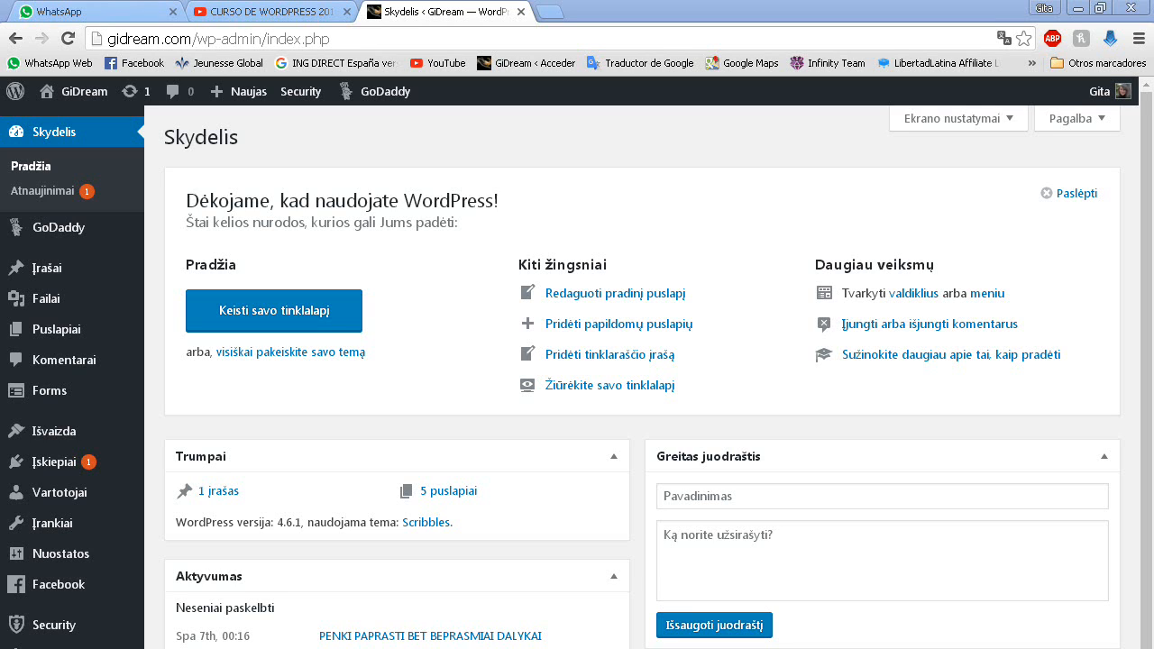
# Open the general settings (Pagrindinės) and look at the live GiDream site in a new browser tab, returning to the settings page
pyautogui.moveTo(71, 557)
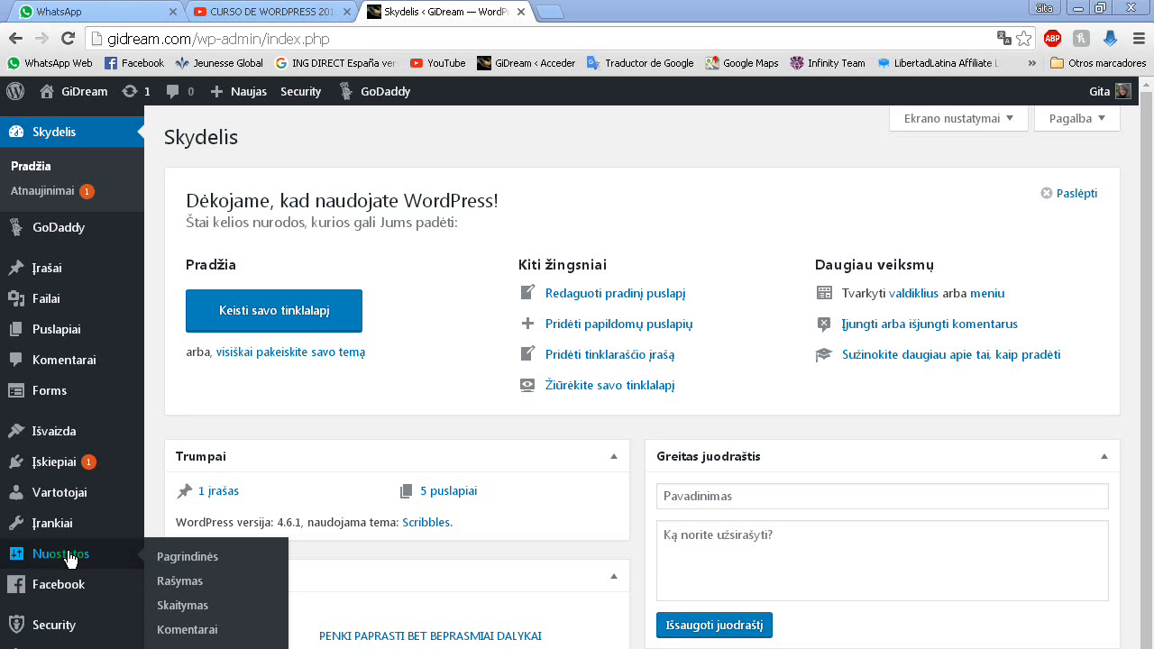
pyautogui.click(193, 558)
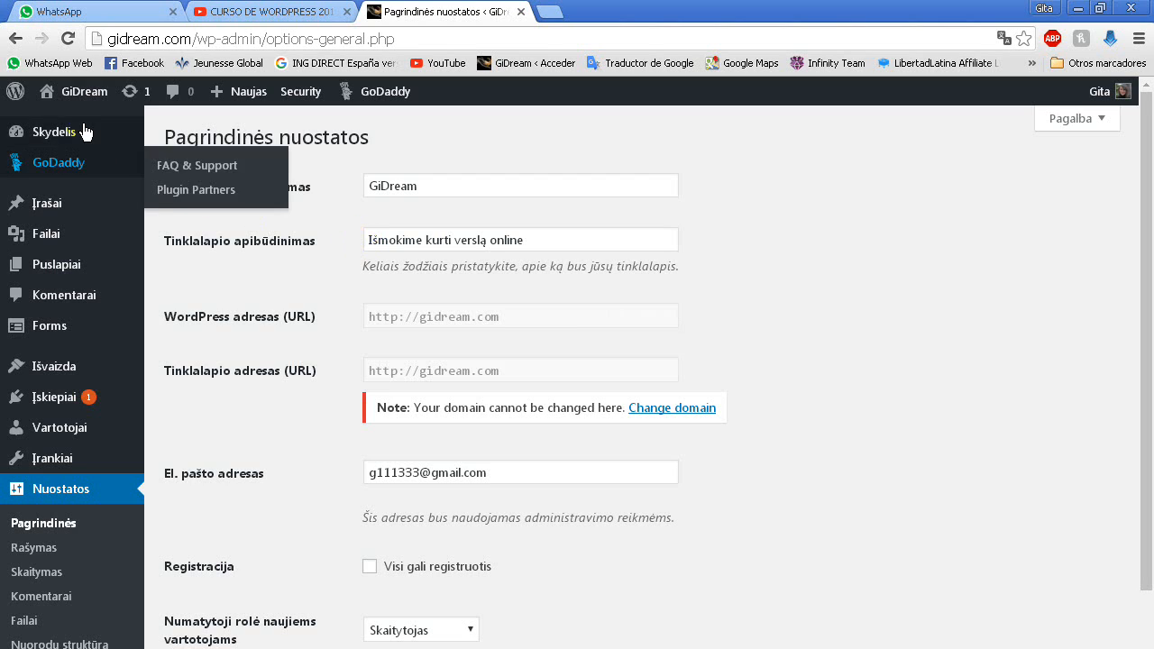
pyautogui.moveTo(74, 93)
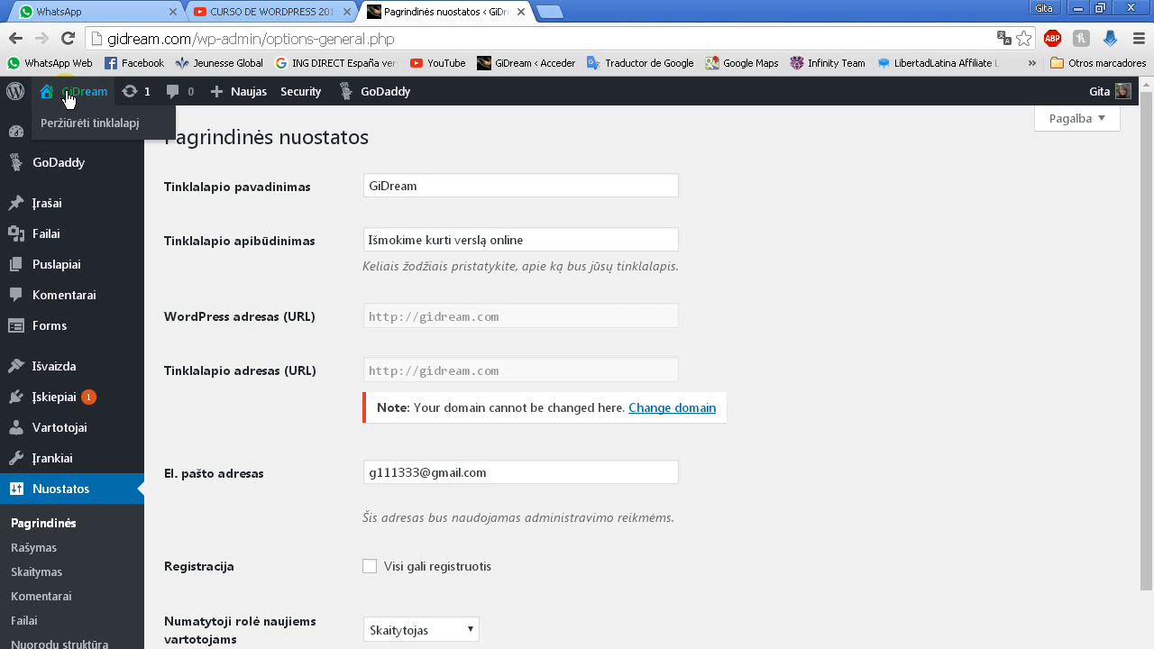
pyautogui.rightClick(68, 94)
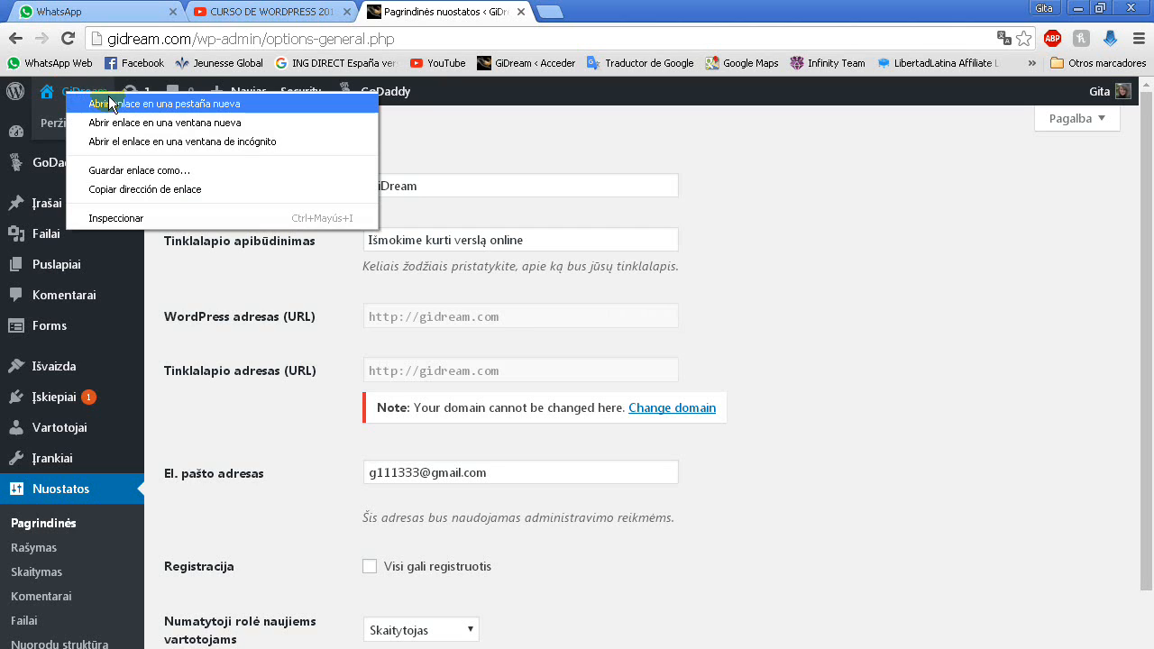
pyautogui.click(106, 104)
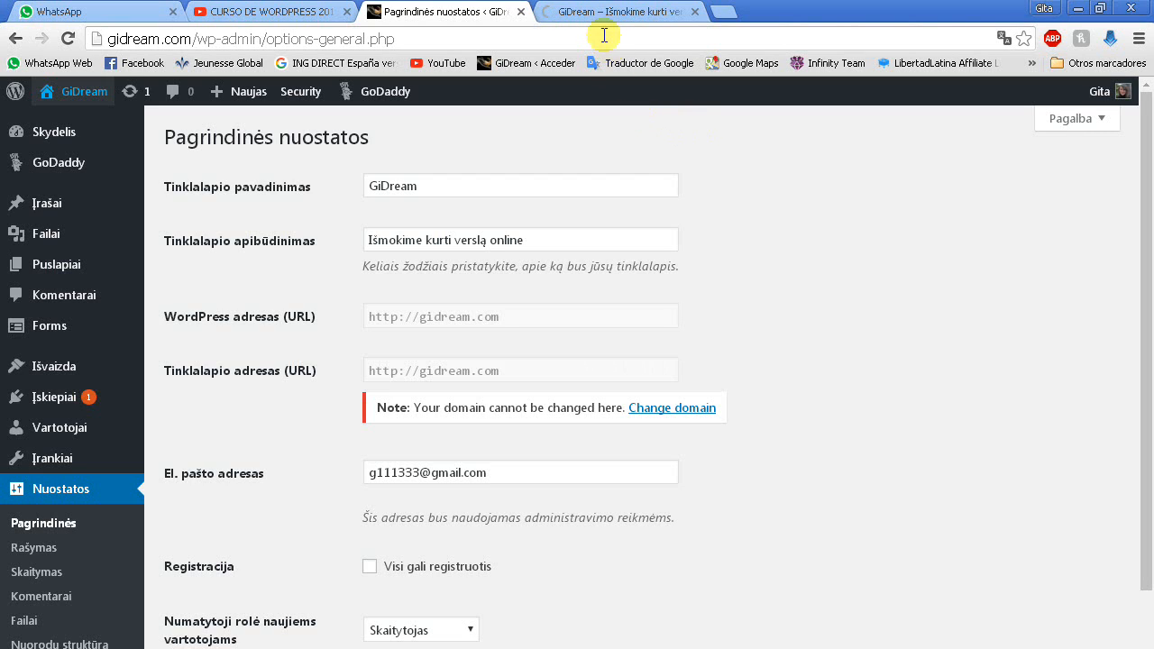
pyautogui.click(588, 11)
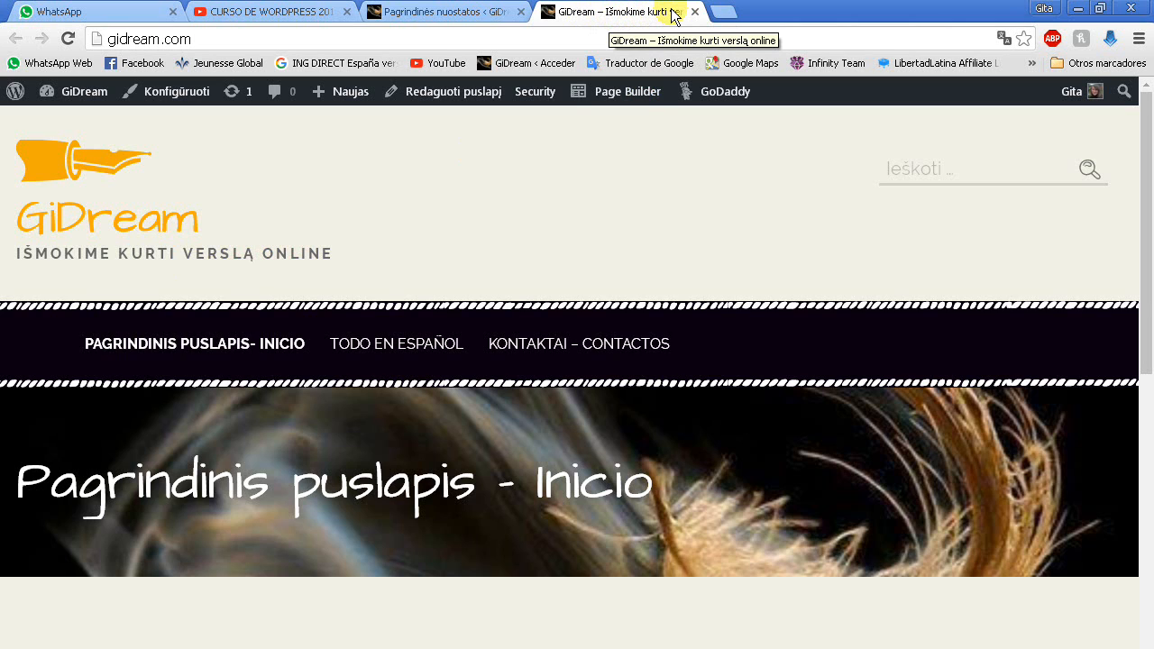
pyautogui.click(407, 12)
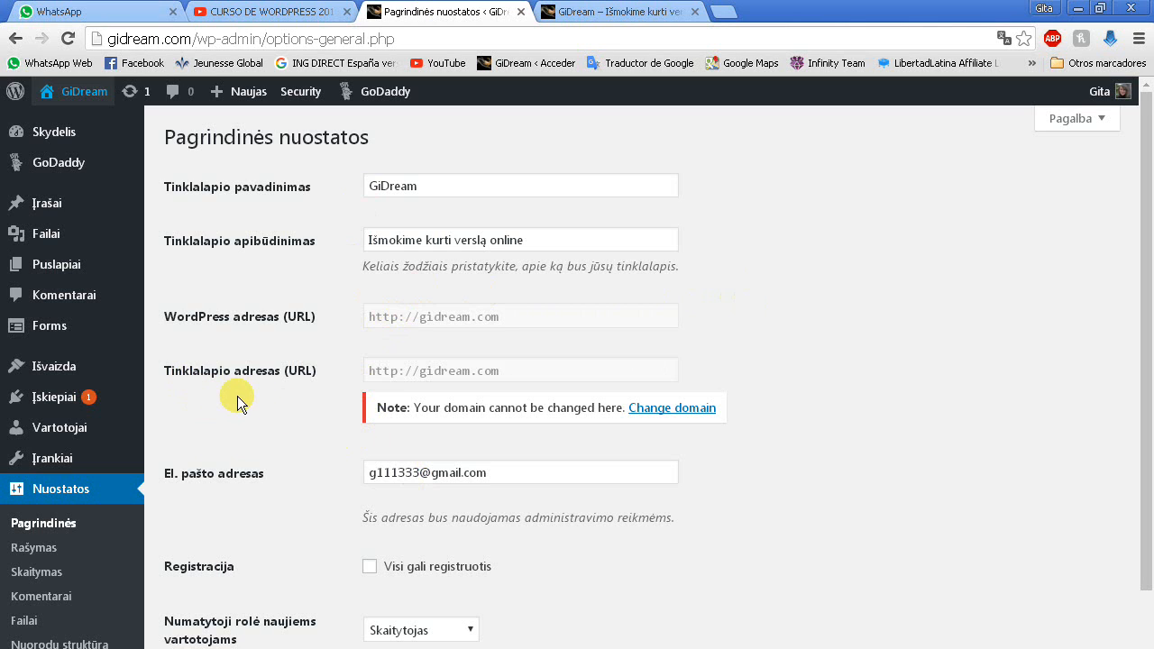
# Review the general settings for admin e-mail, registration, default new-user role options, time zone, and date and time formats
pyautogui.scroll(-2, 276, 398)
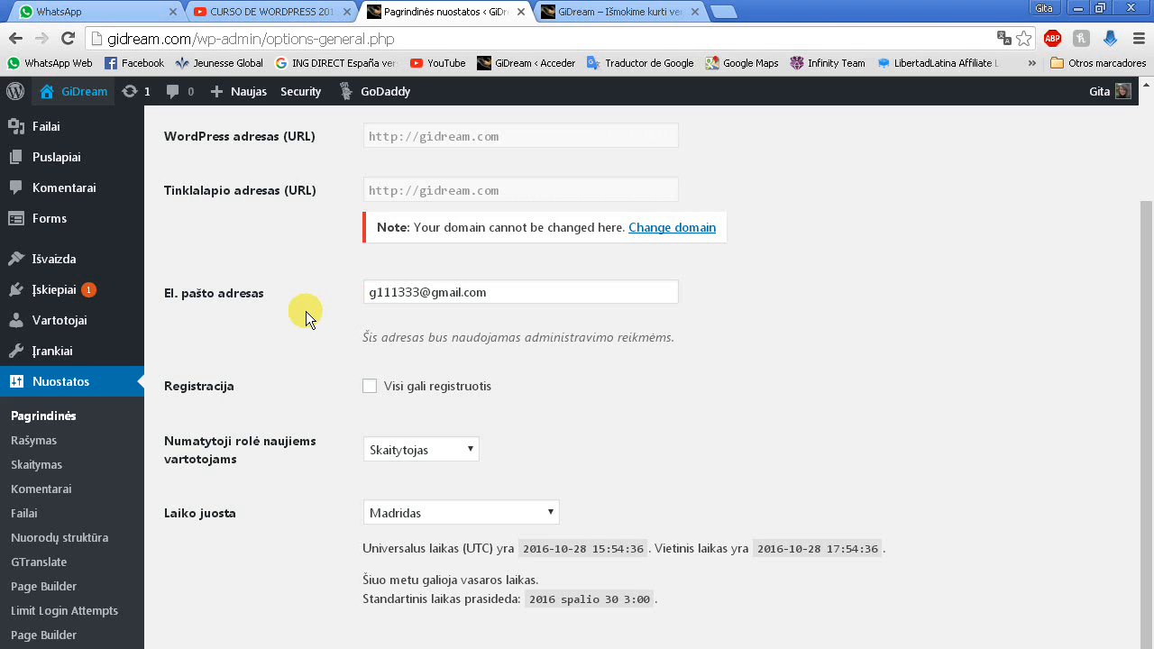
pyautogui.scroll(-1, 305, 311)
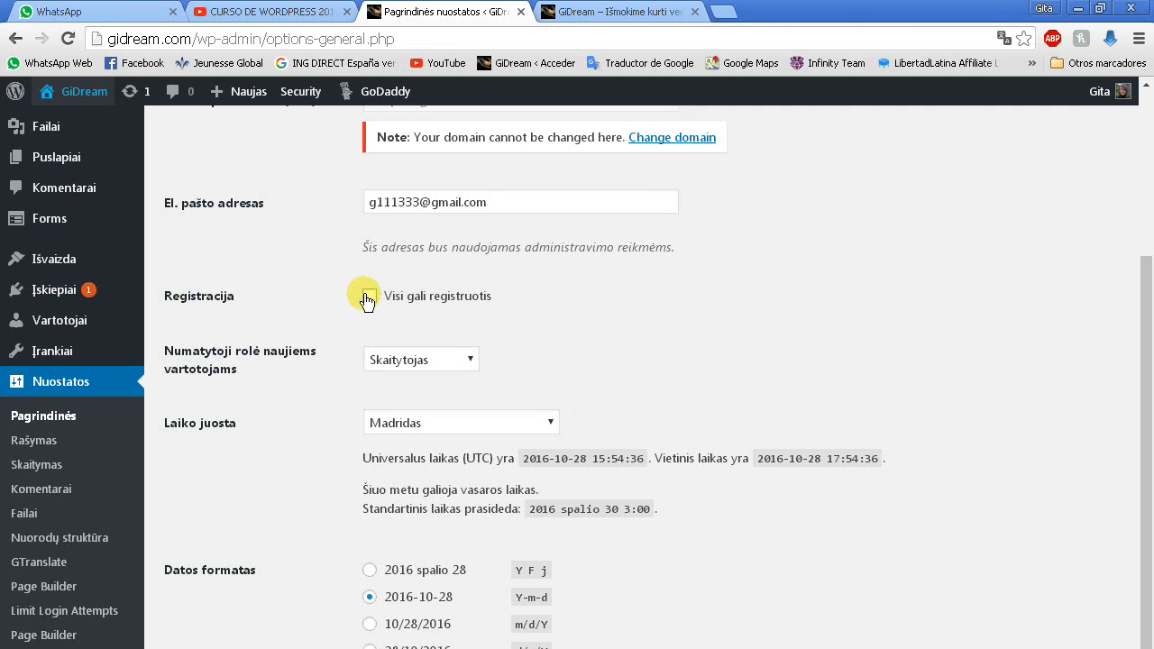
pyautogui.click(468, 360)
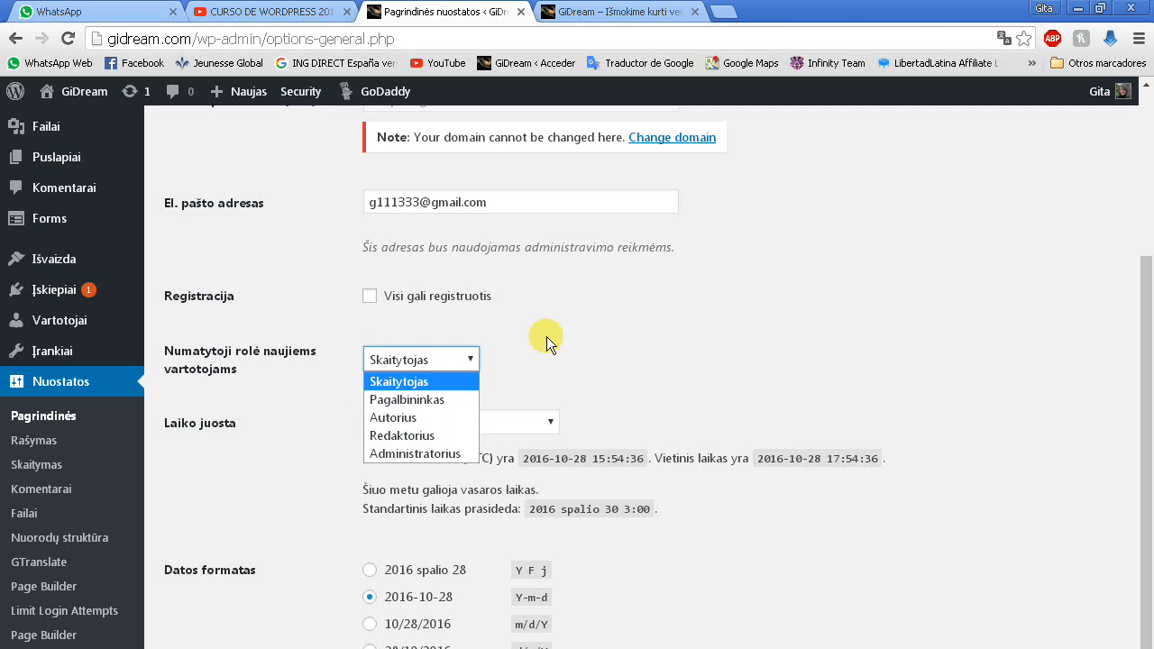
pyautogui.click(325, 421)
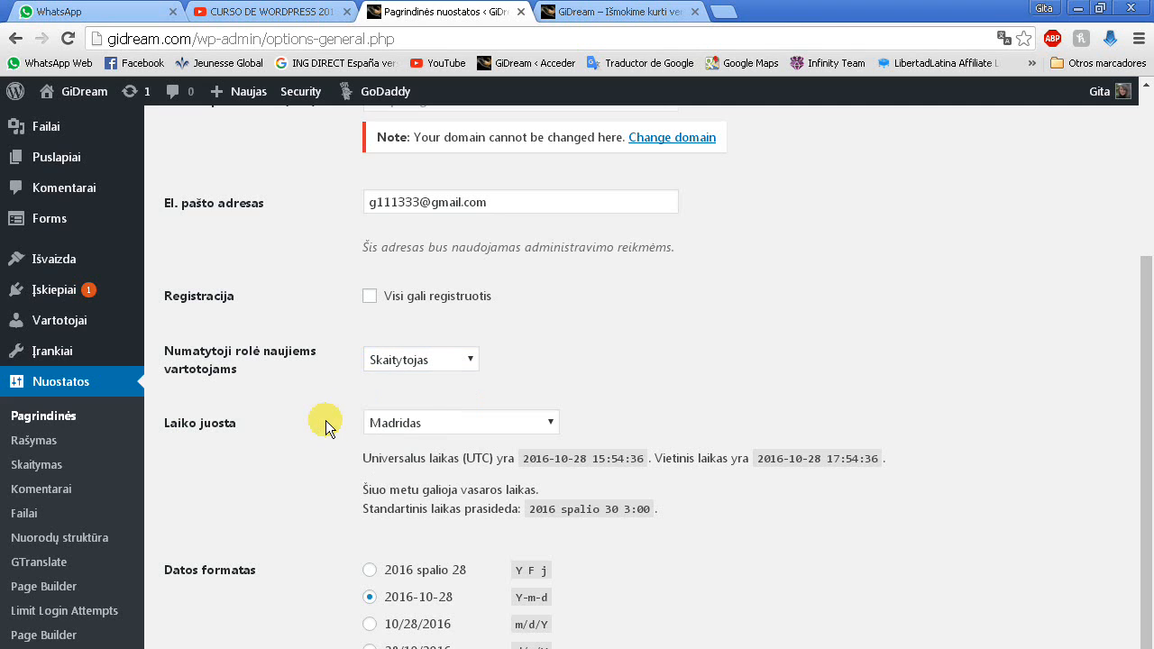
pyautogui.scroll(-1, 325, 420)
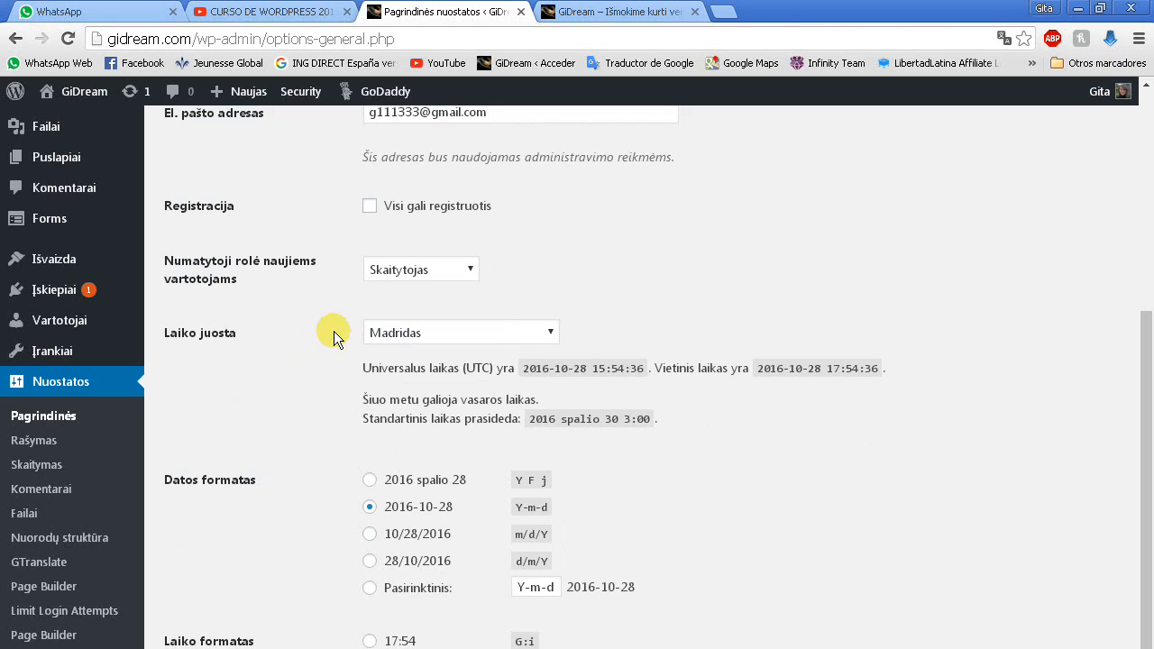
pyautogui.scroll(-1, 334, 331)
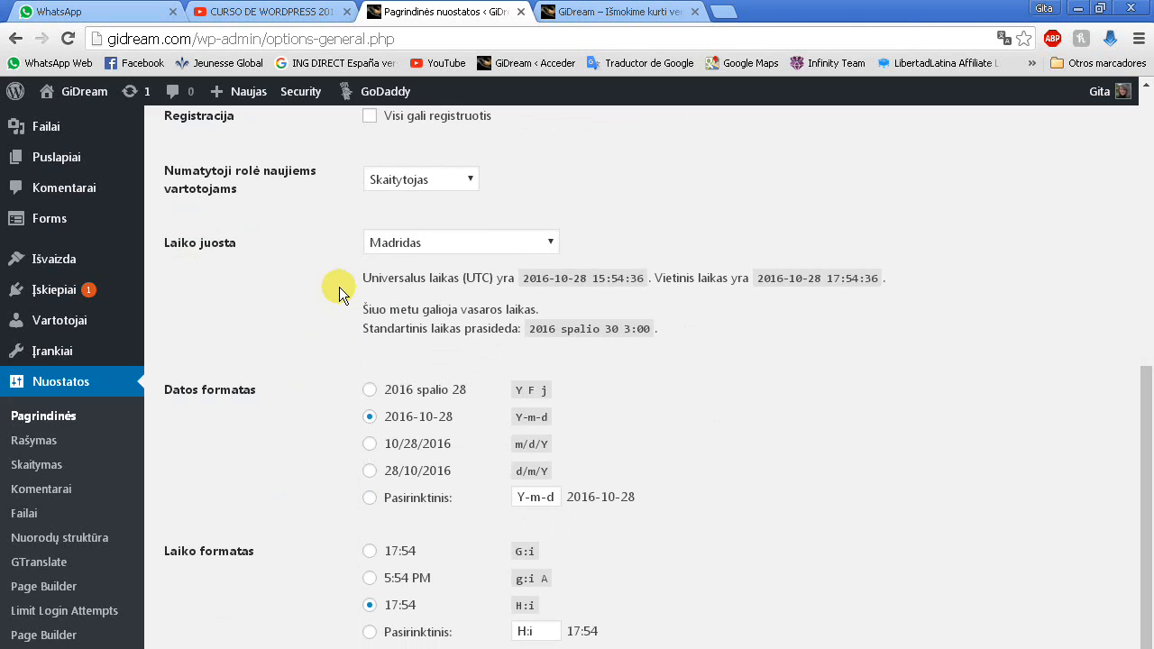
pyautogui.scroll(-1, 339, 286)
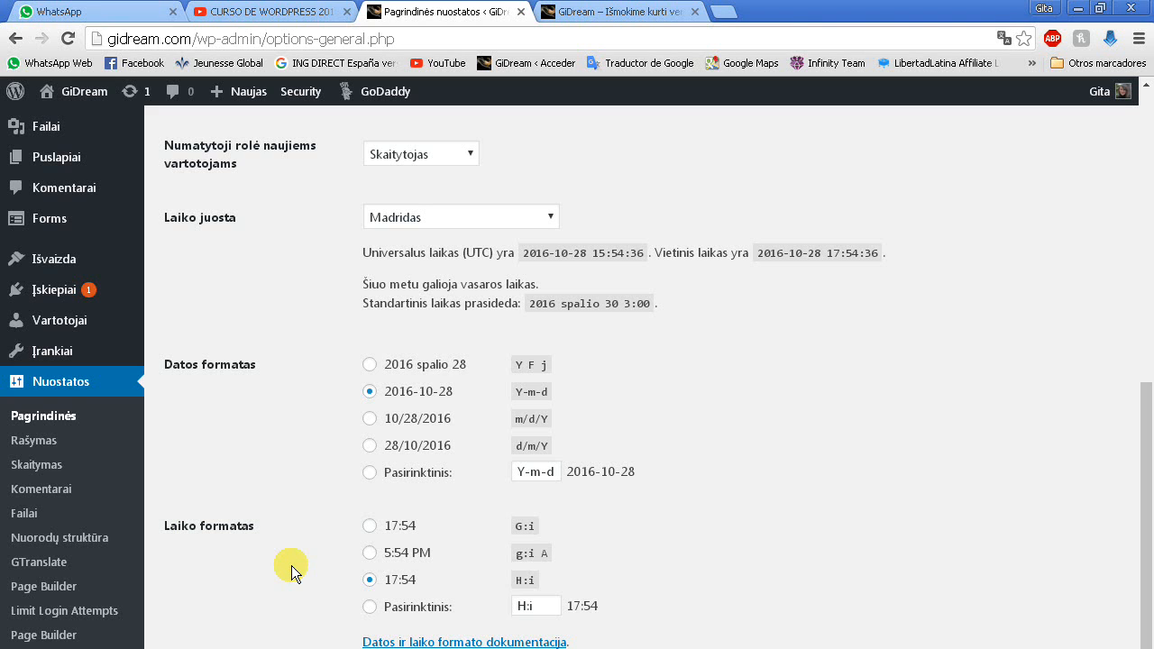
pyautogui.scroll(3, 291, 567)
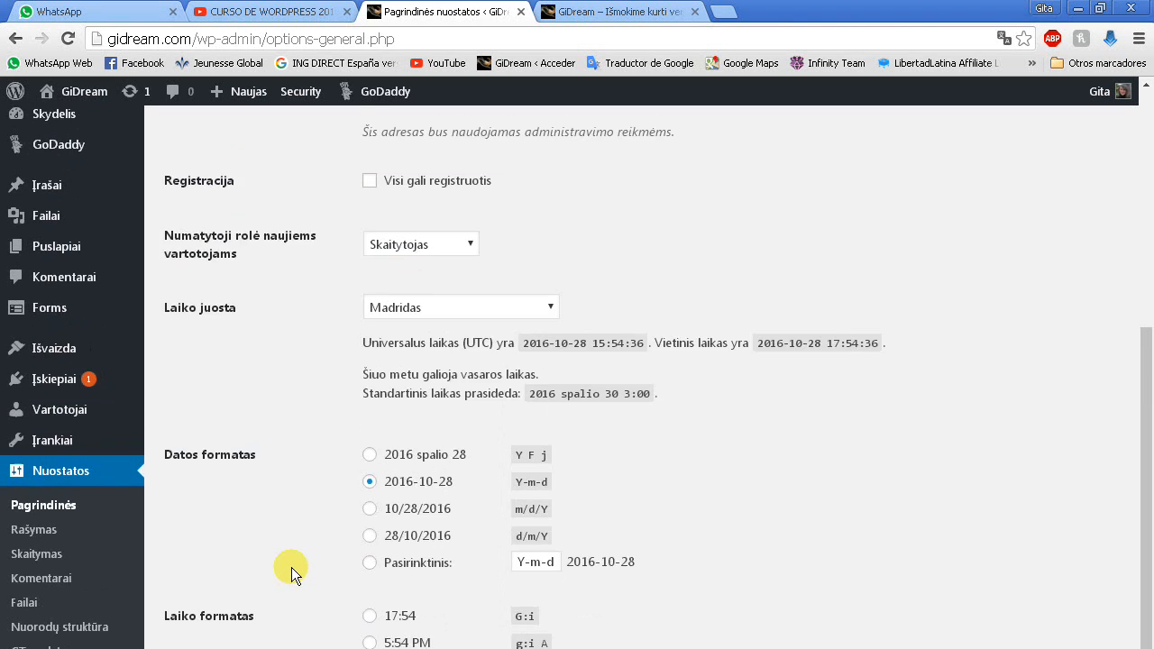
pyautogui.scroll(3, 291, 567)
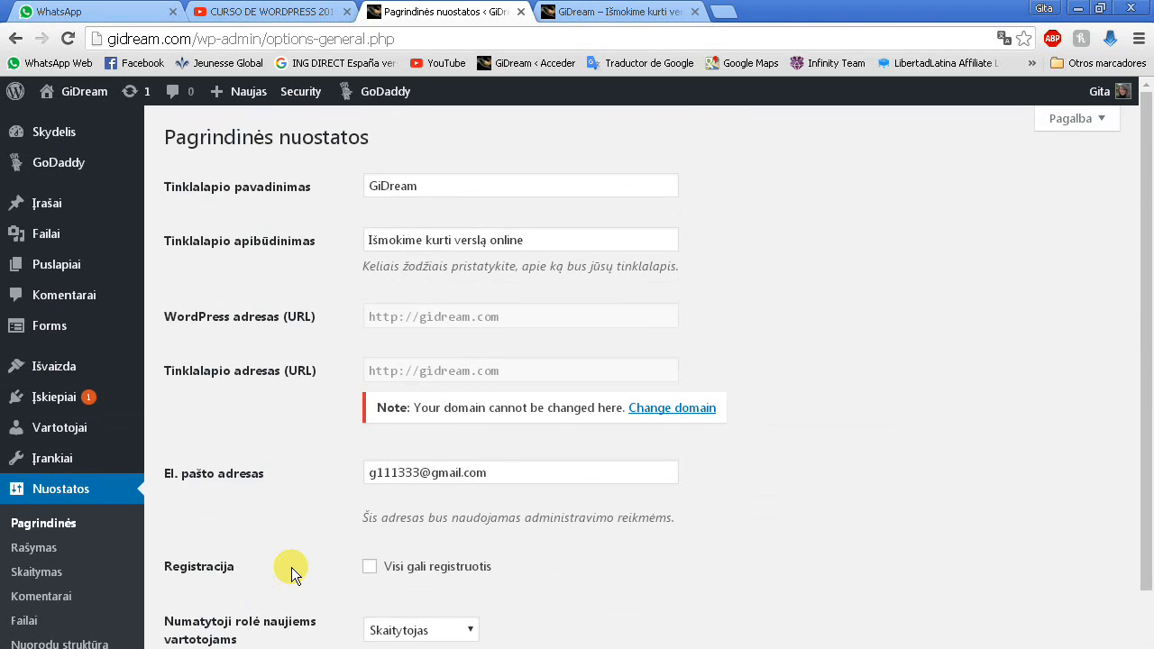
pyautogui.scroll(-1, 322, 498)
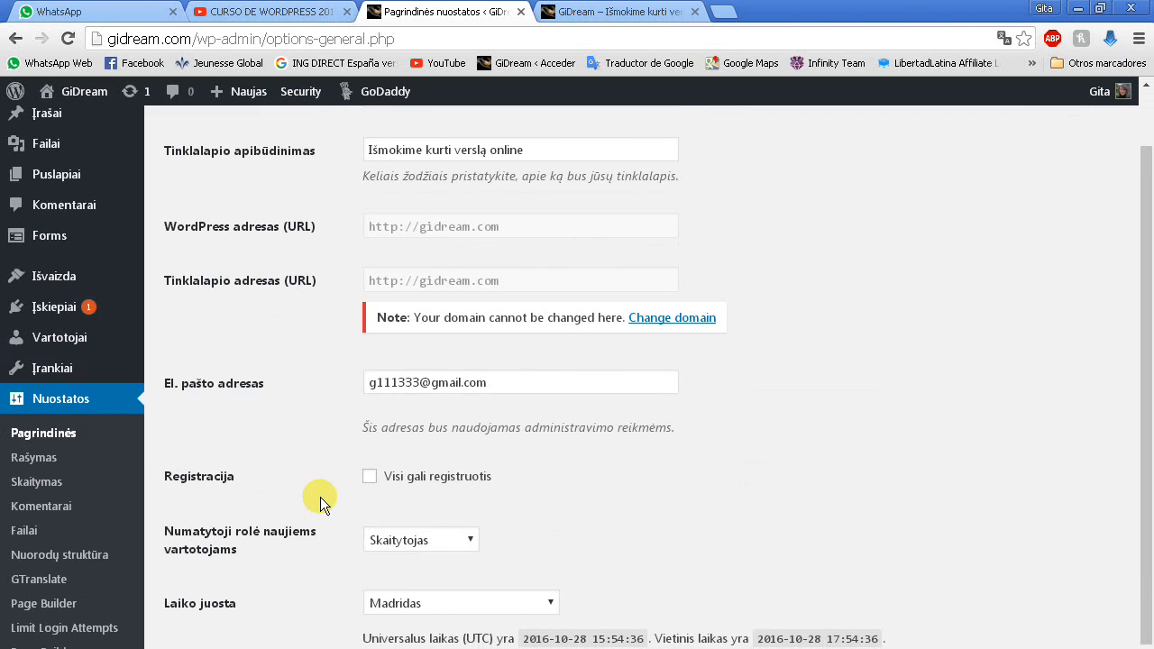
pyautogui.scroll(1, 320, 494)
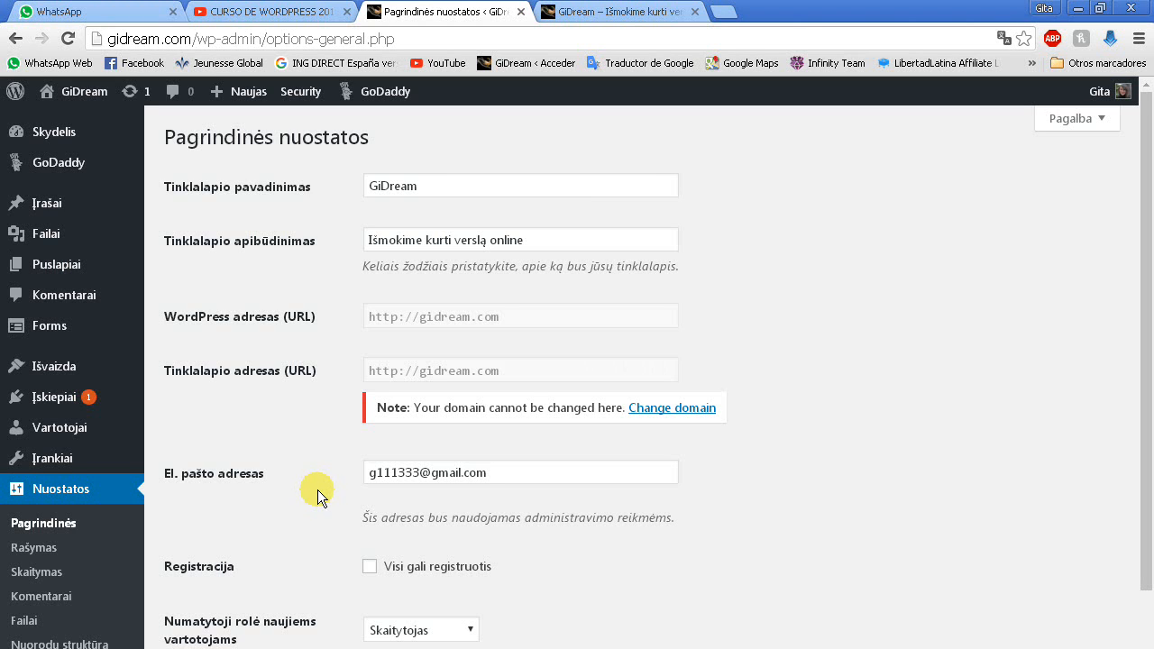
pyautogui.scroll(-3, 314, 475)
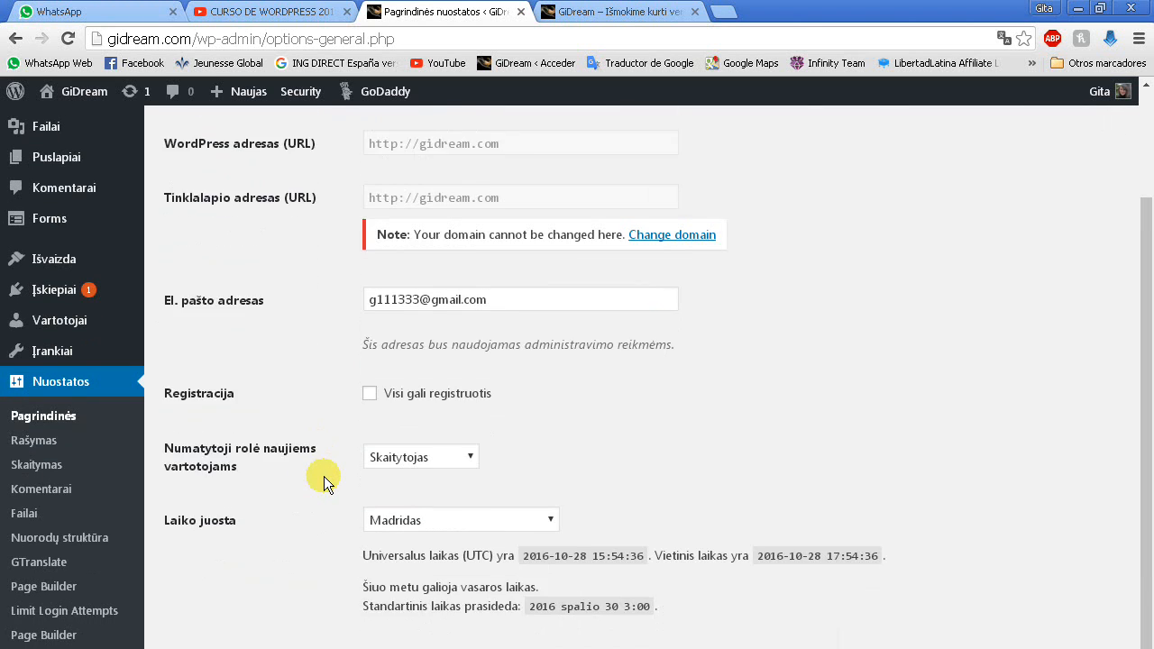
pyautogui.scroll(-3, 324, 476)
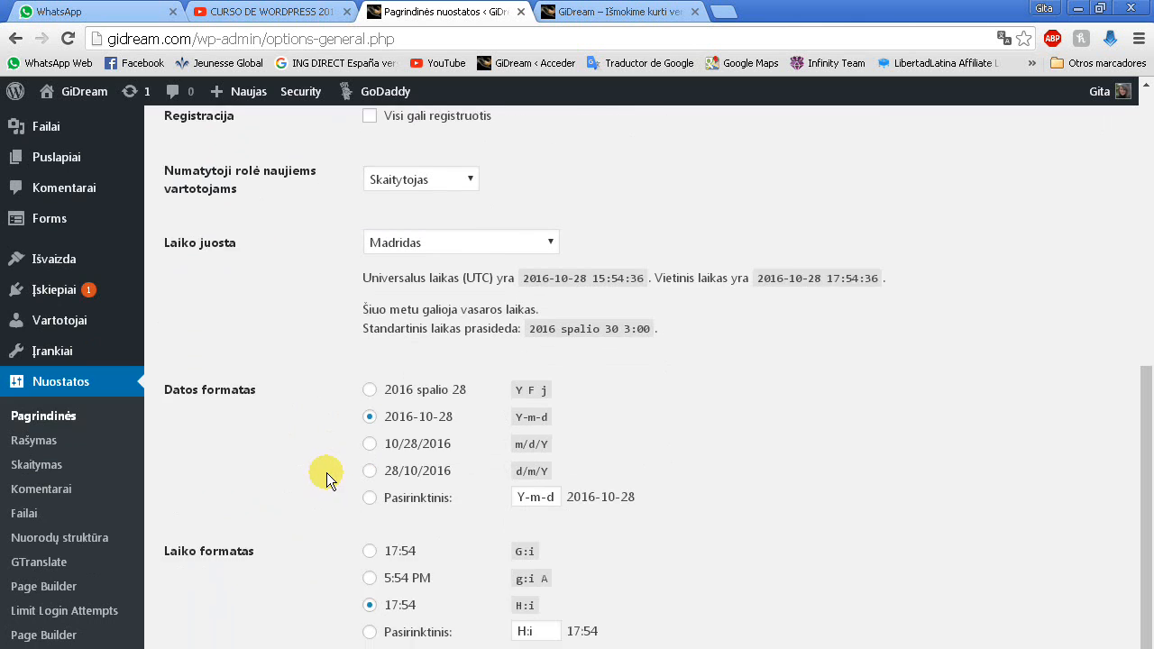
pyautogui.scroll(4, 326, 473)
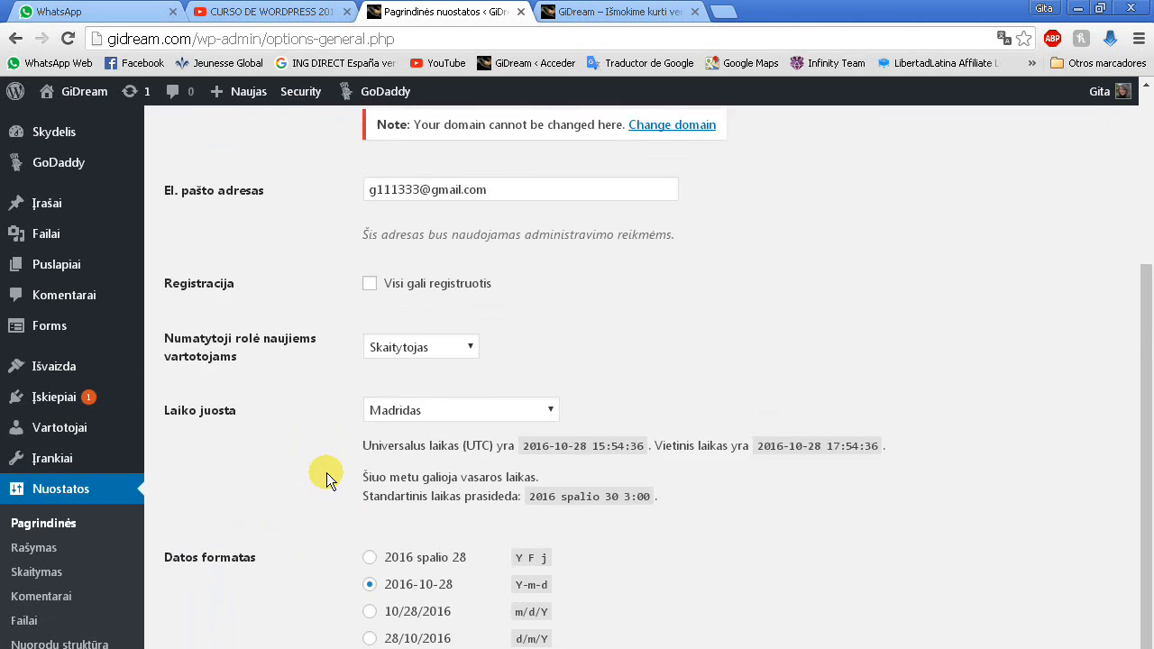
pyautogui.scroll(-2, 327, 472)
pyautogui.scroll(-2, 326, 473)
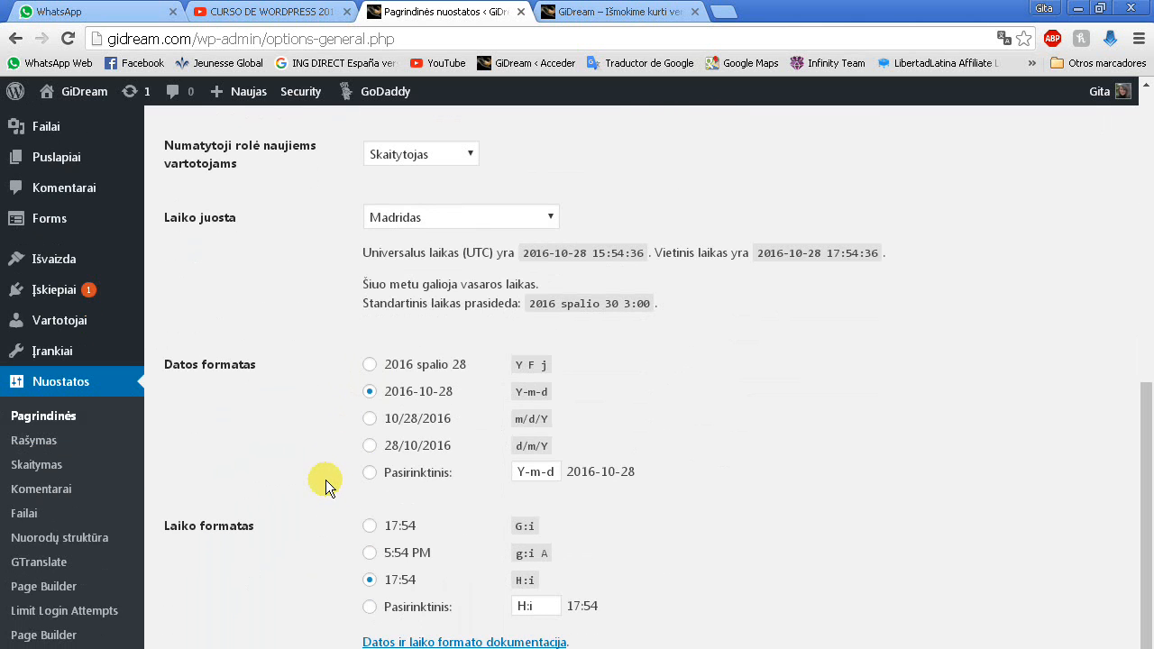
# Open the writing settings (Rašymas) and examine the default post category, post format options, post-by-email fields and update services
pyautogui.click(41, 383)
pyautogui.click(30, 443)
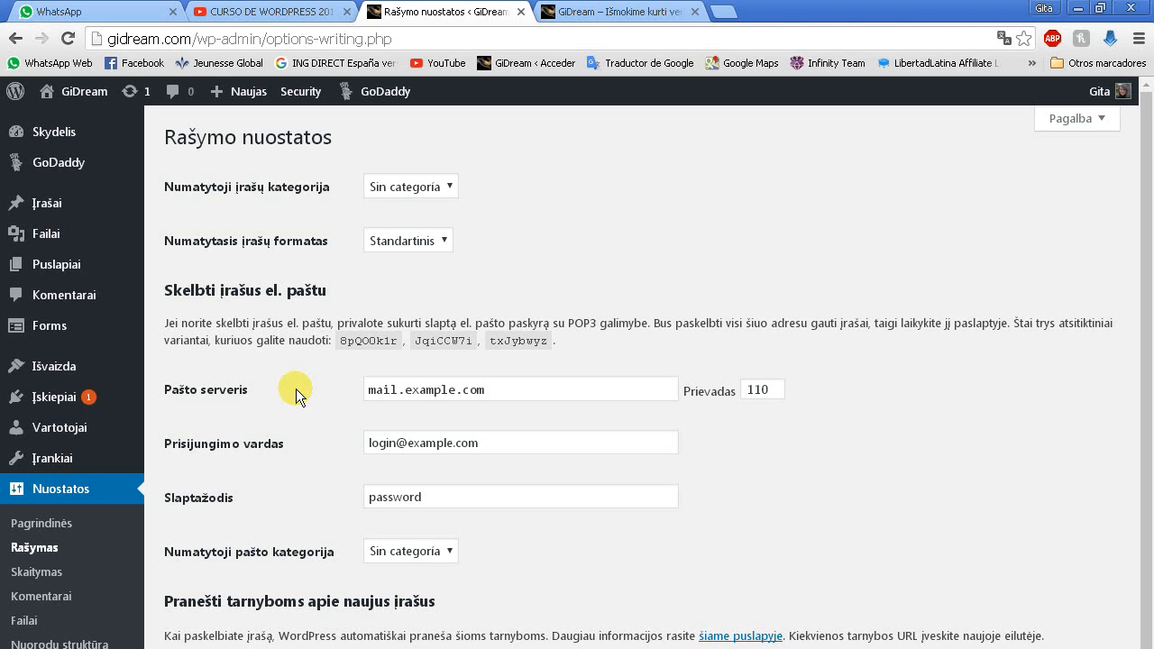
pyautogui.click(449, 187)
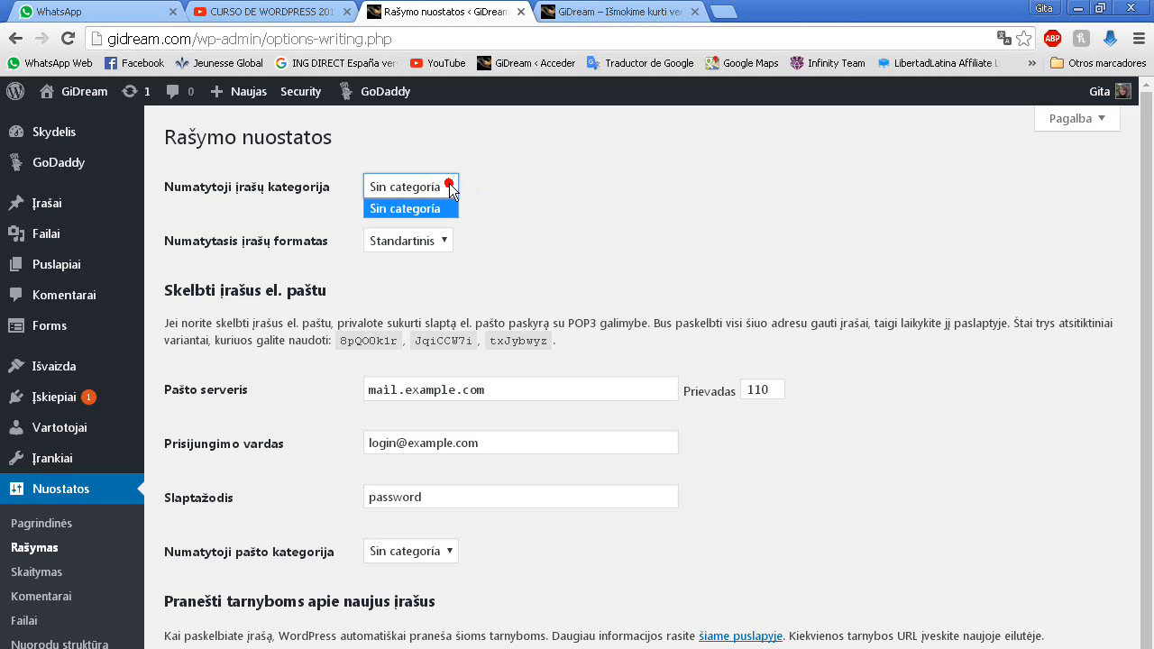
pyautogui.click(449, 187)
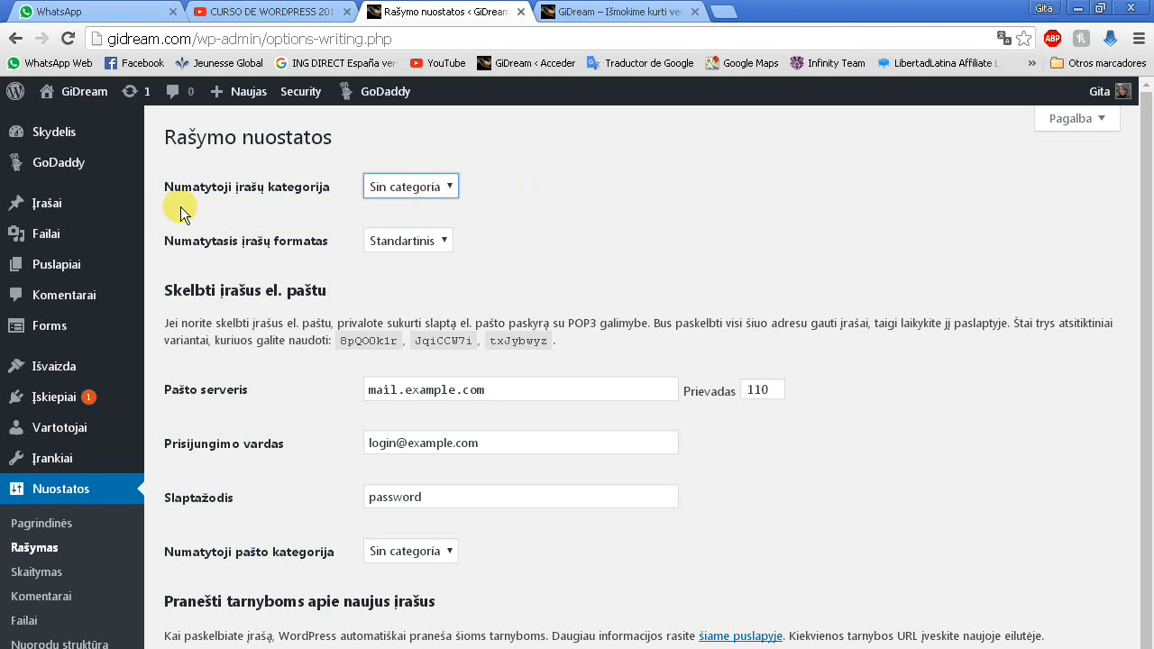
pyautogui.moveTo(67, 209)
pyautogui.click(447, 239)
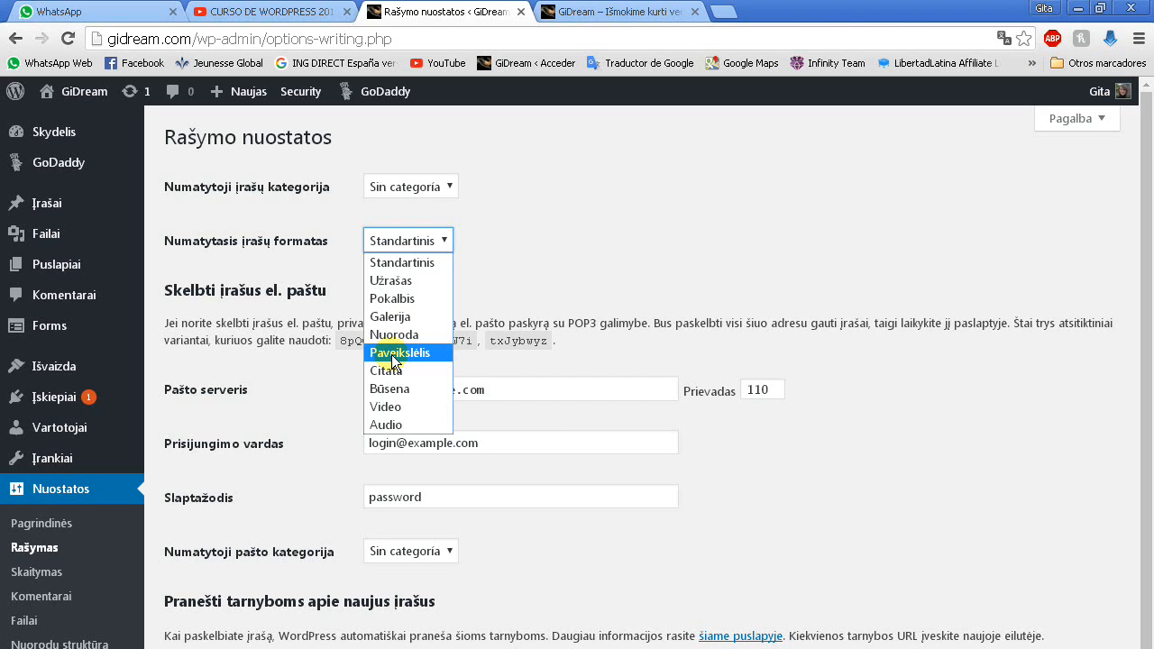
pyautogui.click(496, 255)
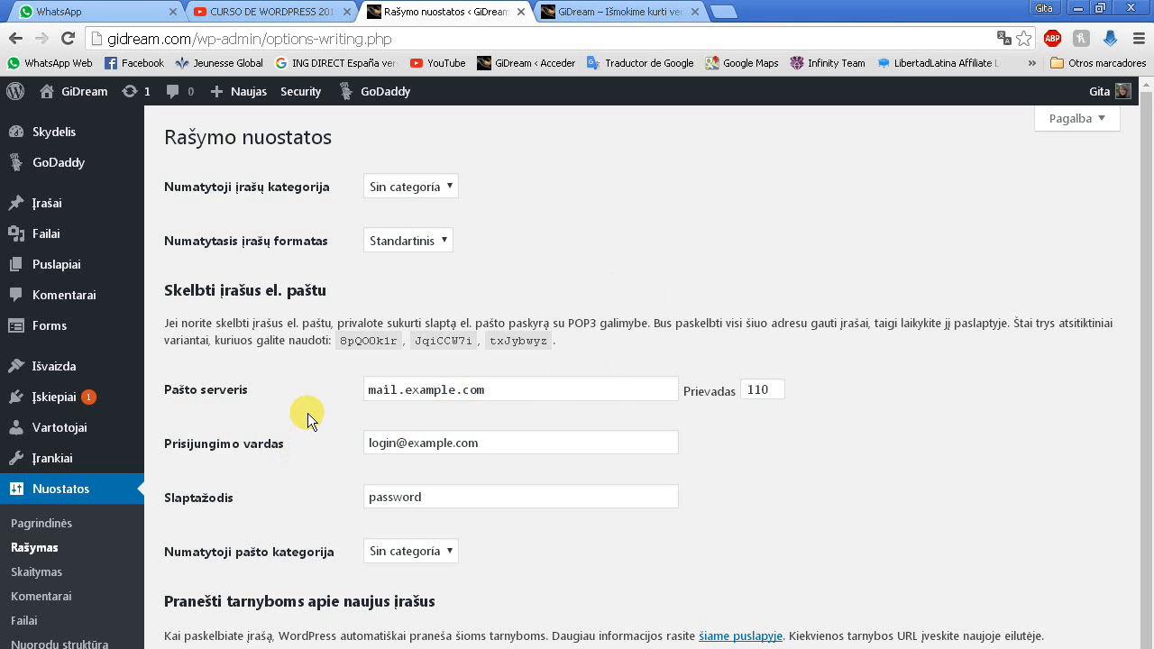
pyautogui.scroll(-1, 317, 402)
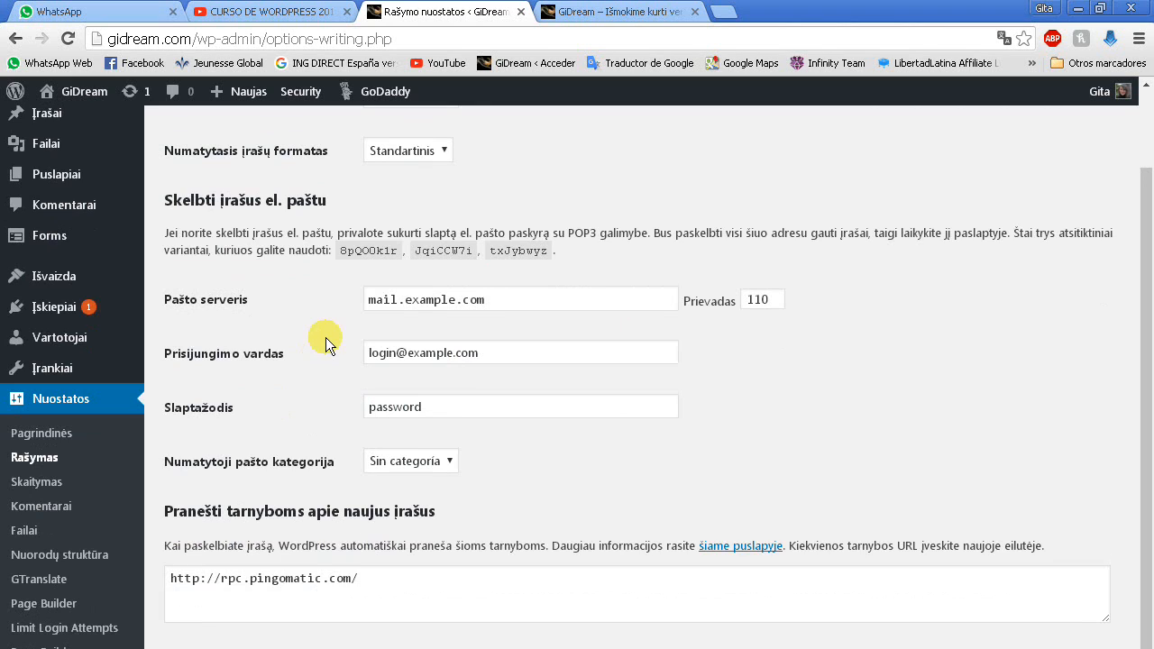
pyautogui.scroll(-1, 324, 334)
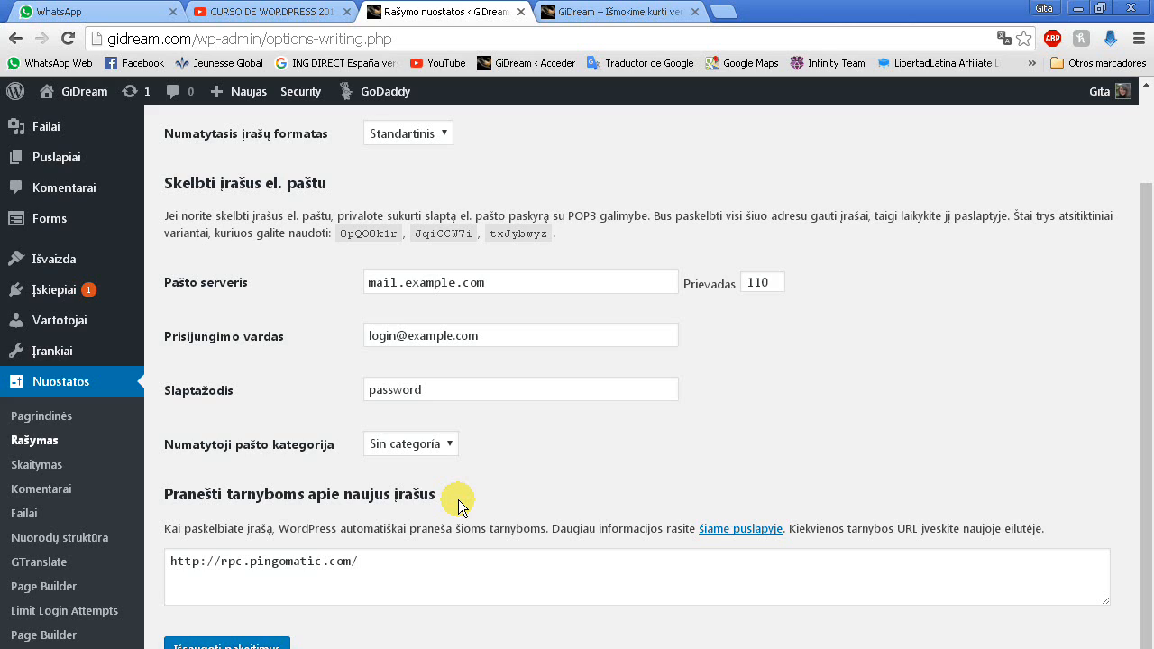
# Open the reading settings (Skaitymas), compare Naujausius įrašus with Statinį puslapį for the front page, and review the posts page and feed options
pyautogui.click(26, 466)
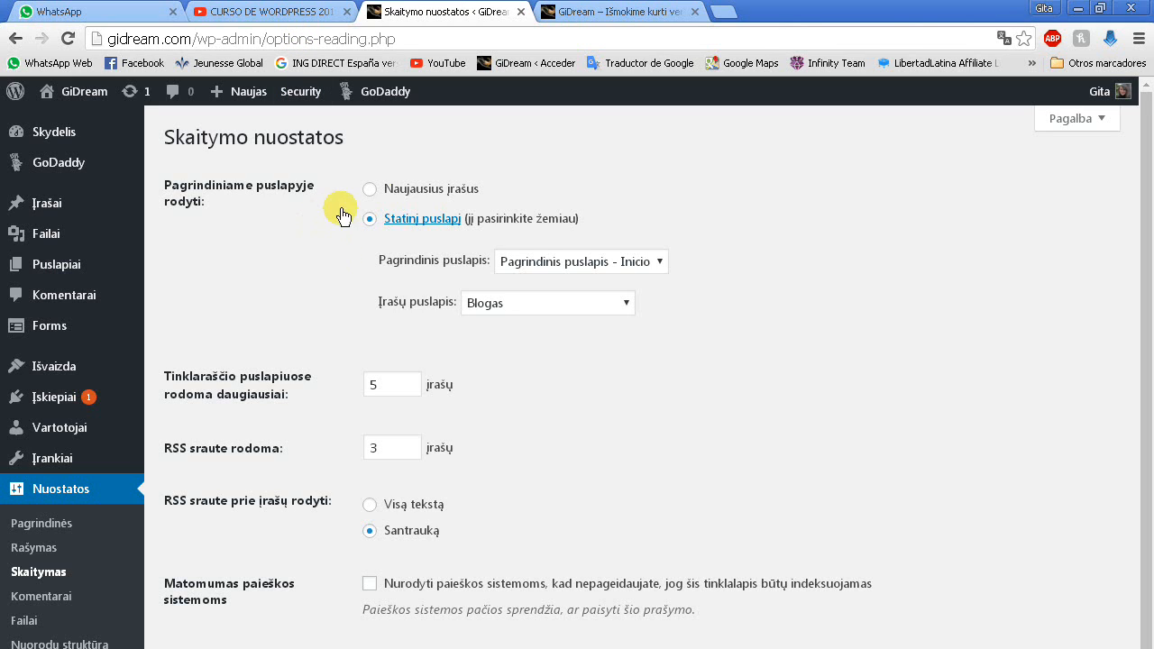
pyautogui.click(370, 190)
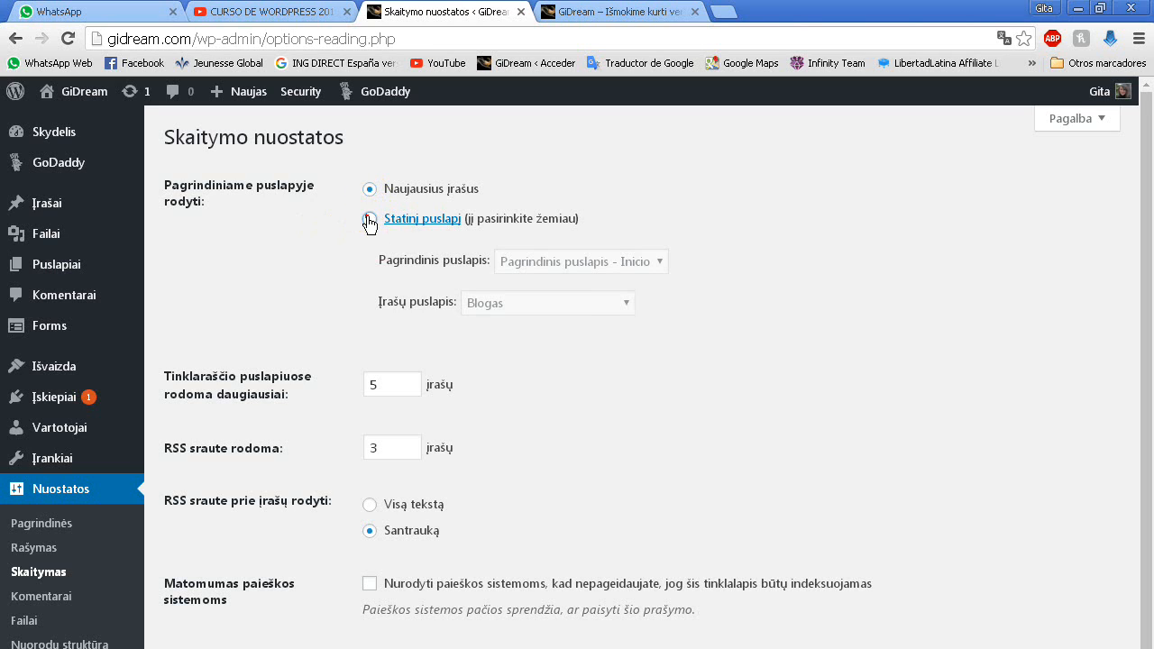
pyautogui.click(369, 219)
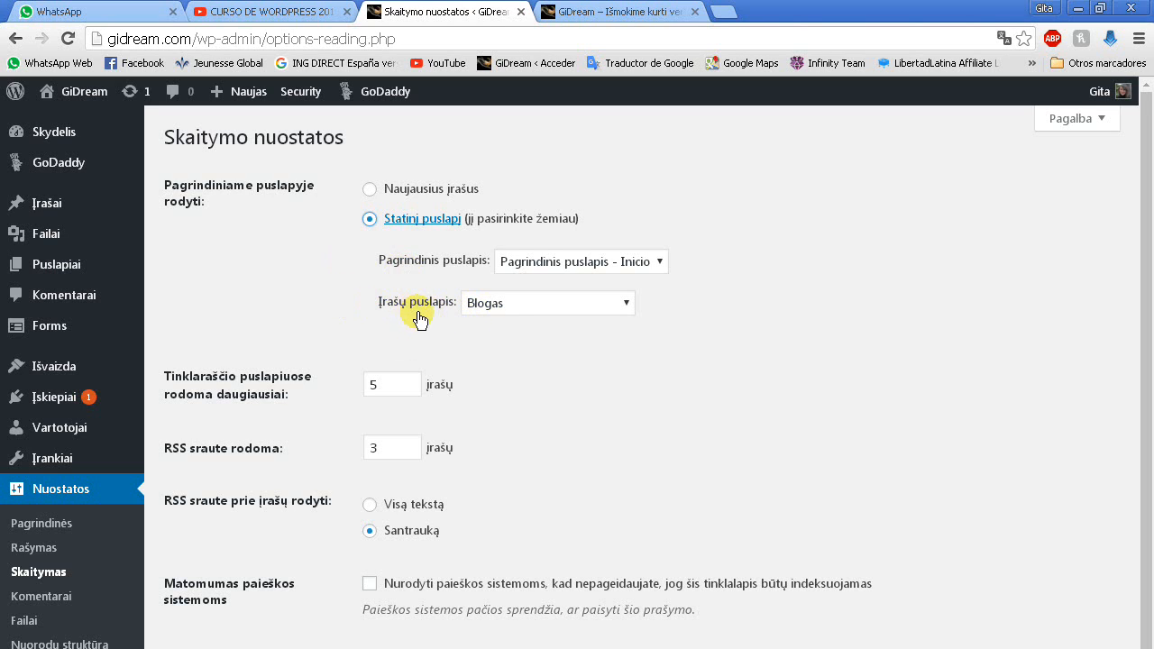
pyautogui.click(625, 302)
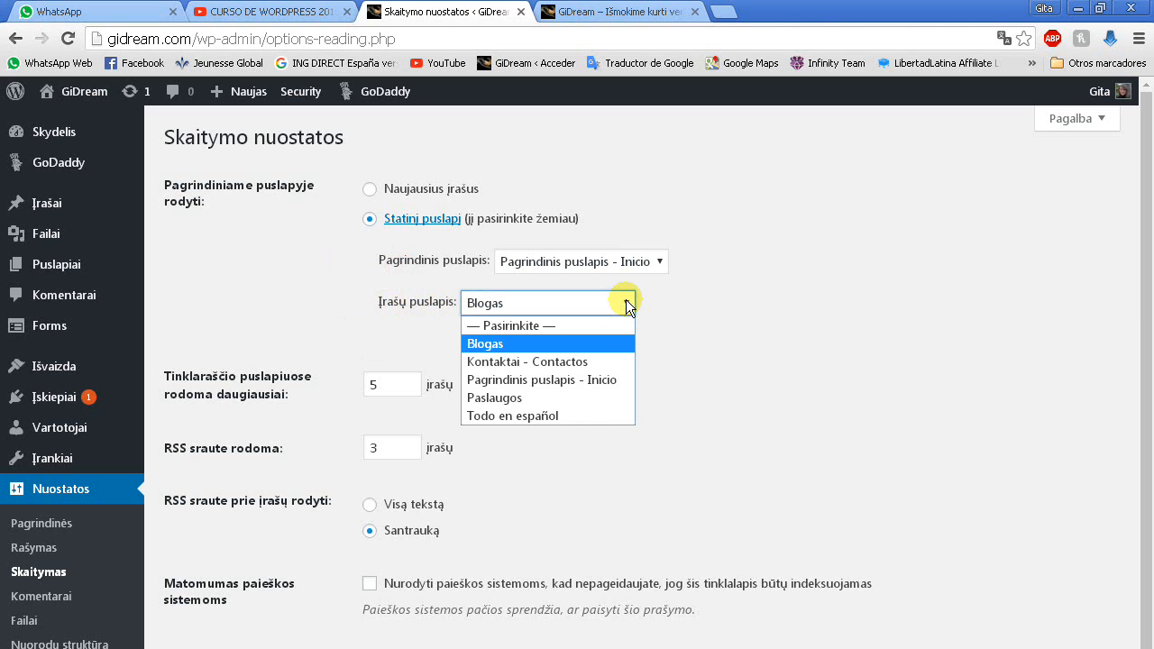
pyautogui.click(626, 302)
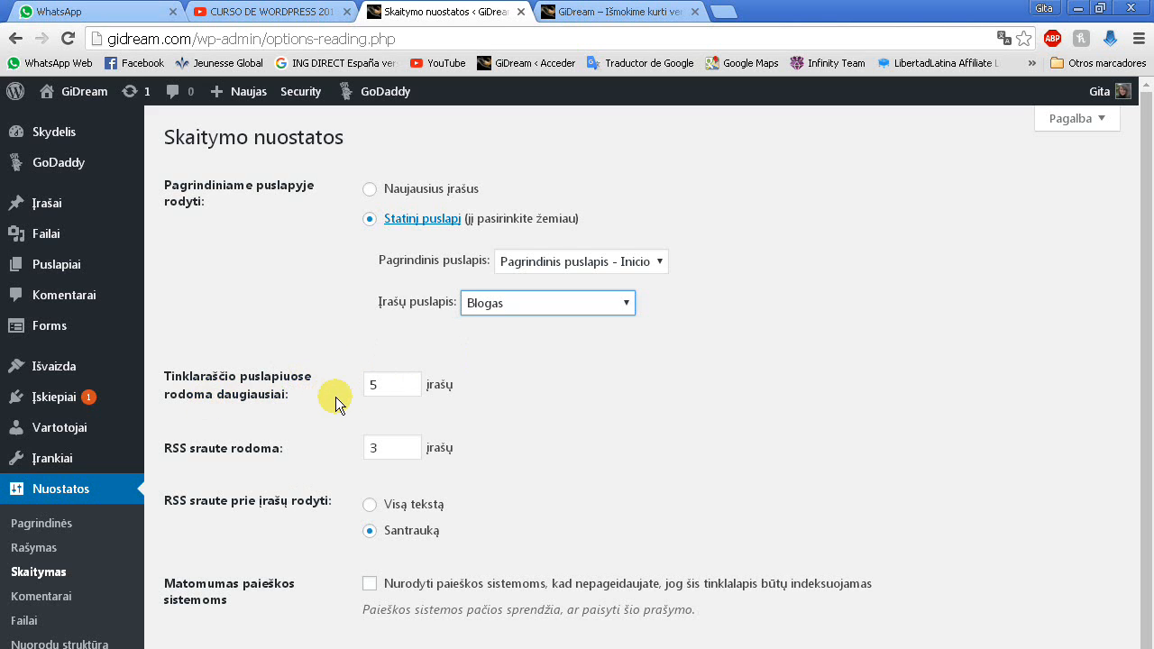
pyautogui.scroll(-1, 335, 397)
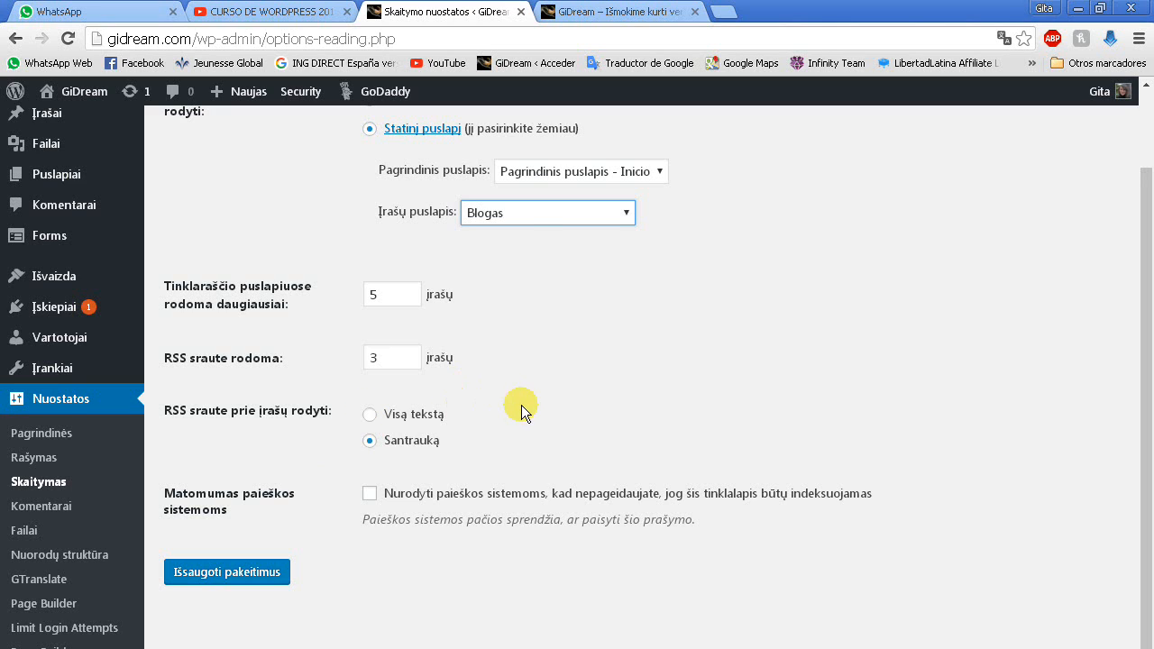
# Finish viewing the reading settings, open the comment settings (Komentarai) and examine the default article options under Pagrindinės nuostatos
pyautogui.scroll(-1, 485, 397)
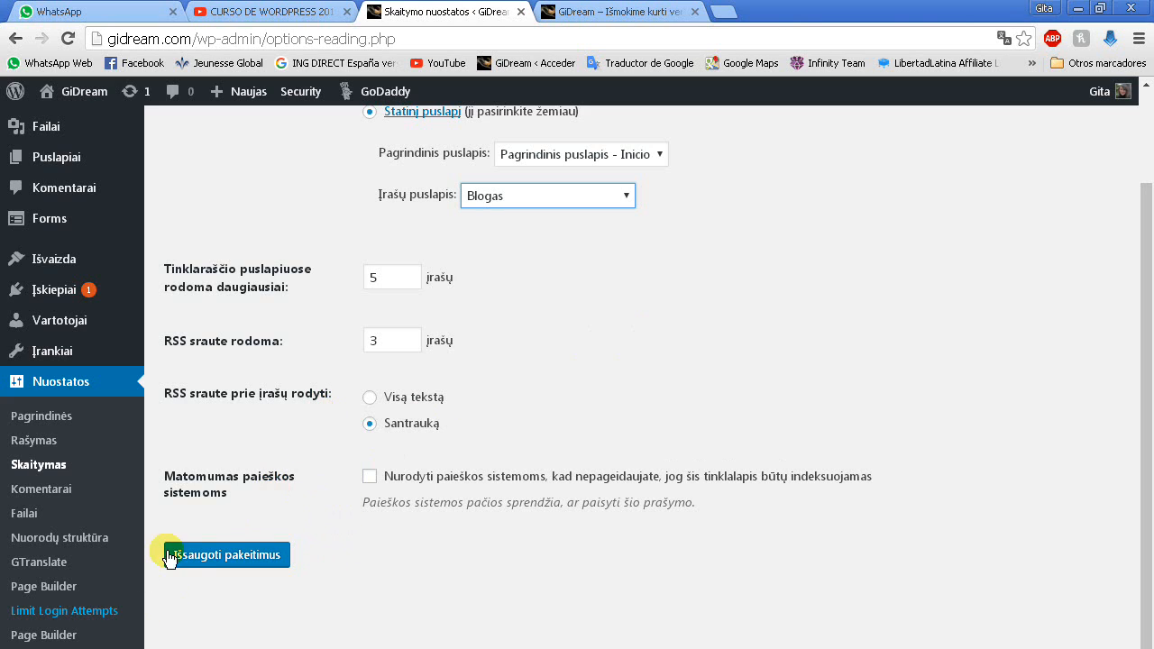
pyautogui.click(206, 552)
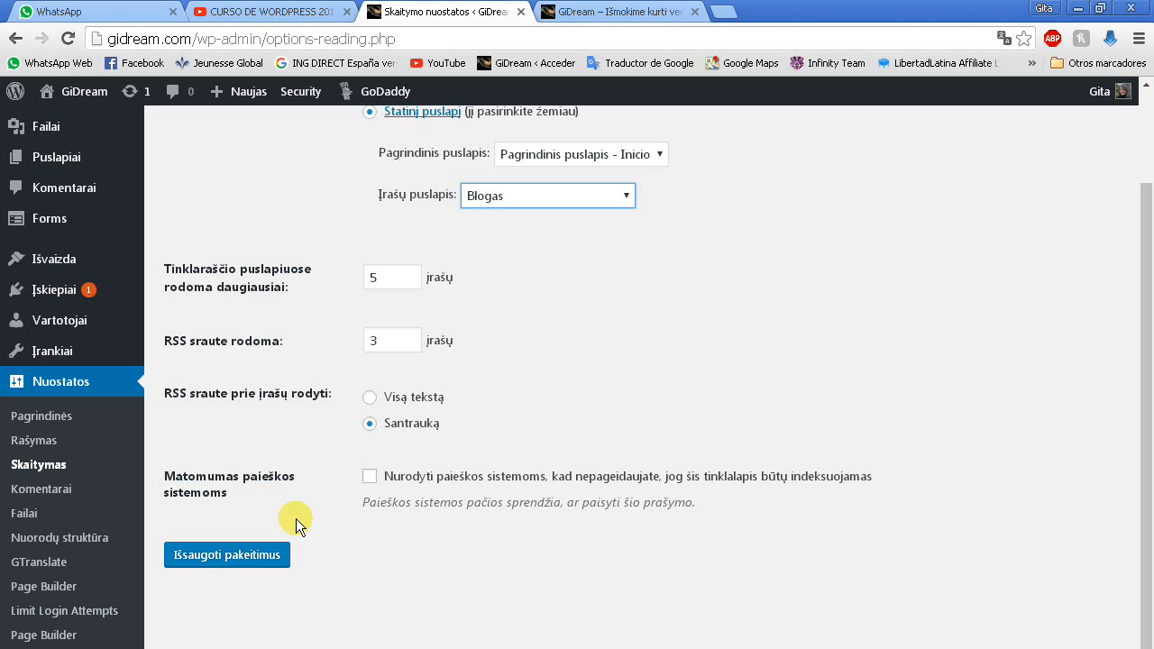
pyautogui.click(49, 491)
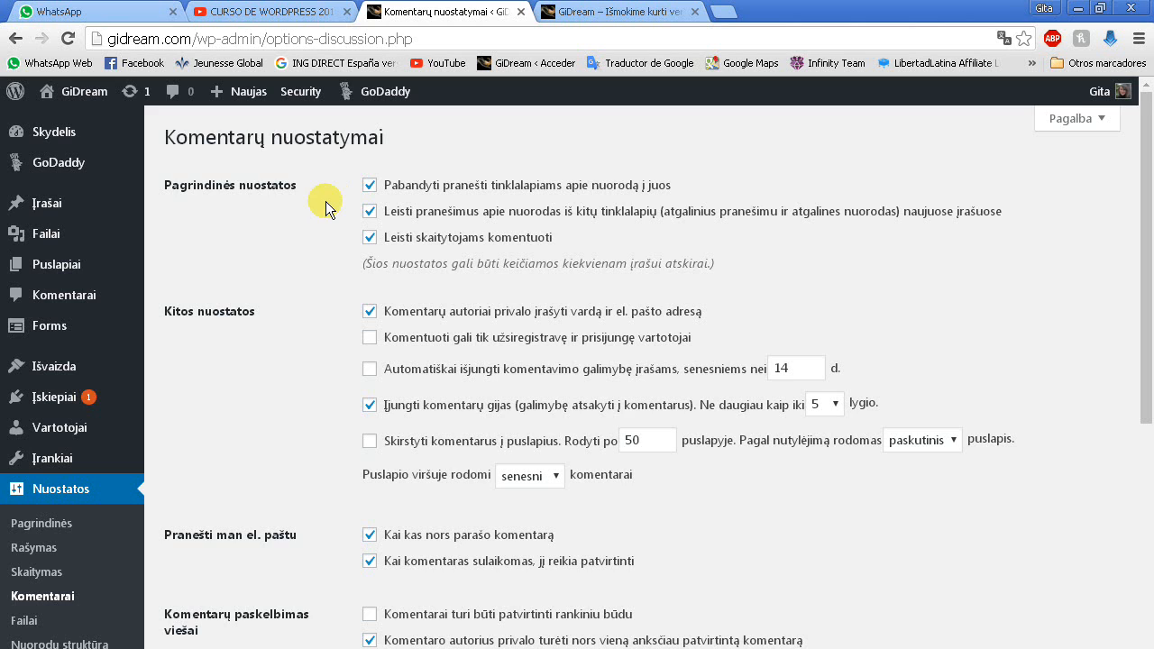
pyautogui.scroll(-3, 325, 201)
pyautogui.scroll(3, 324, 201)
pyautogui.scroll(-3, 313, 299)
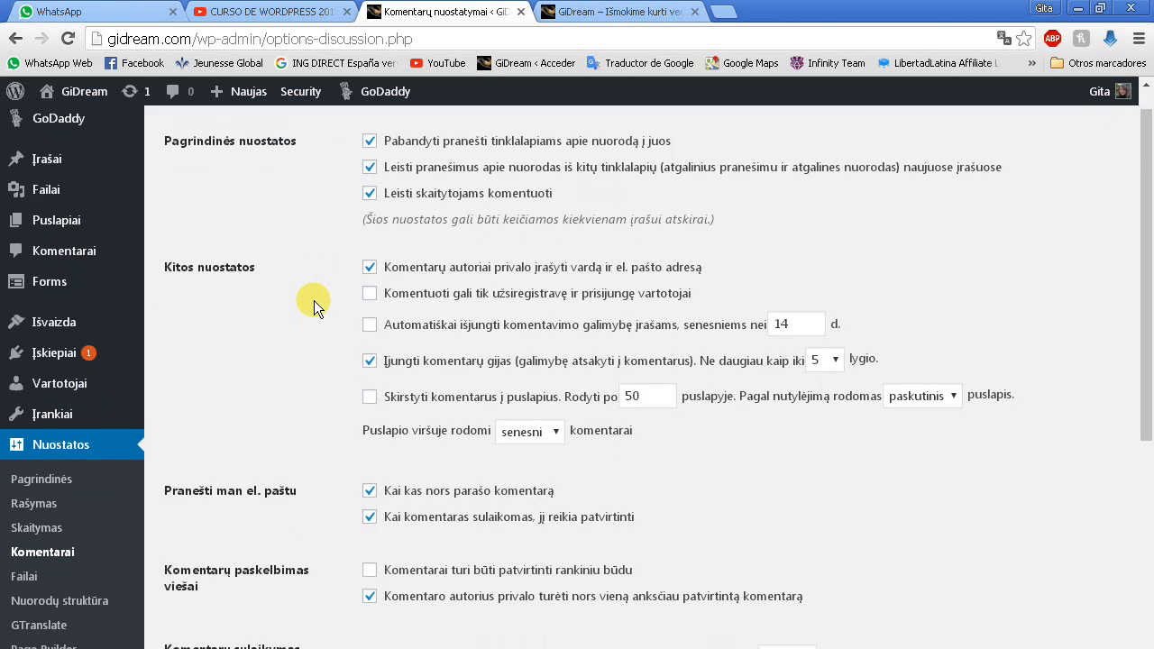
# Examine the other comment settings (Kitos nuostatos), the e-mail notification options and the comment approval options
pyautogui.scroll(2, 304, 220)
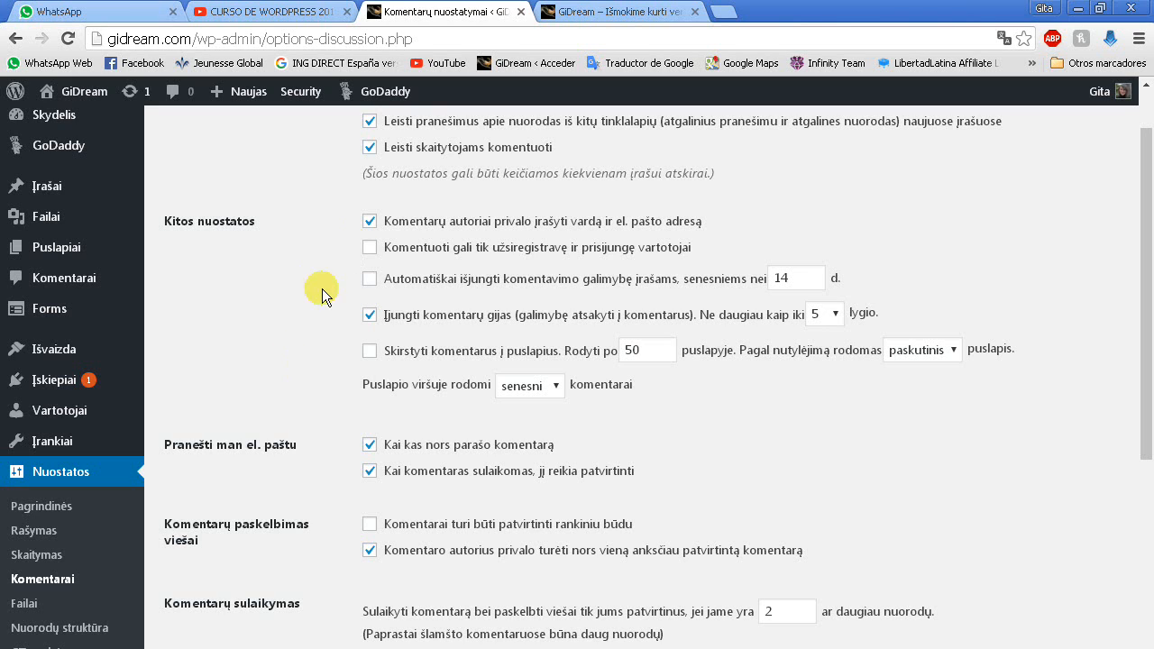
pyautogui.scroll(-1, 313, 298)
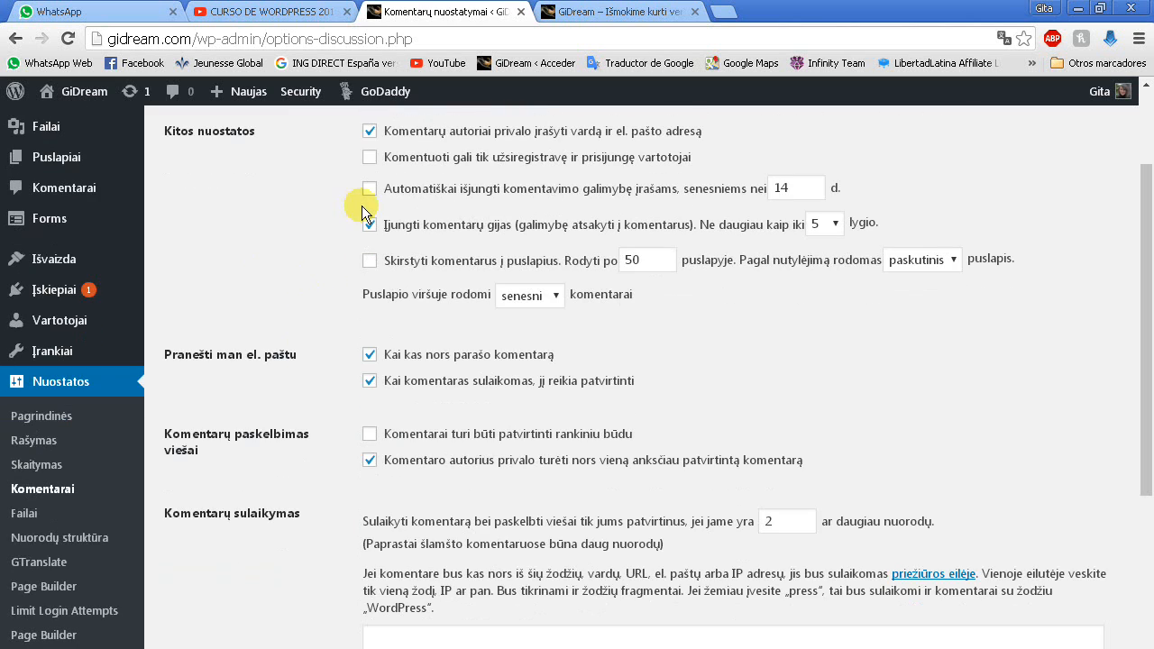
pyautogui.scroll(-1, 321, 203)
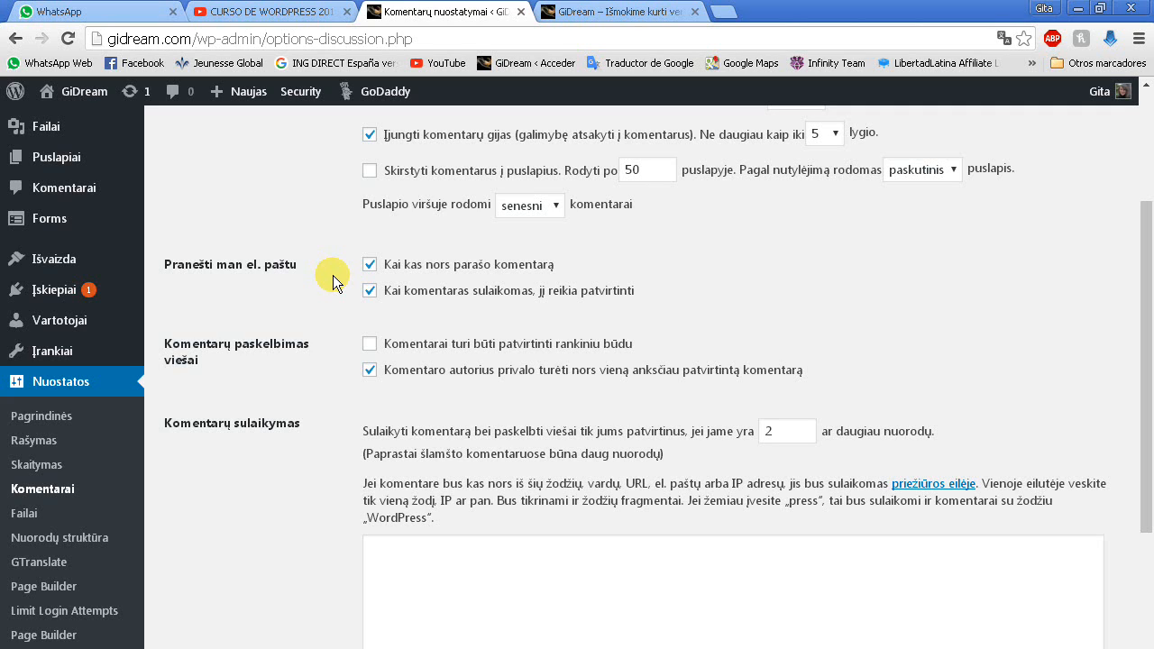
pyautogui.scroll(-2, 299, 401)
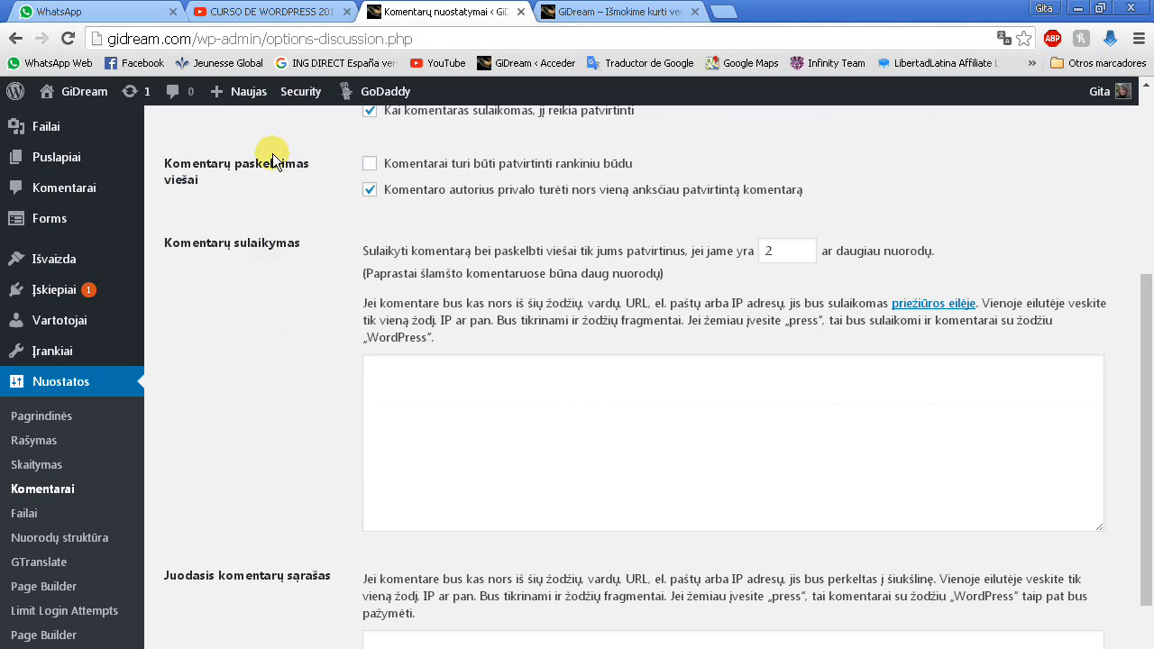
pyautogui.click(369, 163)
pyautogui.scroll(-2, 257, 270)
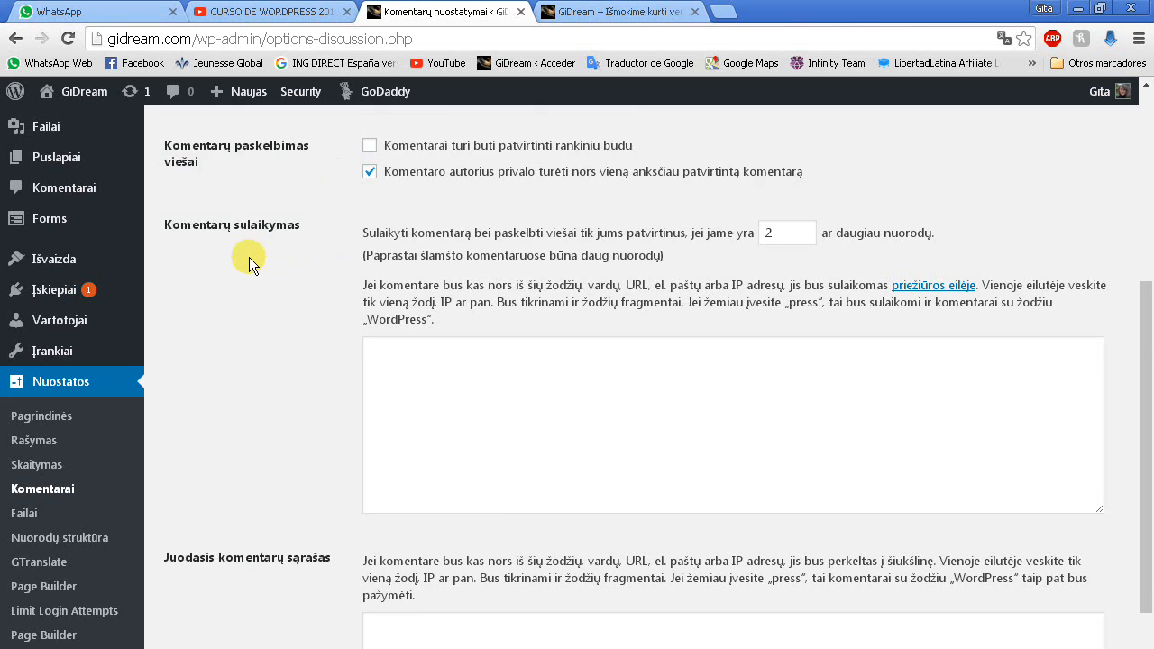
# Set the number of links that holds a comment for moderation under Komentarų sulaikymas to 1
pyautogui.scroll(1, 298, 240)
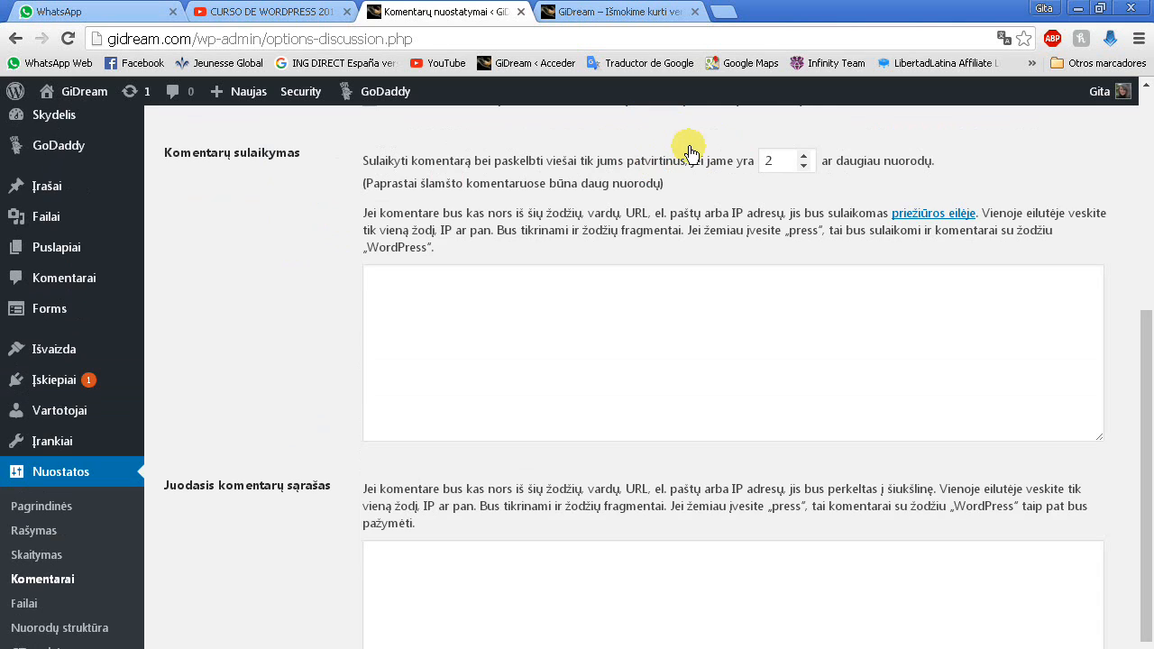
pyautogui.click(804, 159)
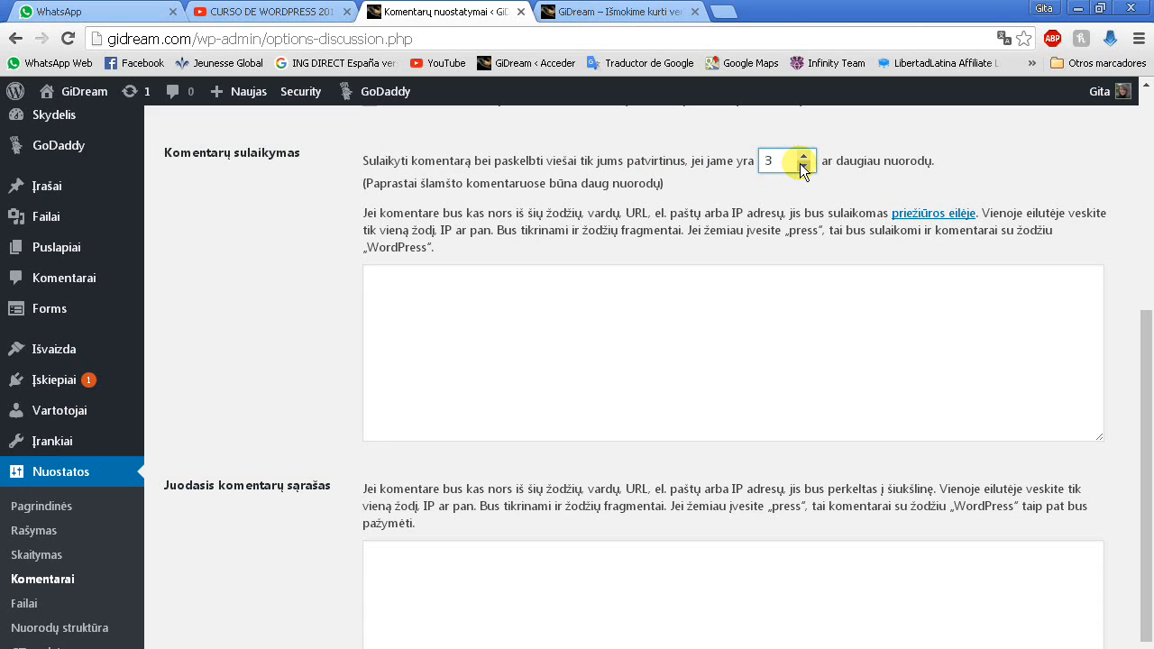
pyautogui.click(804, 168)
pyautogui.click(806, 170)
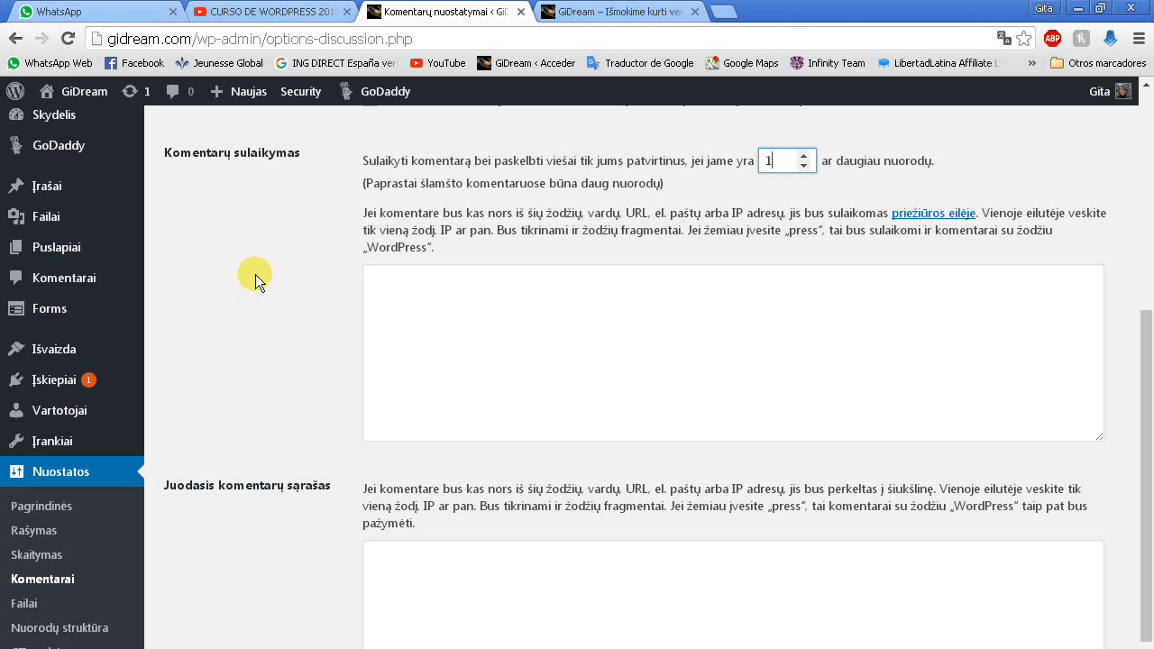
pyautogui.scroll(-1, 255, 275)
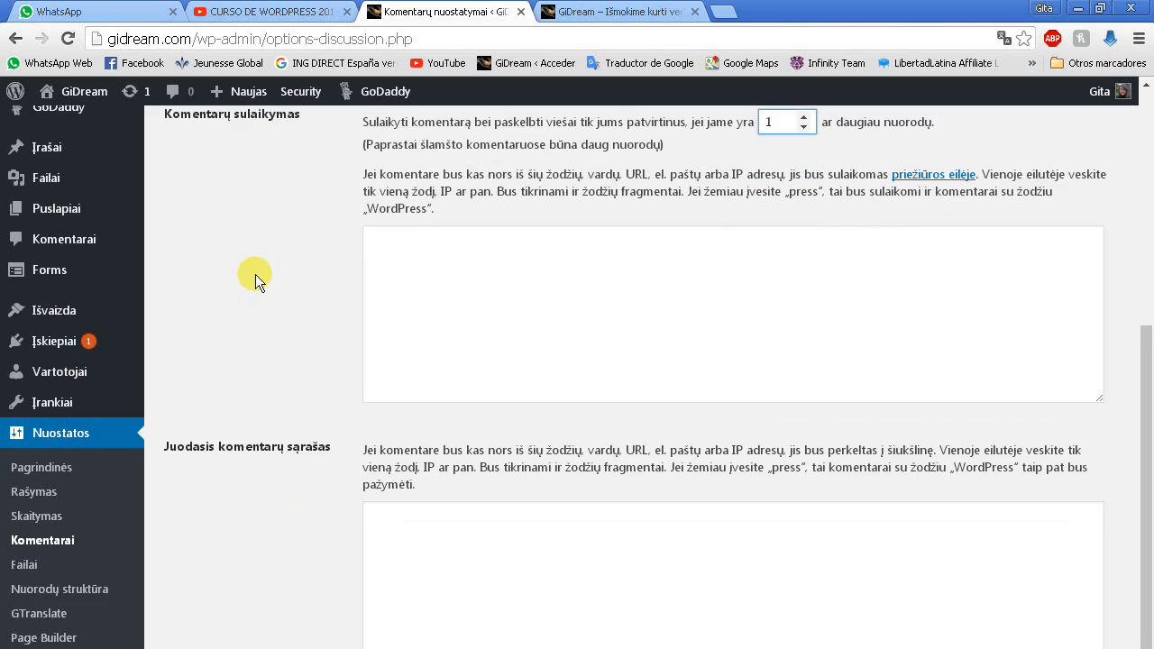
pyautogui.scroll(1, 255, 248)
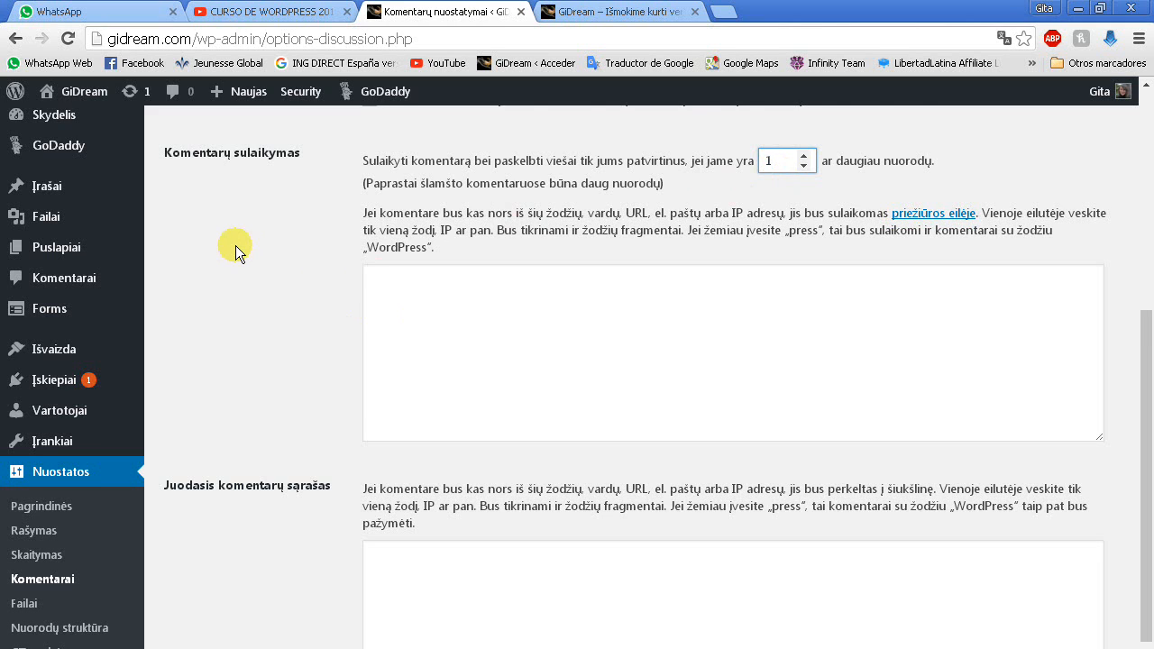
# Review the comment blacklist (Juodasis komentarų sąrašas) and avatar (Pseudoportretai) options, and save the comment settings
pyautogui.scroll(-4, 250, 258)
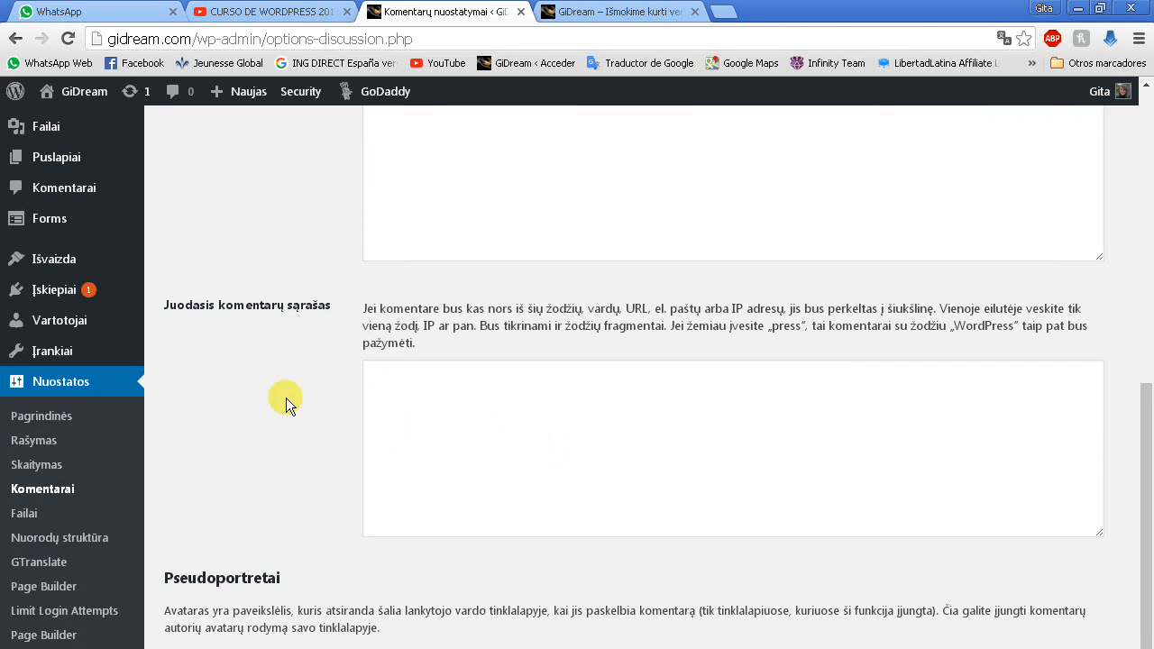
pyautogui.scroll(-2, 285, 386)
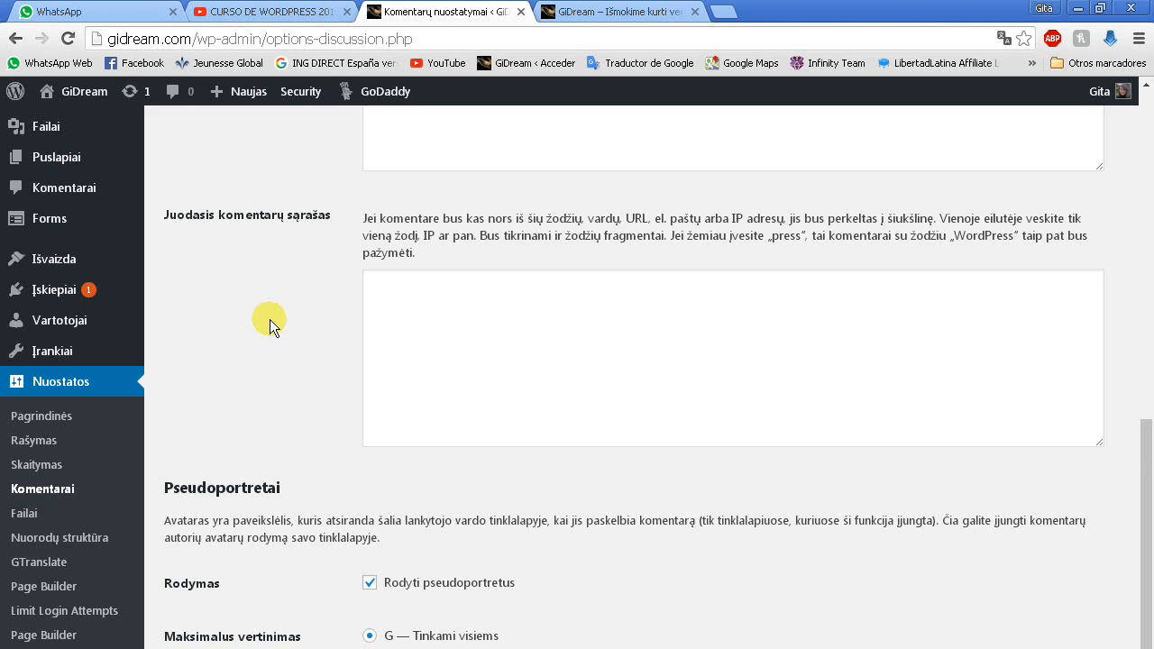
pyautogui.scroll(-2, 271, 323)
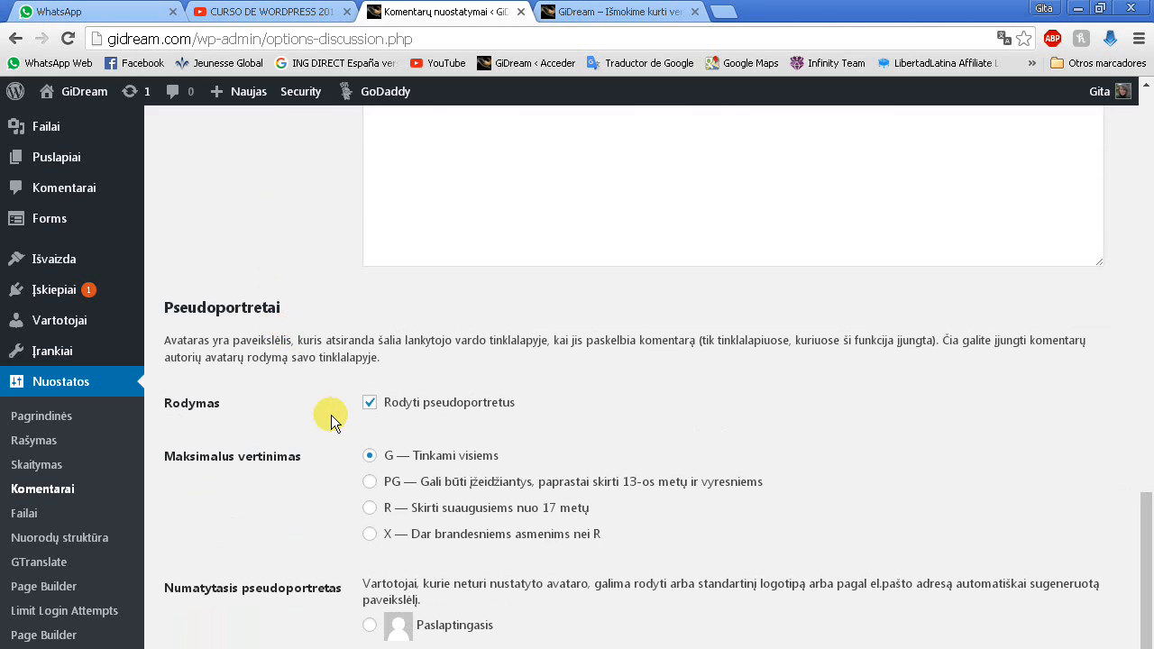
pyautogui.scroll(-2, 331, 415)
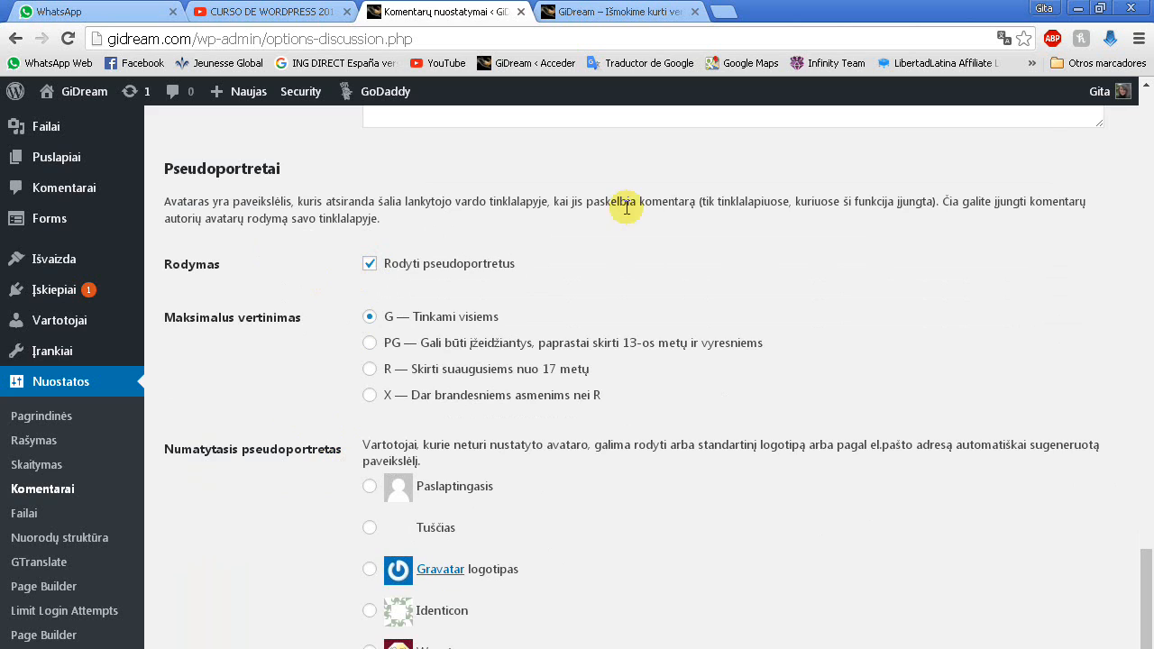
pyautogui.moveTo(1108, 95)
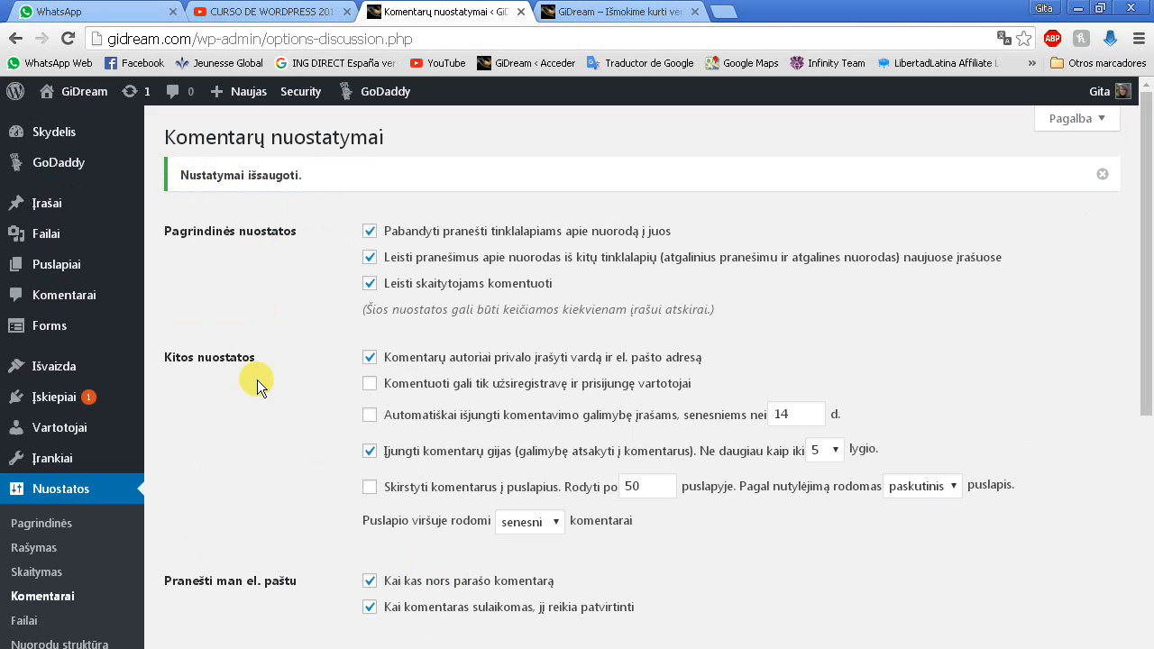
pyautogui.scroll(-4, 250, 374)
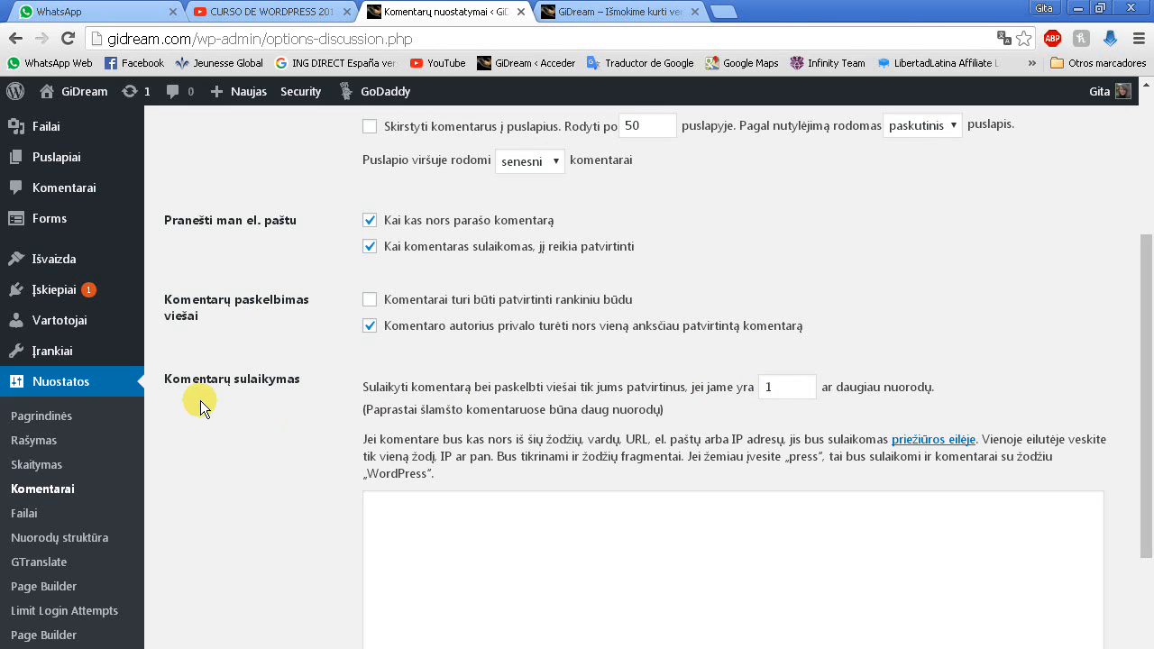
pyautogui.scroll(-1, 218, 429)
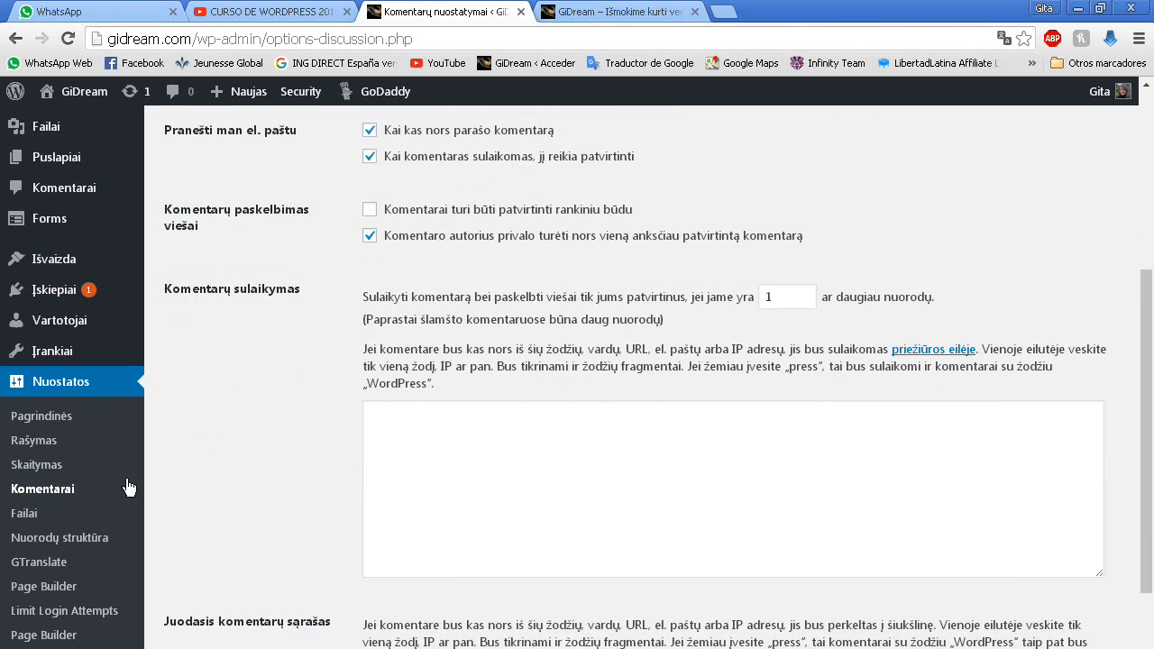
# Open the media settings (Failai) and examine the thumbnail, medium and large image sizes and the upload folder option
pyautogui.click(24, 514)
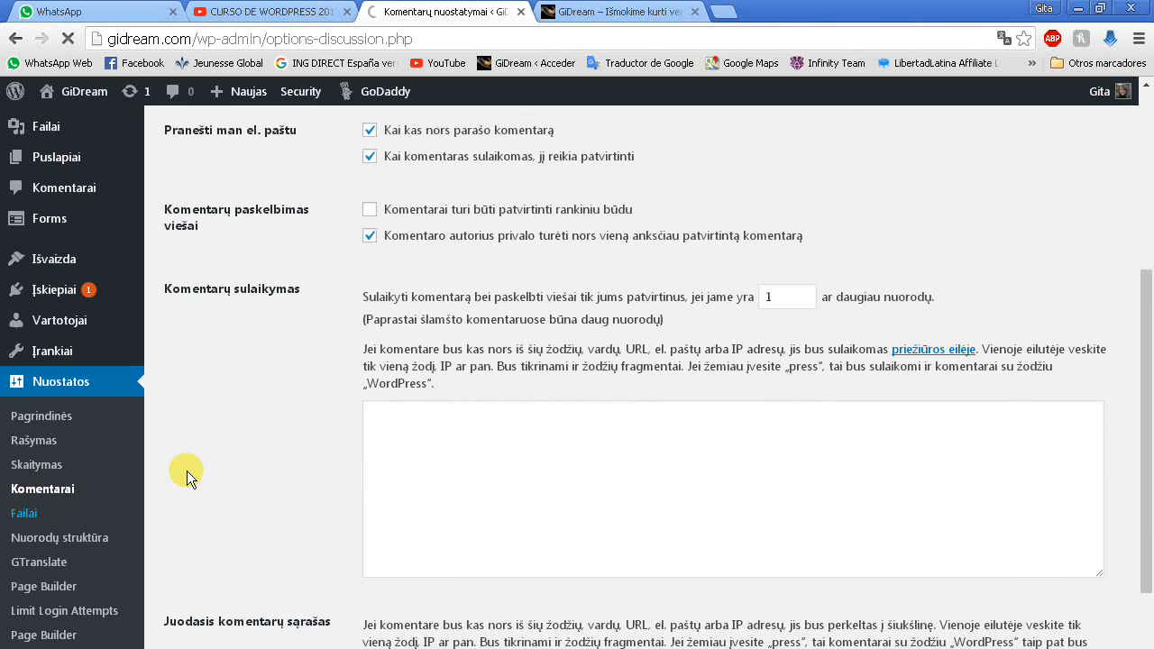
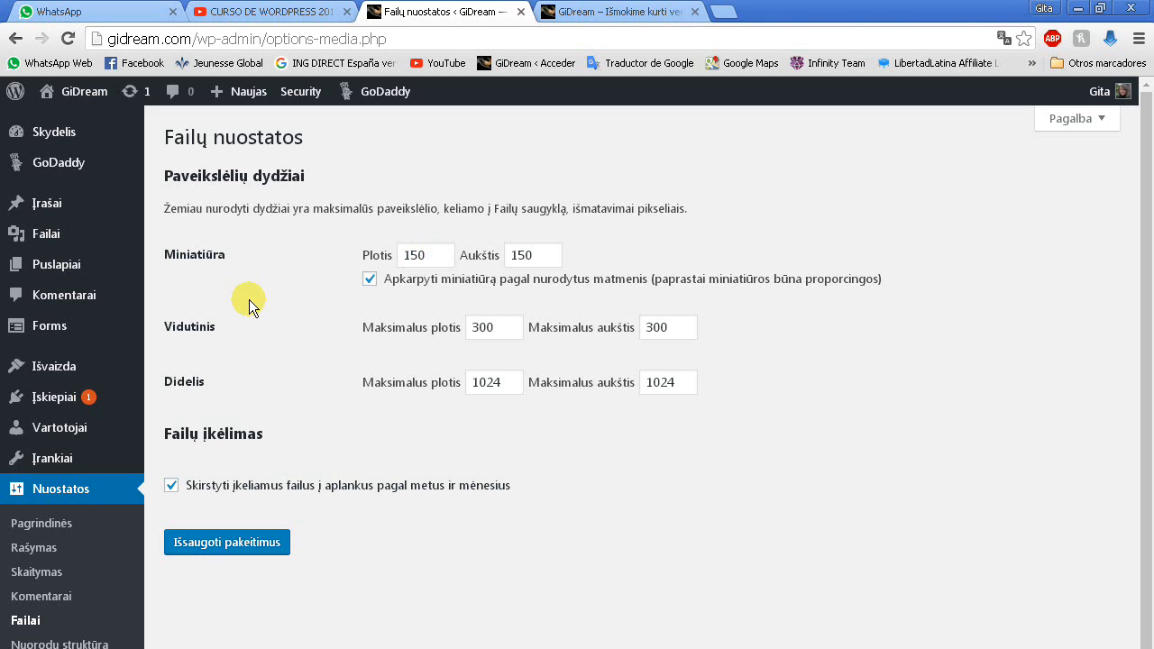
pyautogui.scroll(-1, 249, 299)
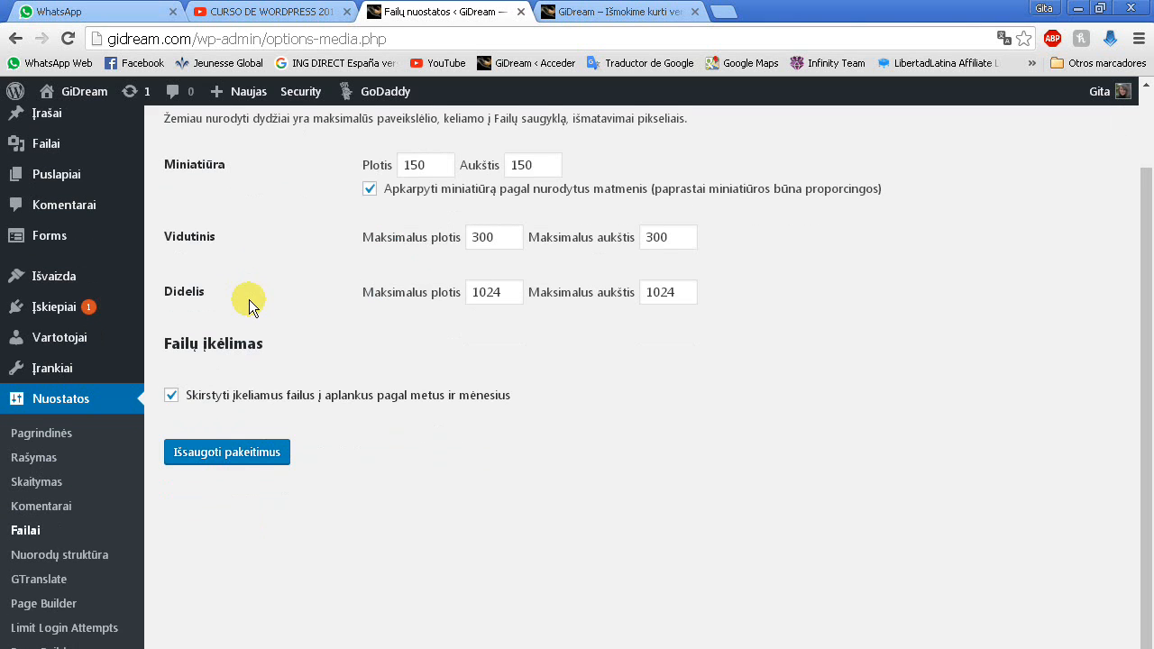
pyautogui.scroll(1, 262, 284)
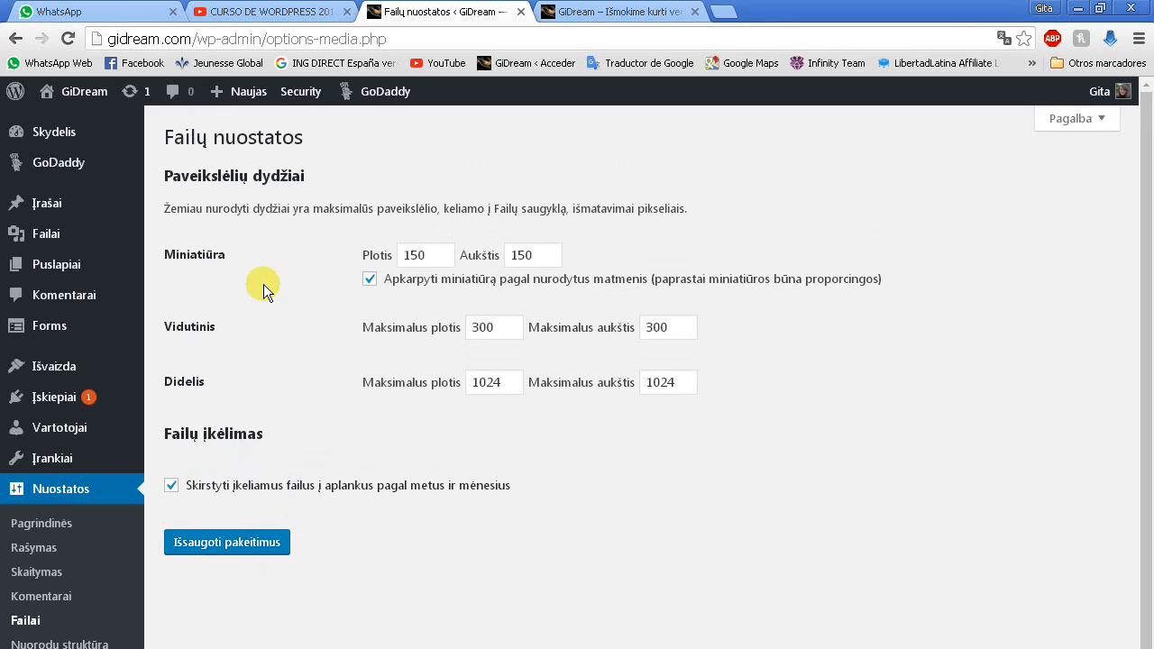
# Open the media library (Failų saugykla), look at its new-file upload area and close that area again
pyautogui.moveTo(52, 235)
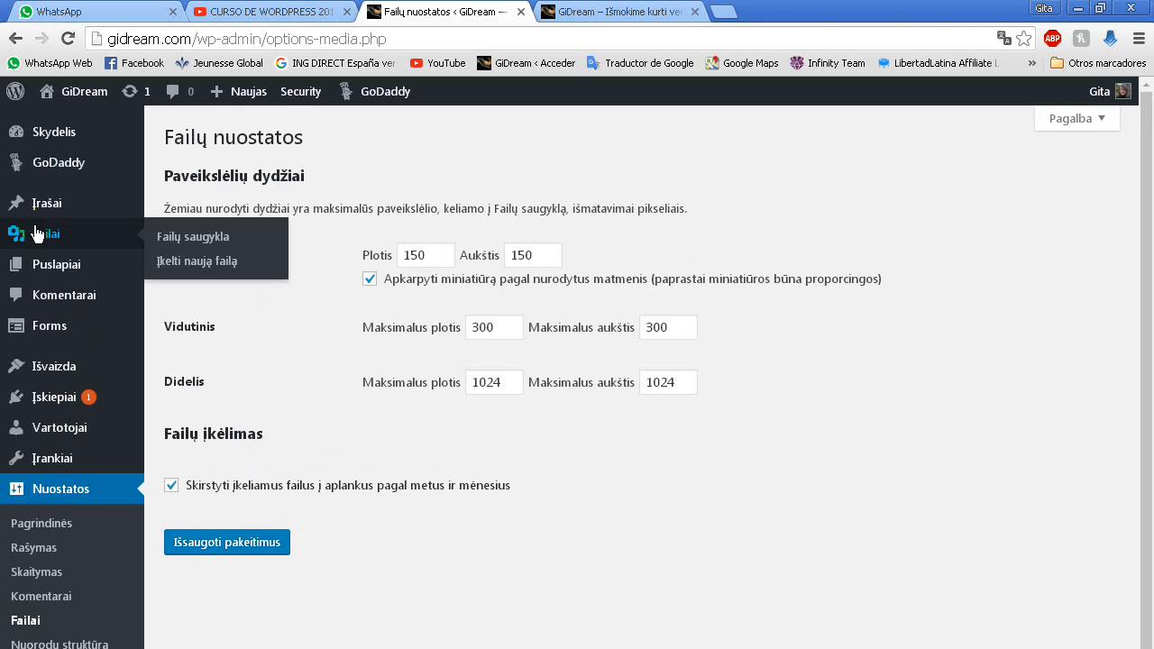
pyautogui.click(199, 236)
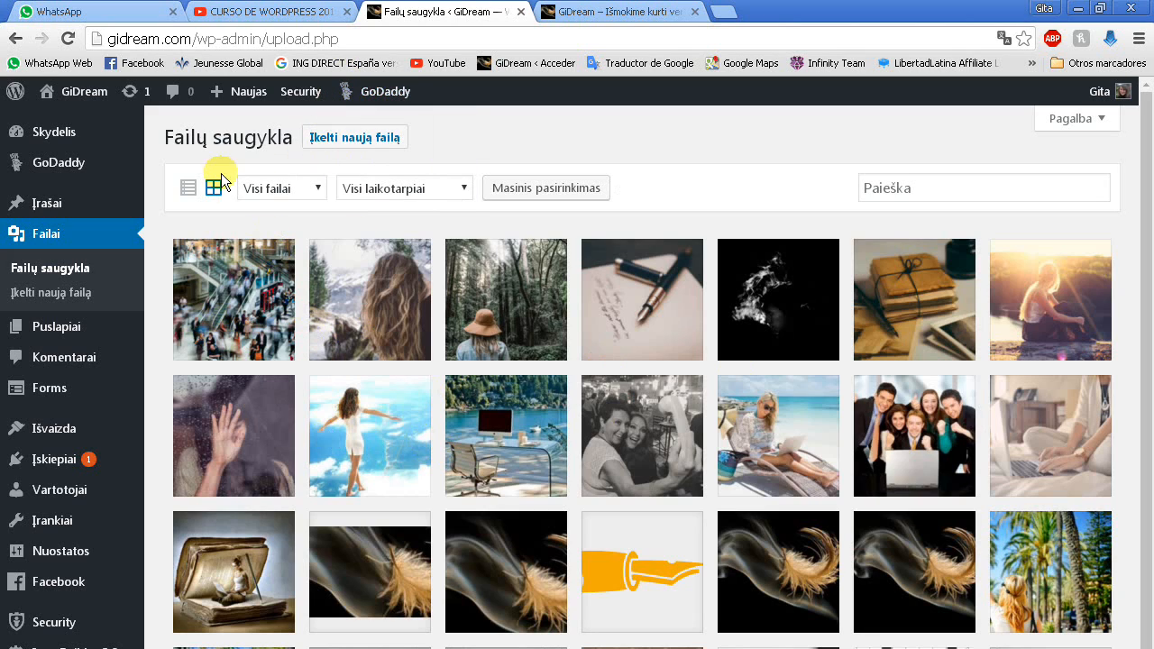
pyautogui.click(372, 145)
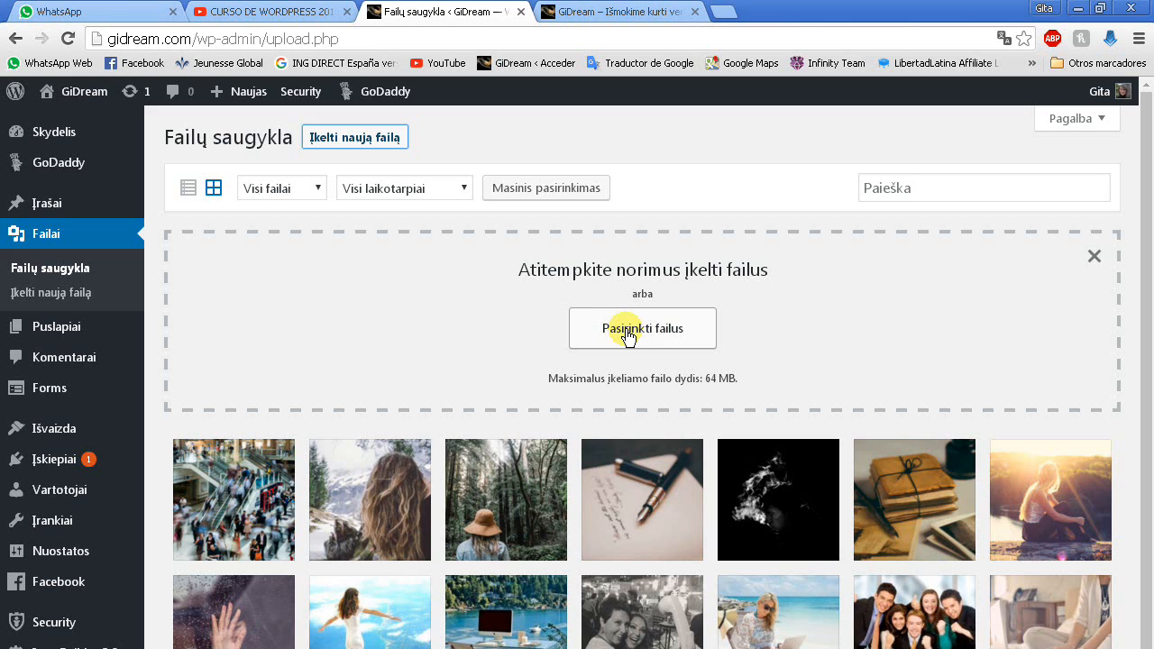
pyautogui.click(1097, 255)
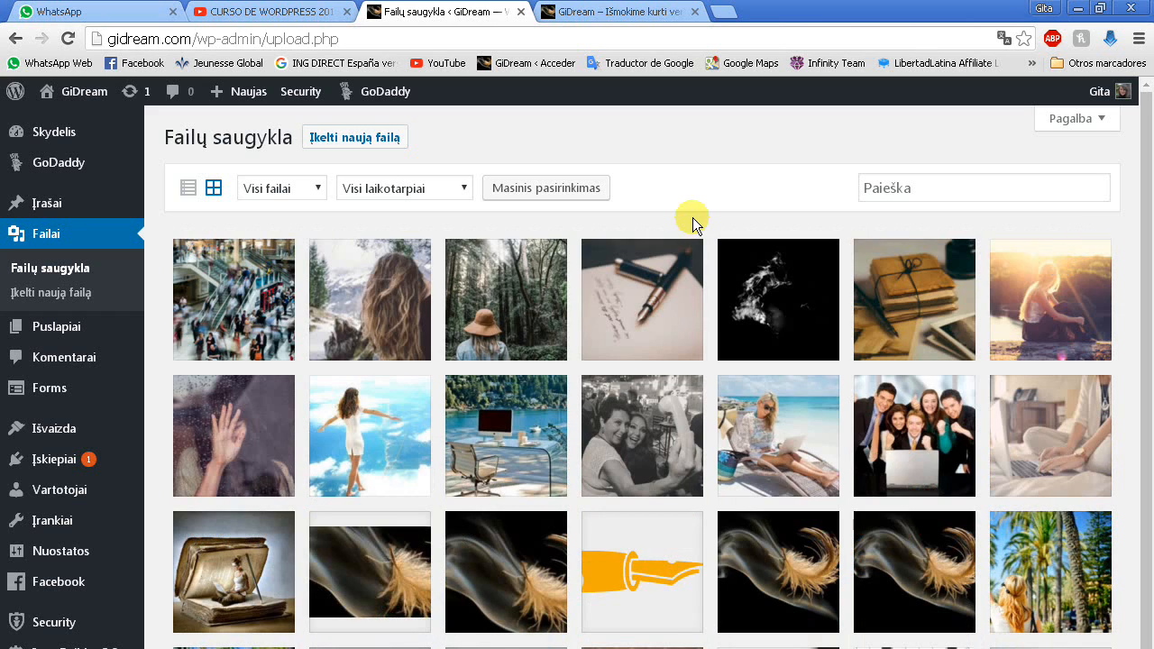
# Show the media library as a list and look through the uploaded files
pyautogui.click(187, 191)
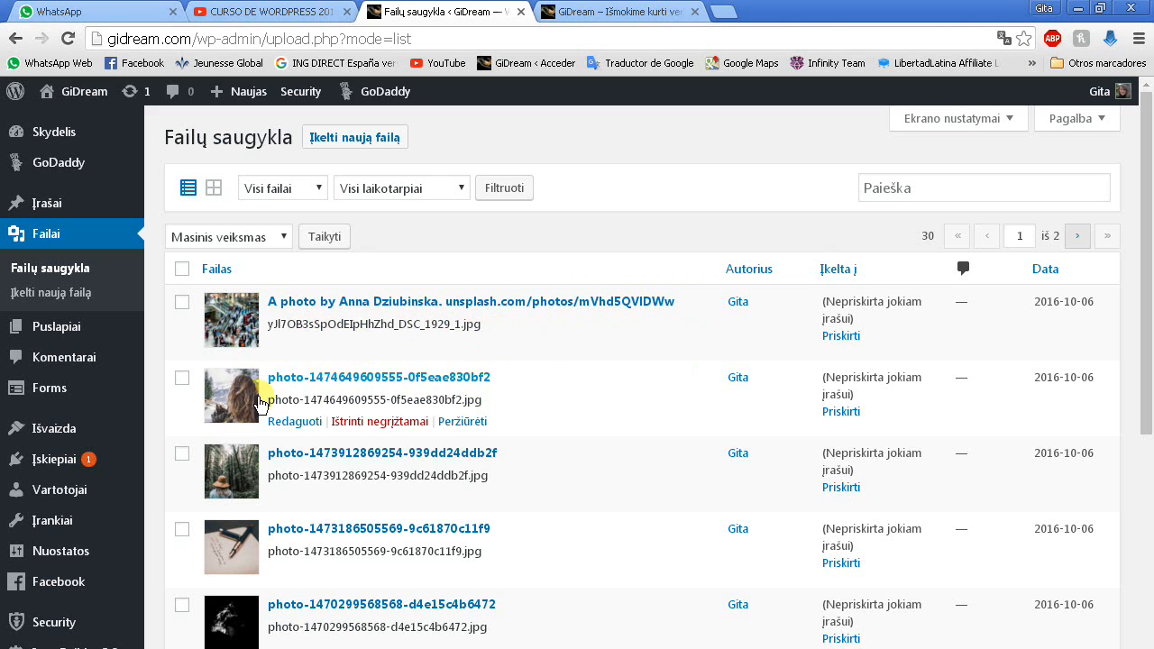
pyautogui.scroll(-3, 307, 420)
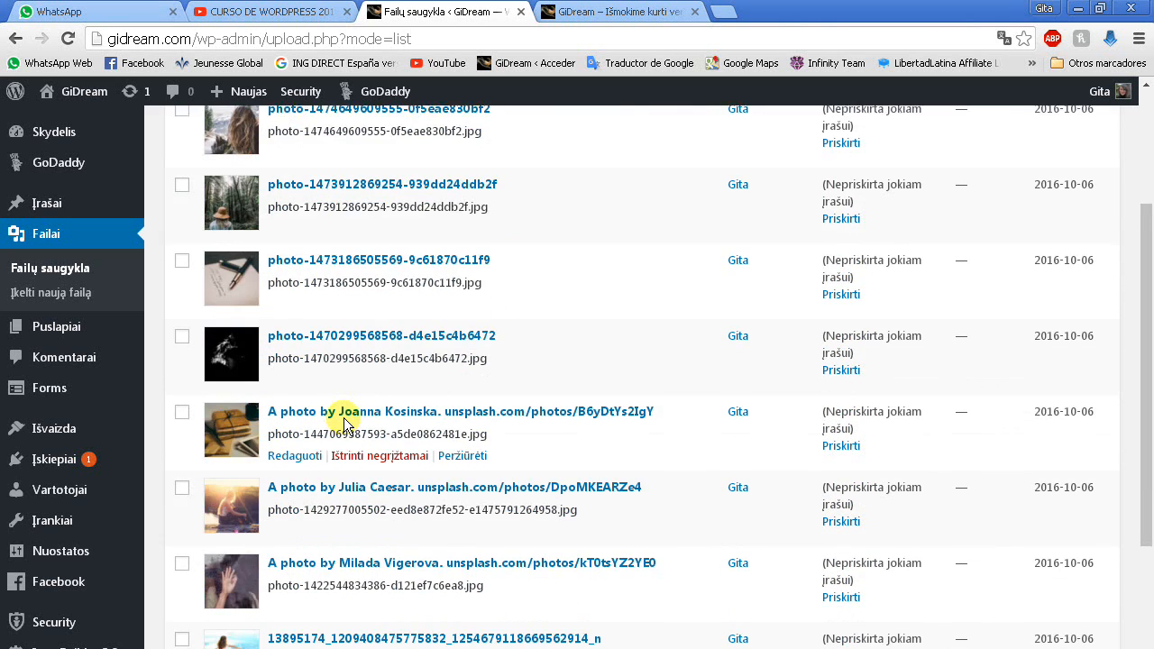
pyautogui.scroll(3, 346, 425)
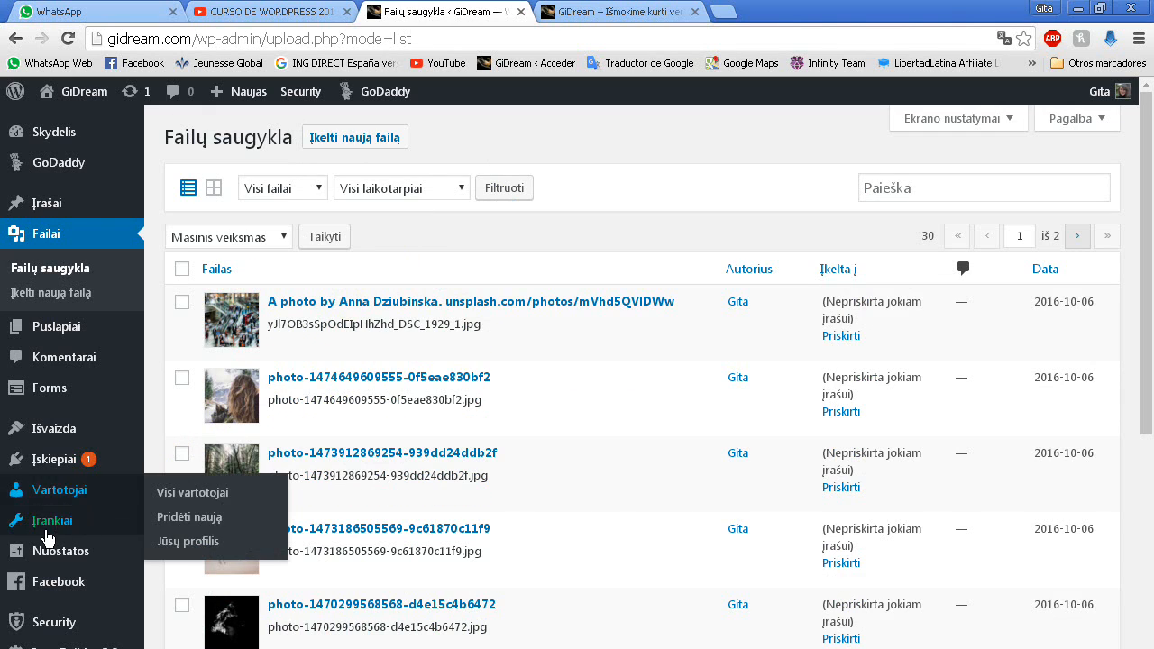
# Open the site's permalink settings (Nuorodų struktūra)
pyautogui.moveTo(46, 549)
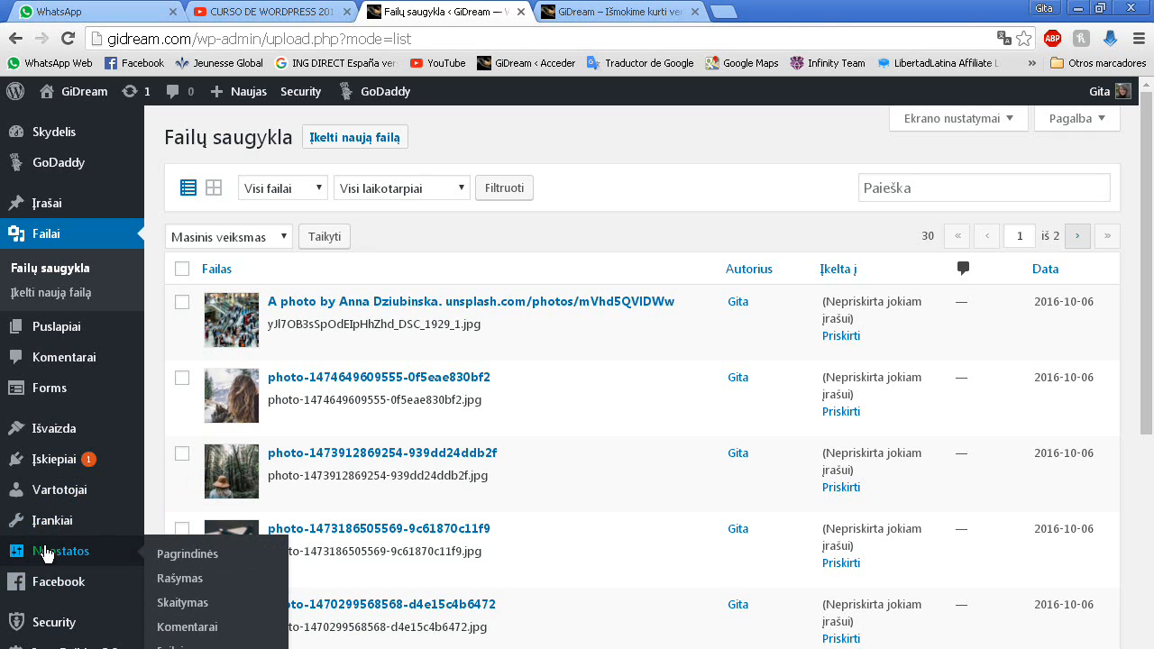
pyautogui.click(46, 552)
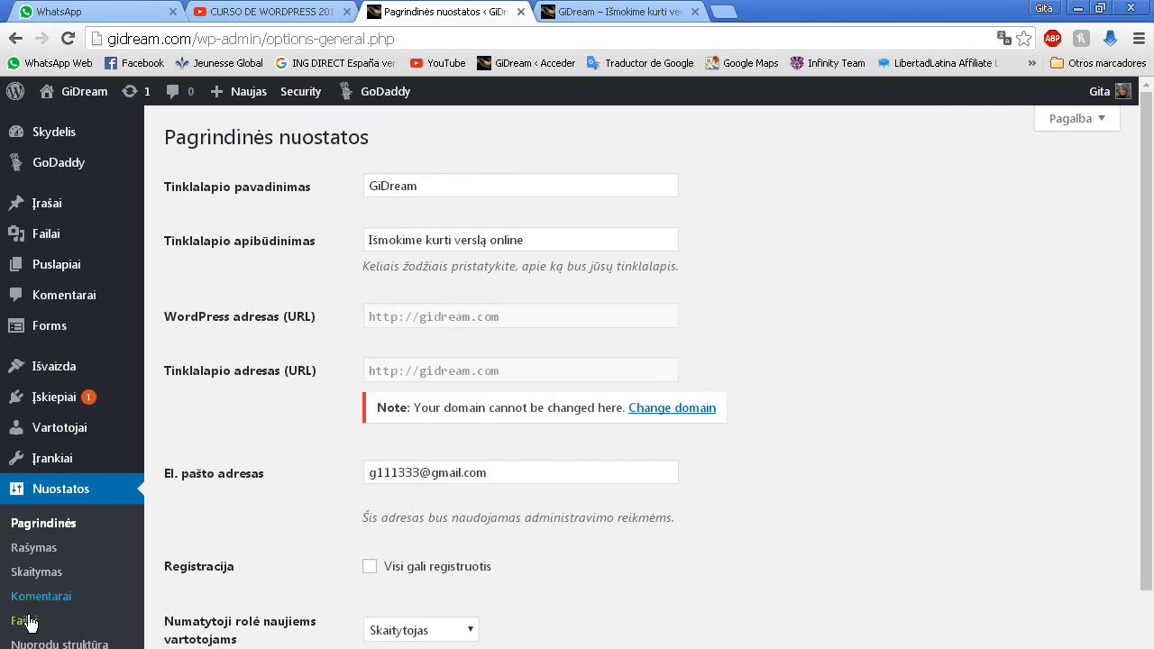
pyautogui.scroll(-2, 67, 585)
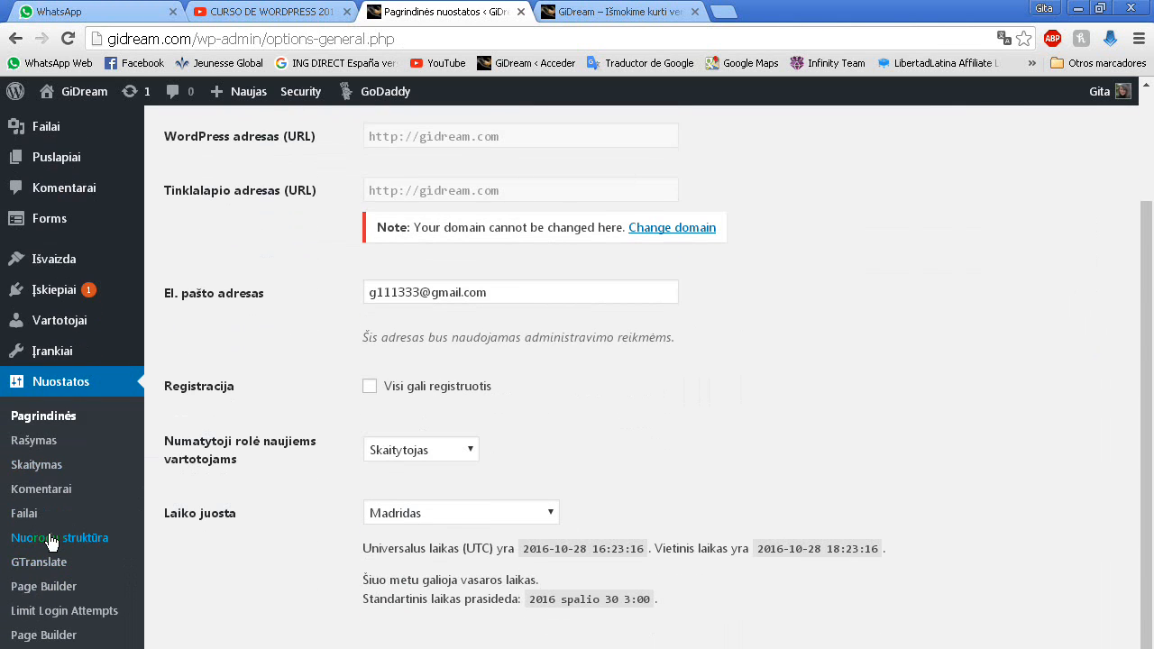
pyautogui.click(54, 539)
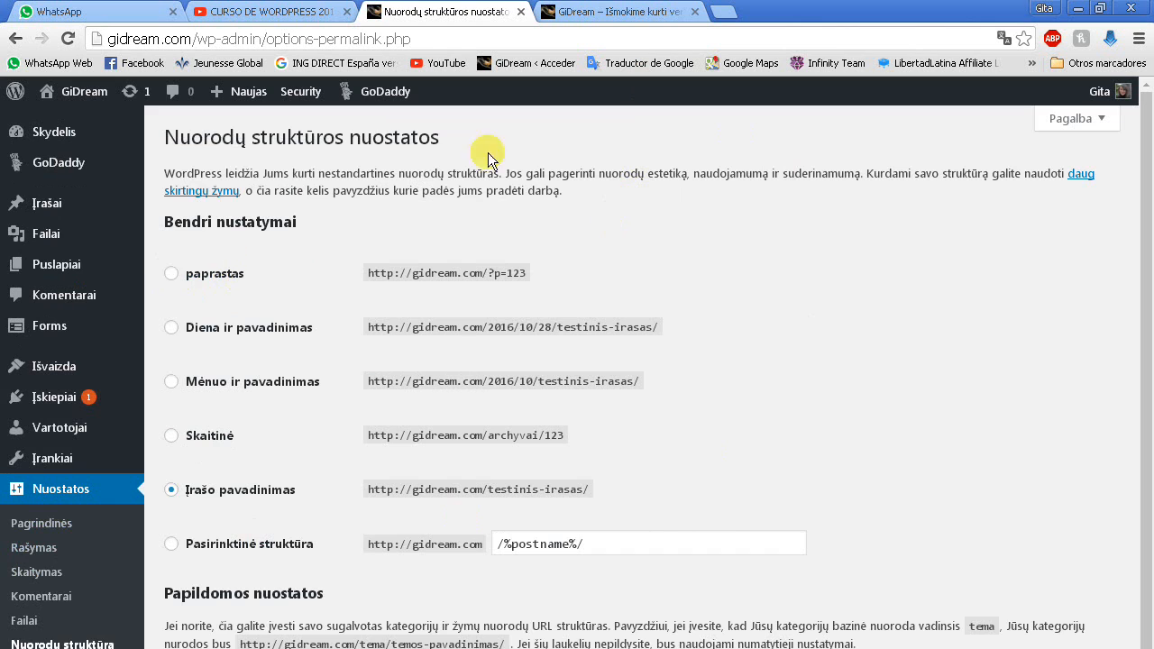
# Switch to the live GiDream site and open its Blogas page to examine the form of its web address
pyautogui.click(595, 12)
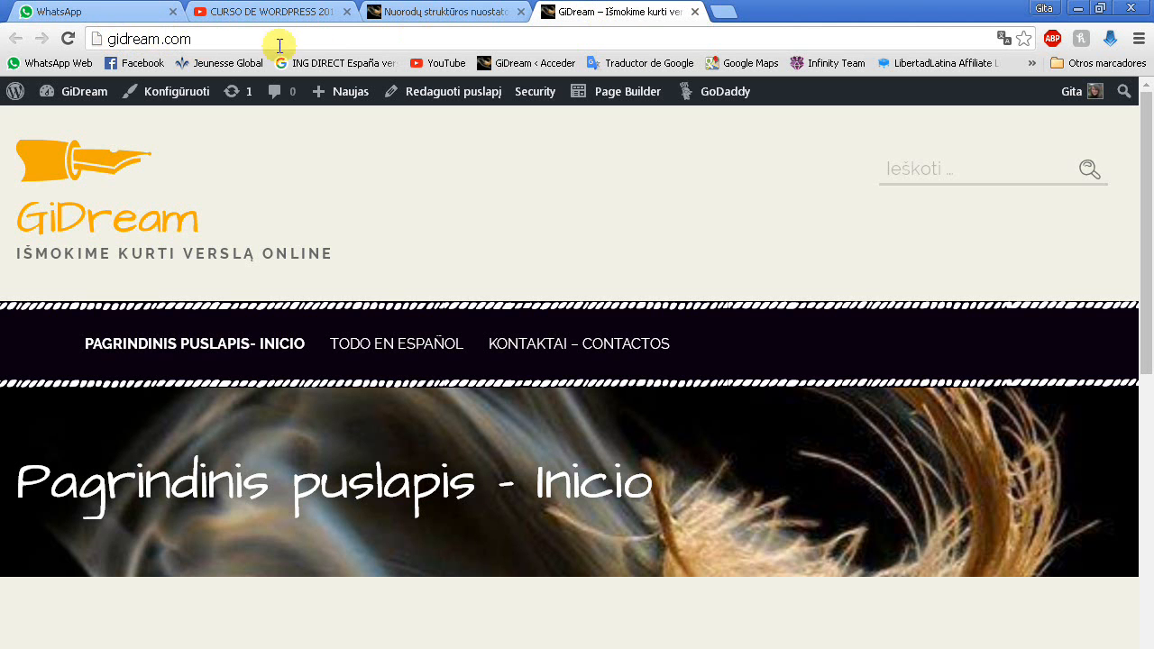
pyautogui.click(432, 12)
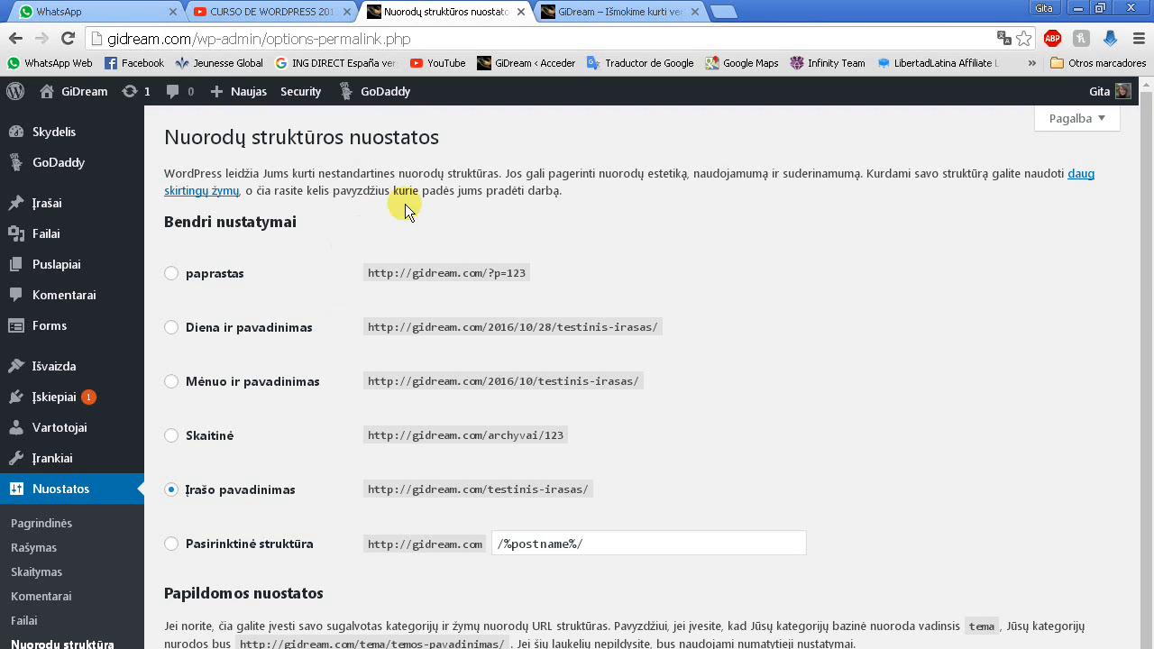
pyautogui.click(606, 12)
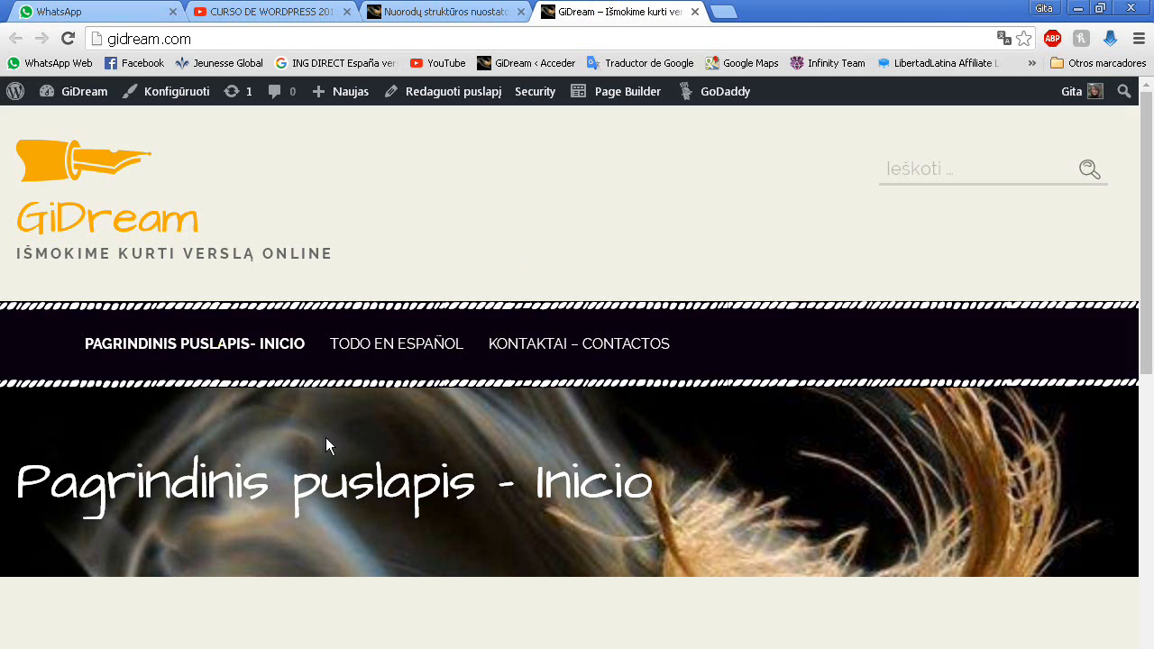
pyautogui.moveTo(160, 343)
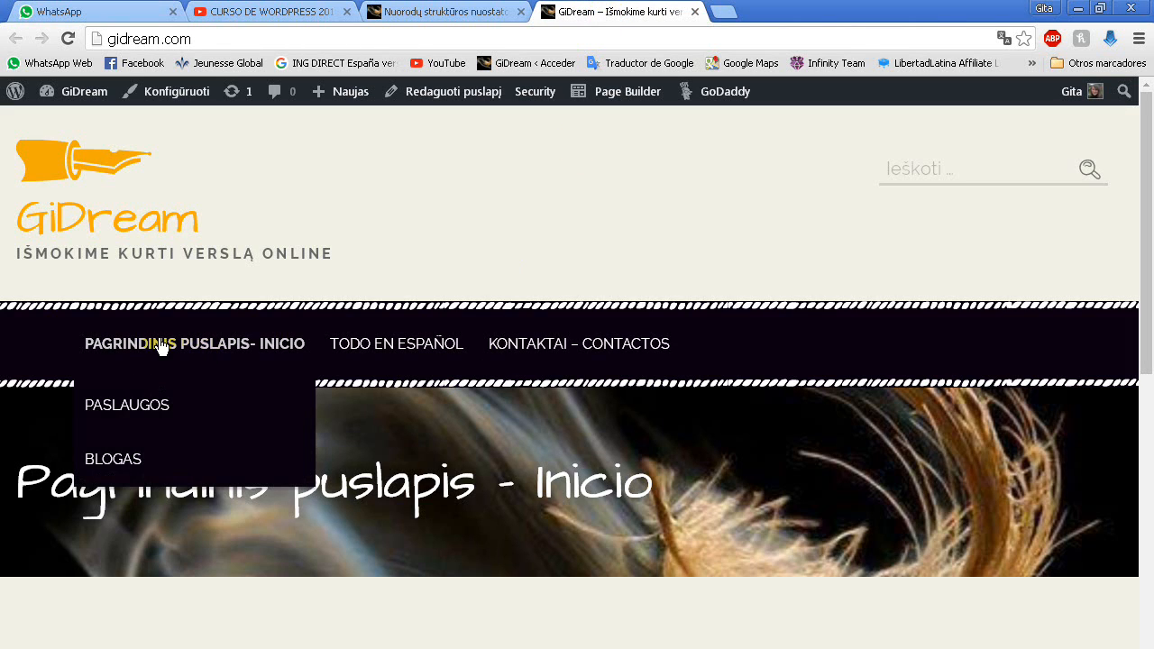
pyautogui.click(106, 459)
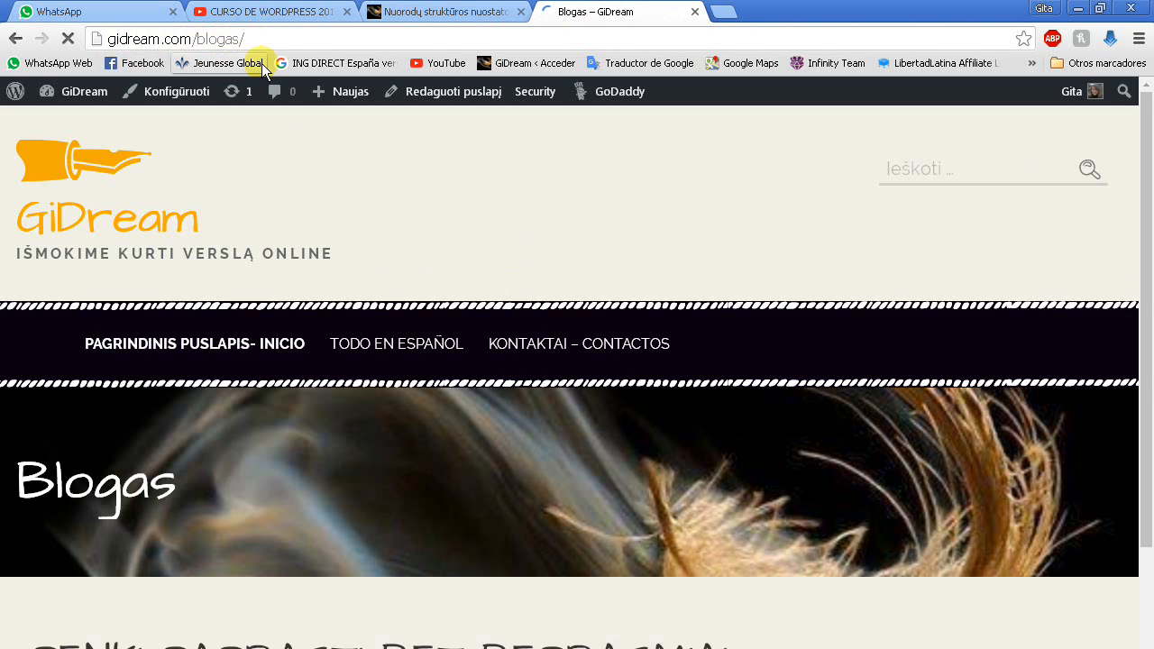
# Return to the permalink settings and examine the common link structures and the category and tag prefix options
pyautogui.click(412, 13)
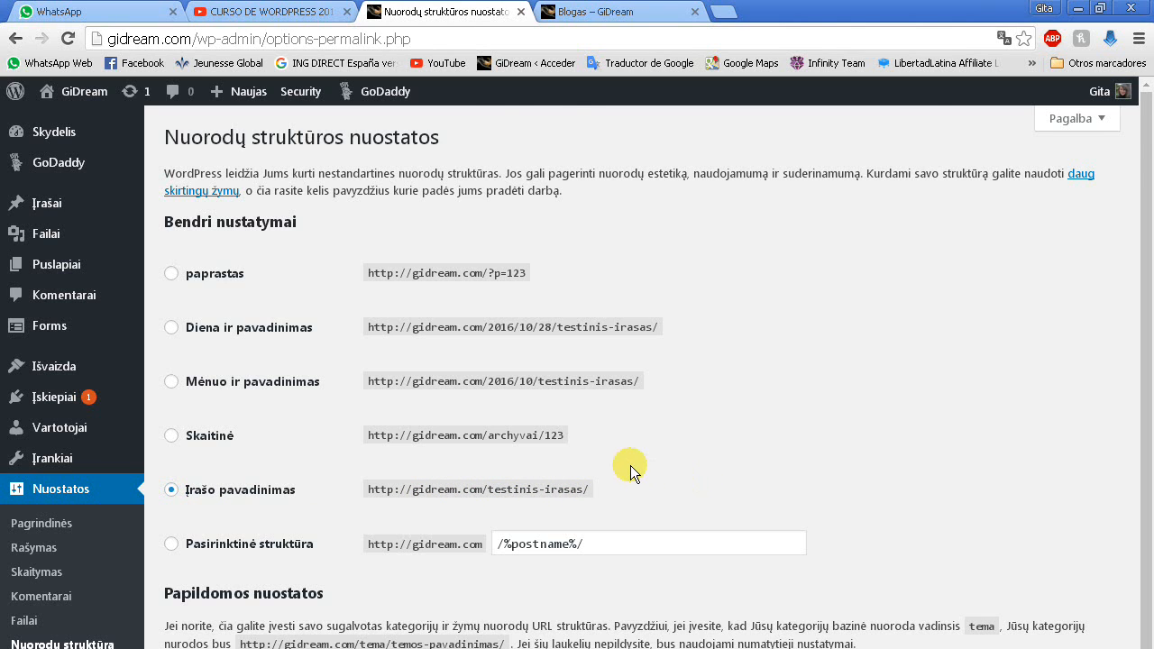
pyautogui.scroll(-1, 632, 466)
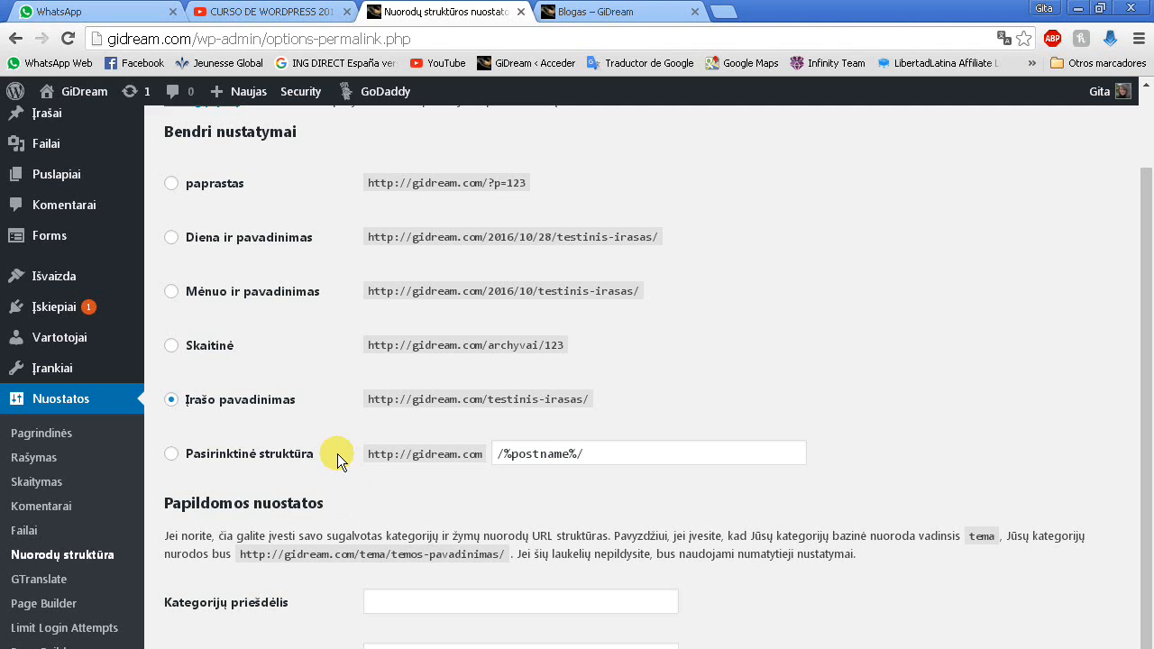
pyautogui.scroll(-1, 337, 453)
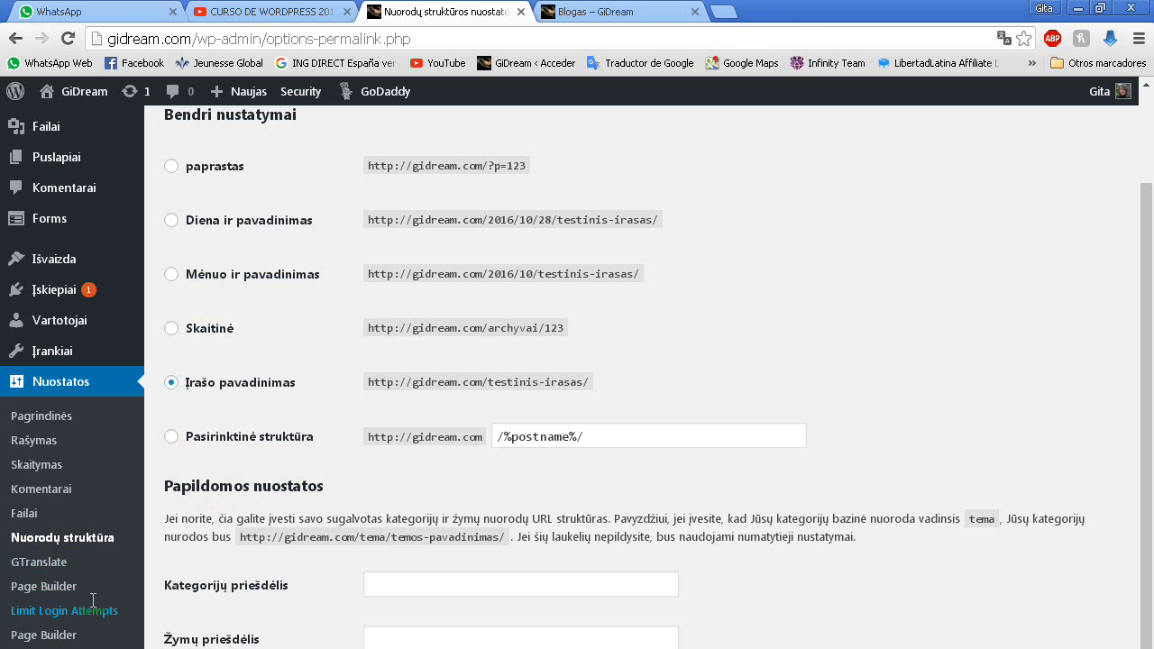
pyautogui.scroll(2, 344, 468)
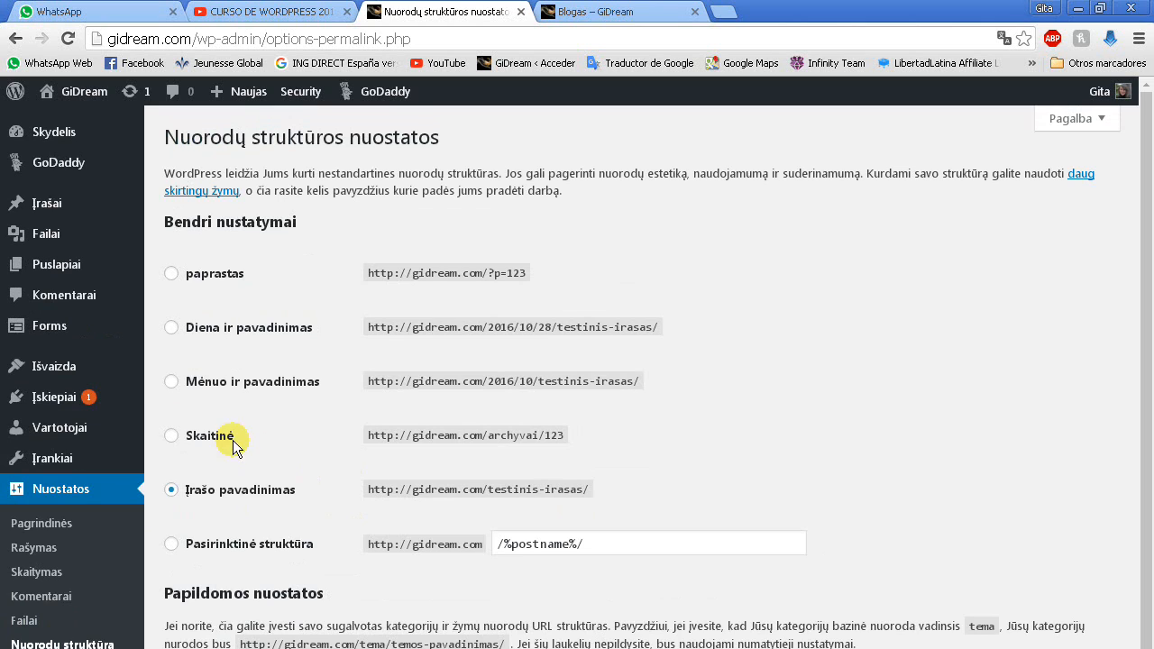
# Open the installed themes (Temos), start a live preview of the Vantage theme and look through the previewed home page
pyautogui.click(44, 370)
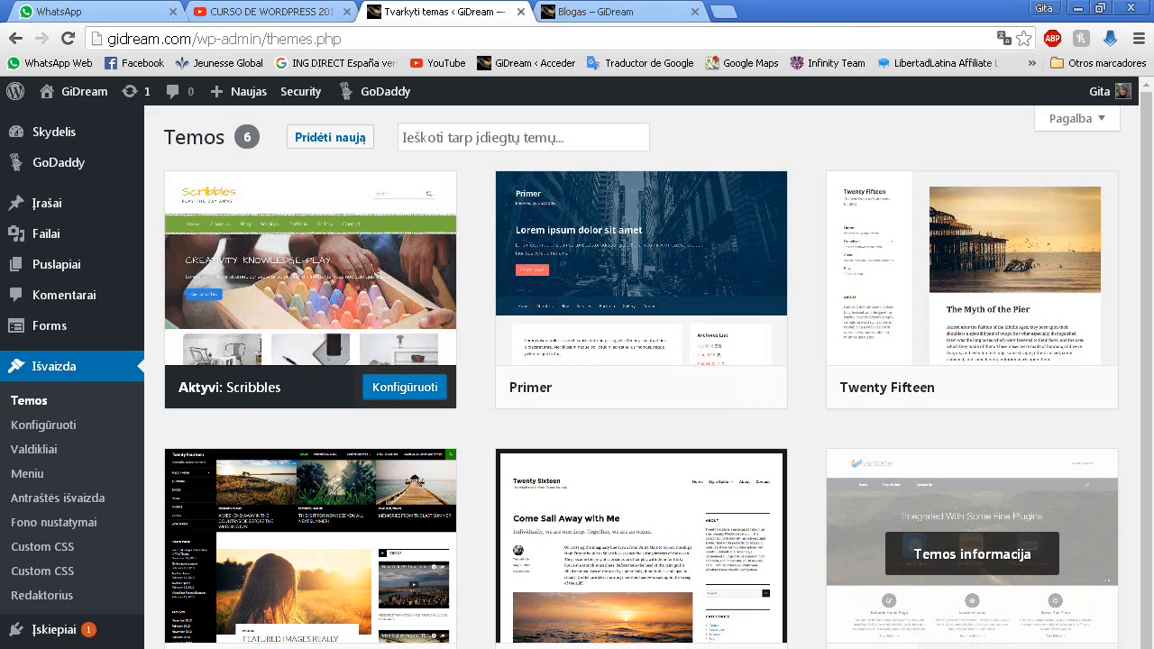
pyautogui.click(1046, 647)
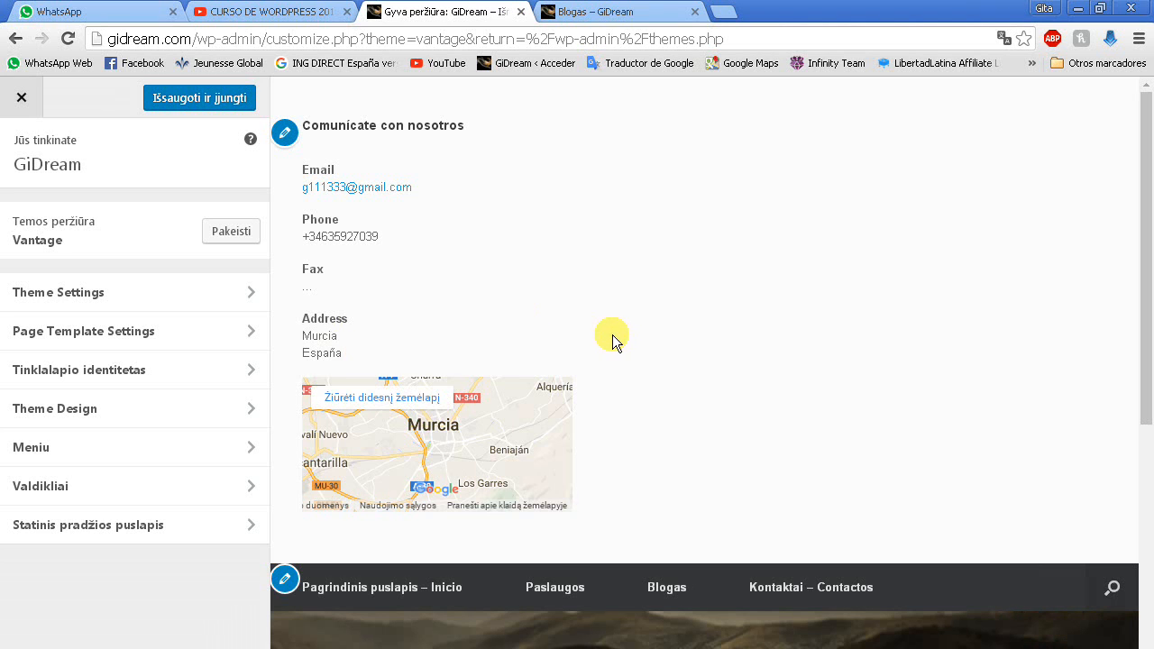
pyautogui.scroll(-1, 631, 322)
pyautogui.scroll(-4, 645, 324)
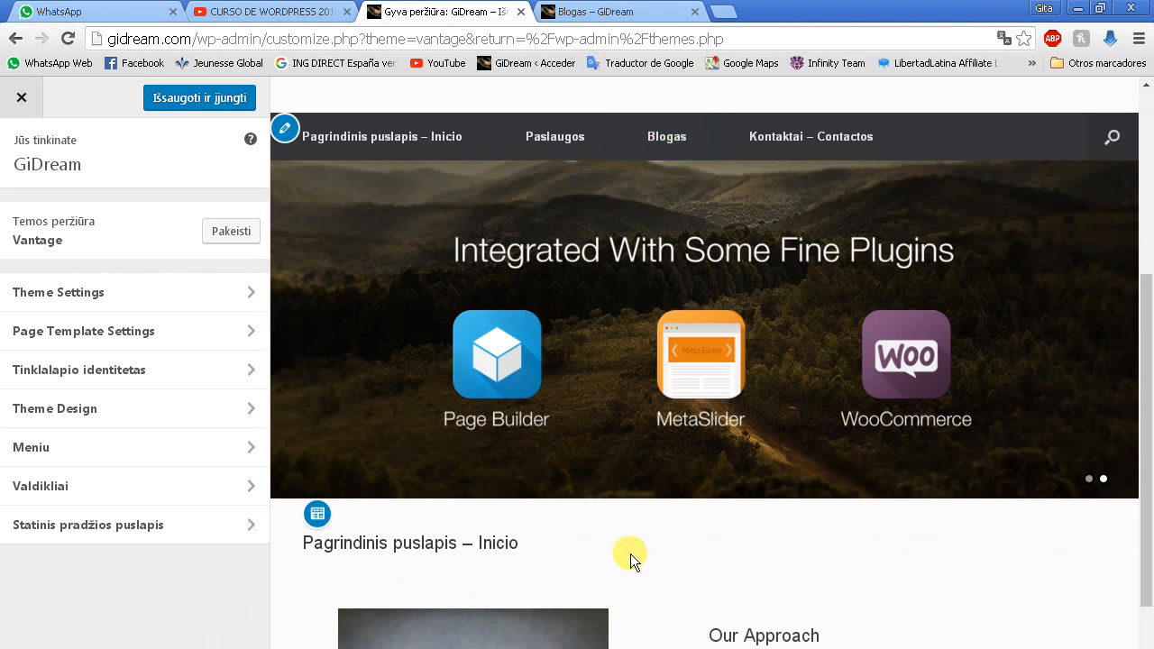
pyautogui.scroll(1, 541, 550)
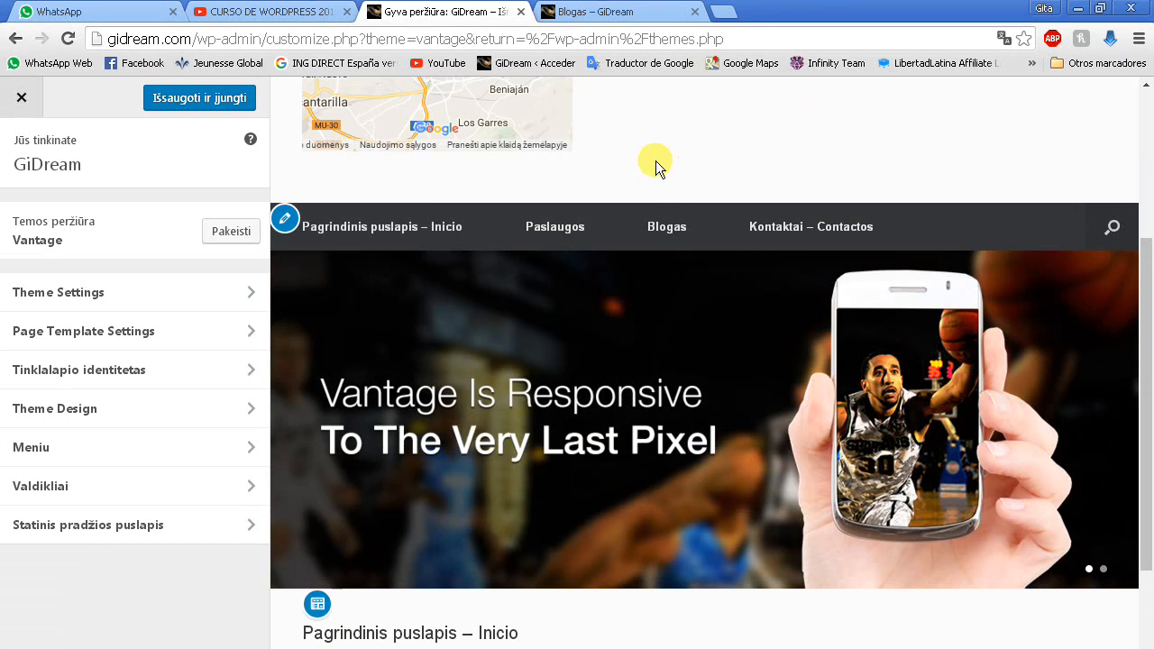
pyautogui.scroll(-1, 685, 190)
pyautogui.scroll(-5, 672, 289)
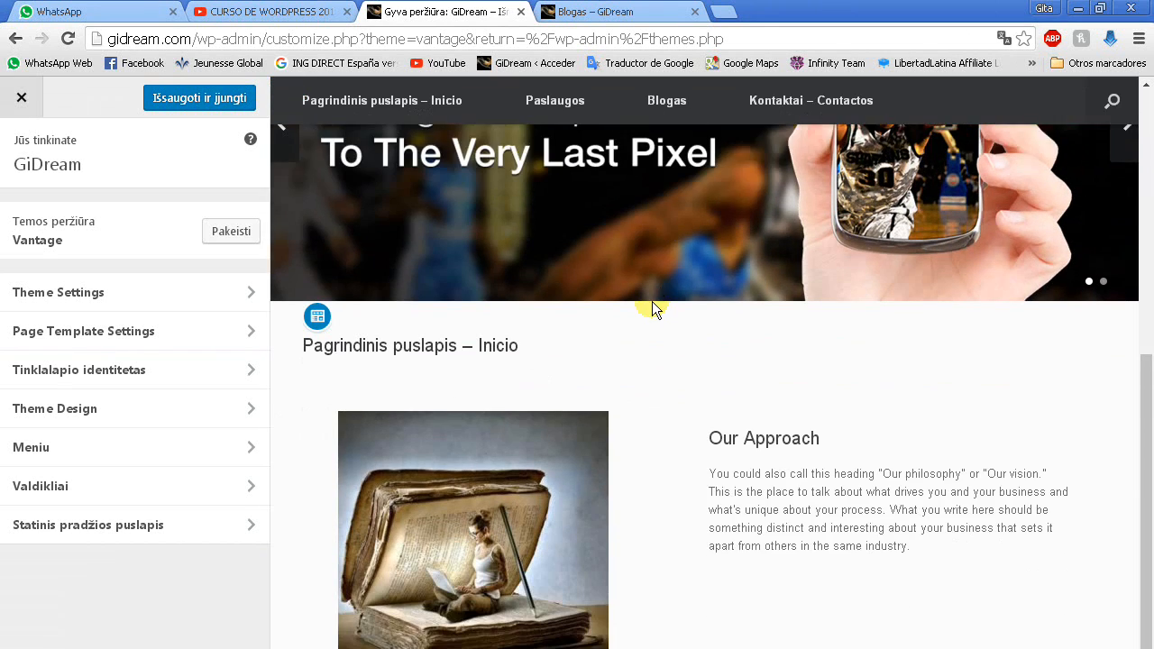
pyautogui.scroll(-2, 656, 304)
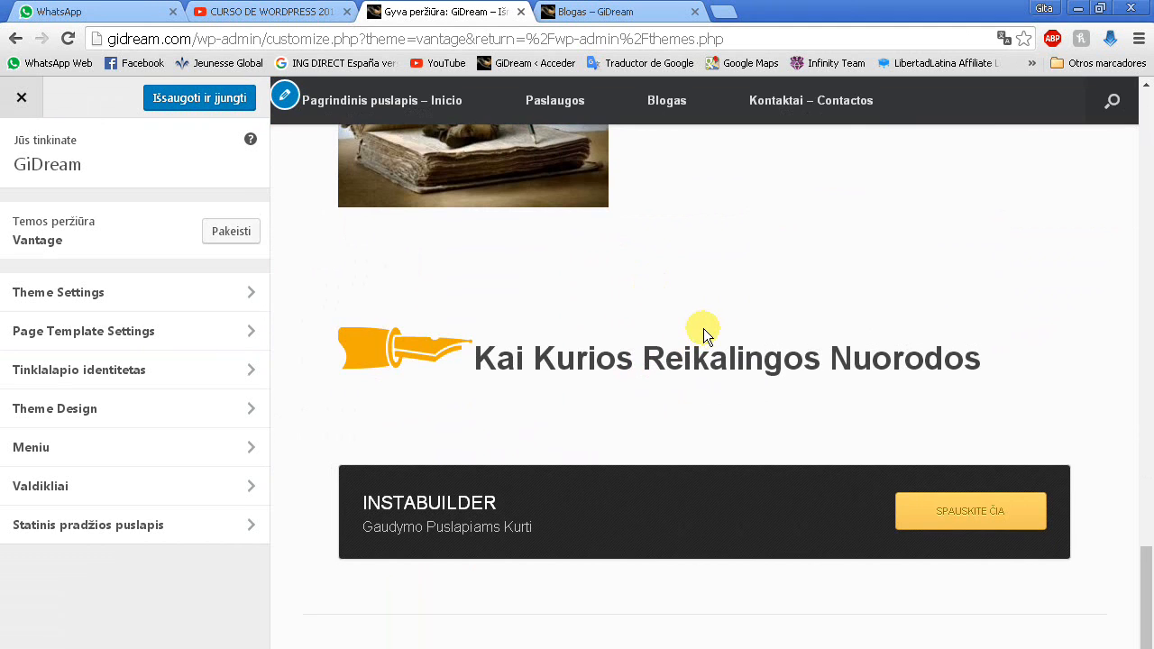
pyautogui.scroll(3, 647, 369)
pyautogui.scroll(6, 644, 343)
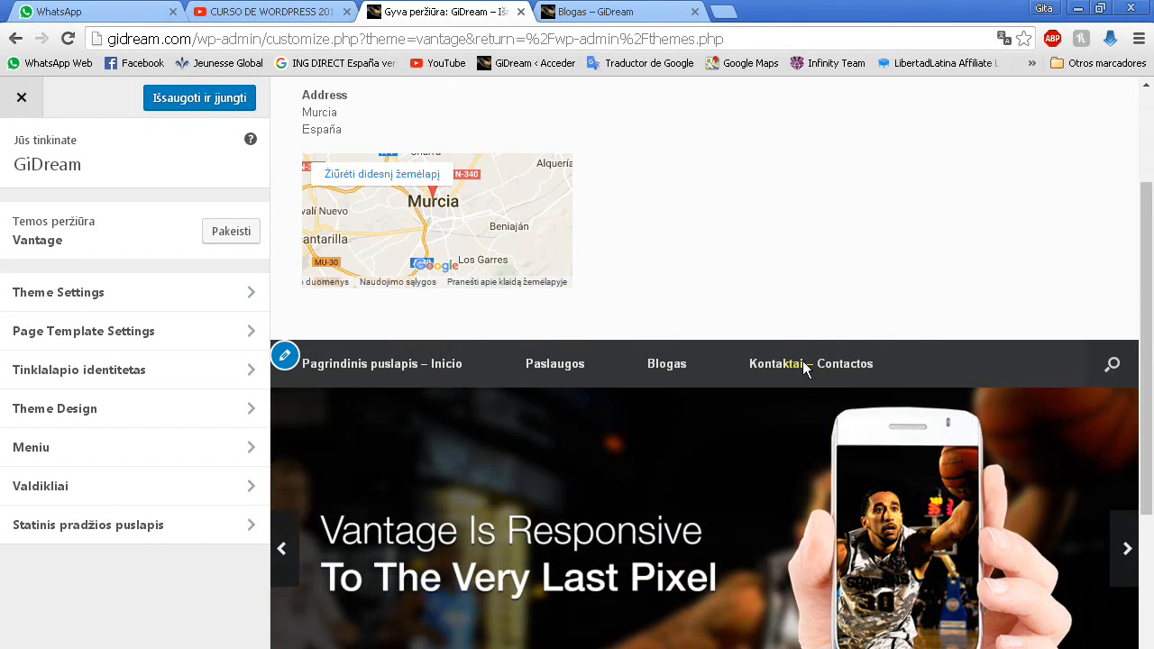
# Try the Pagrindinis puslapis – Inicio and Kontaktai – Contactos menu items in the Vantage preview, and return to the installed themes
pyautogui.click(323, 366)
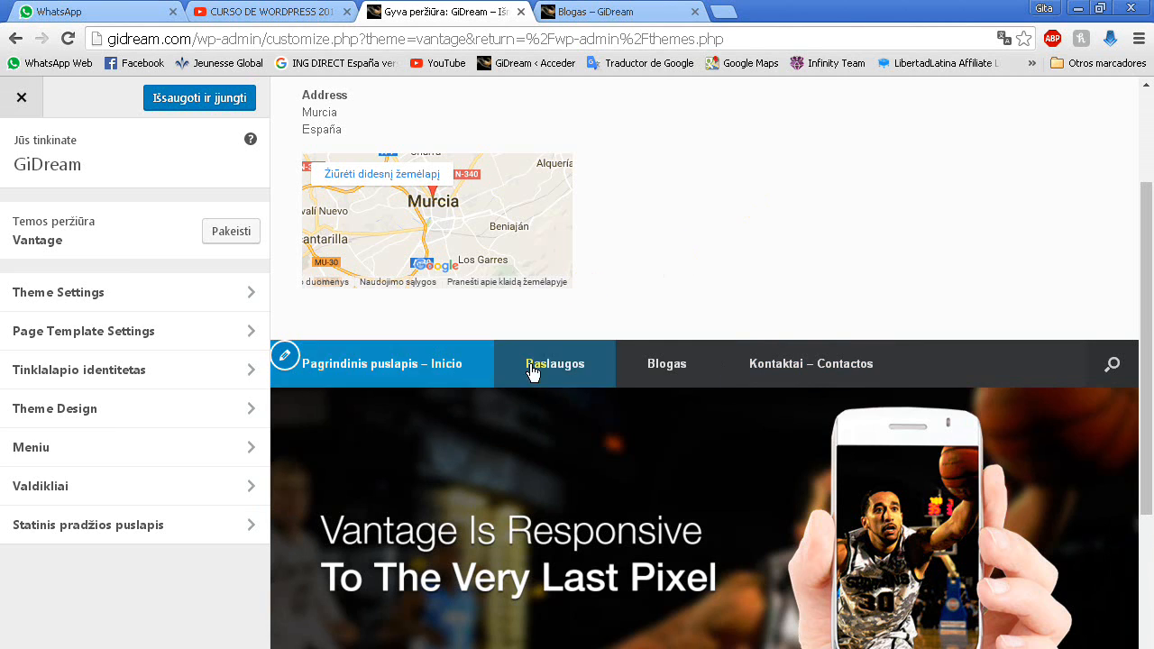
pyautogui.click(794, 368)
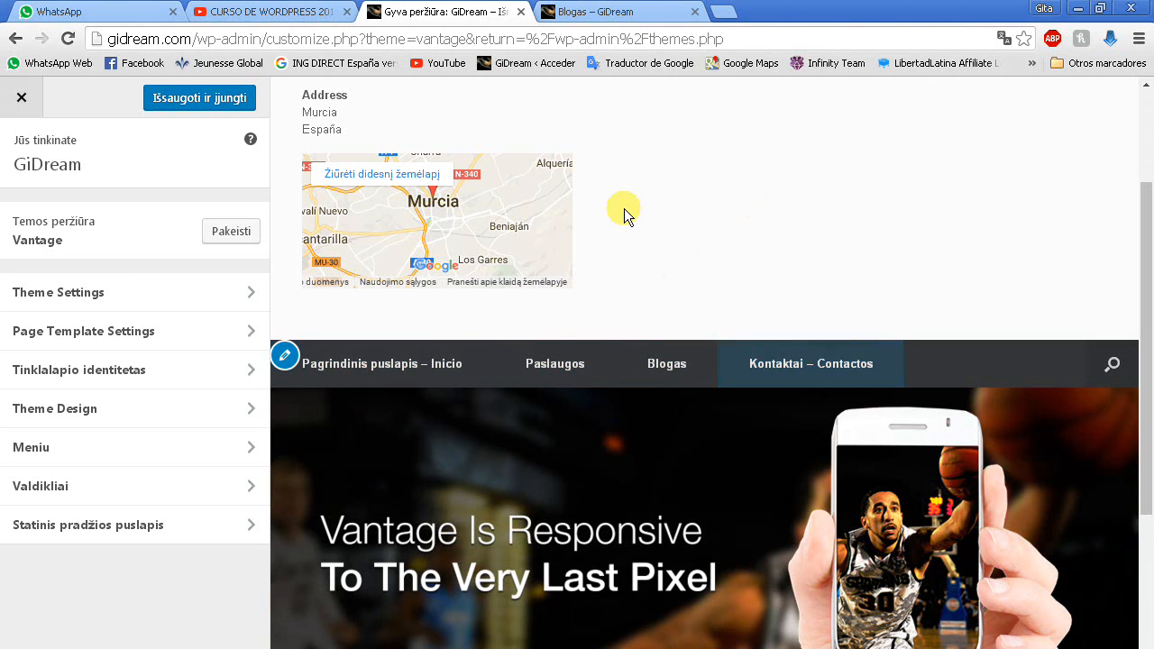
pyautogui.scroll(-1, 626, 213)
pyautogui.scroll(-1, 667, 343)
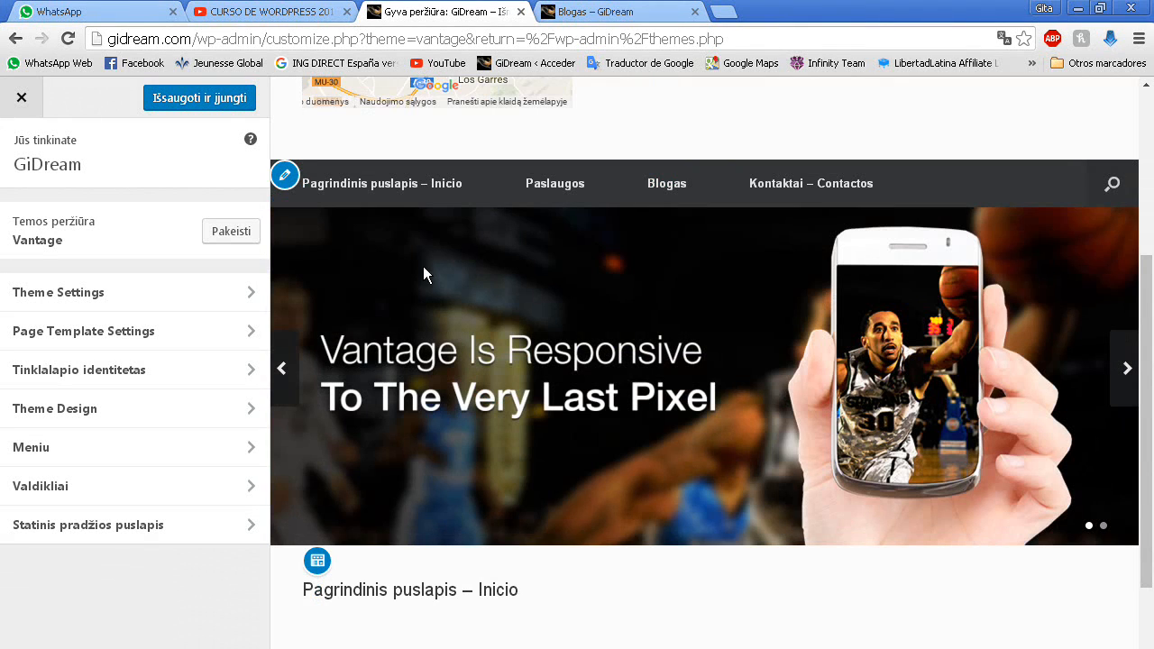
pyautogui.scroll(5, 406, 257)
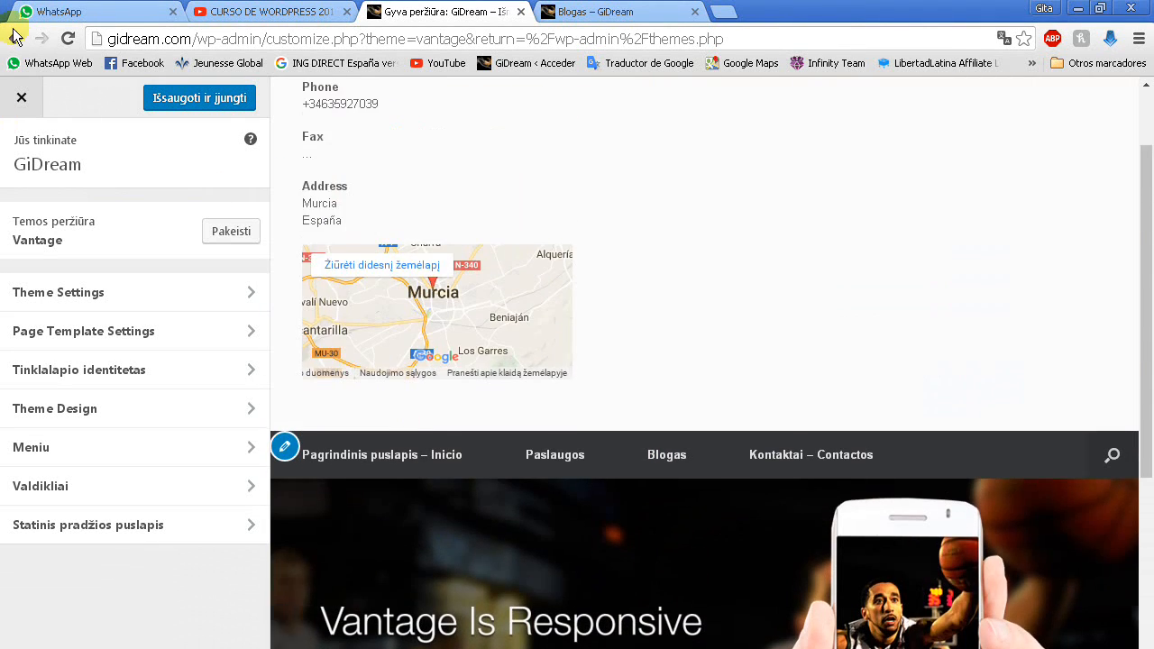
pyautogui.click(16, 38)
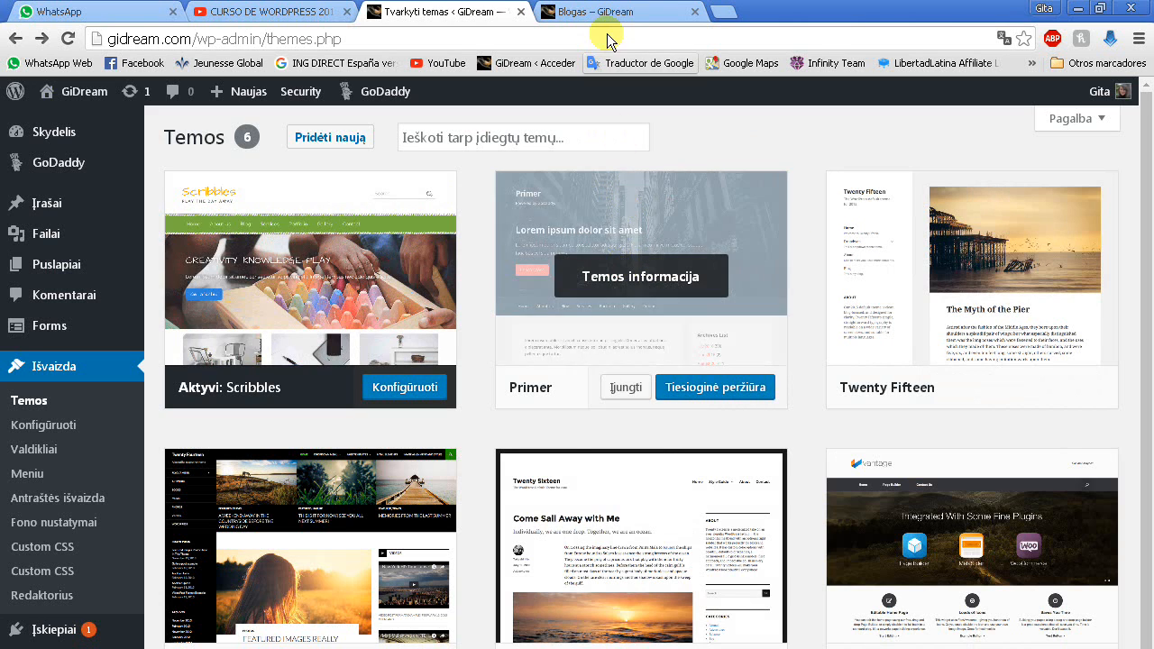
# Examine the live Blogas page in the active theme, covering its header, navigation submenu, post and sidebar
pyautogui.click(621, 12)
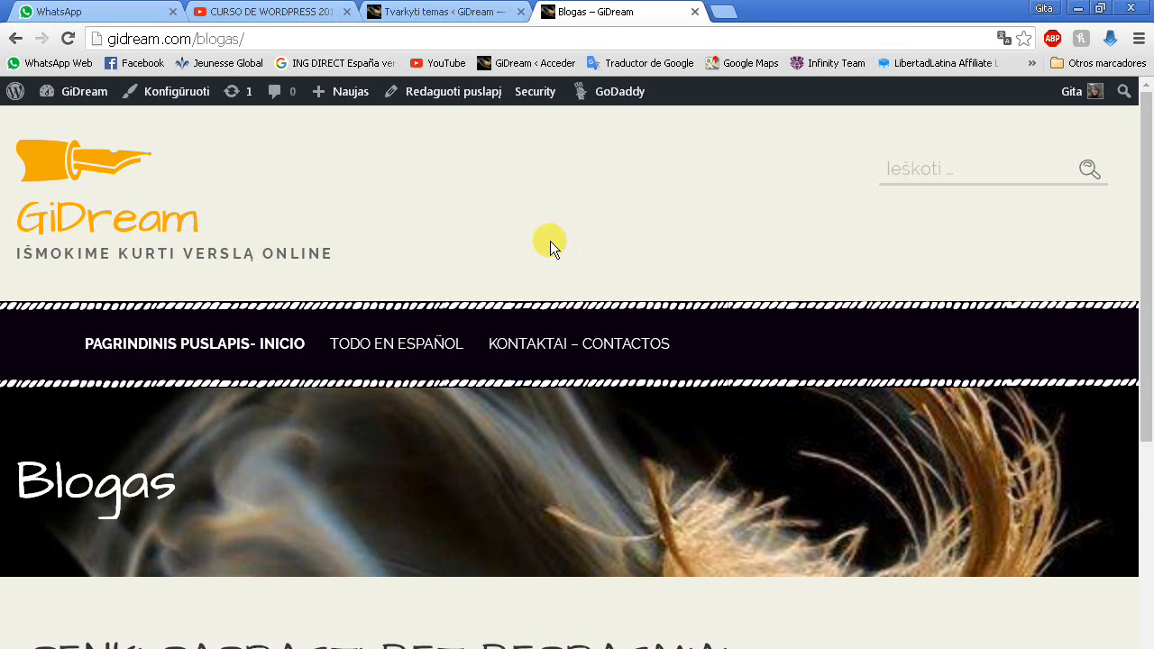
pyautogui.scroll(-2, 483, 205)
pyautogui.moveTo(121, 253)
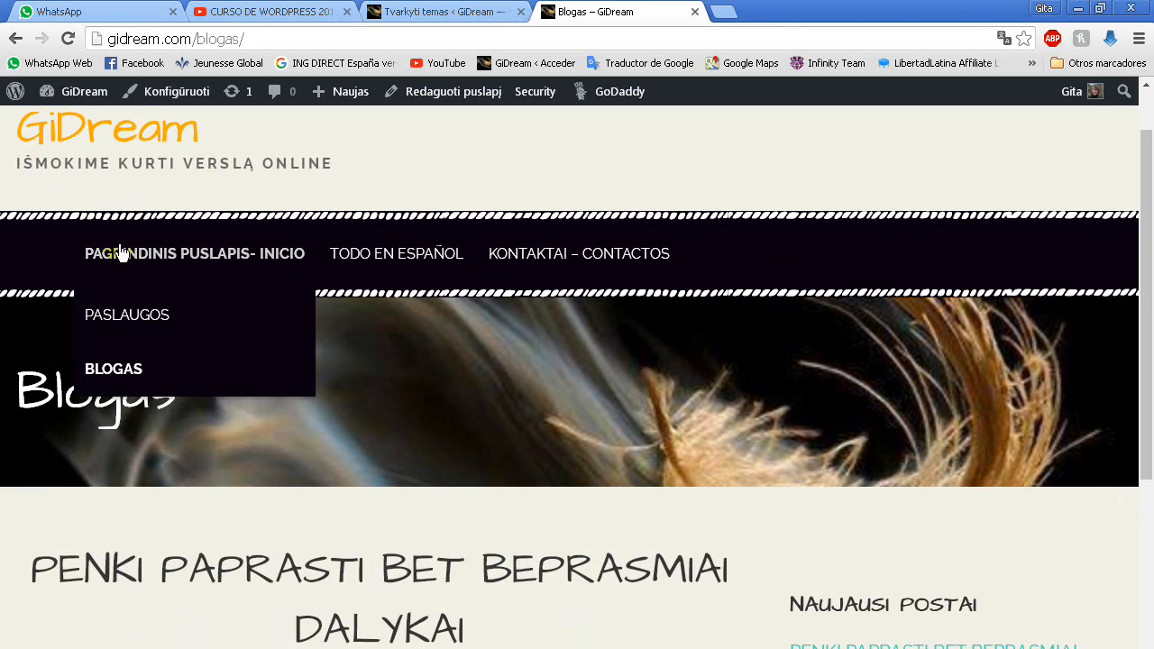
pyautogui.click(514, 165)
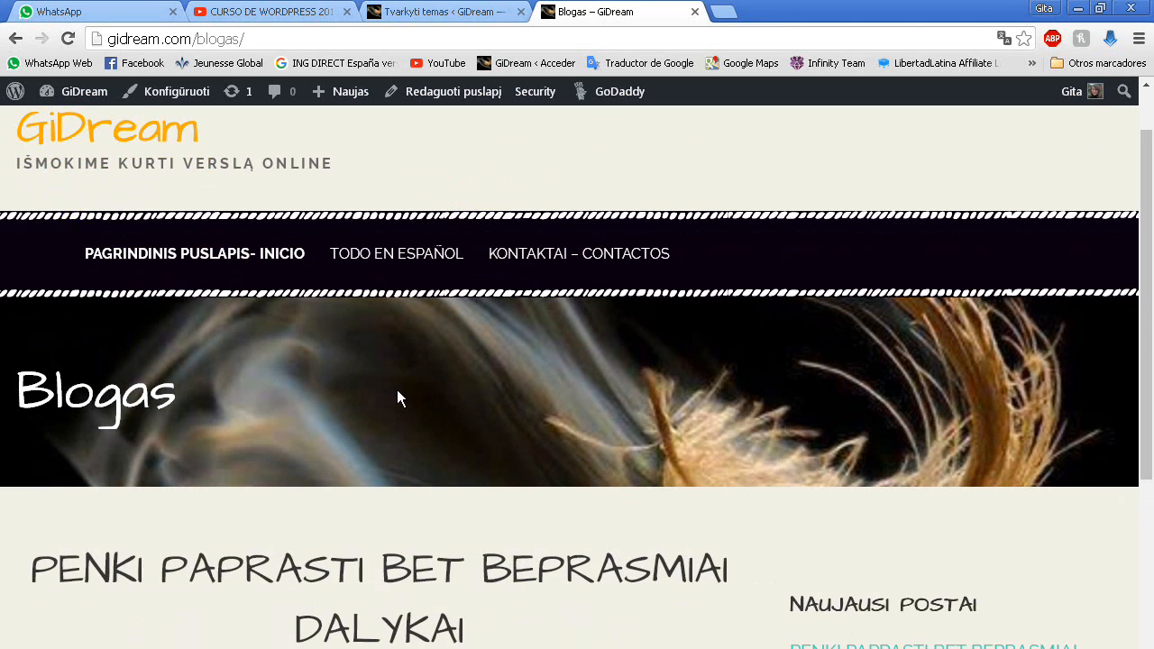
pyautogui.scroll(1, 459, 213)
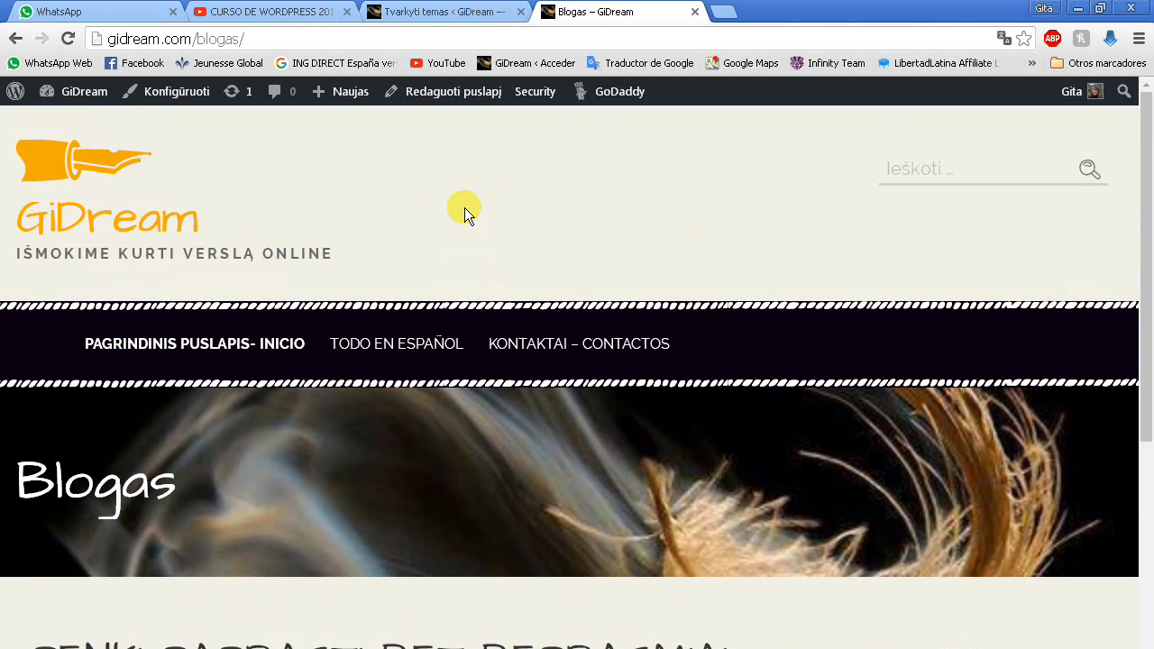
pyautogui.scroll(-1, 462, 217)
pyautogui.scroll(-5, 462, 220)
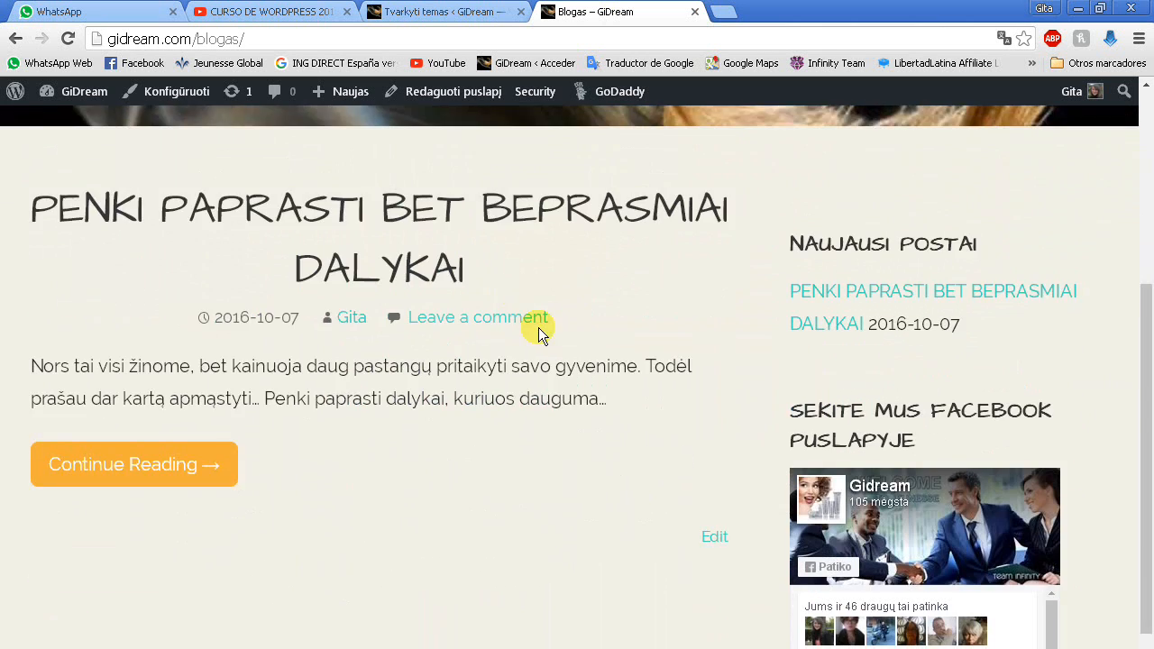
pyautogui.scroll(-4, 528, 336)
pyautogui.scroll(6, 527, 336)
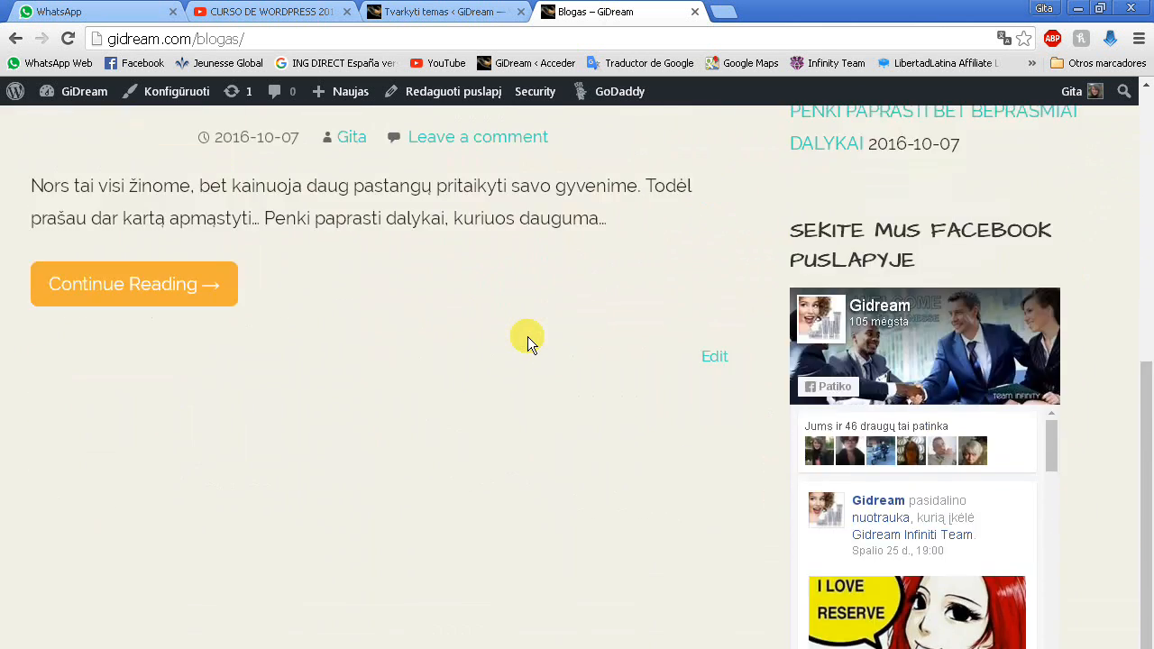
pyautogui.scroll(4, 527, 337)
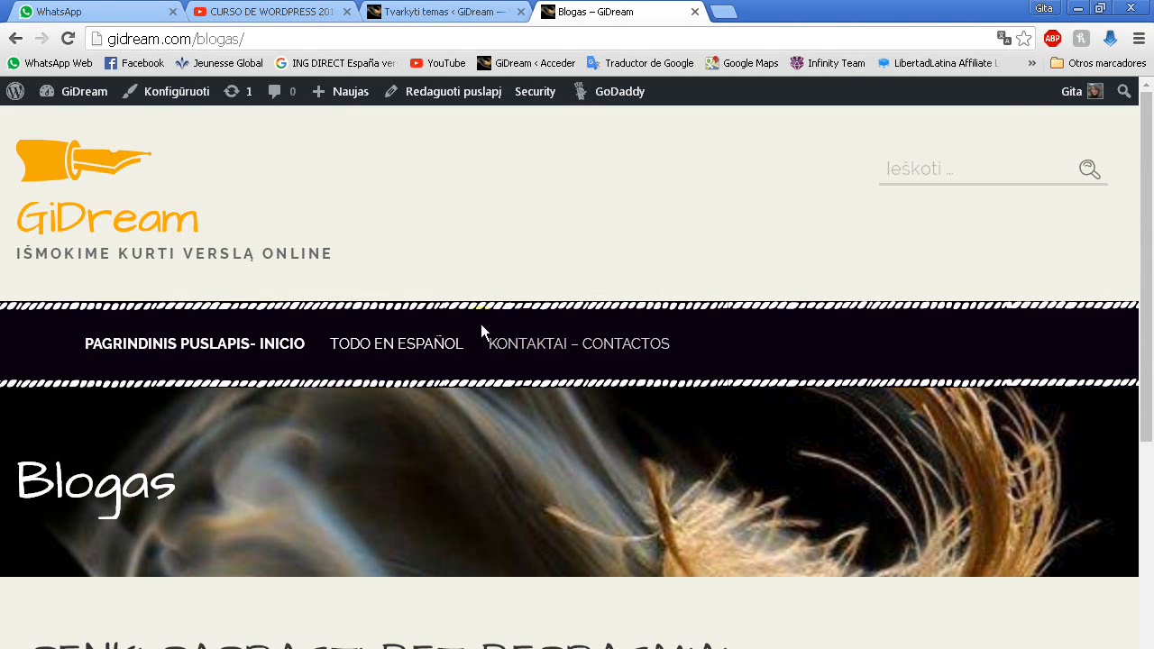
pyautogui.moveTo(227, 373)
# Look over the installed themes again, including Vantage and Primer, and return to the live Blogas page
pyautogui.click(455, 13)
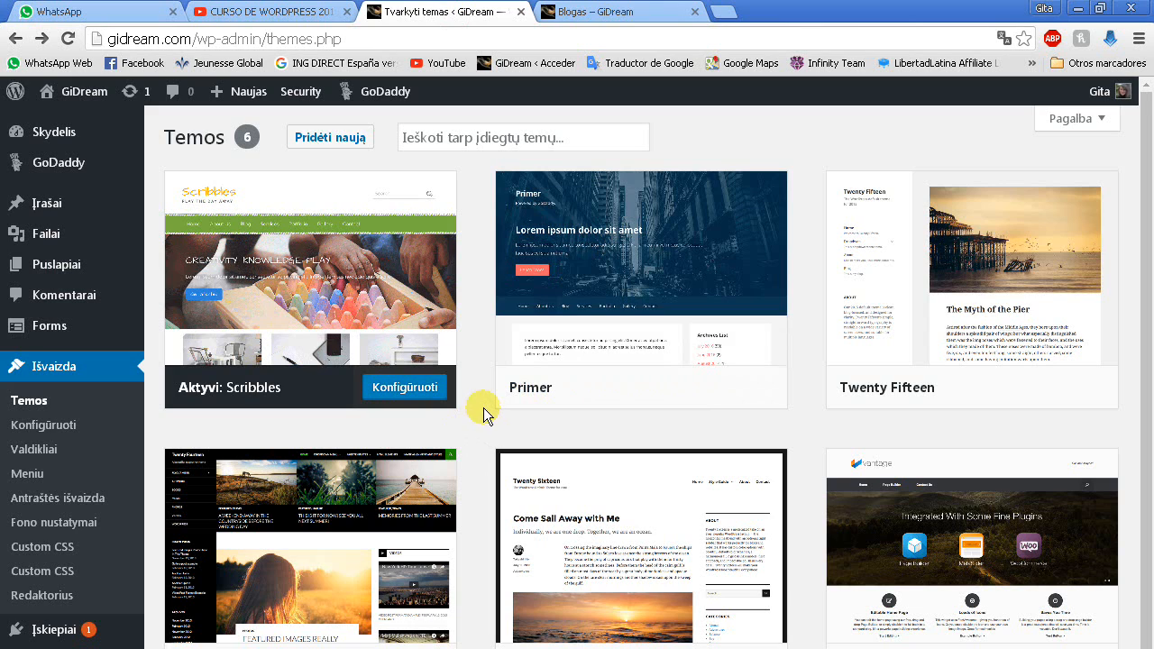
pyautogui.moveTo(986, 613)
pyautogui.moveTo(693, 394)
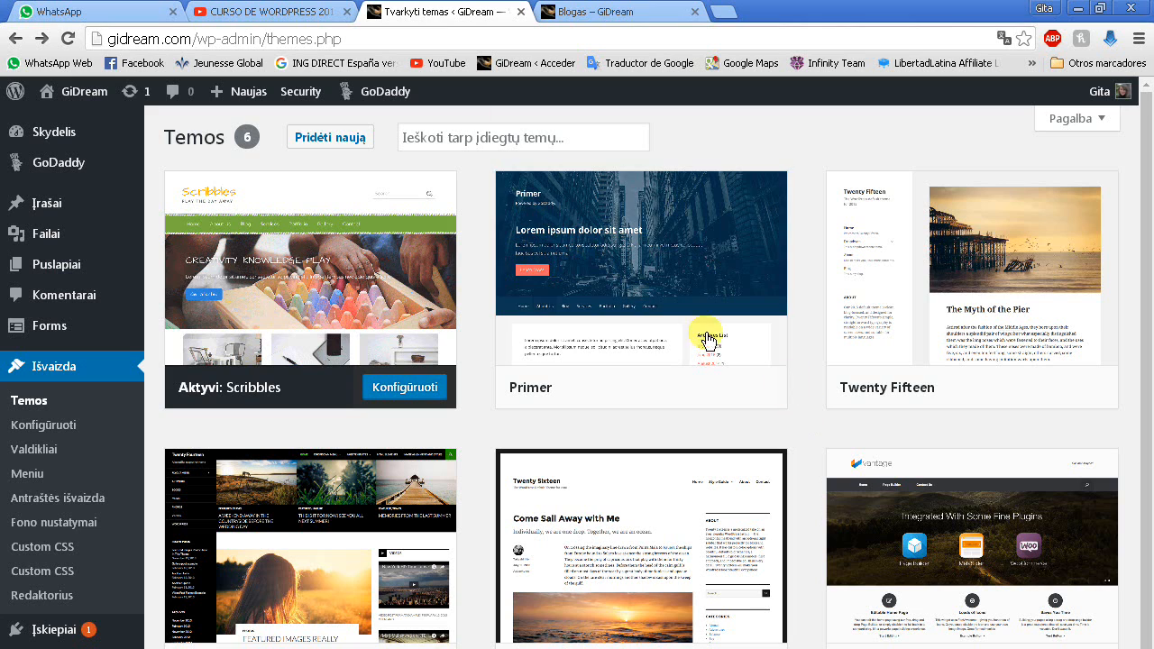
pyautogui.click(606, 11)
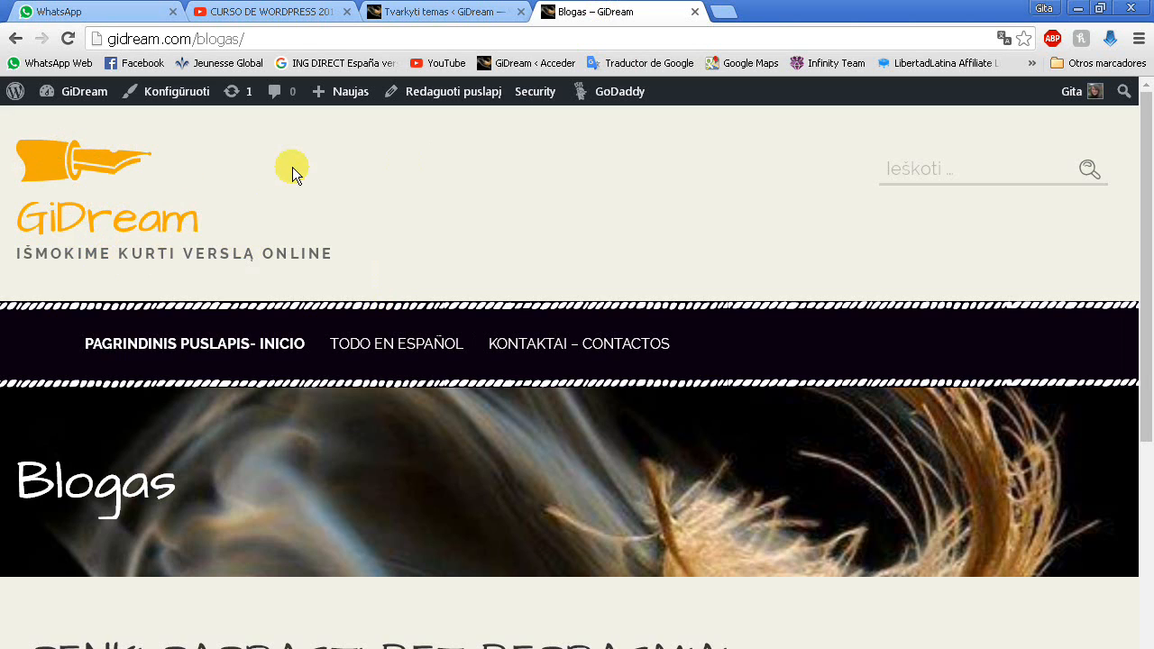
# Open the live Todo en español page and look through its product sections, images and sidebar
pyautogui.scroll(-1, 286, 166)
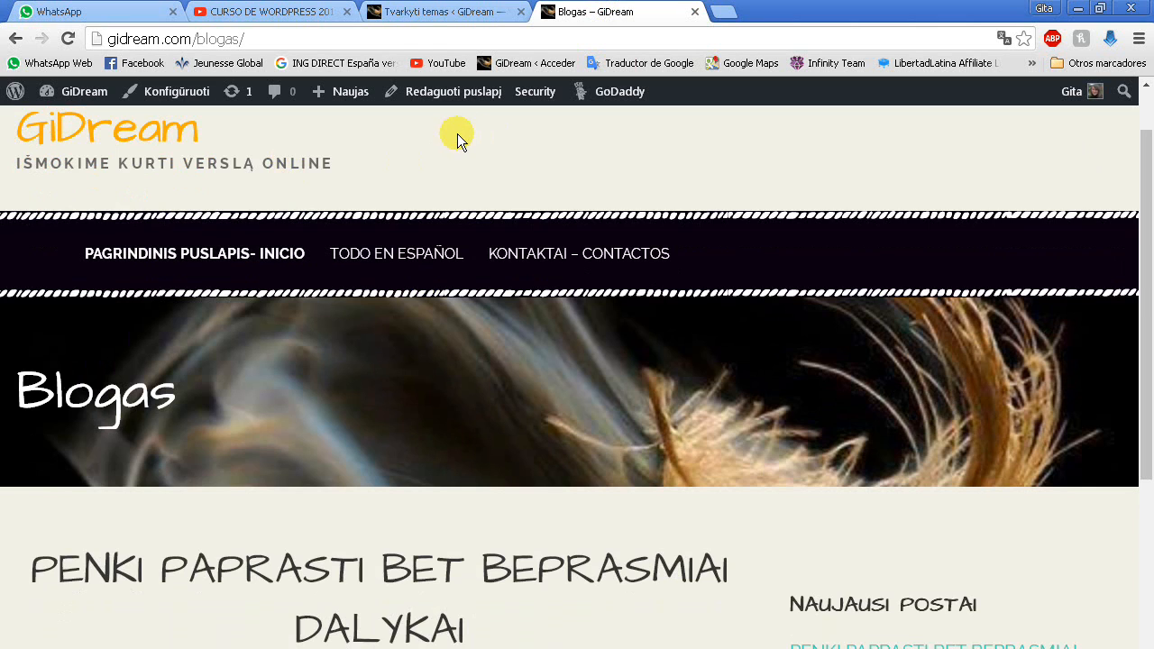
pyautogui.scroll(1, 450, 171)
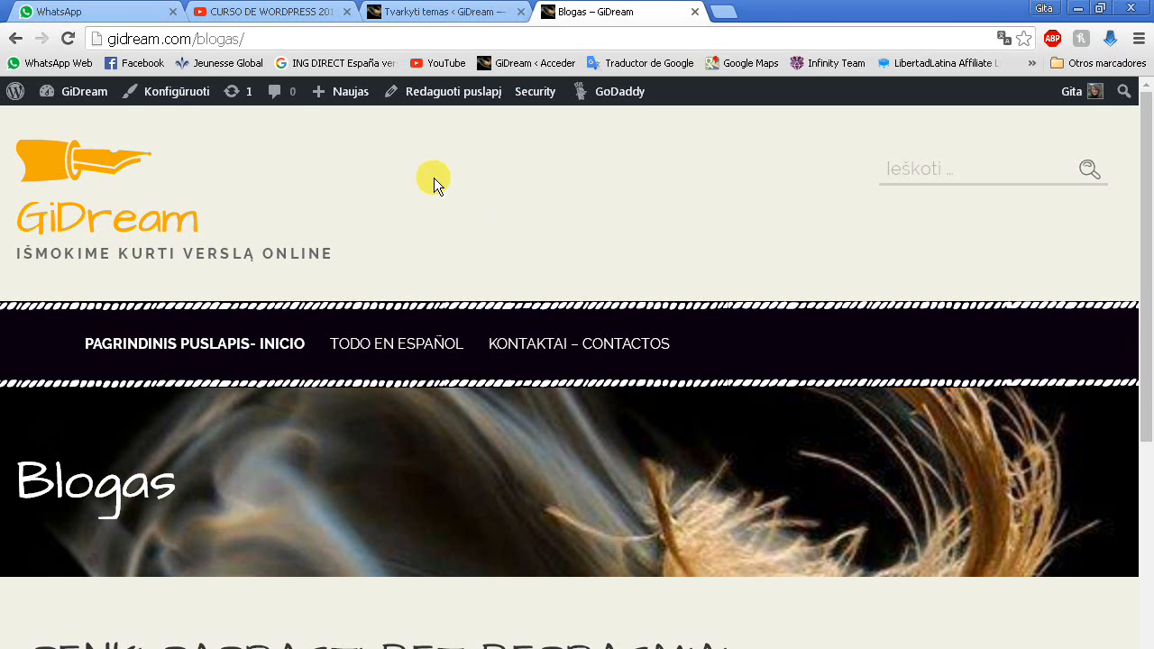
pyautogui.moveTo(193, 355)
pyautogui.click(394, 343)
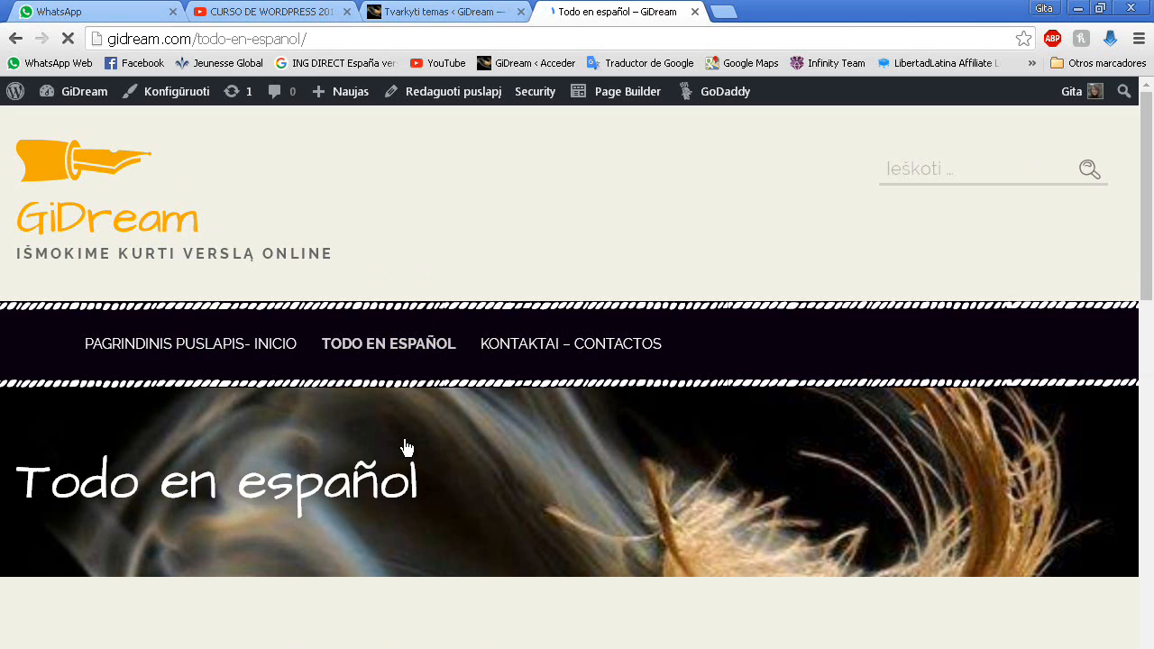
pyautogui.scroll(-3, 508, 450)
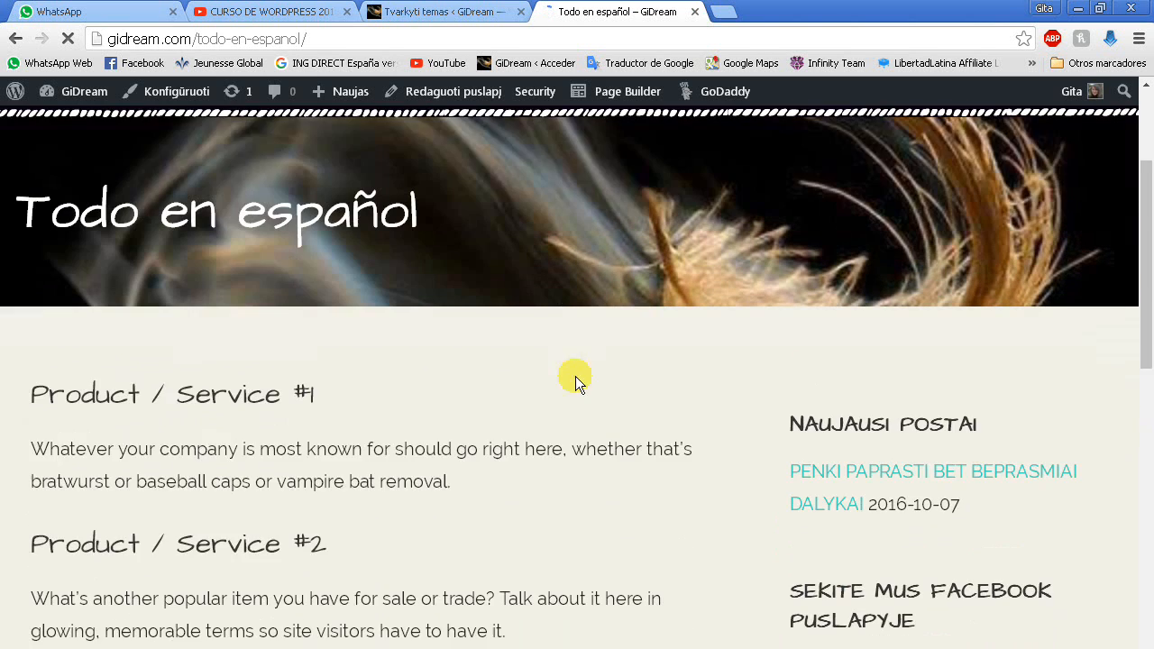
pyautogui.scroll(-2, 586, 361)
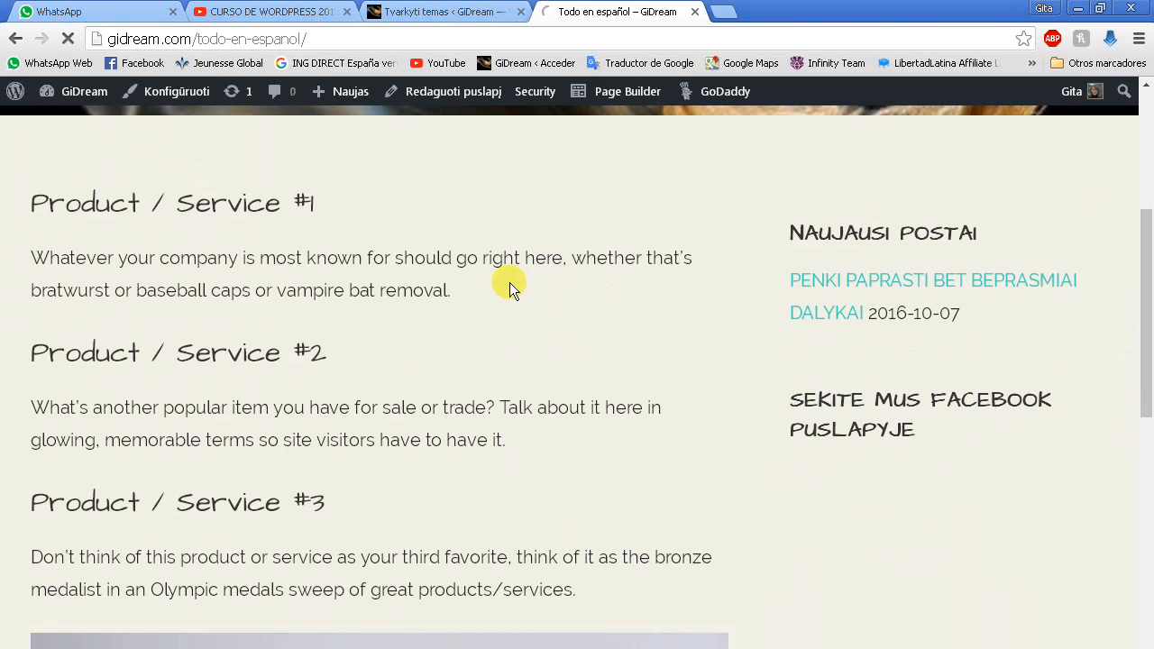
pyautogui.scroll(-10, 510, 282)
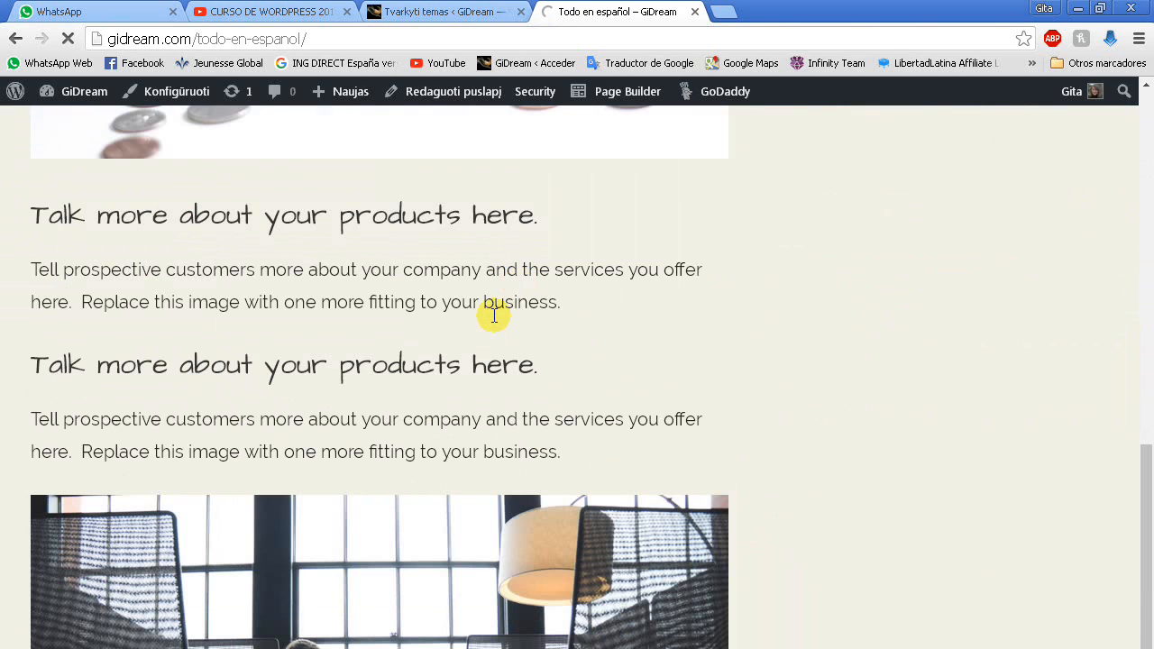
pyautogui.scroll(-2, 495, 315)
pyautogui.scroll(-1, 494, 315)
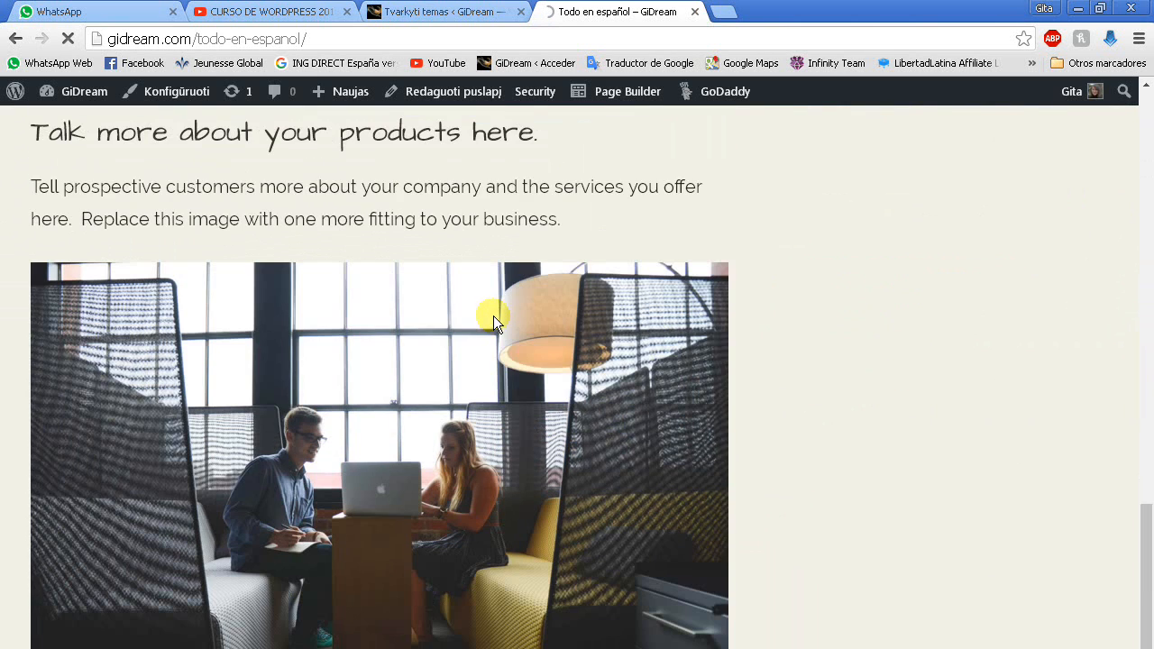
pyautogui.scroll(10, 493, 320)
pyautogui.scroll(2, 478, 320)
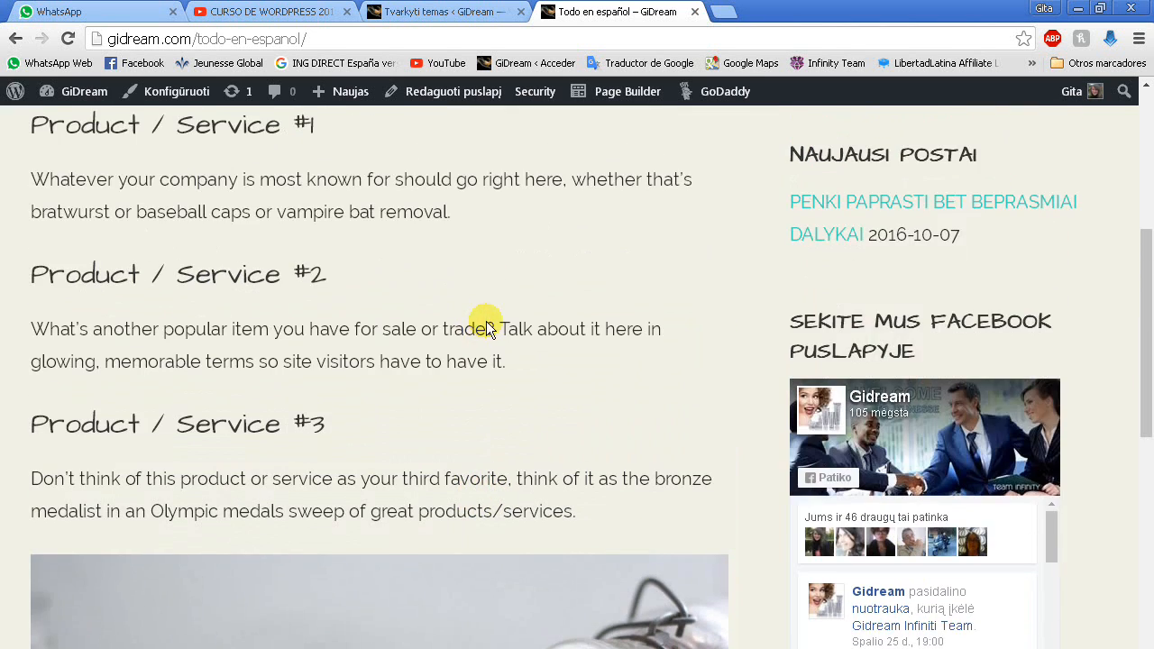
pyautogui.scroll(4, 488, 327)
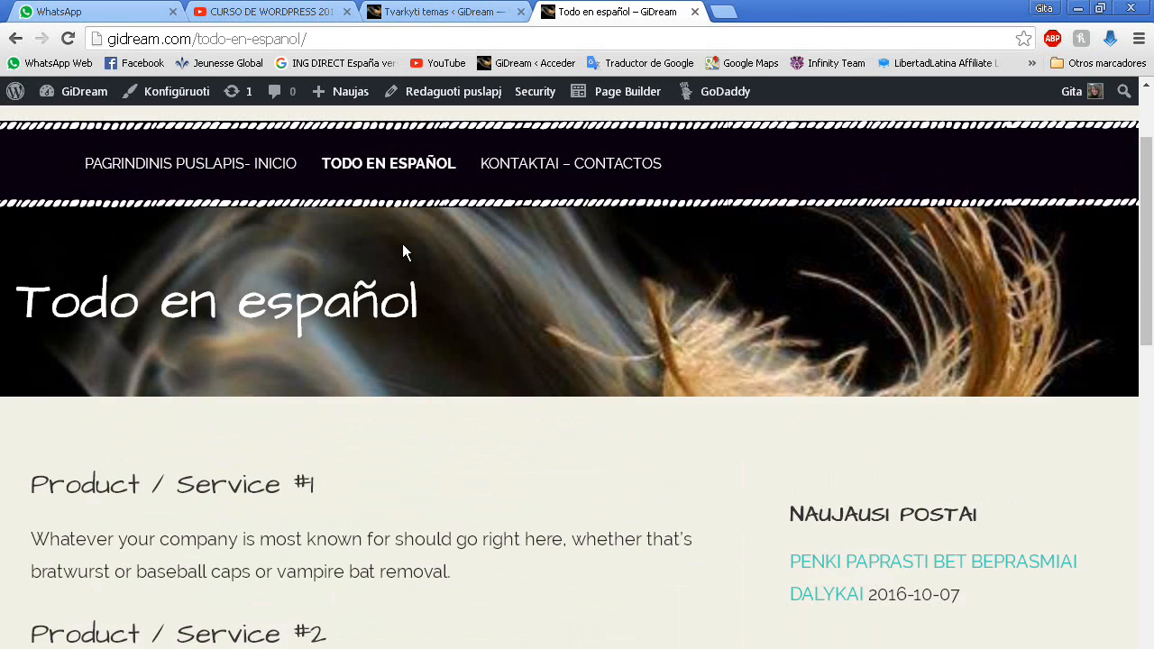
# Open the live Kontaktai – Contactos page and examine its introduction, contact form fields, contact details and map
pyautogui.click(556, 162)
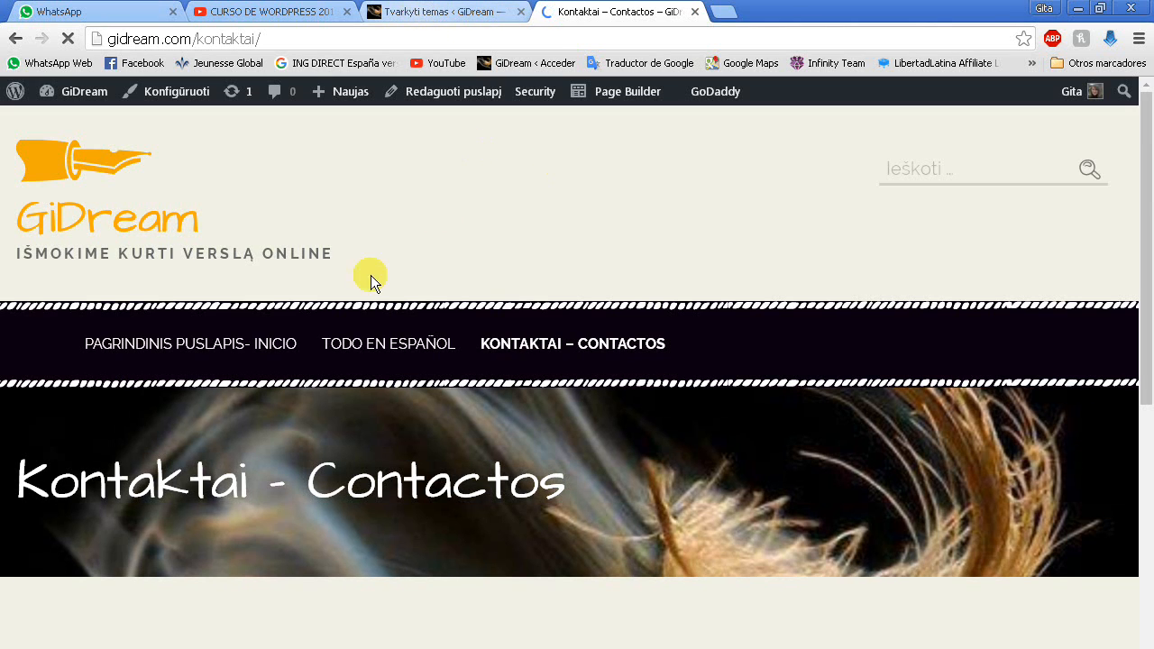
pyautogui.scroll(-2, 272, 574)
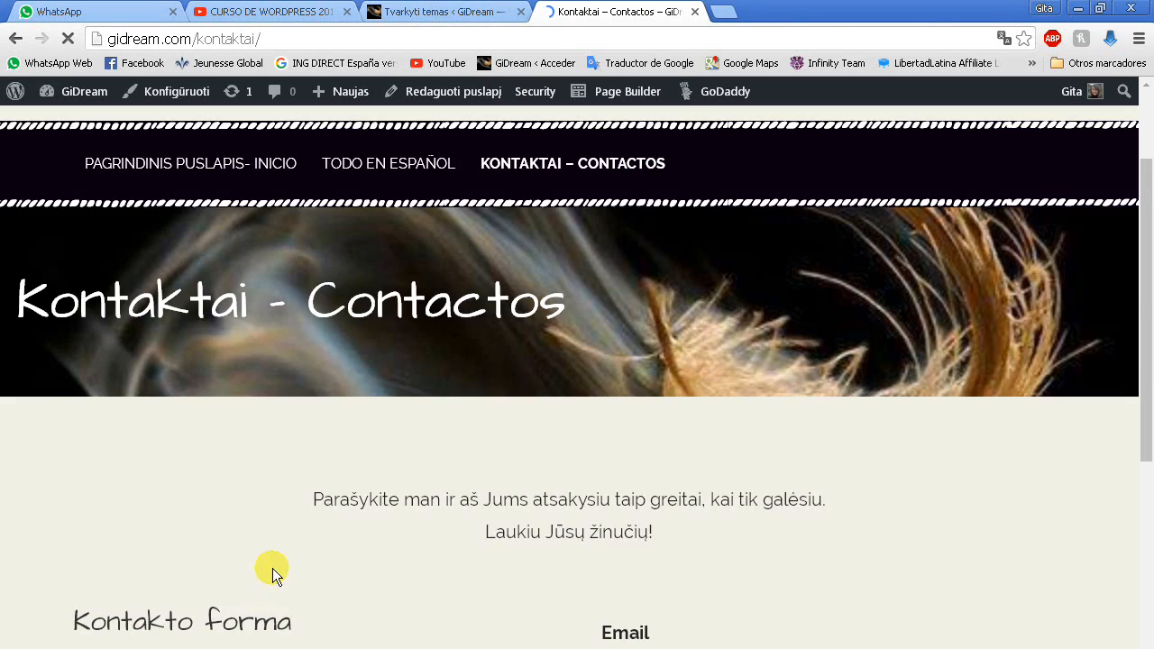
pyautogui.scroll(-1, 272, 568)
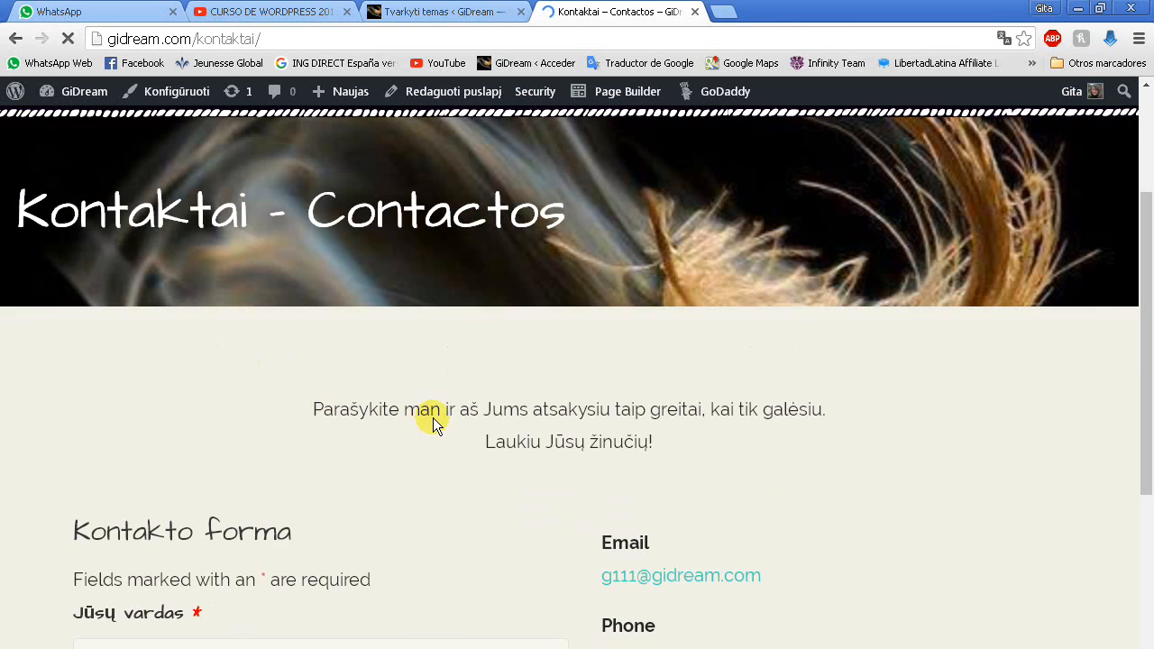
pyautogui.scroll(-1, 523, 412)
pyautogui.scroll(-1, 761, 334)
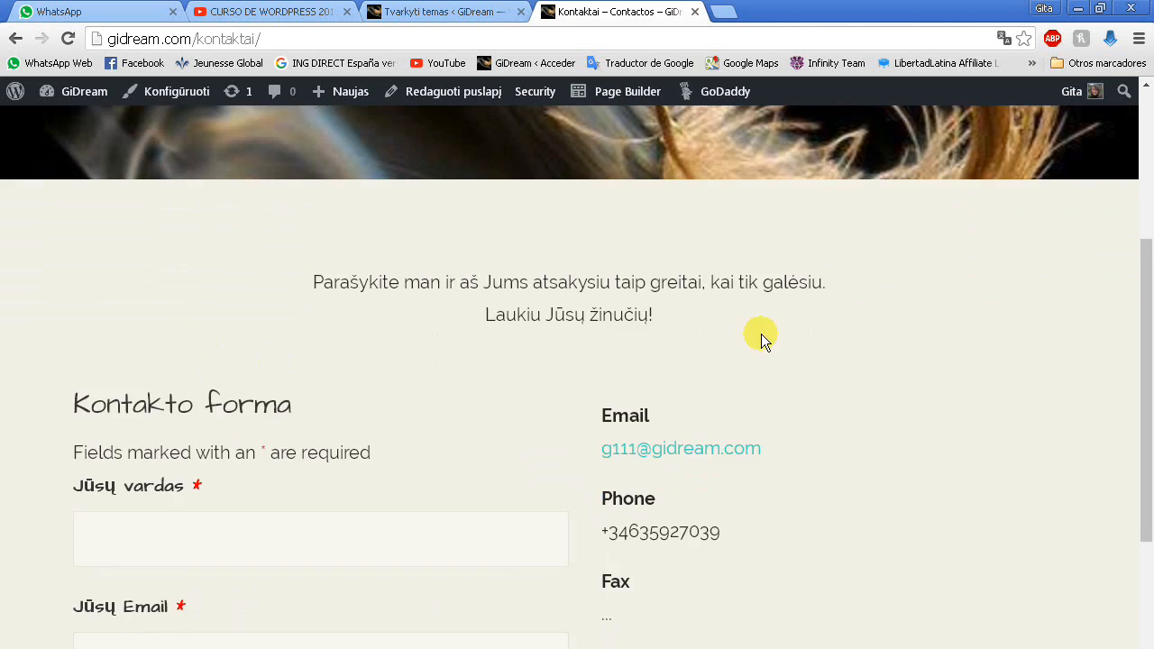
pyautogui.scroll(-1, 767, 337)
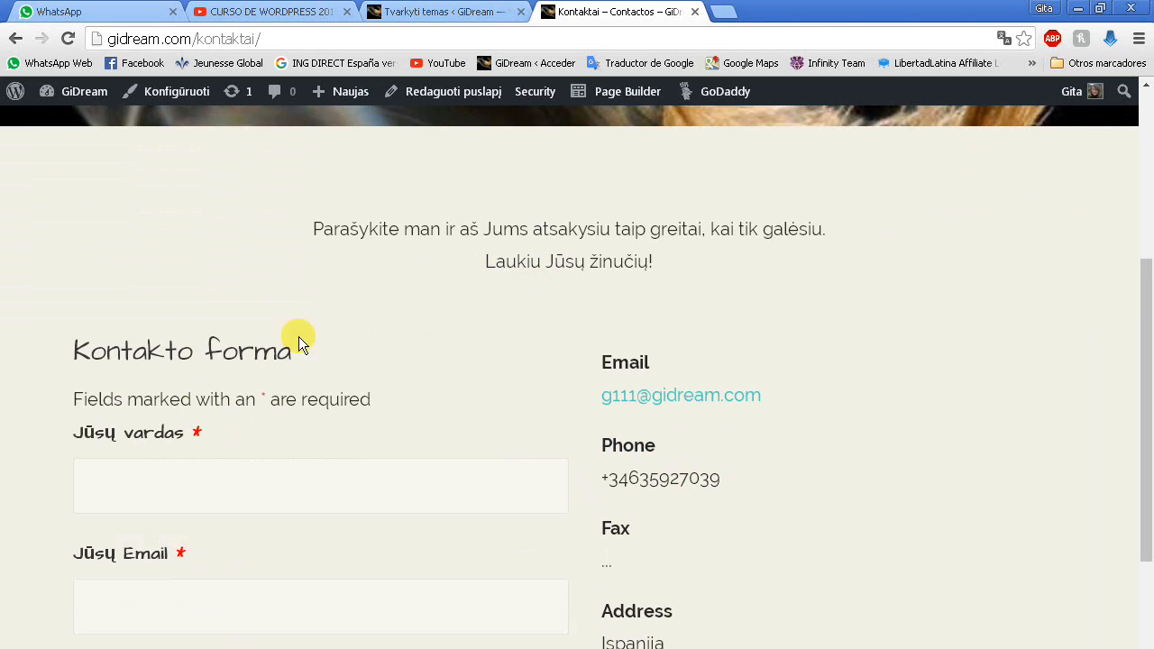
pyautogui.scroll(-2, 185, 259)
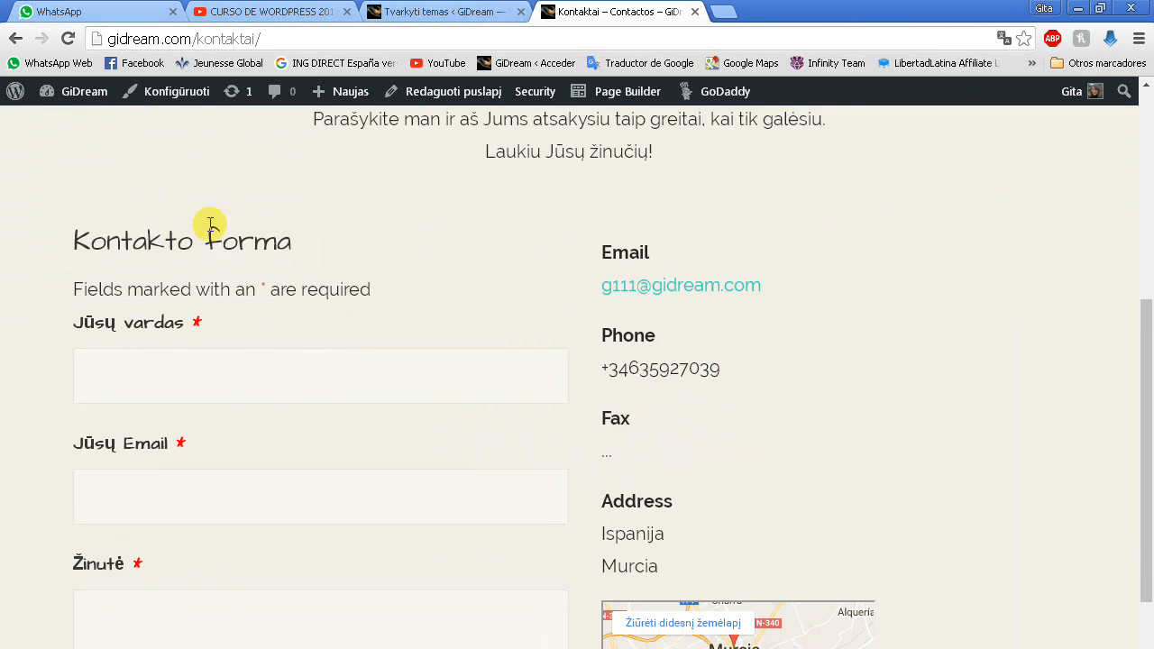
pyautogui.scroll(-1, 244, 207)
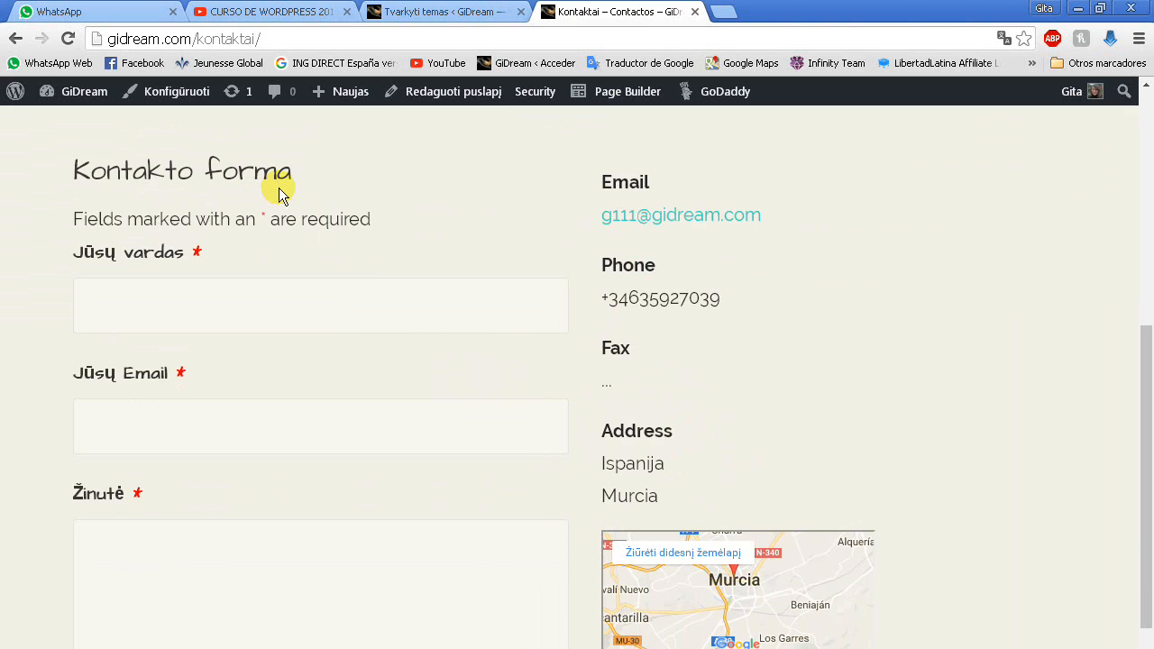
pyautogui.scroll(-1, 10, 401)
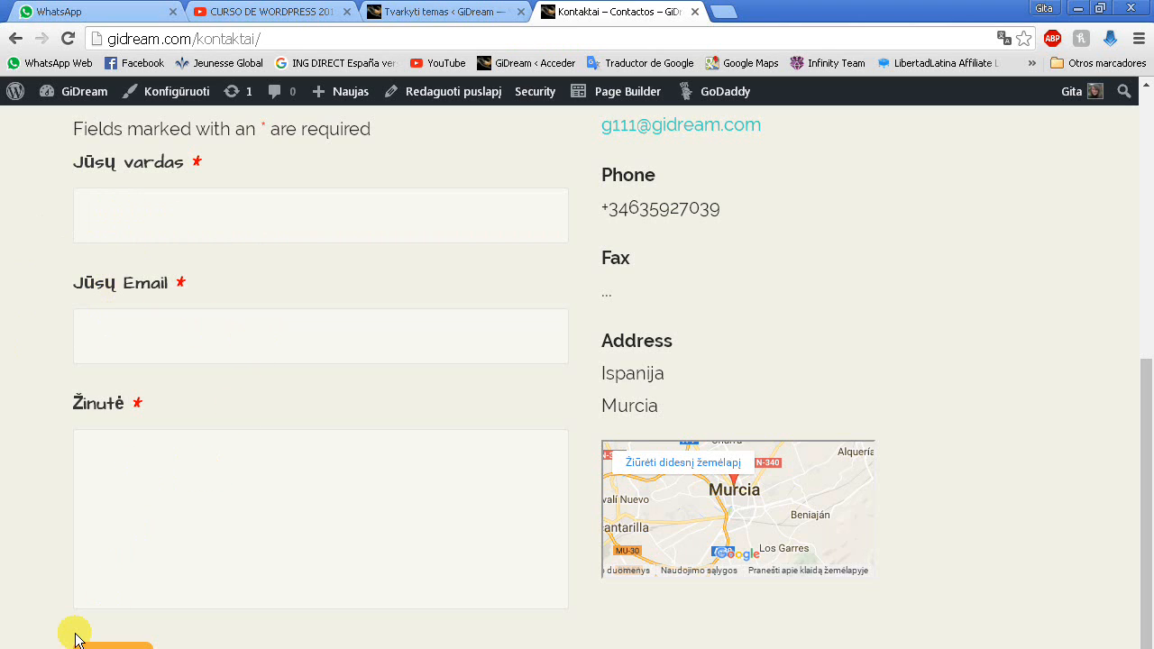
pyautogui.scroll(5, 126, 451)
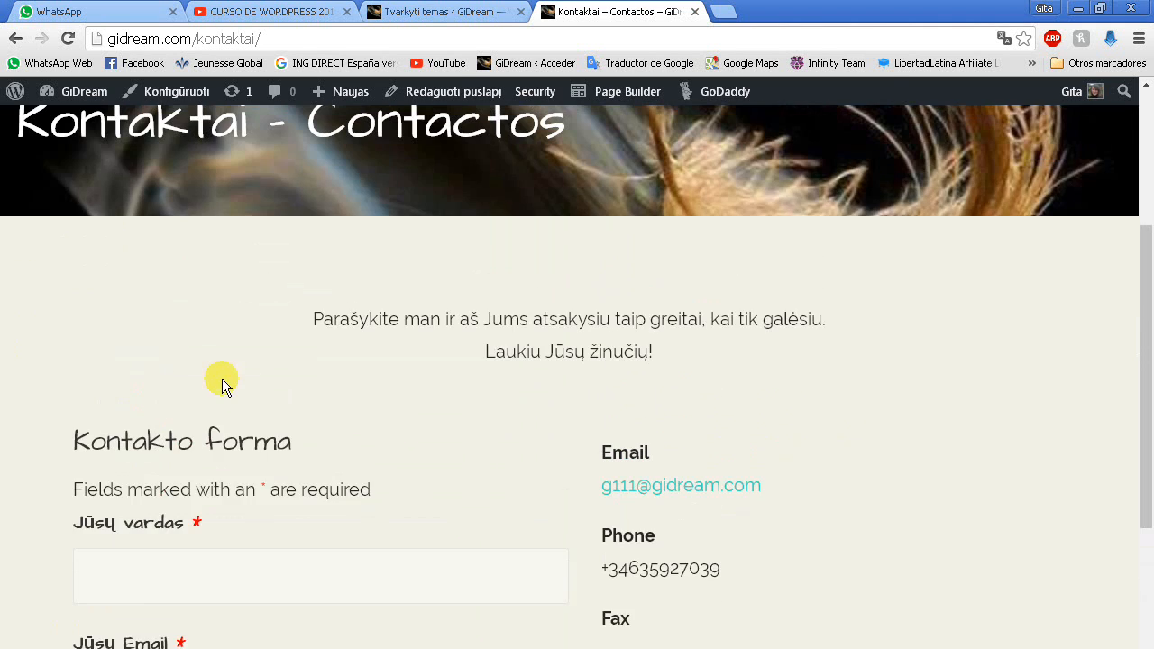
pyautogui.scroll(3, 222, 379)
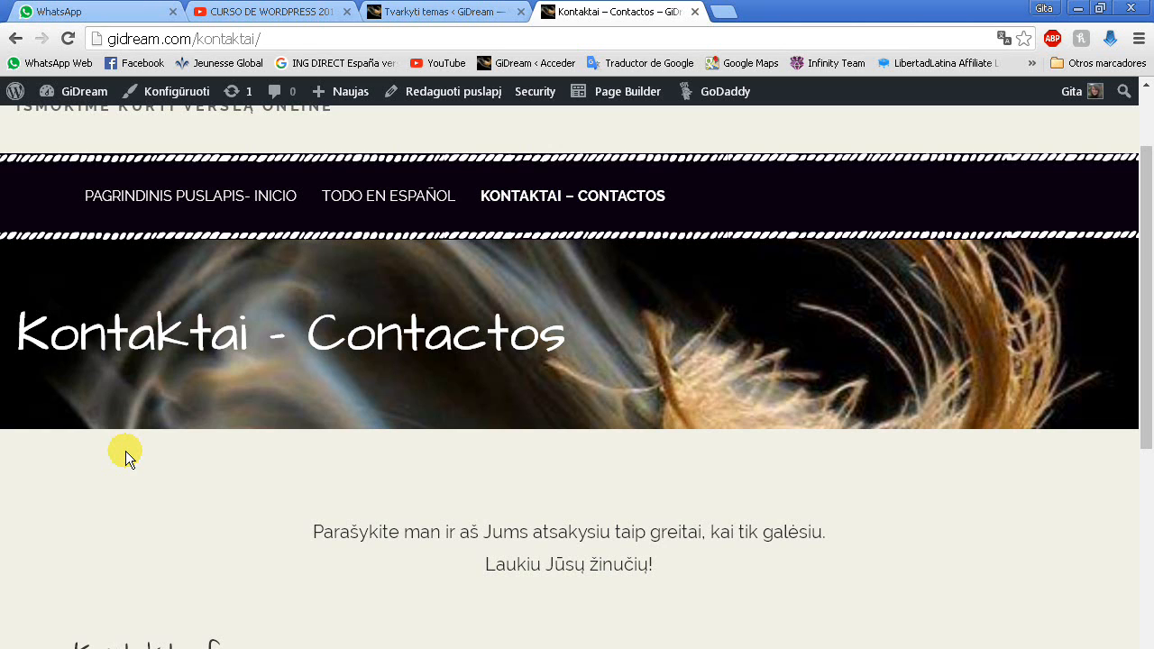
# Look over the Kontakto forma section of the live contact page again and return to the page header
pyautogui.scroll(-2, 59, 474)
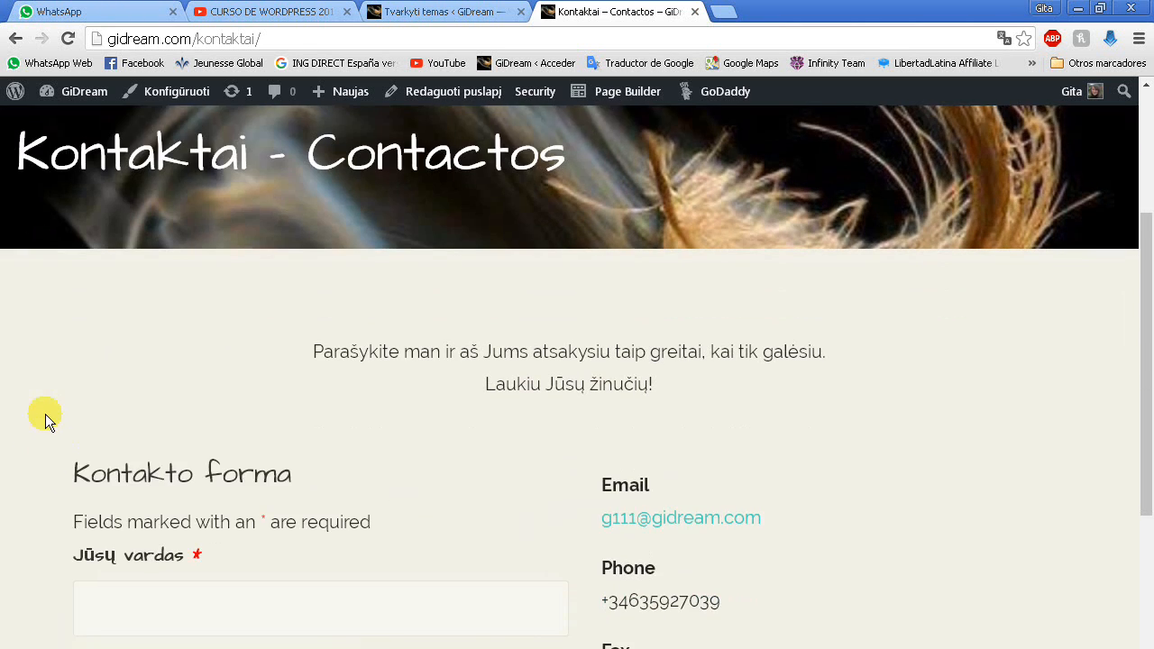
pyautogui.scroll(-1, 45, 414)
pyautogui.scroll(-2, 37, 395)
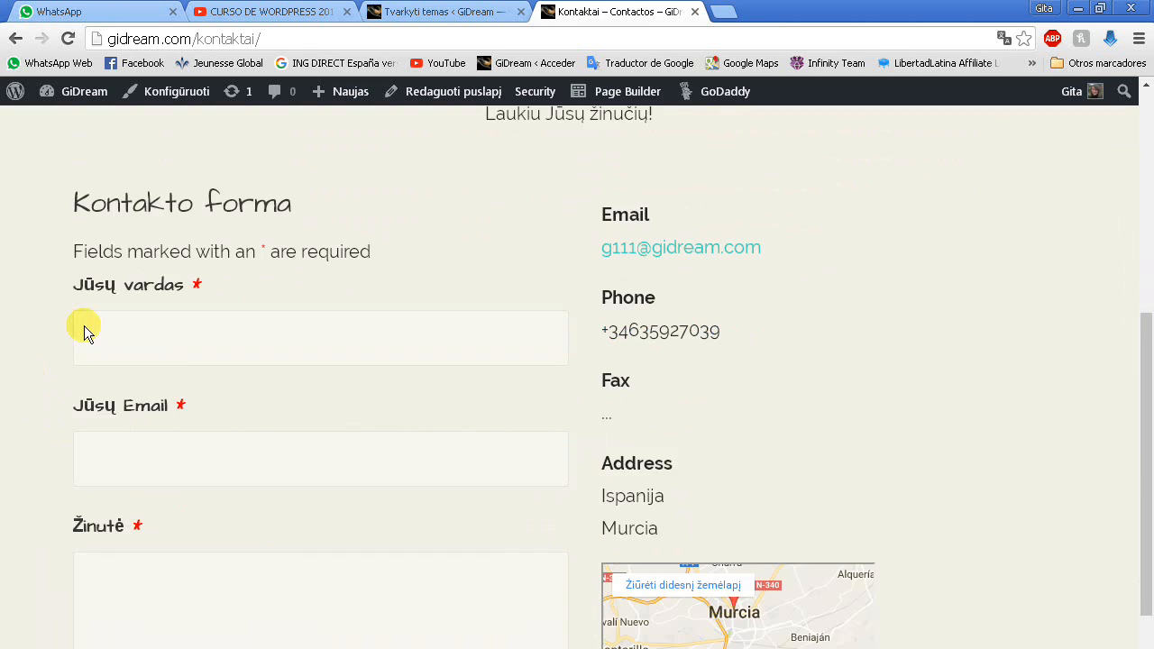
pyautogui.scroll(3, 28, 335)
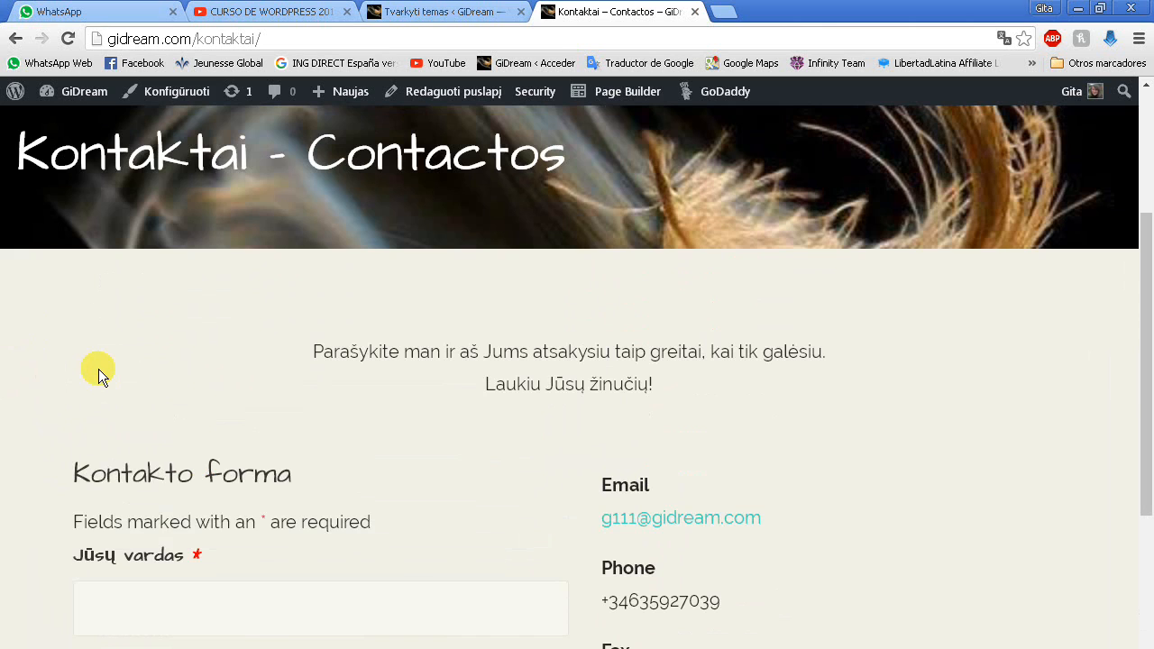
pyautogui.scroll(-2, 99, 361)
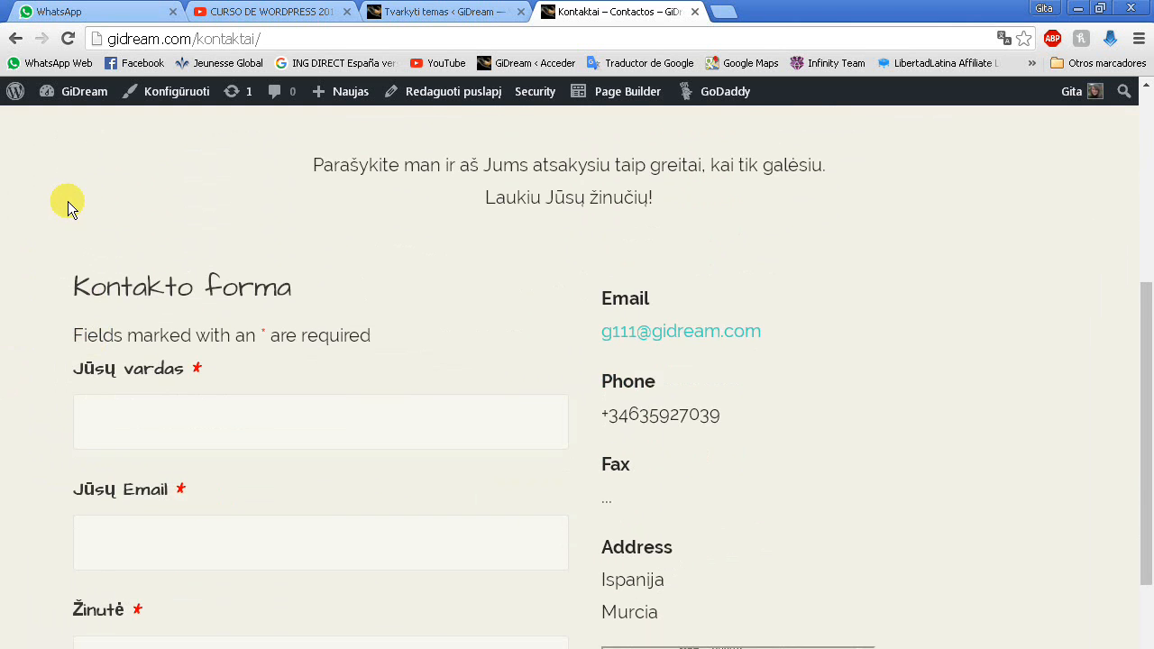
pyautogui.scroll(-1, 46, 196)
pyautogui.scroll(3, 47, 207)
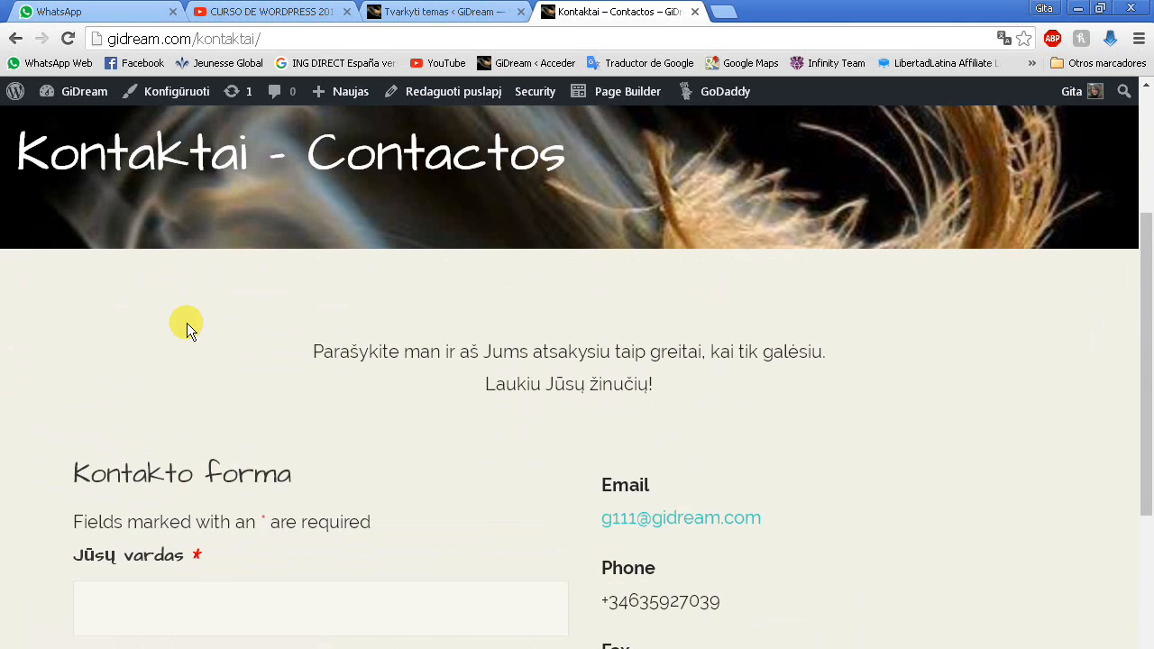
pyautogui.scroll(2, 194, 347)
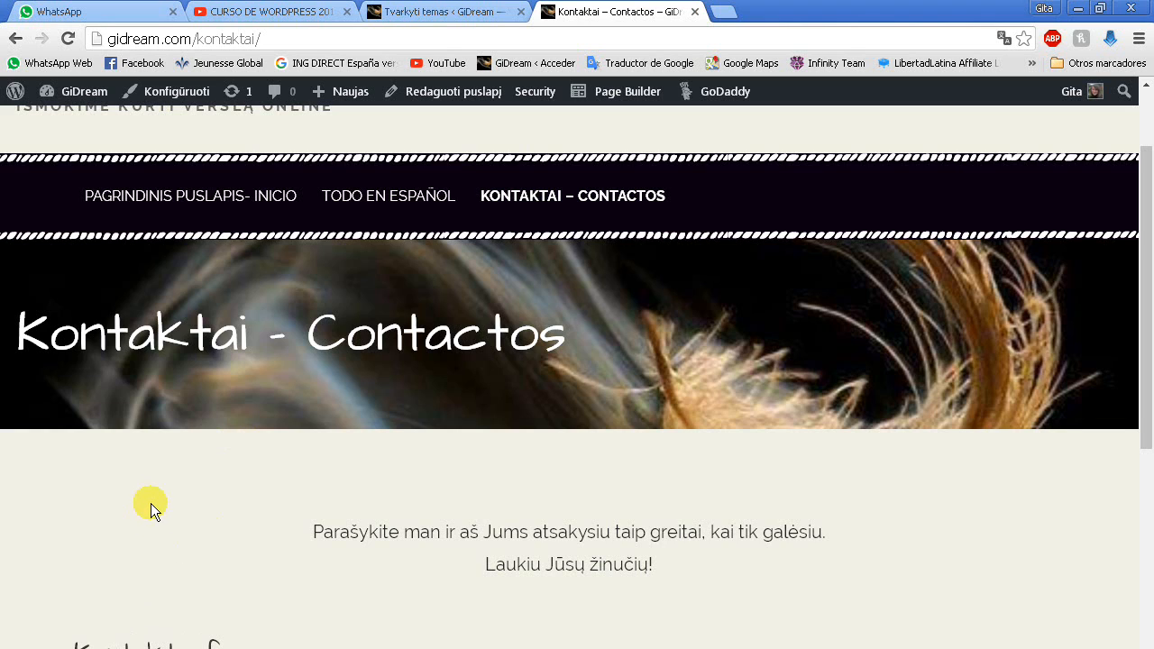
pyautogui.scroll(1, 153, 462)
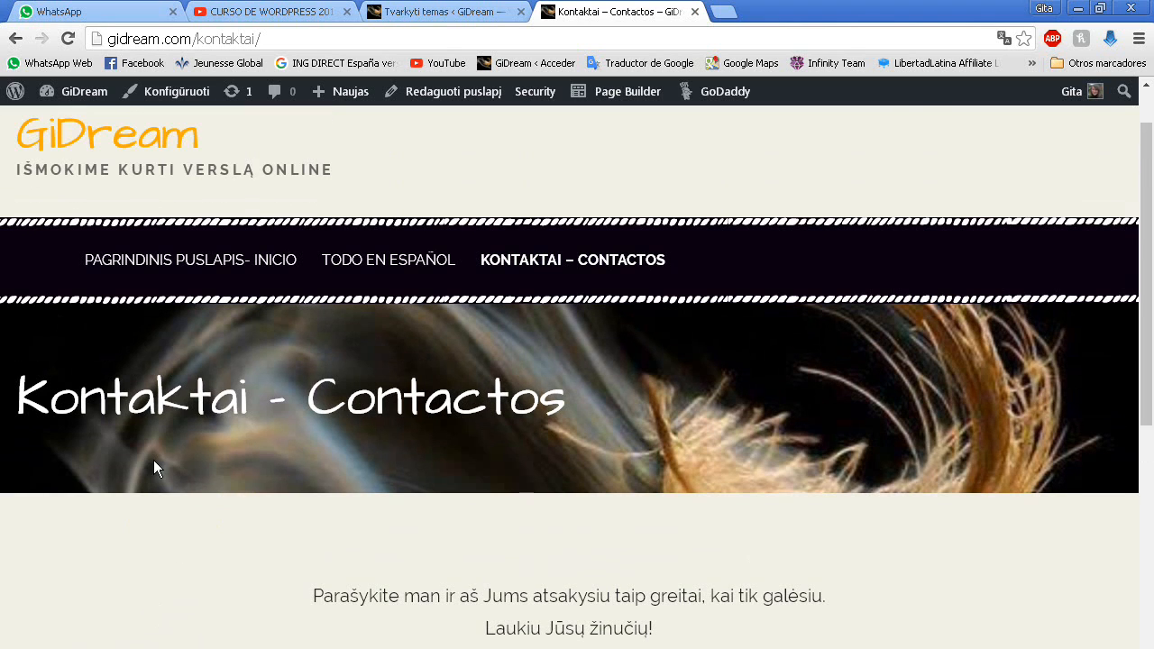
pyautogui.scroll(1, 491, 209)
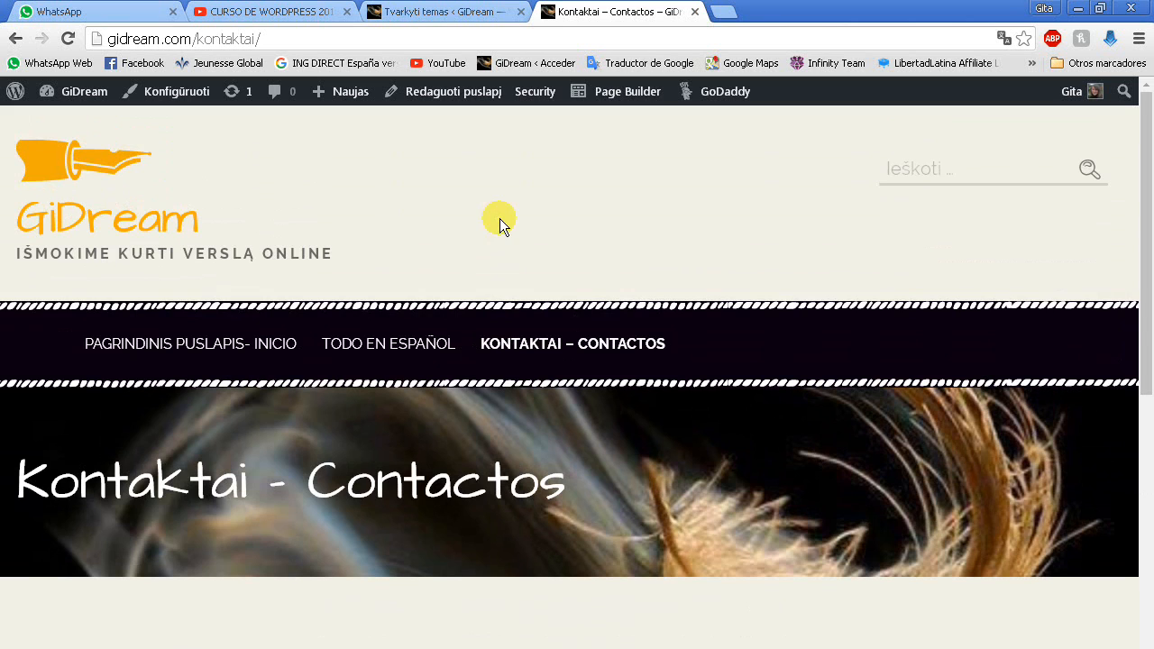
# From the installed themes, start customizing the active Scribbles theme and examine its Tinklalapio identitetas settings alongside the home page preview
pyautogui.click(442, 13)
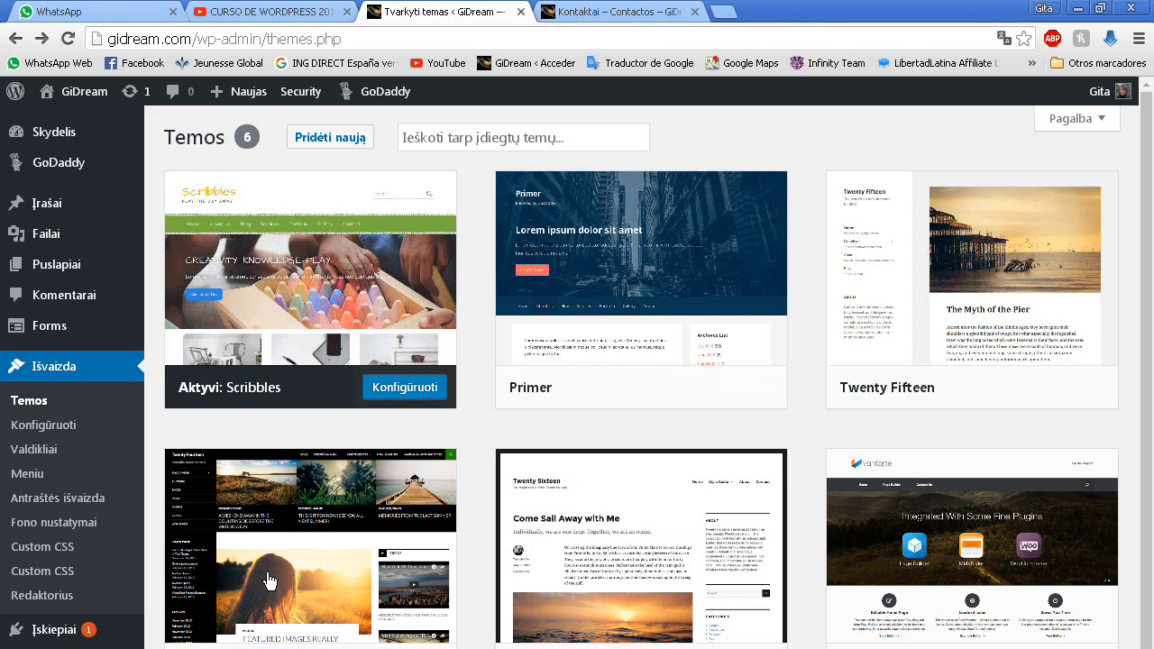
pyautogui.click(39, 424)
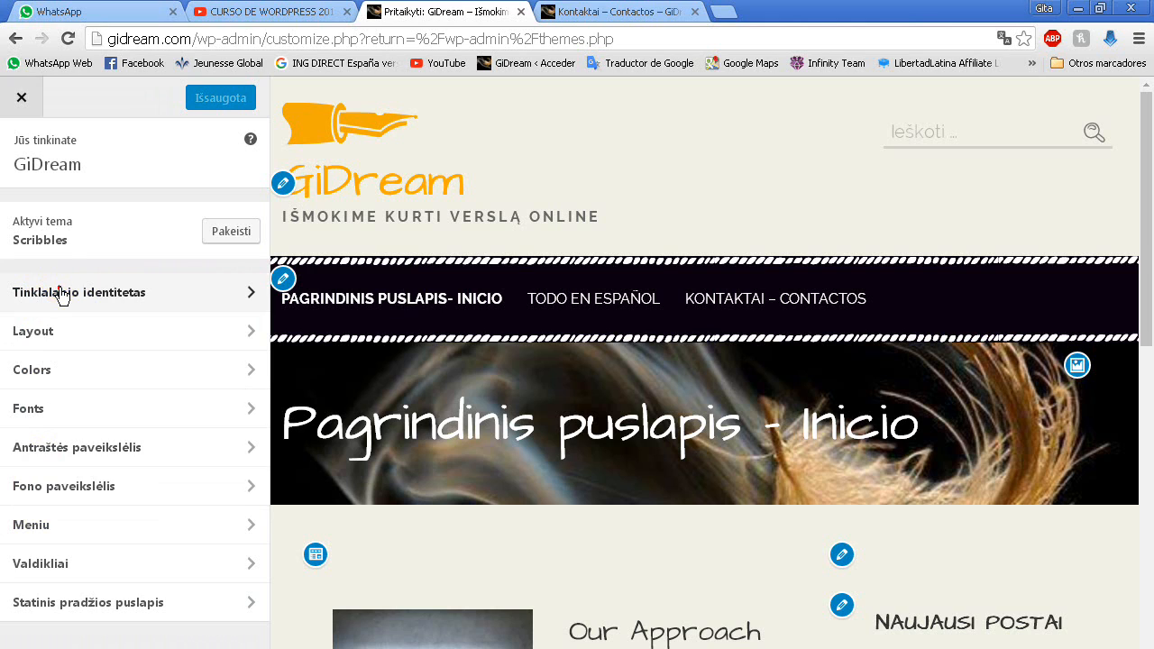
pyautogui.click(60, 294)
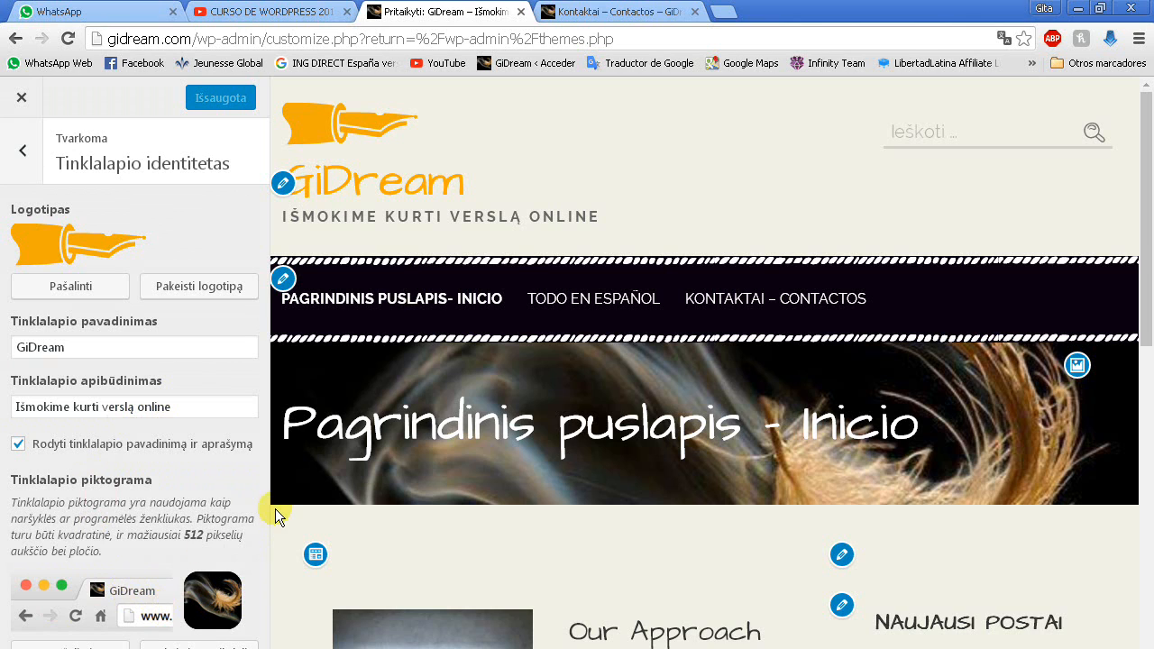
pyautogui.scroll(-1, 812, 173)
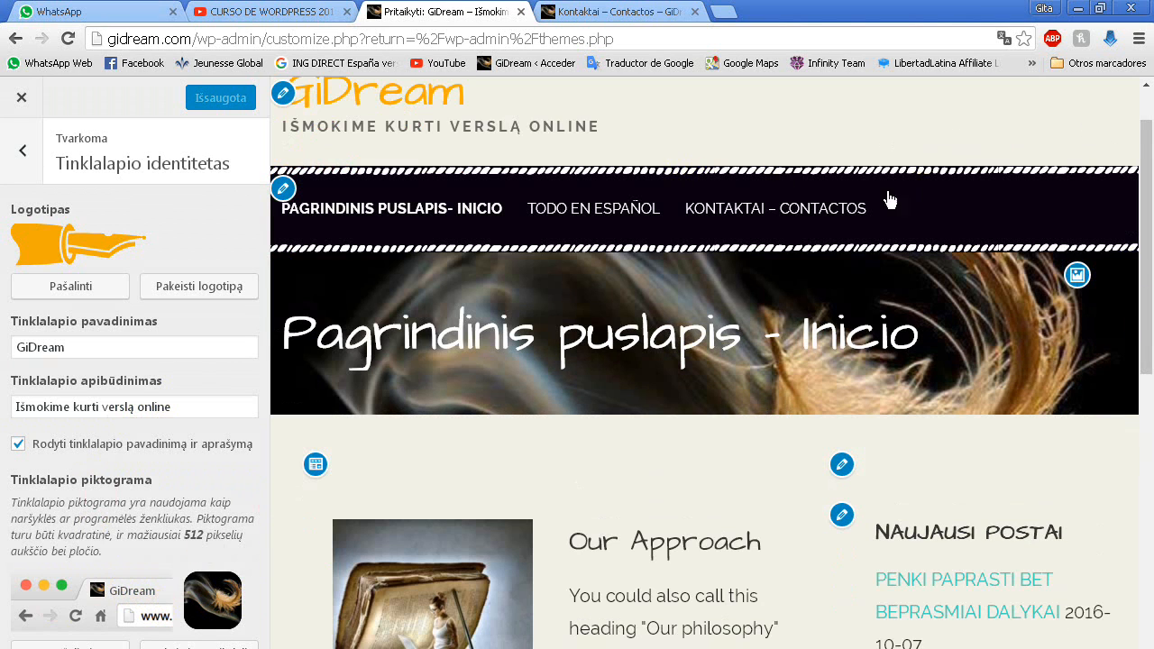
pyautogui.scroll(-1, 889, 198)
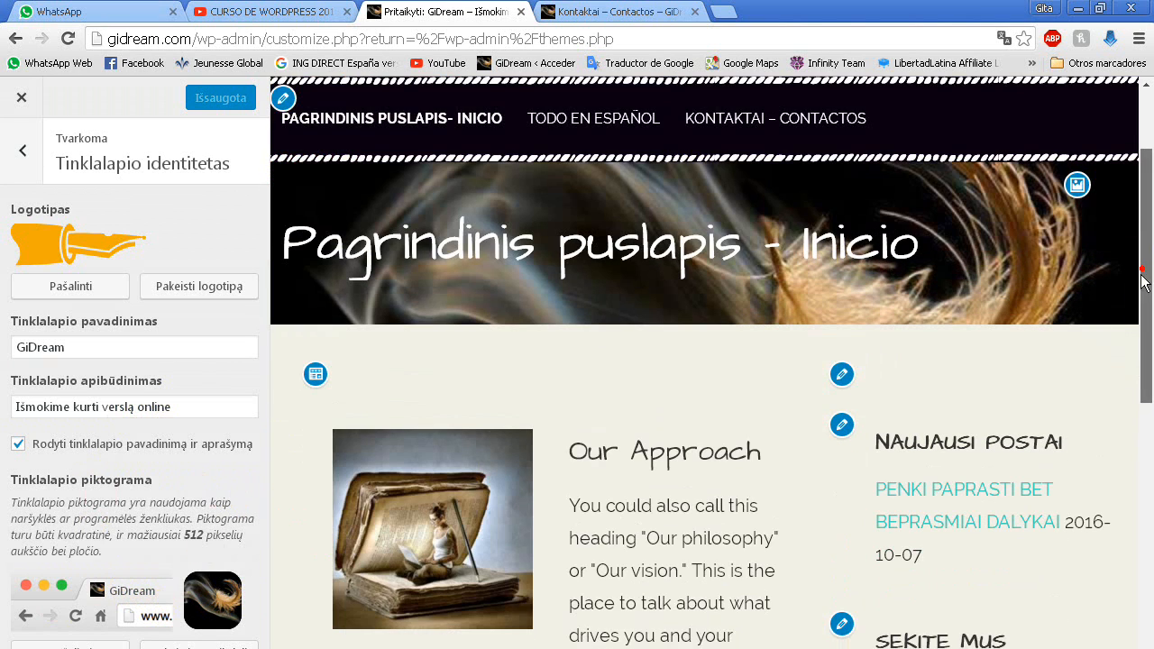
pyautogui.scroll(-1, 267, 461)
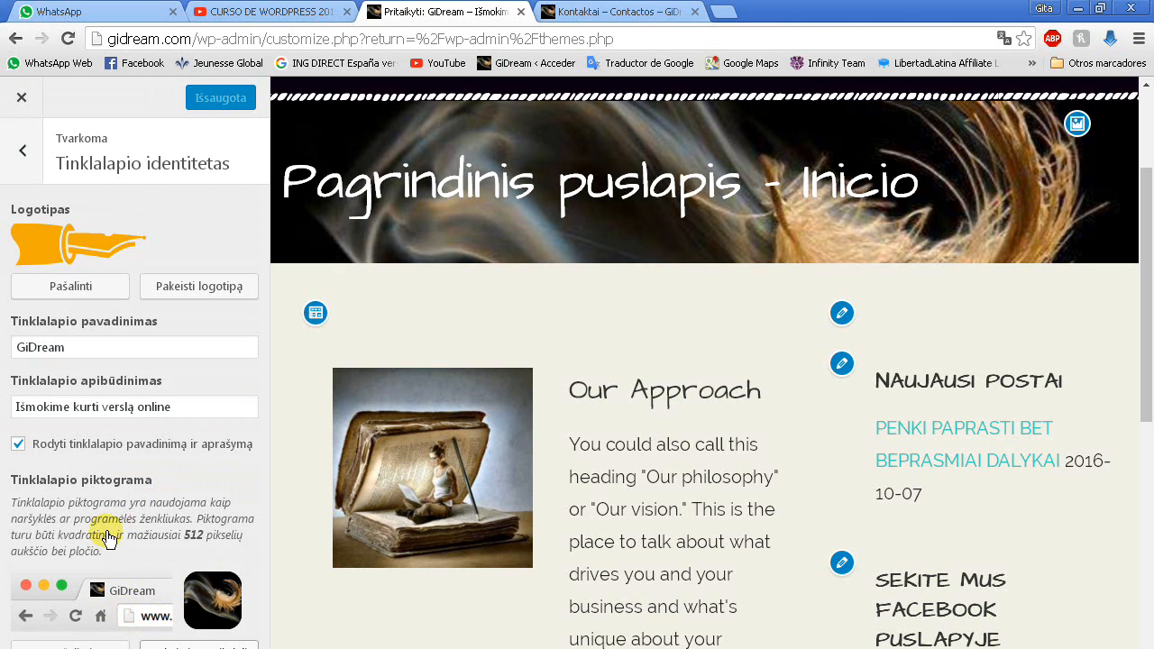
# Leave the site identity settings and open the Antraštės paveikslėlis (header image) settings
pyautogui.click(20, 160)
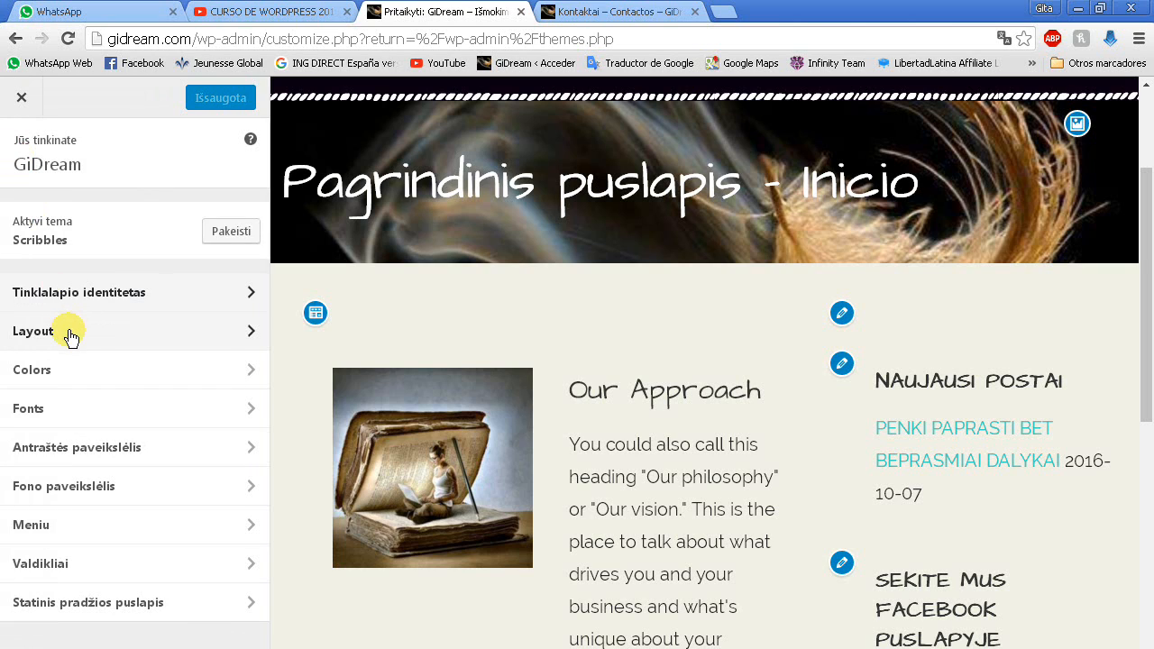
pyautogui.click(89, 452)
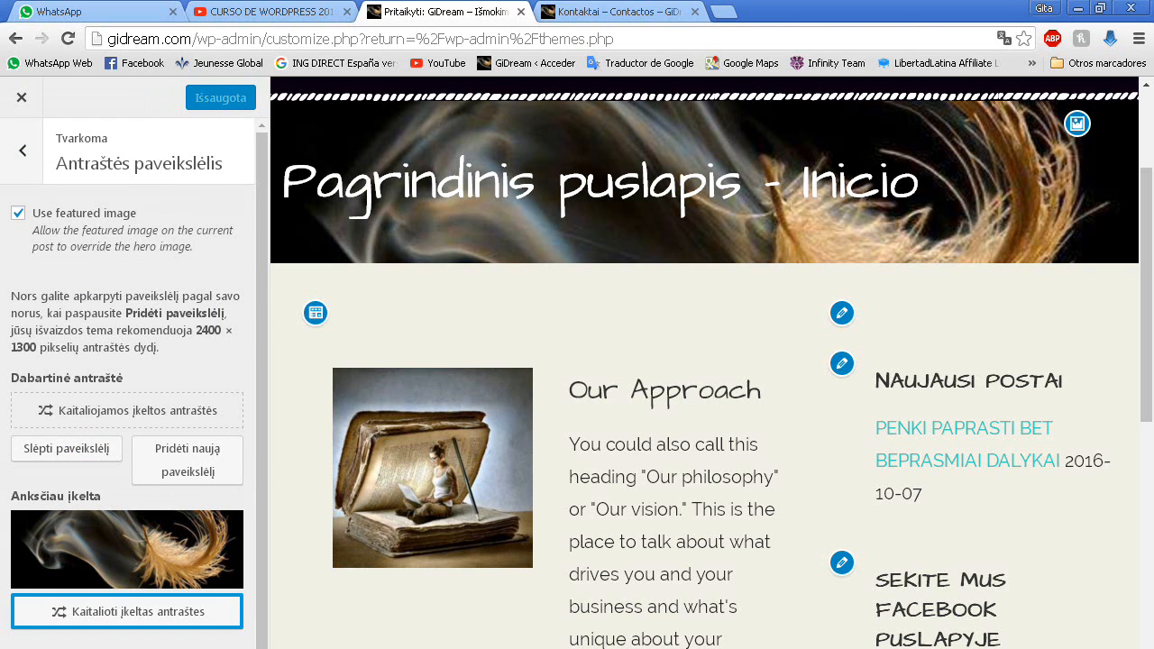
# Open the Fono paveikslėlis (background image) settings in place of the header image ones, and compare them with the live contact page's background
pyautogui.moveTo(127, 532)
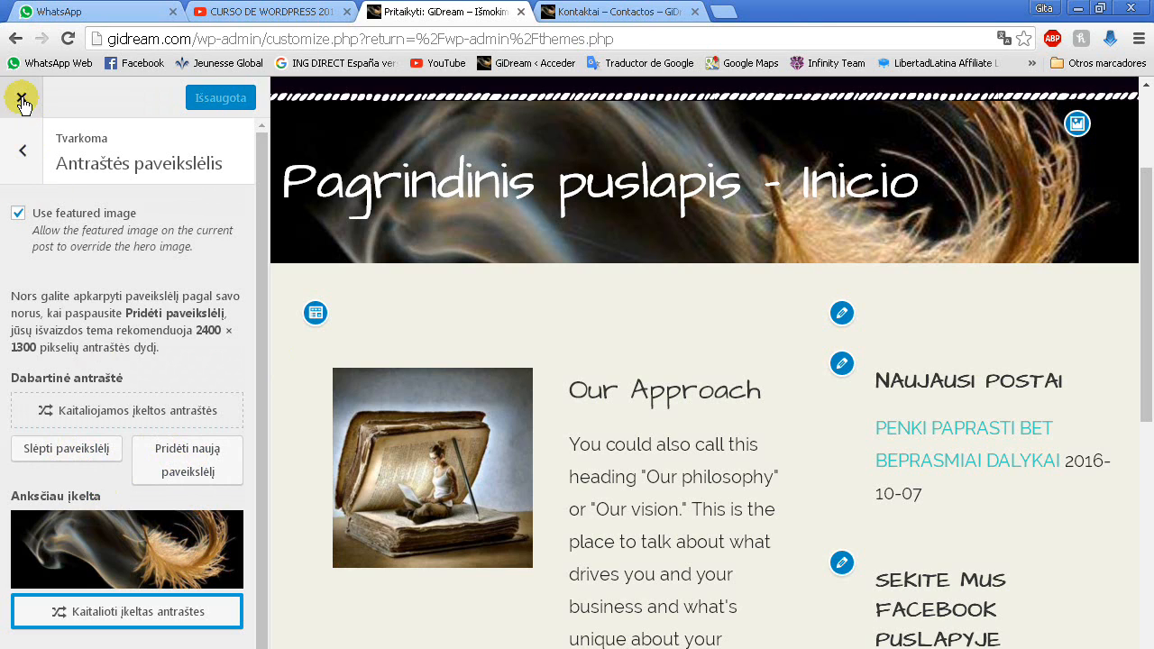
pyautogui.click(23, 153)
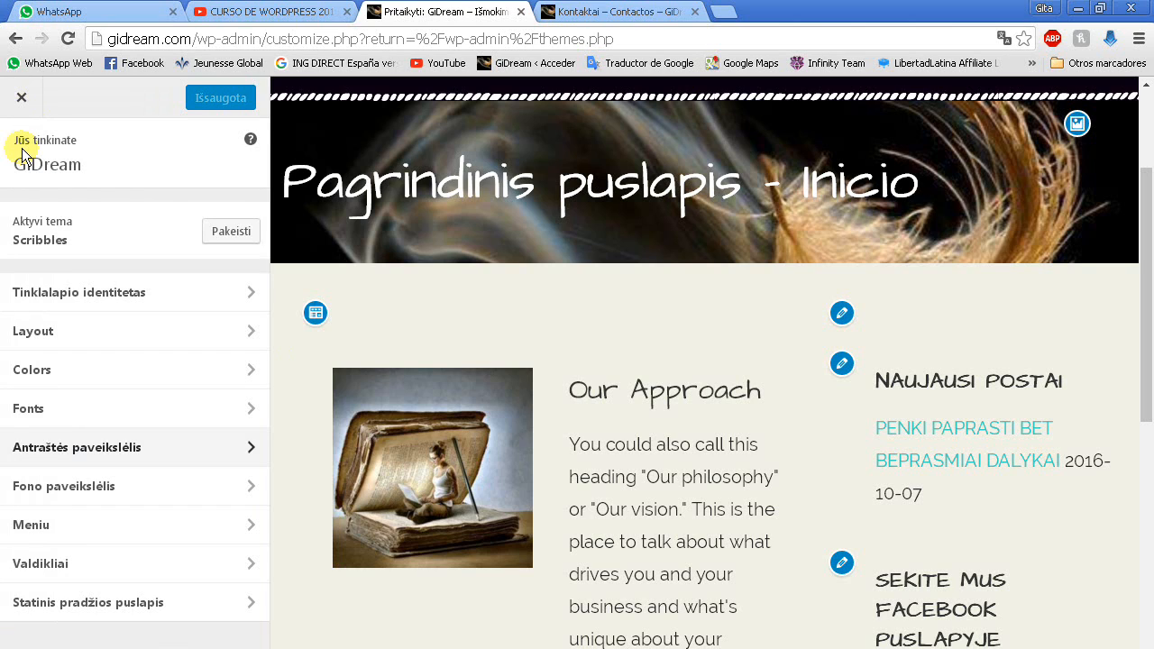
pyautogui.click(85, 487)
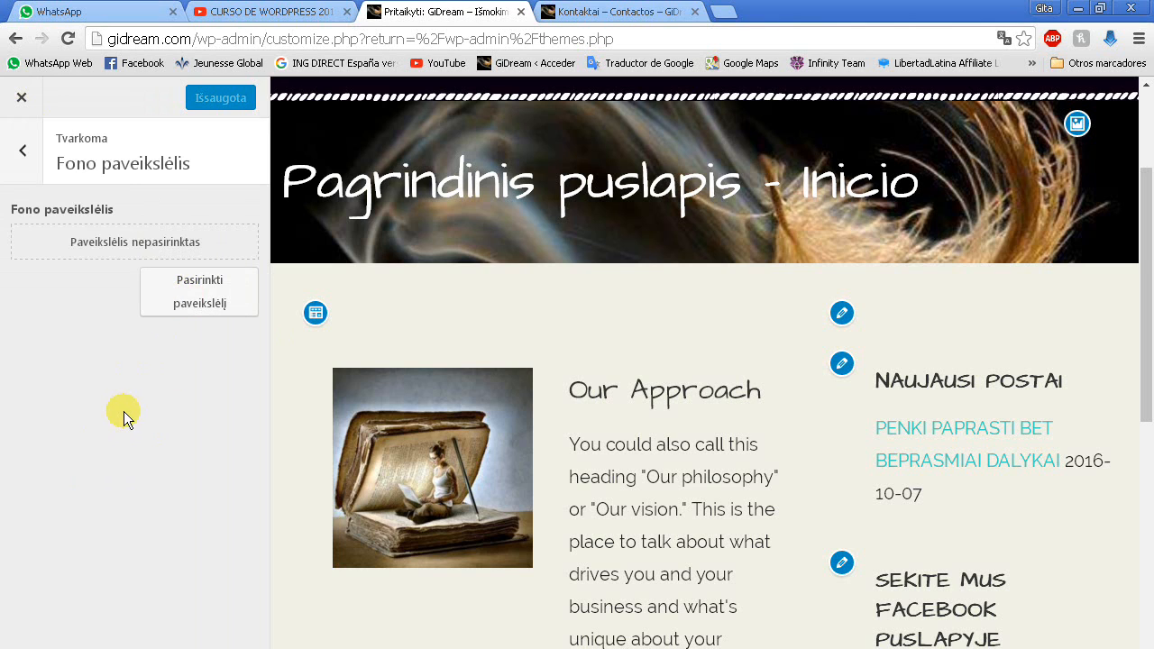
pyautogui.click(601, 14)
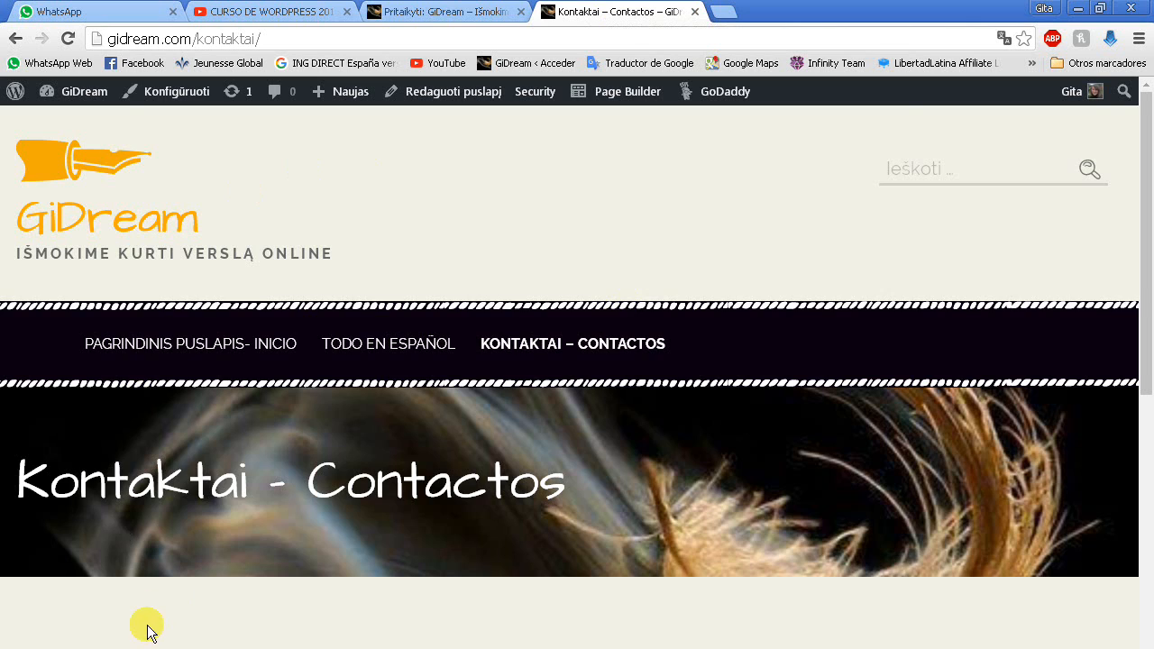
pyautogui.scroll(-5, 147, 631)
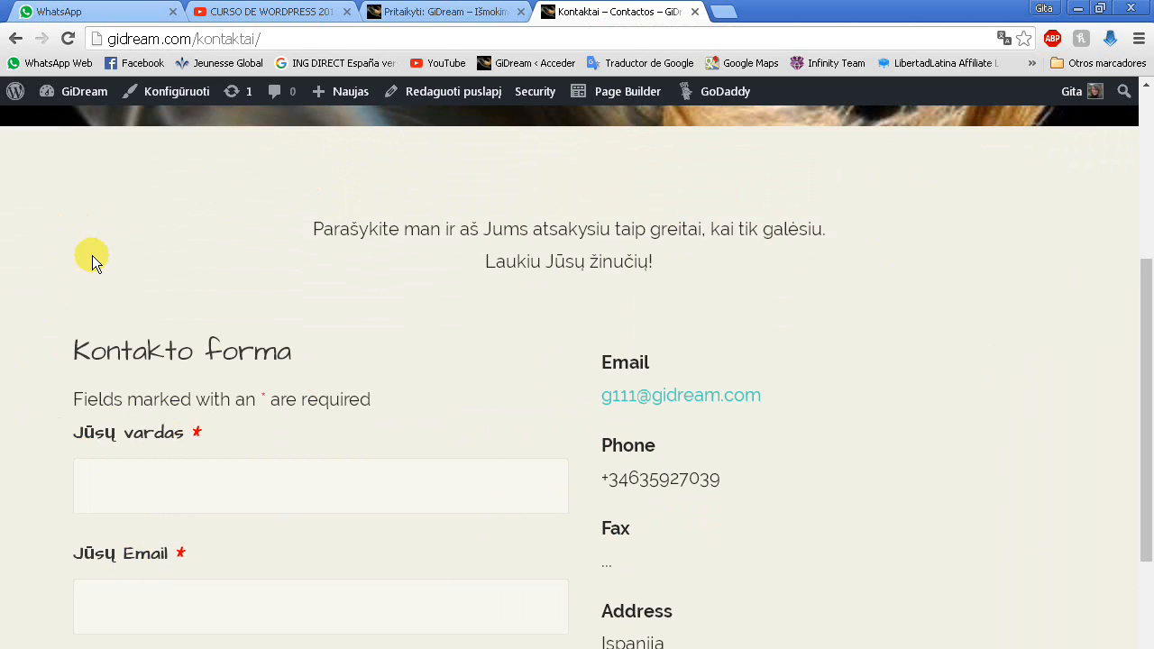
# In the customizer, try the black picture with white smoke from the media library as the background image and inspect the home page preview
pyautogui.click(410, 11)
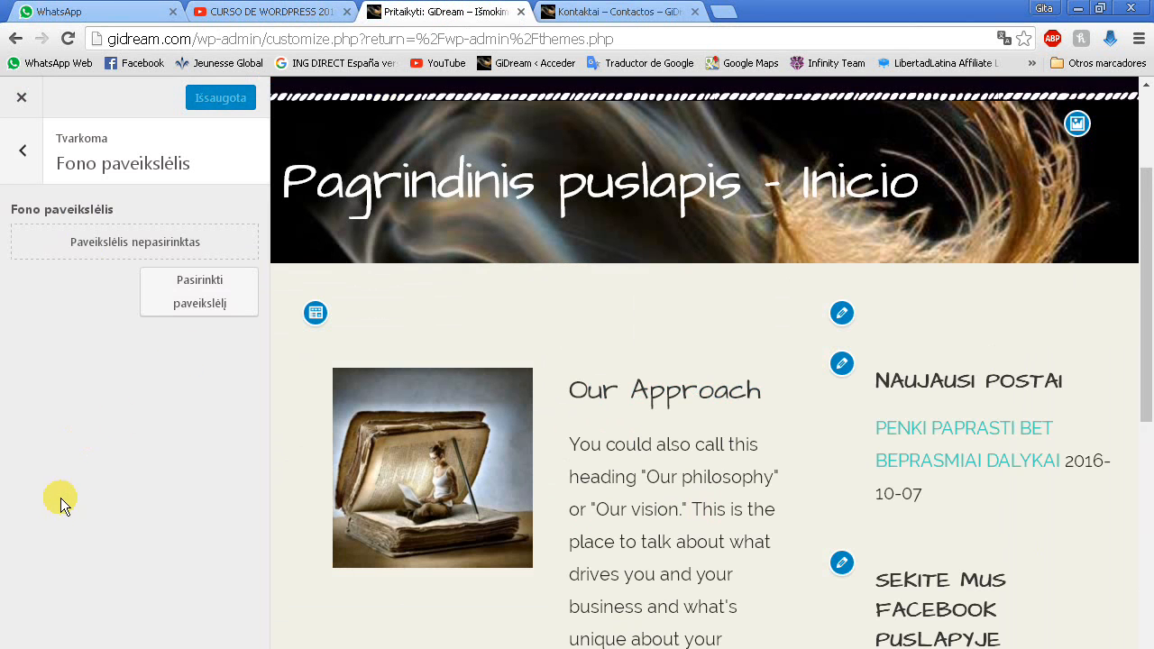
pyautogui.click(183, 298)
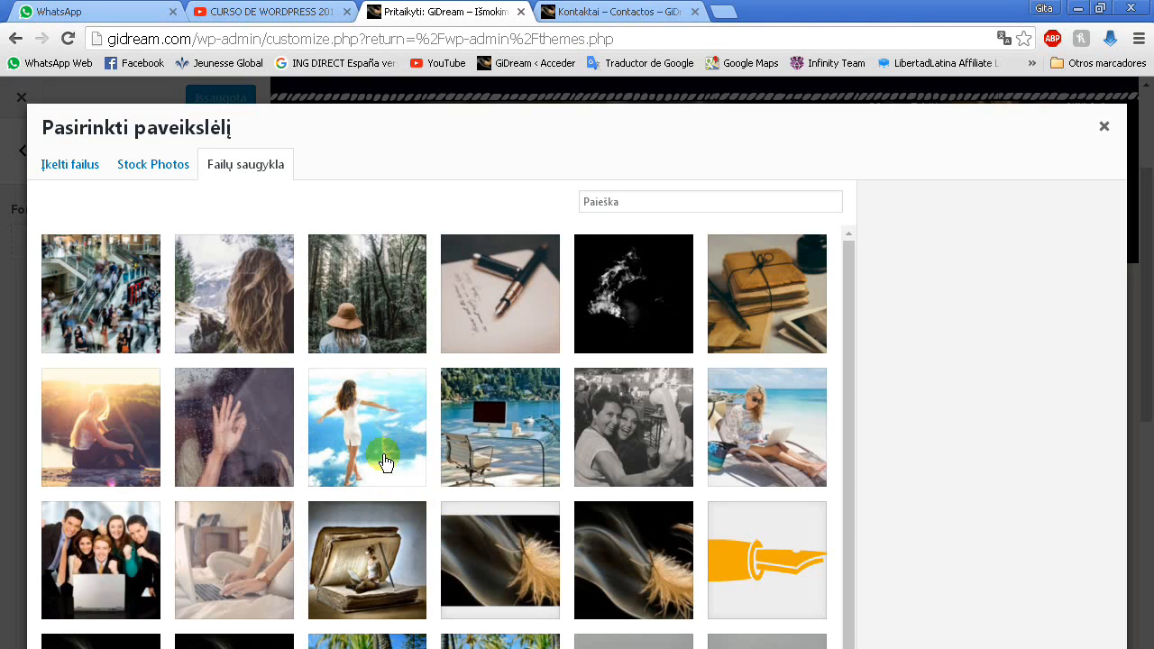
pyautogui.scroll(-1, 304, 477)
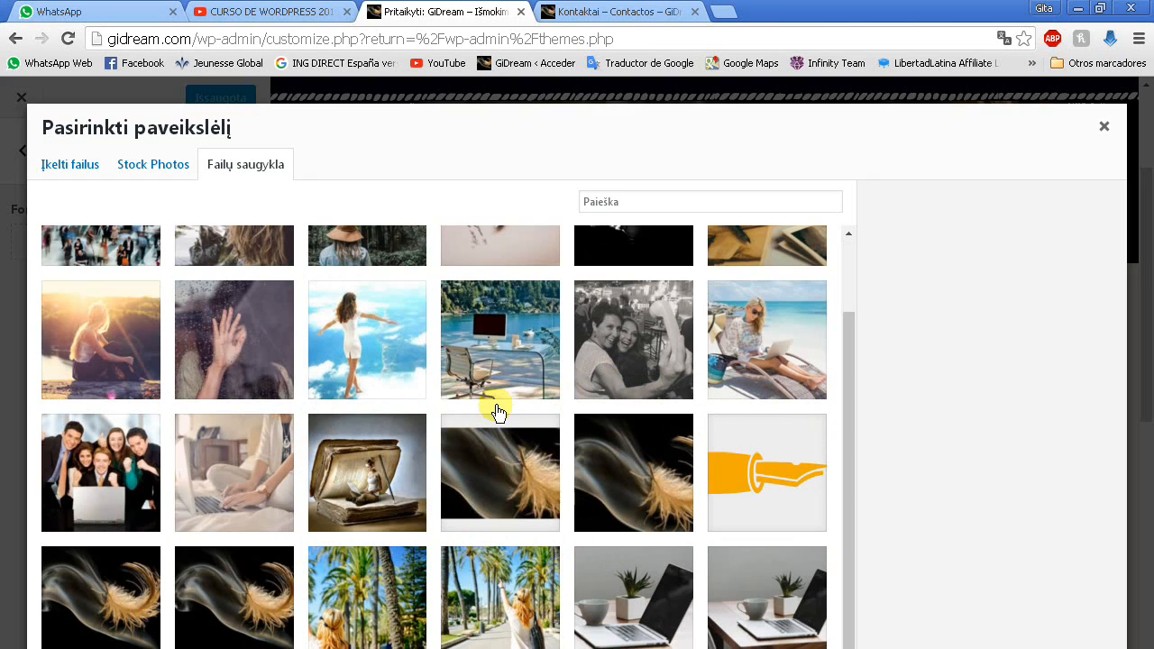
pyautogui.scroll(2, 288, 412)
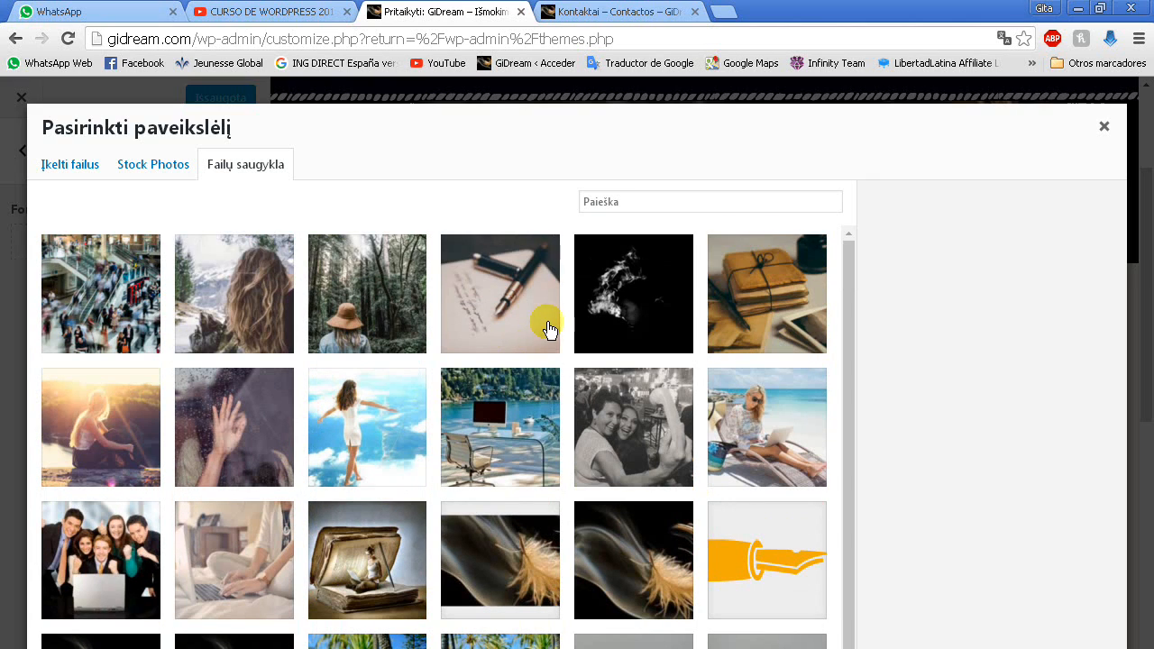
pyautogui.click(636, 309)
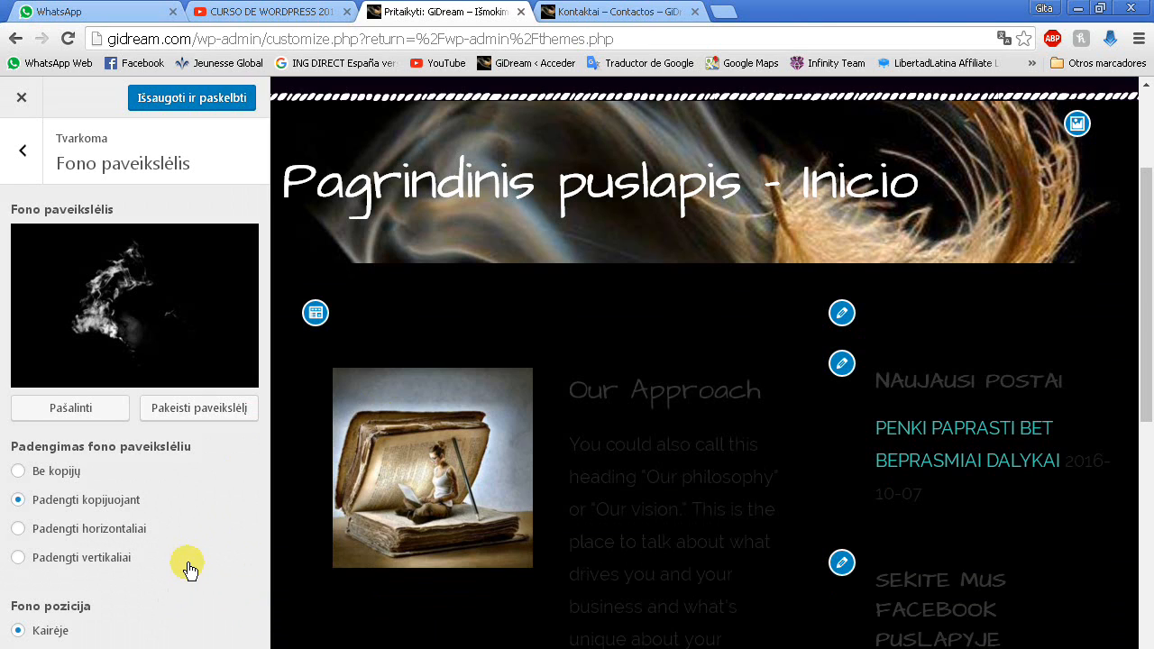
pyautogui.scroll(-1, 312, 573)
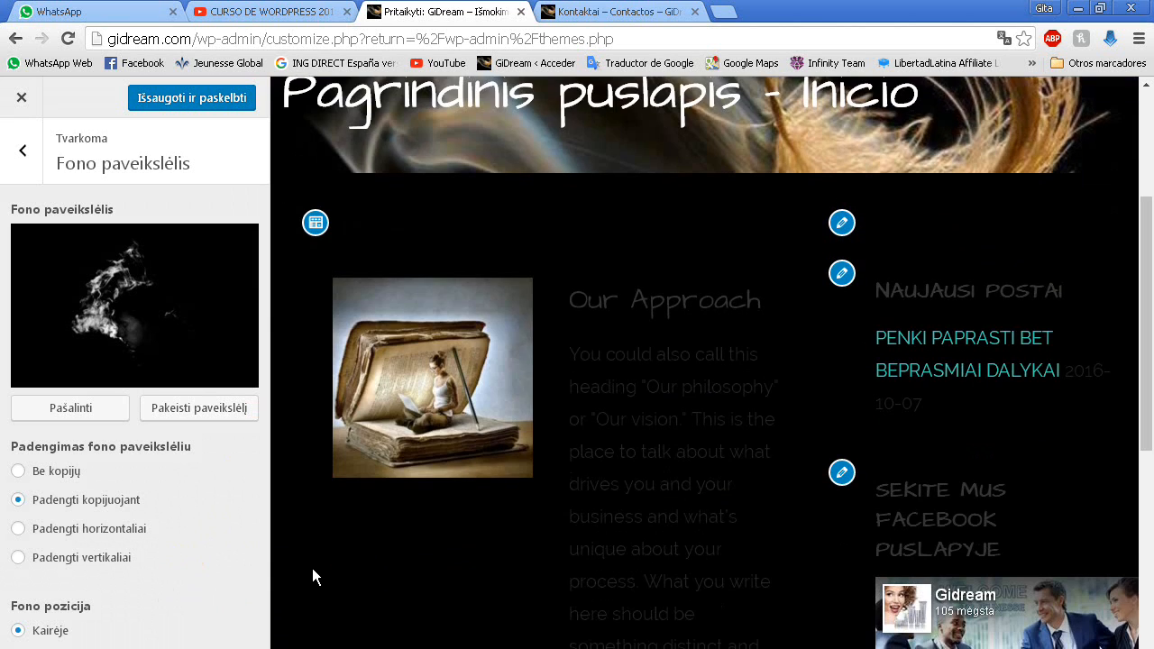
pyautogui.scroll(3, 312, 568)
pyautogui.moveTo(485, 151)
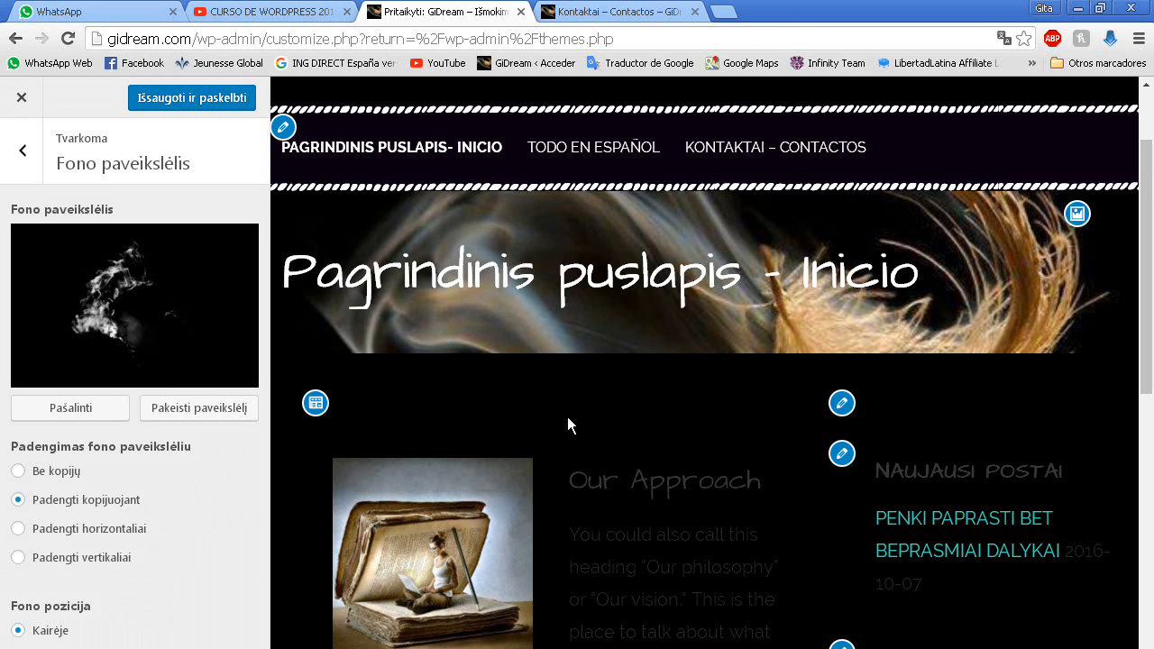
# Reload the live Kontaktai – Contactos page and look over its header, introduction and contact form background
pyautogui.click(592, 12)
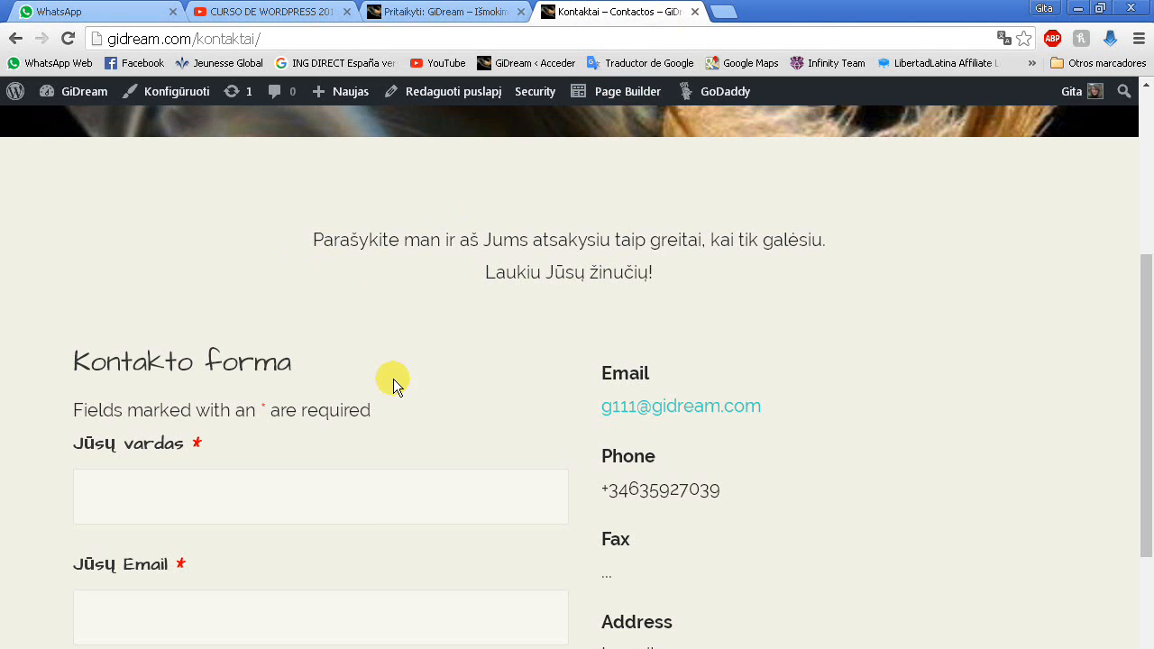
pyautogui.scroll(6, 394, 383)
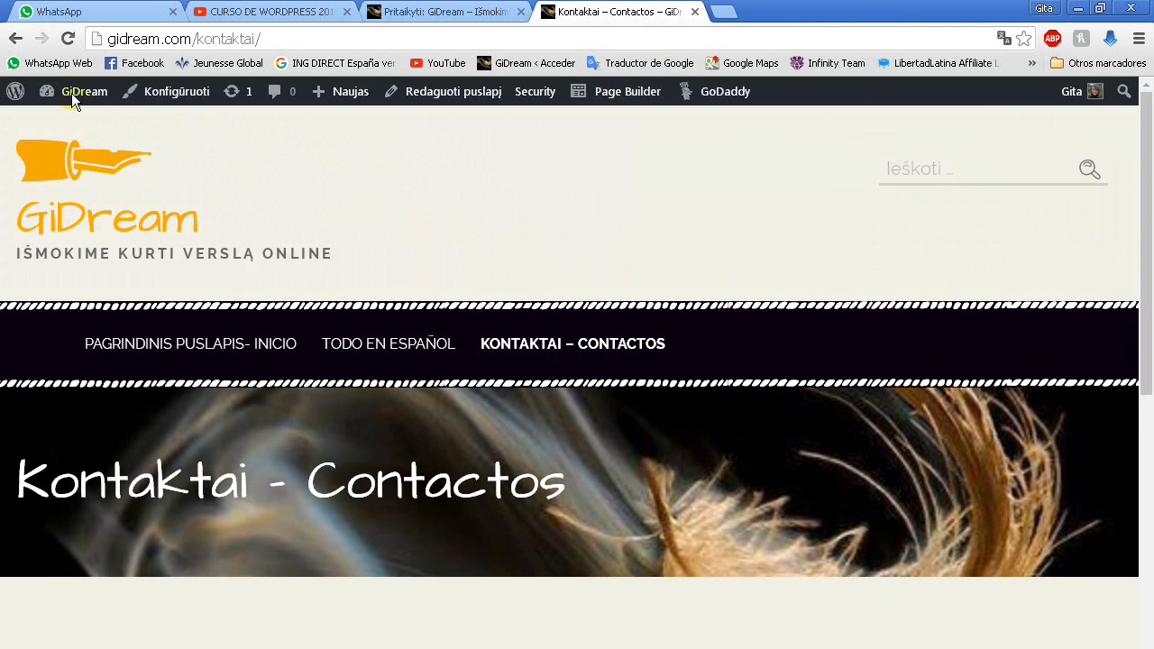
pyautogui.click(65, 39)
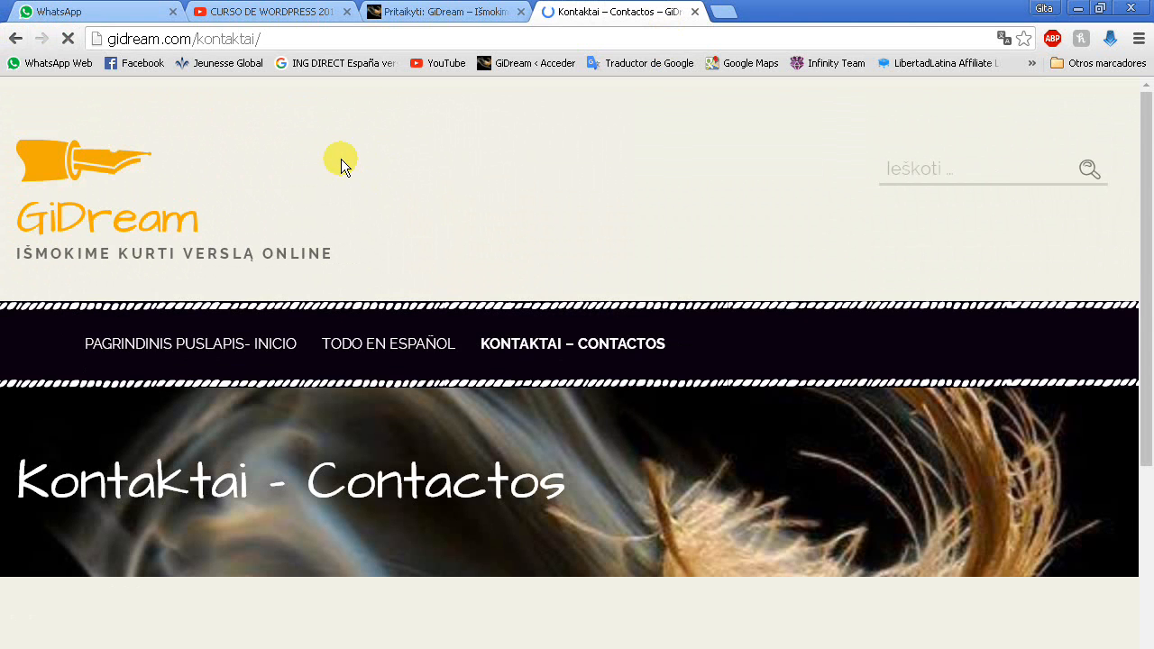
pyautogui.scroll(-4, 341, 159)
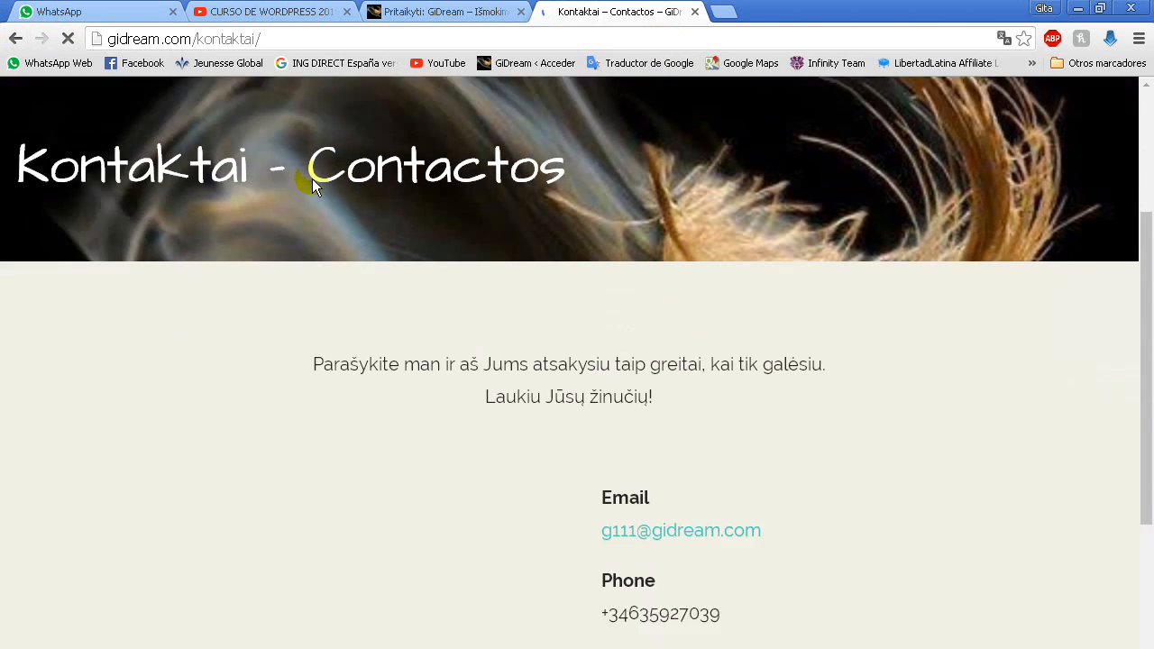
pyautogui.scroll(4, 219, 321)
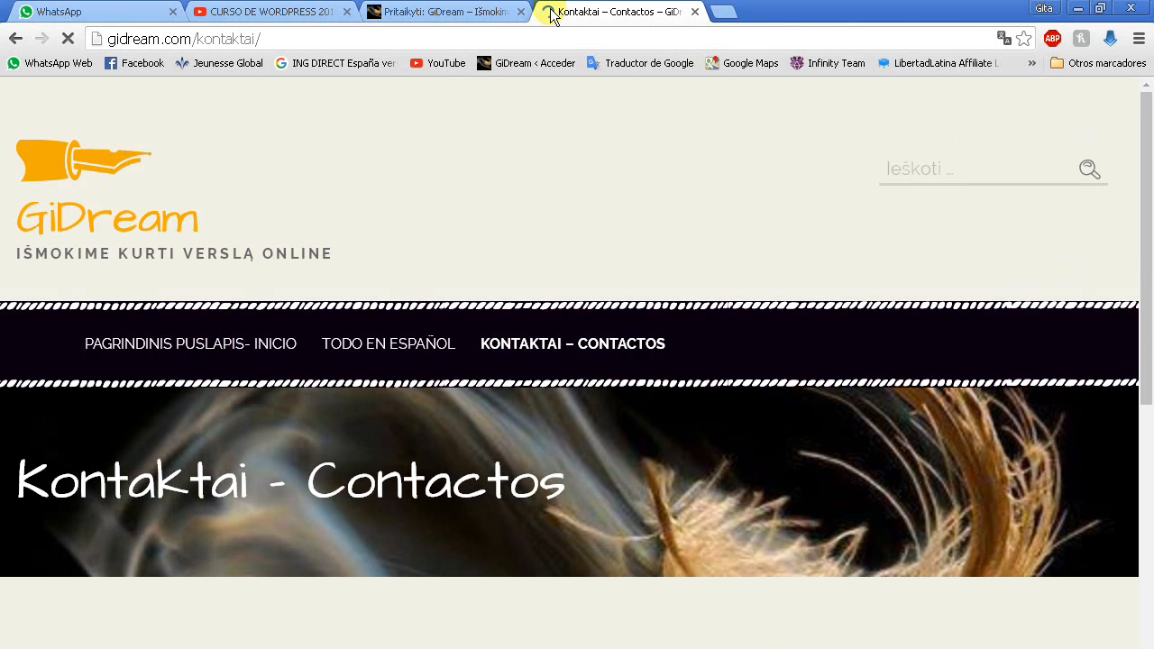
pyautogui.scroll(-2, 388, 168)
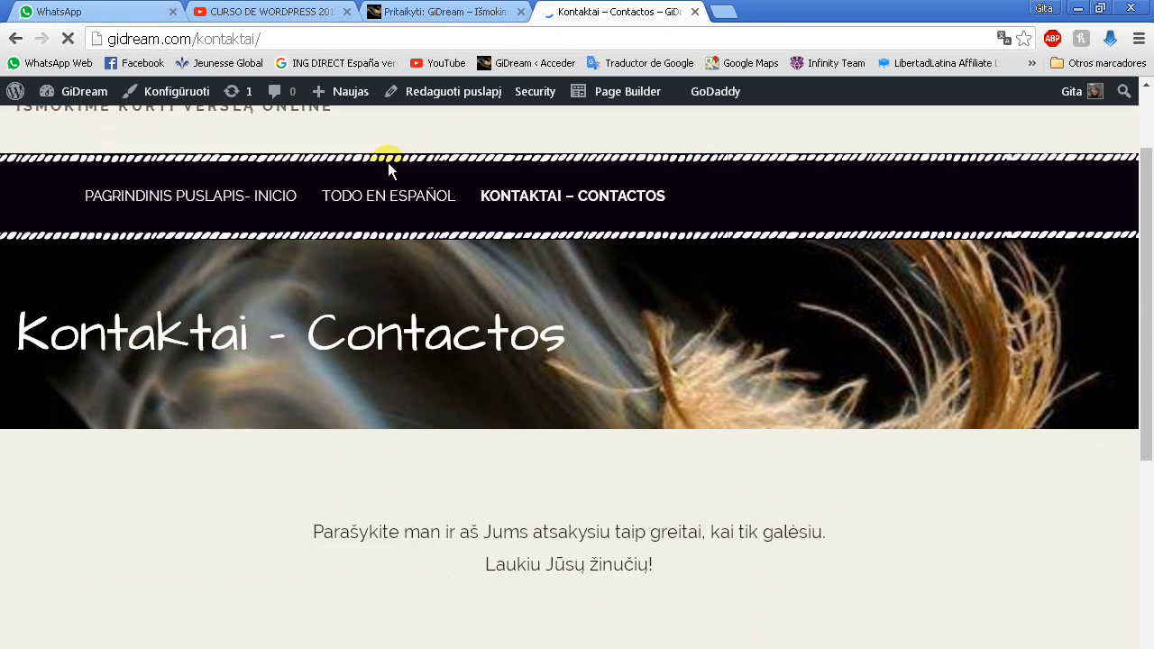
pyautogui.scroll(-2, 388, 167)
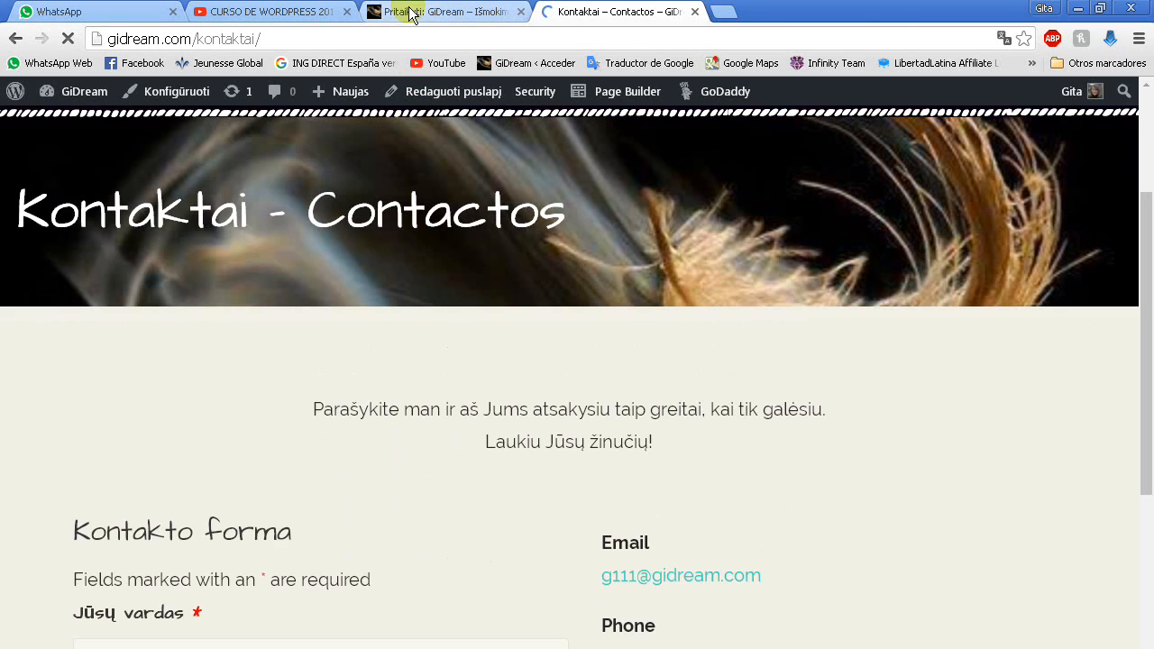
# Remove the smoke picture from the customizer's background image settings and return to the overview of Scribbles theme settings
pyautogui.click(410, 11)
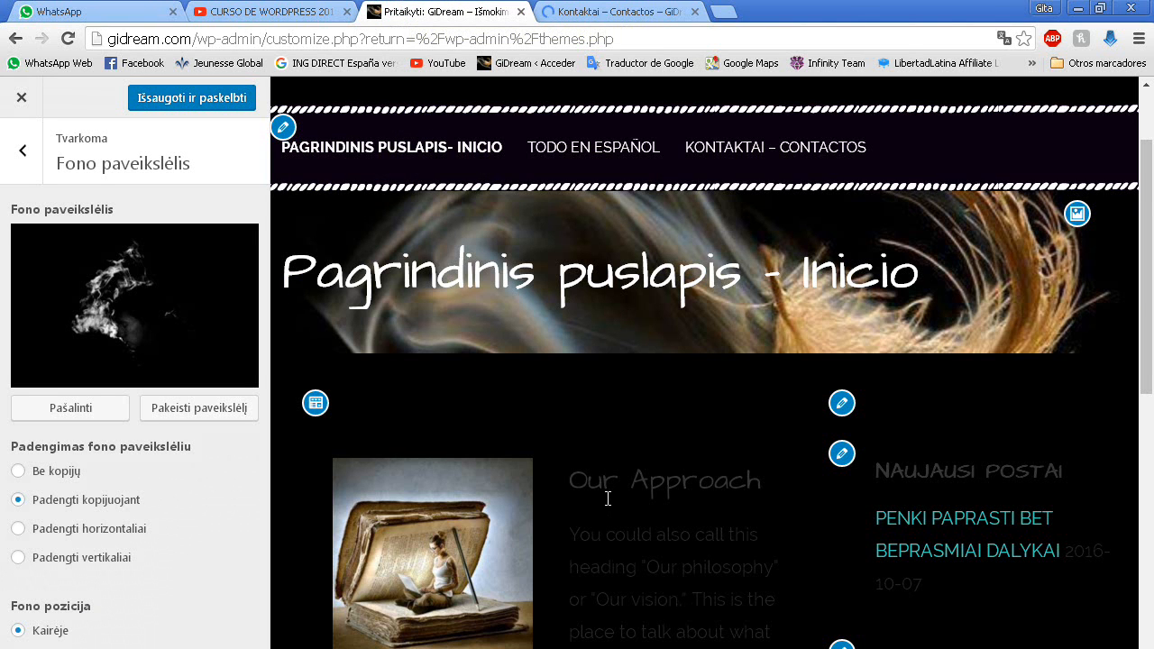
pyautogui.click(253, 458)
pyautogui.click(60, 413)
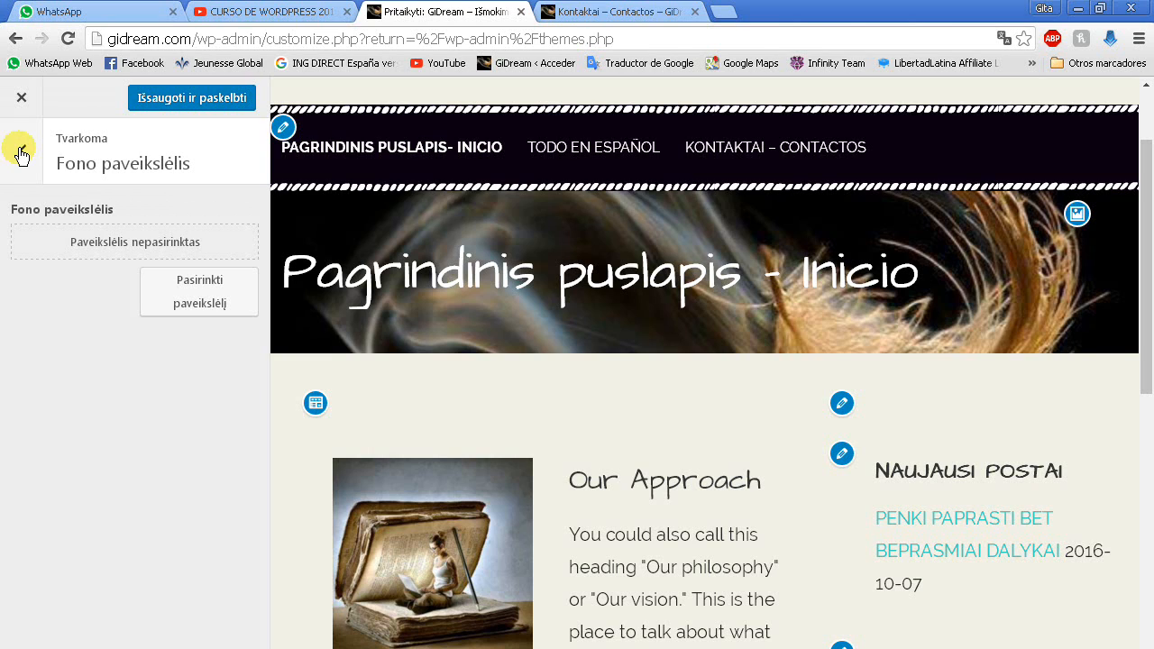
pyautogui.click(21, 155)
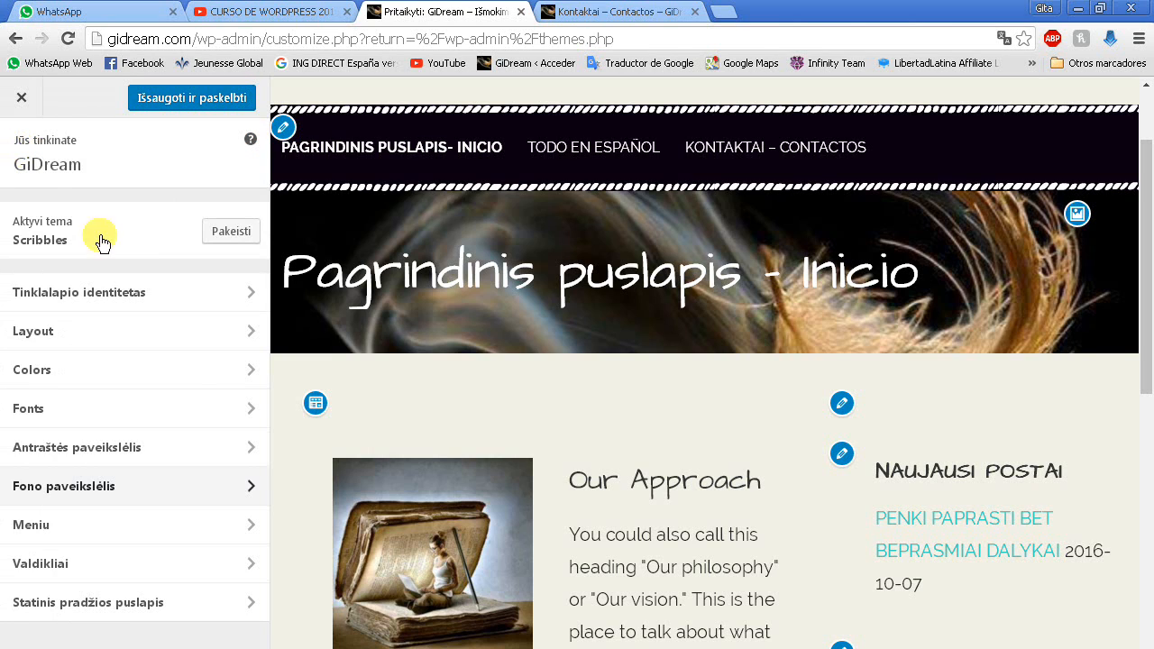
# Look over the customizer's Meniu settings and leave the customizer, abandoning the unsaved changes
pyautogui.click(89, 530)
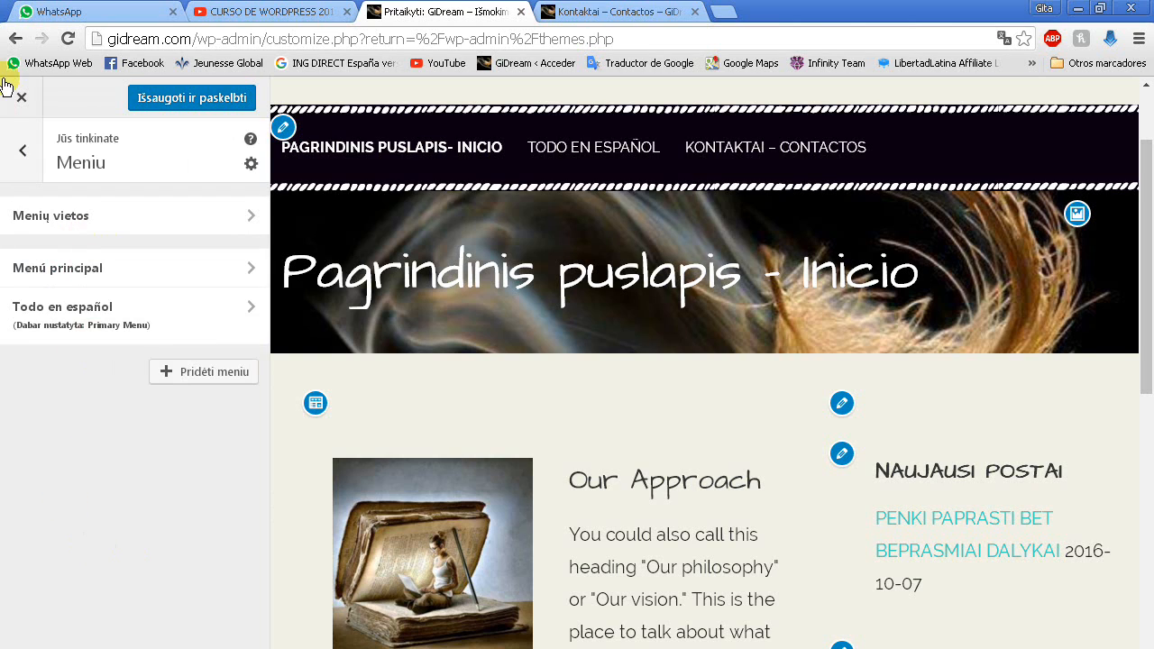
pyautogui.click(21, 156)
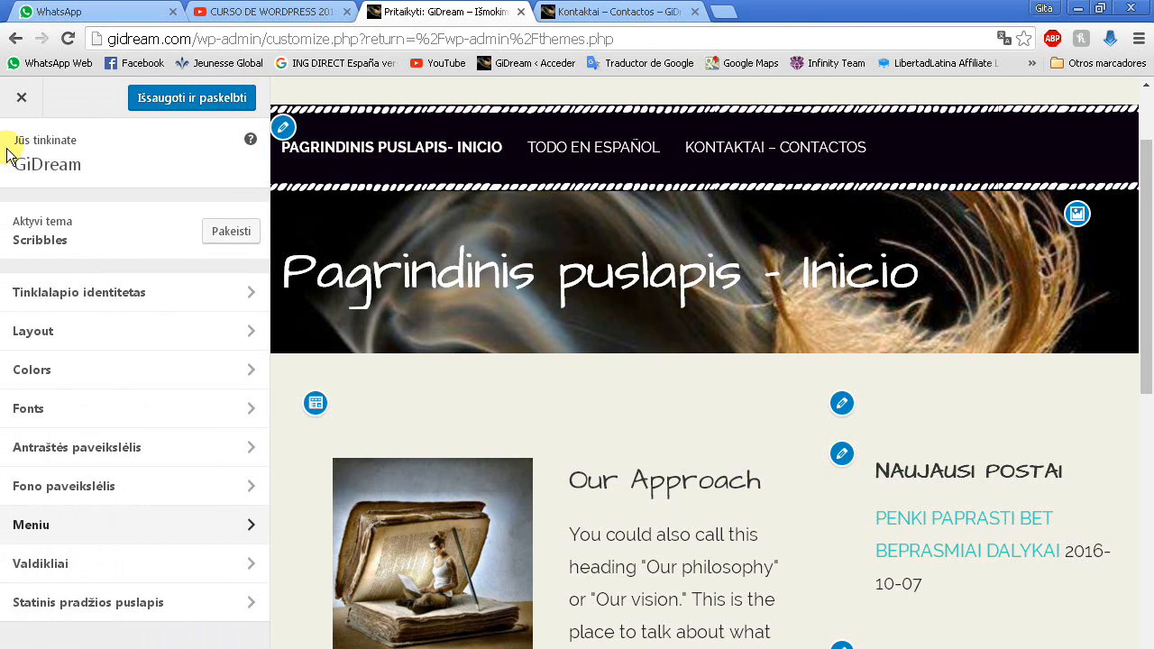
pyautogui.click(21, 101)
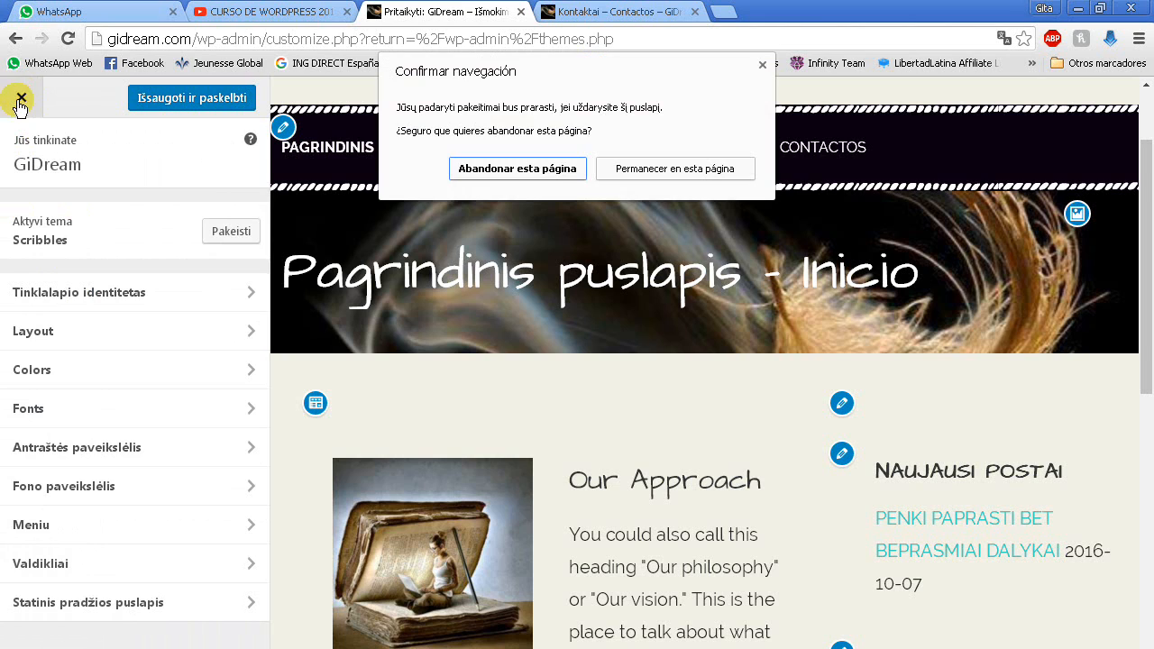
pyautogui.click(459, 166)
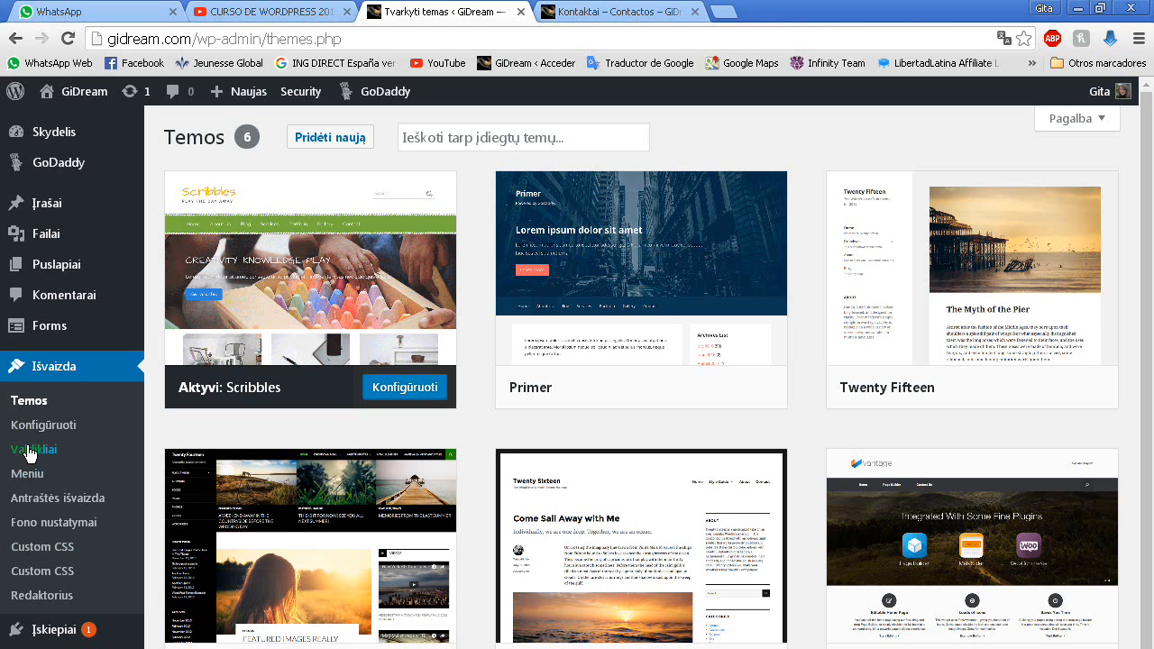
# From the Išvaizda section, open the menu management page and examine the structure of the Todo en español menu
pyautogui.click(23, 475)
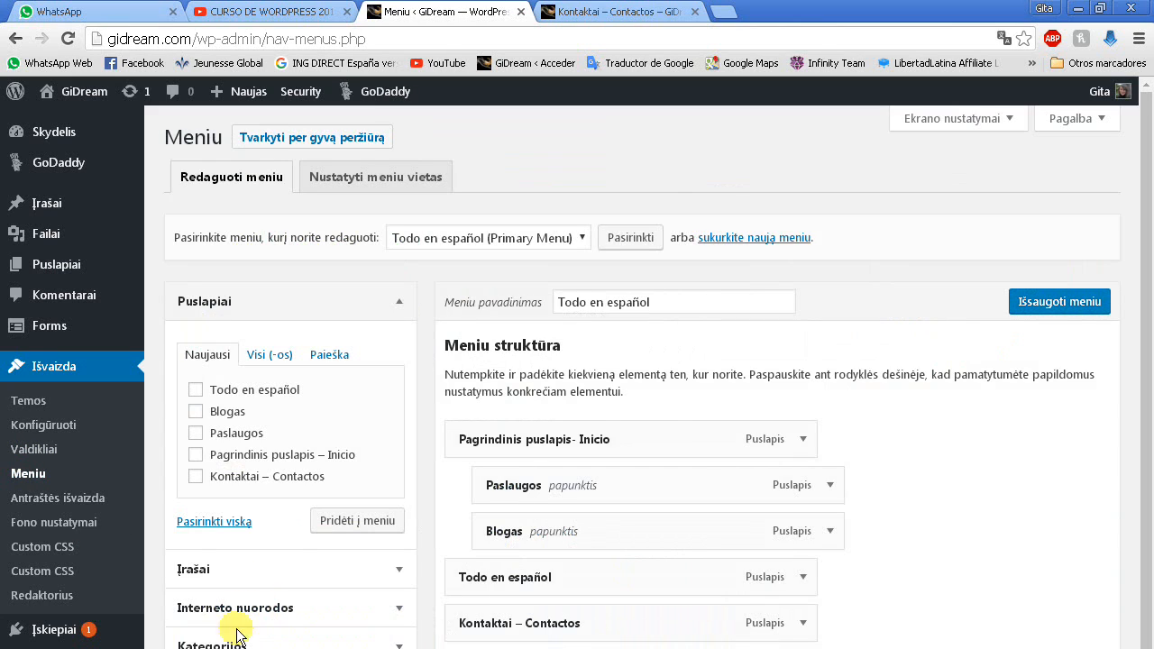
pyautogui.scroll(-1, 921, 473)
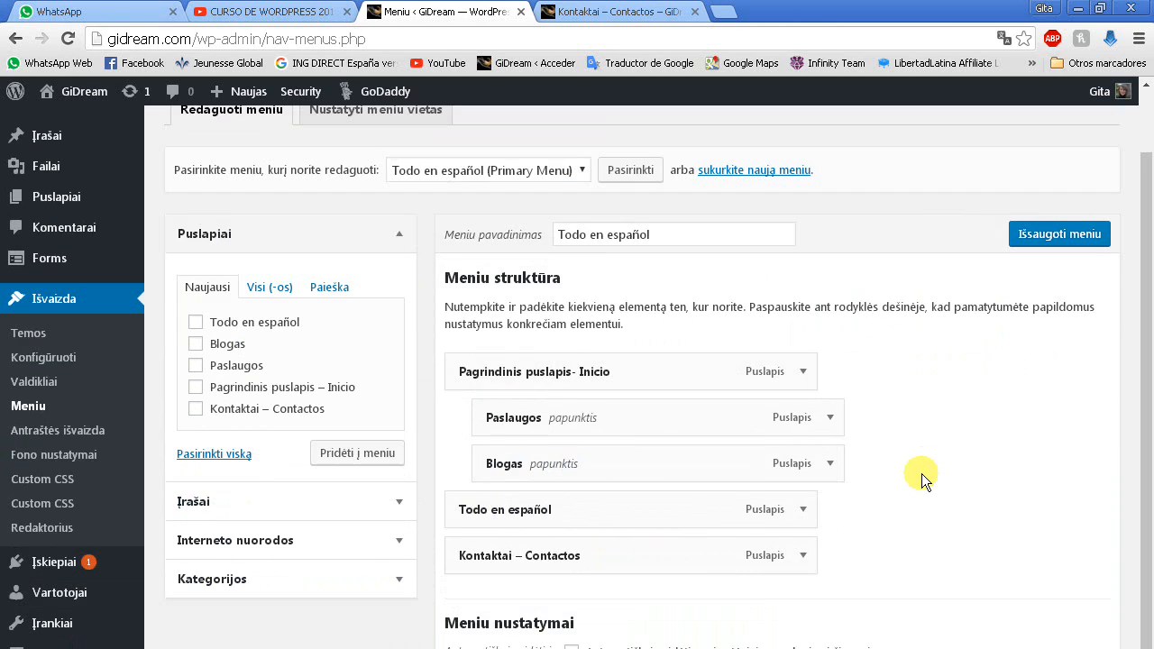
pyautogui.scroll(1, 182, 345)
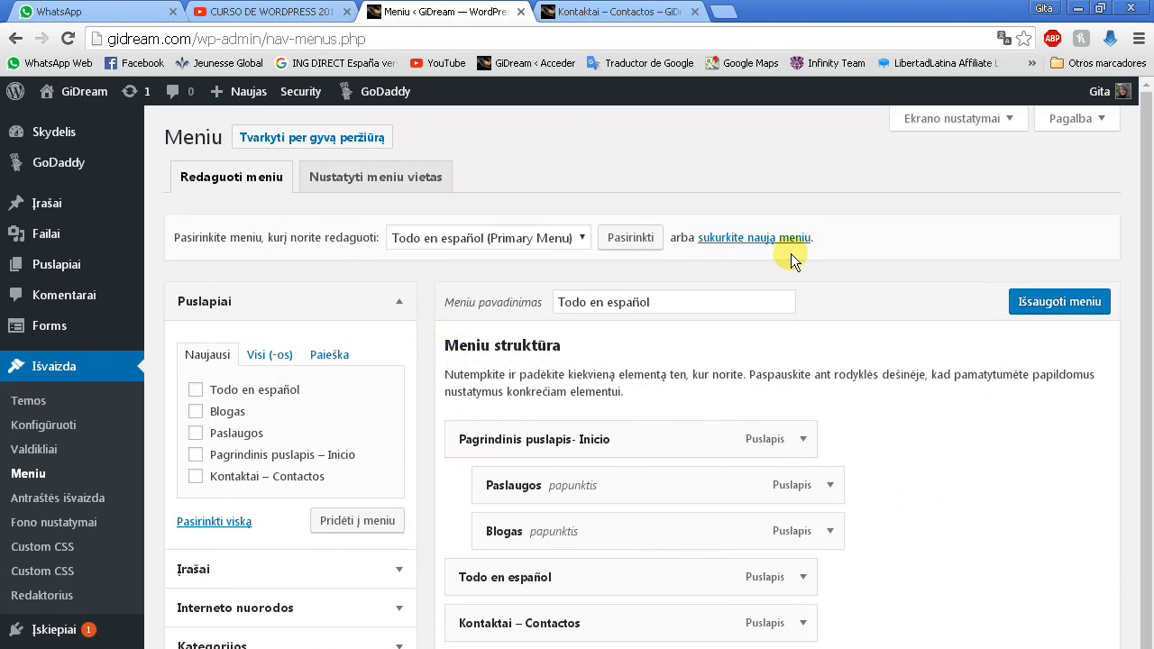
# View the blank form for creating a new menu and return to the Todo en español menu's structure
pyautogui.click(732, 240)
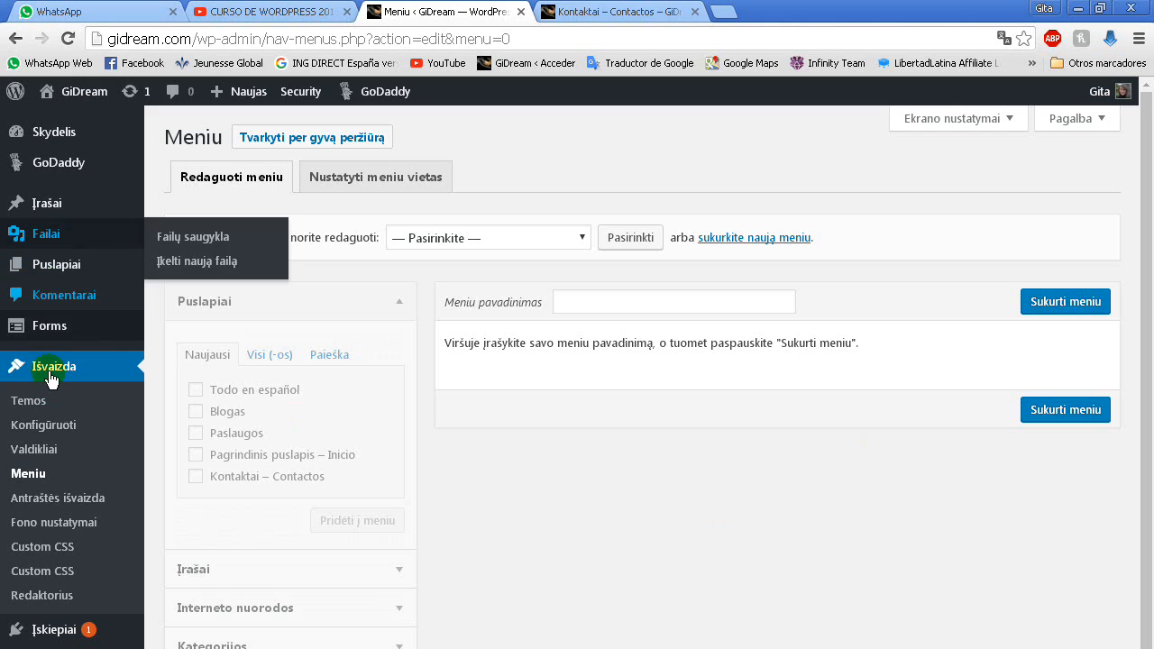
pyautogui.click(43, 486)
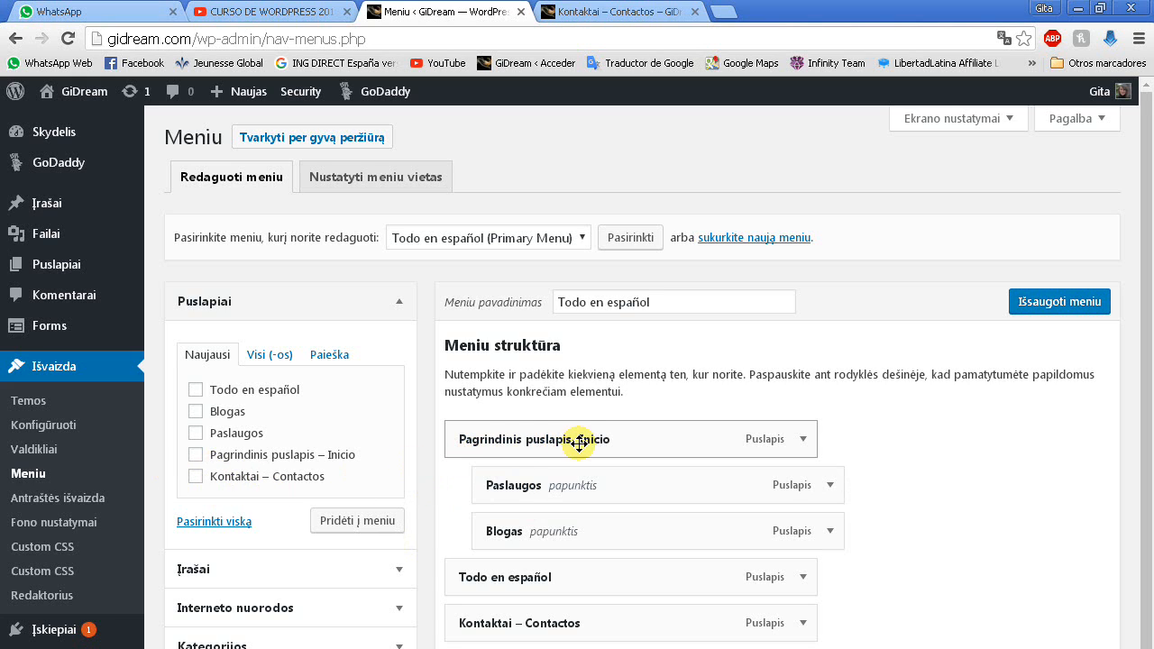
pyautogui.moveTo(579, 442)
pyautogui.mouseDown()
pyautogui.moveTo(674, 438)
pyautogui.moveTo(562, 446)
pyautogui.moveTo(593, 446)
pyautogui.moveTo(580, 446)
pyautogui.mouseUp()
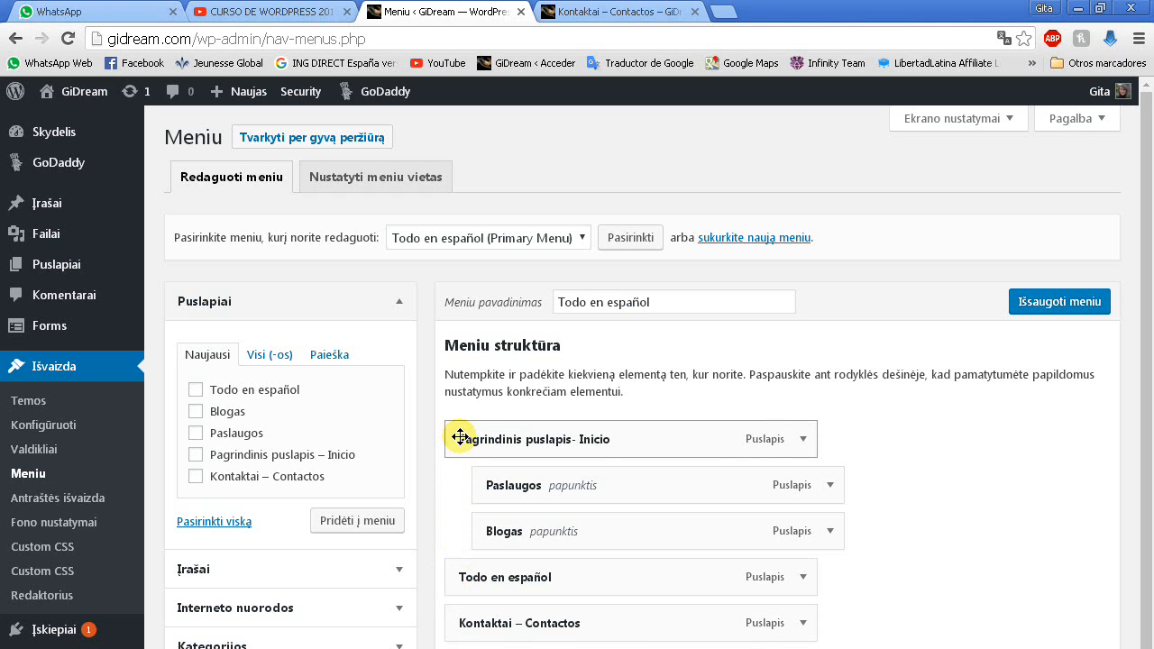
# On the live contact page, examine the navigation menu items in the page header for comparison with the menu structure
pyautogui.click(595, 14)
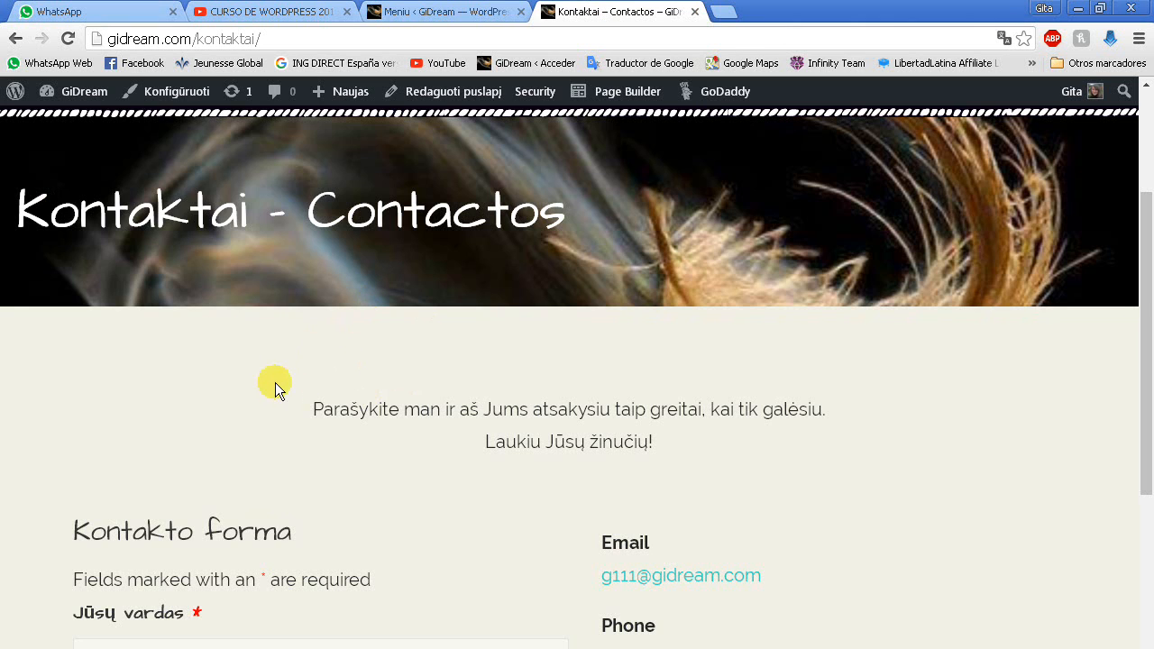
pyautogui.scroll(3, 133, 271)
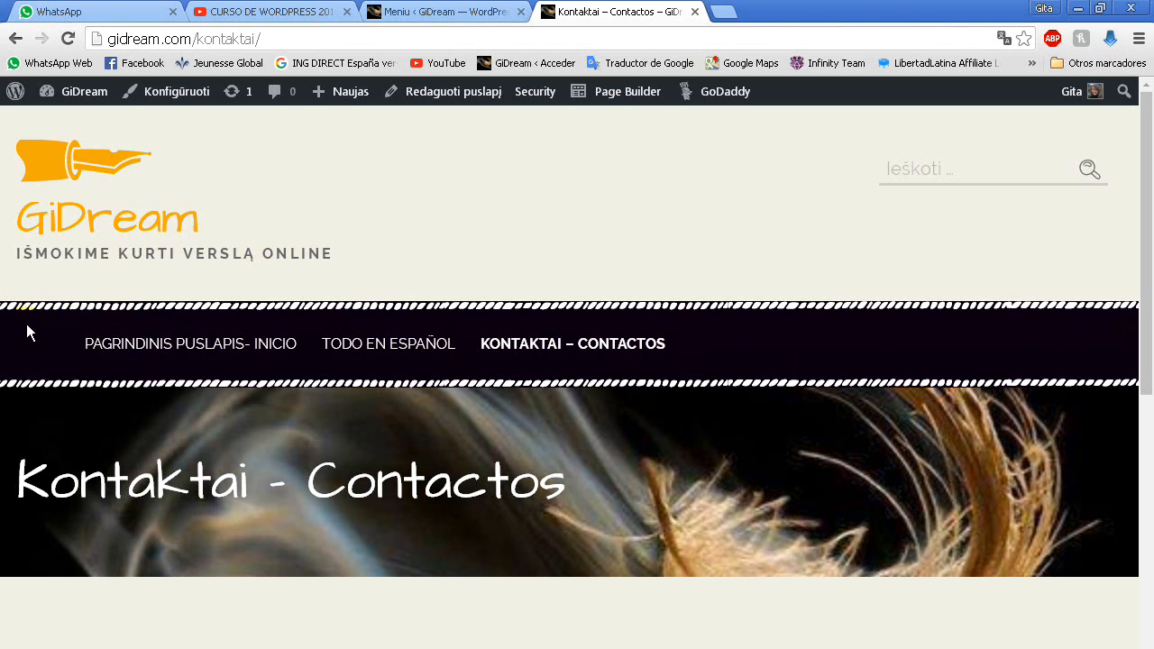
pyautogui.moveTo(127, 340)
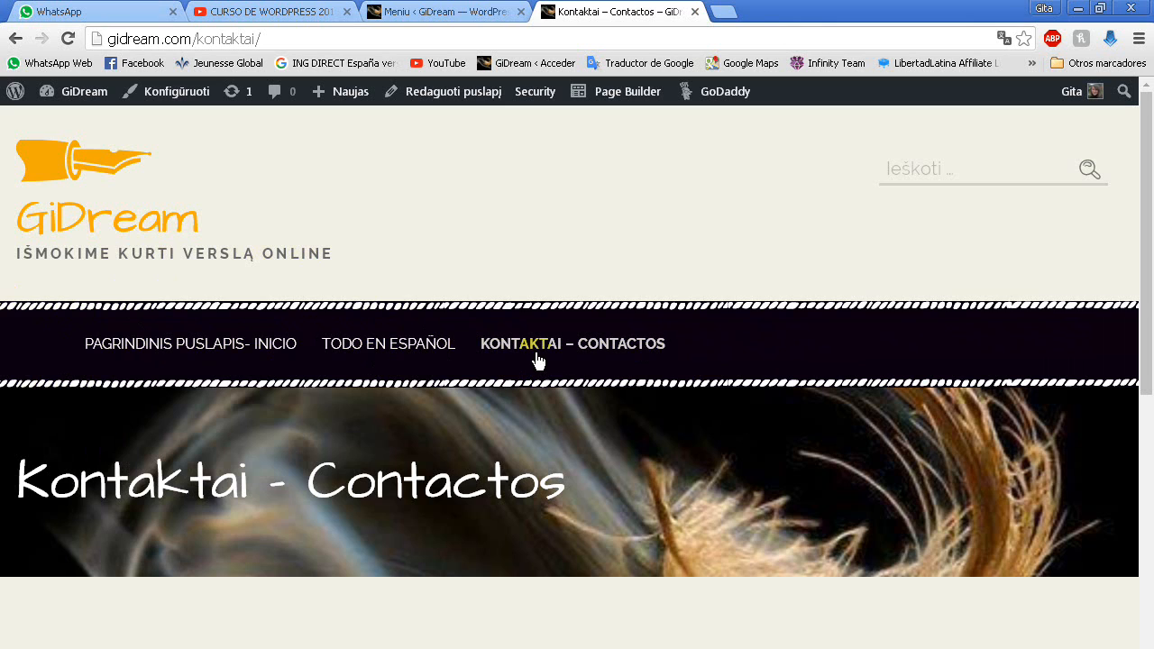
# In the Todo en español menu structure, turn the Paslaugos and Blogas sub-items into top-level items and save the menu
pyautogui.click(416, 12)
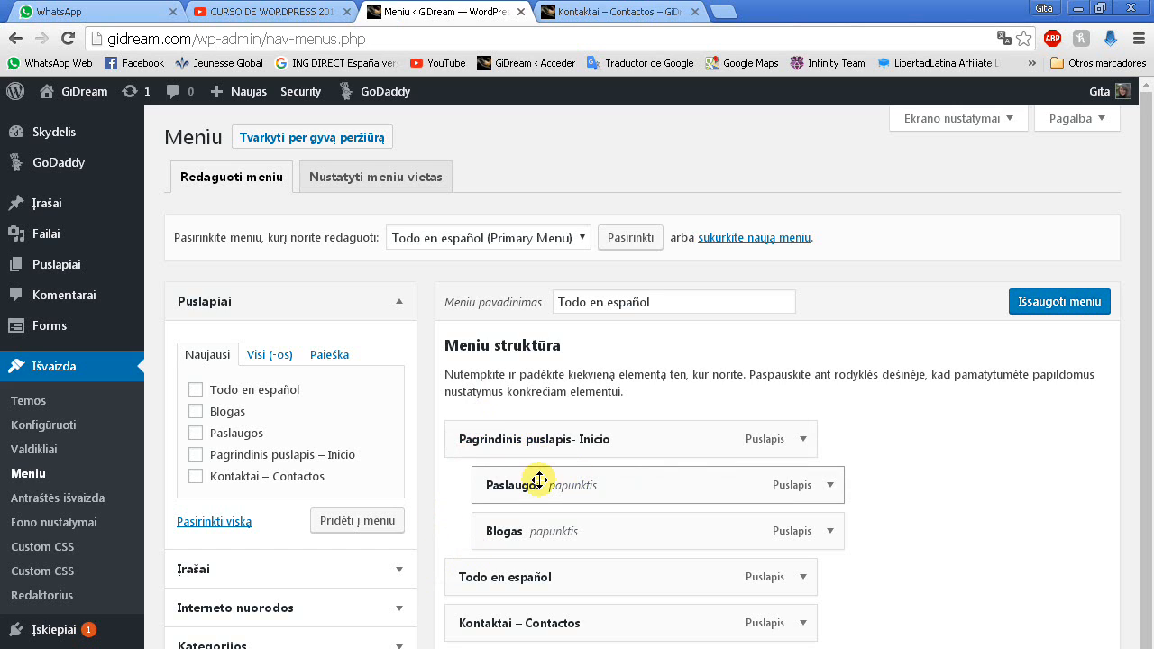
pyautogui.moveTo(529, 484)
pyautogui.mouseDown()
pyautogui.moveTo(434, 476)
pyautogui.moveTo(519, 487)
pyautogui.mouseUp()
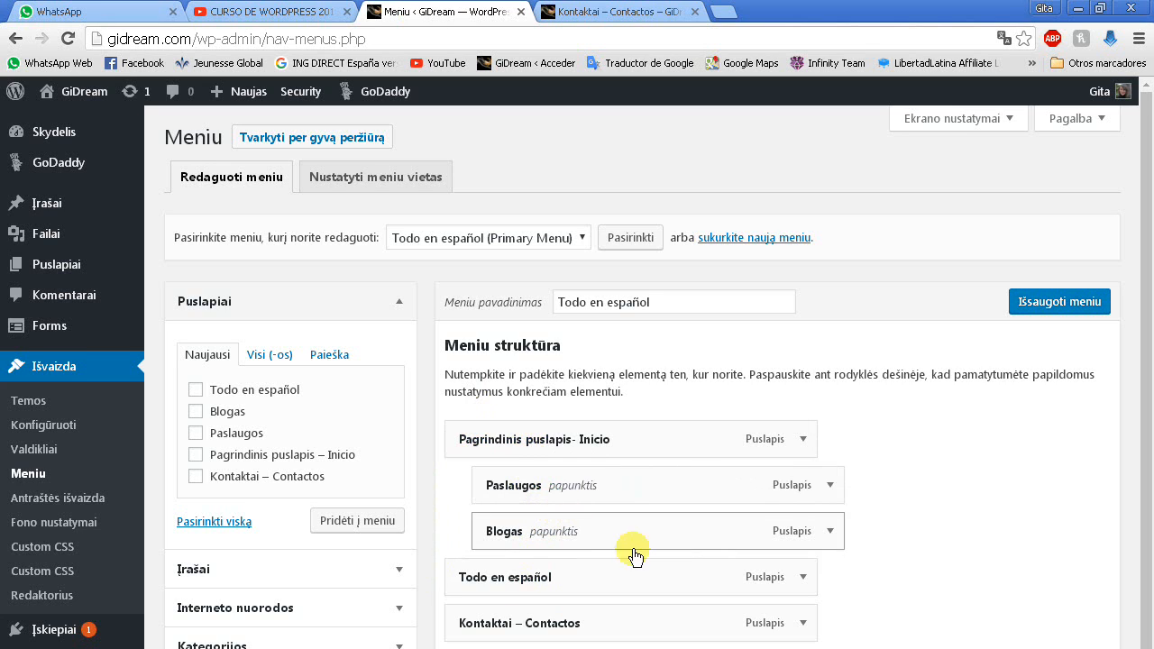
pyautogui.scroll(-1, 961, 511)
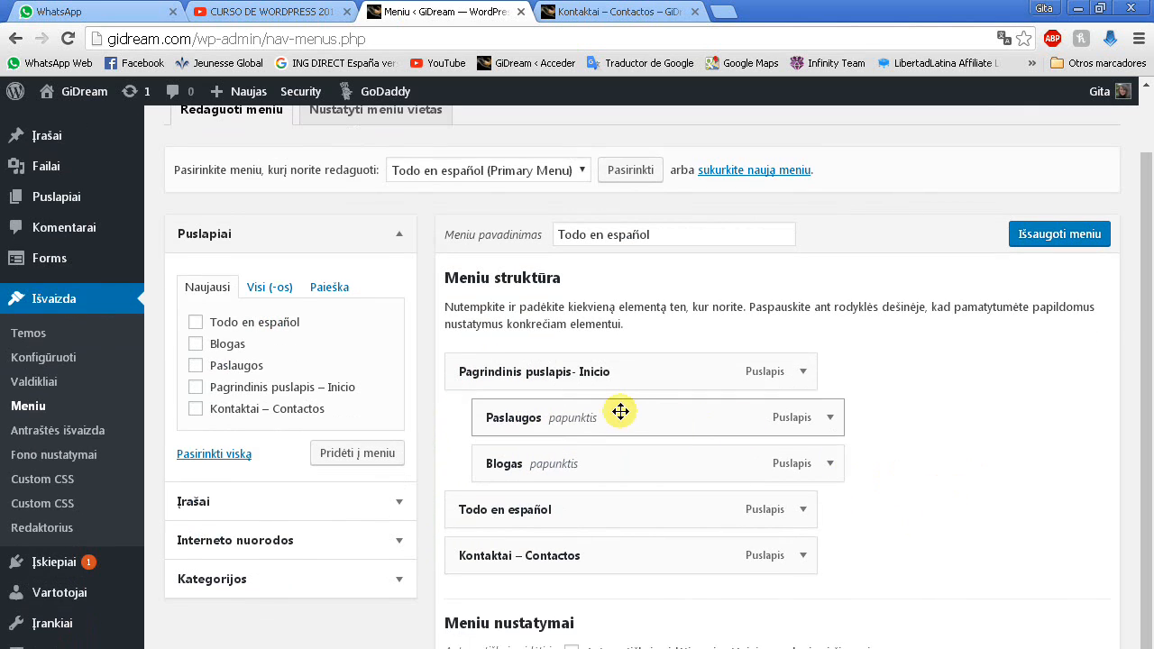
pyautogui.moveTo(611, 414); pyautogui.dragTo(600, 447)
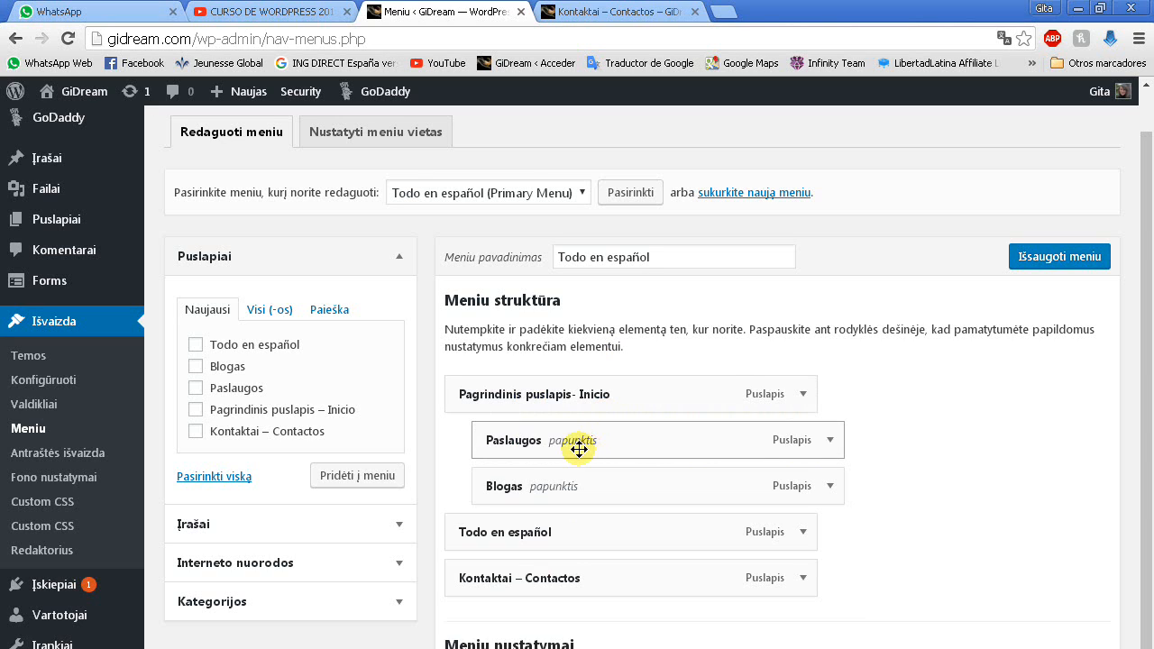
pyautogui.moveTo(575, 446)
pyautogui.mouseDown()
pyautogui.moveTo(533, 438)
pyautogui.moveTo(554, 442)
pyautogui.mouseUp()
pyautogui.moveTo(549, 484)
pyautogui.mouseDown()
pyautogui.moveTo(523, 485)
pyautogui.moveTo(532, 490)
pyautogui.mouseUp()
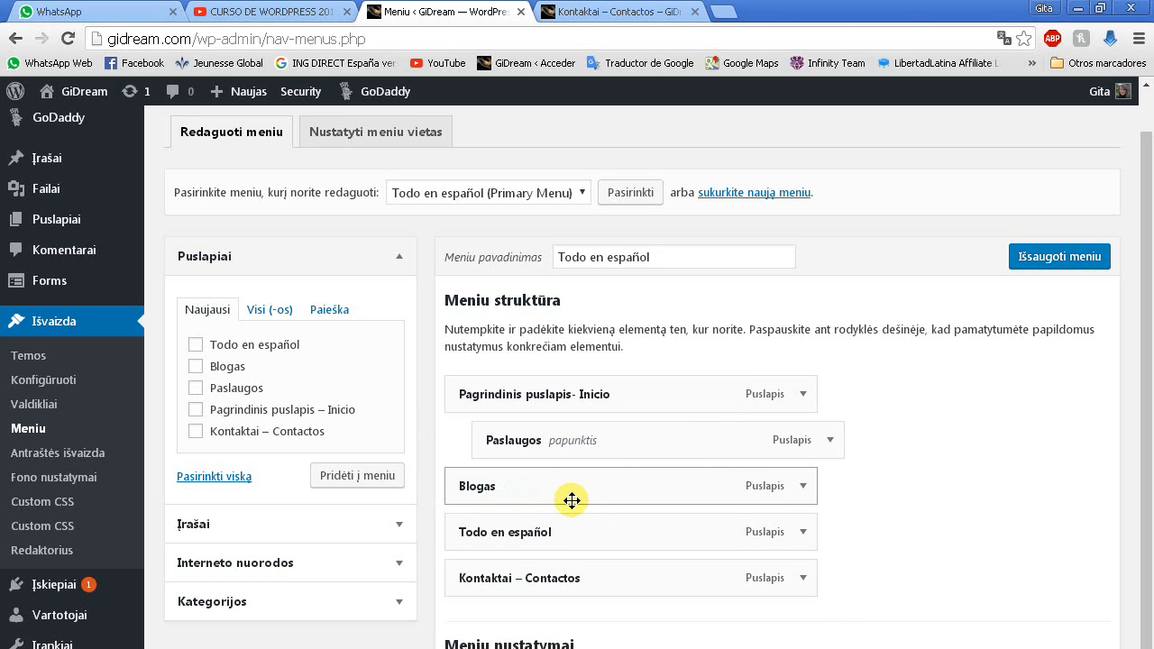
pyautogui.moveTo(492, 440)
pyautogui.mouseDown()
pyautogui.moveTo(472, 418)
pyautogui.moveTo(488, 437)
pyautogui.moveTo(521, 442)
pyautogui.moveTo(498, 444)
pyautogui.mouseUp()
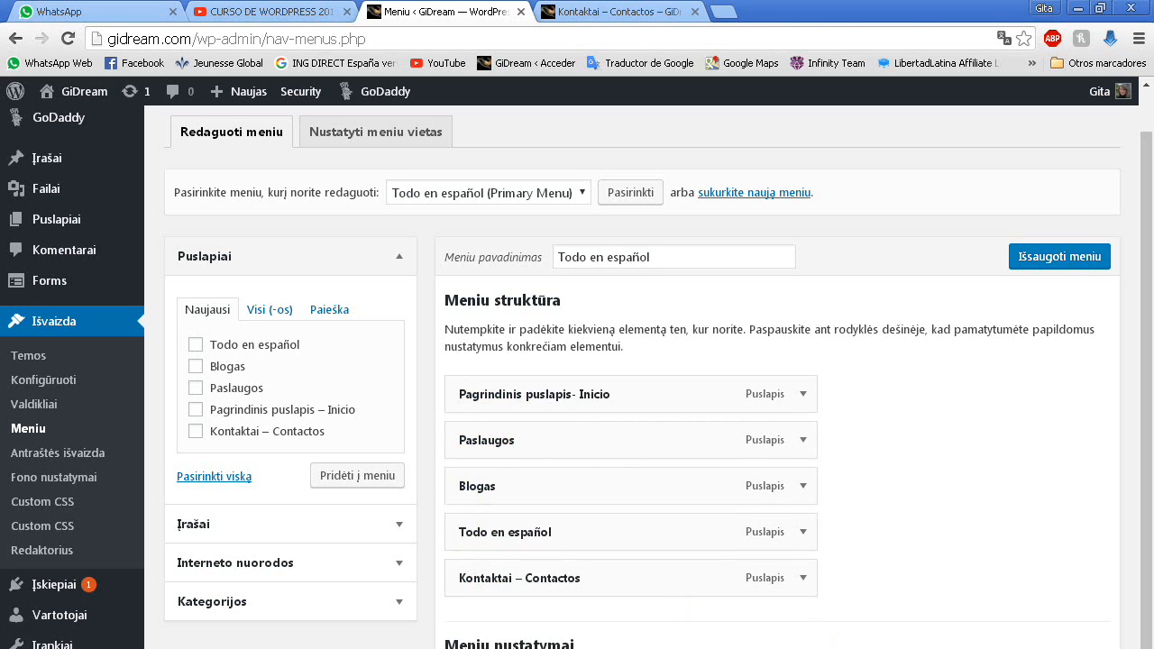
pyautogui.click(1060, 257)
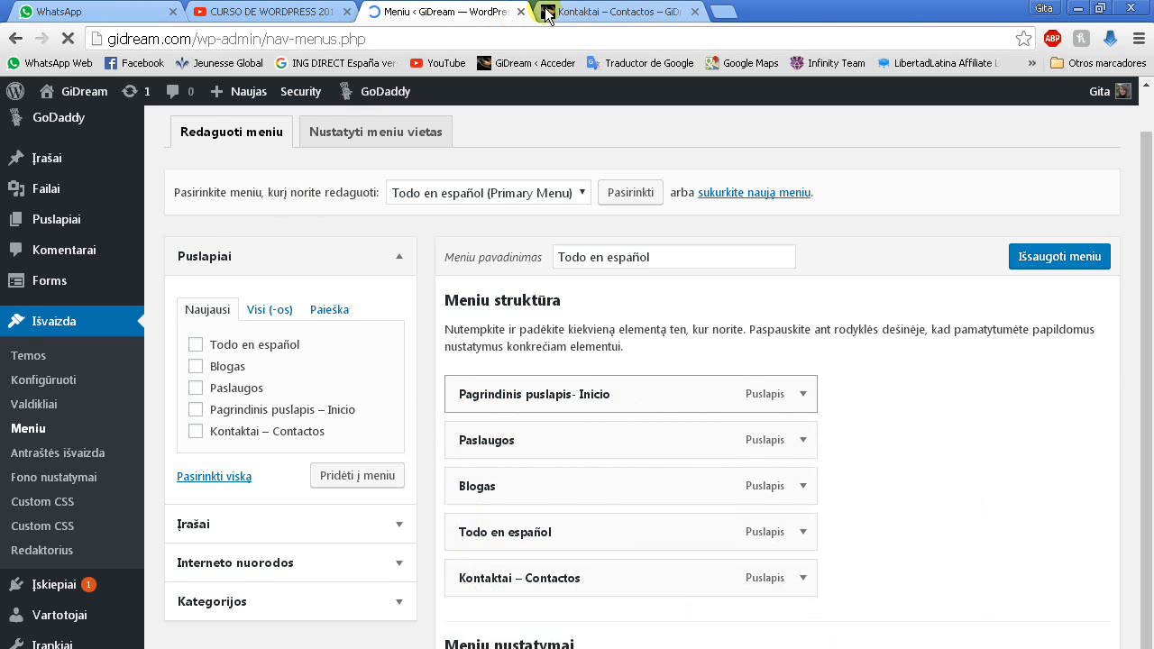
# Reload the live contact page to check the navigation menu, then open the Paslaugos page and look over its content
pyautogui.click(606, 13)
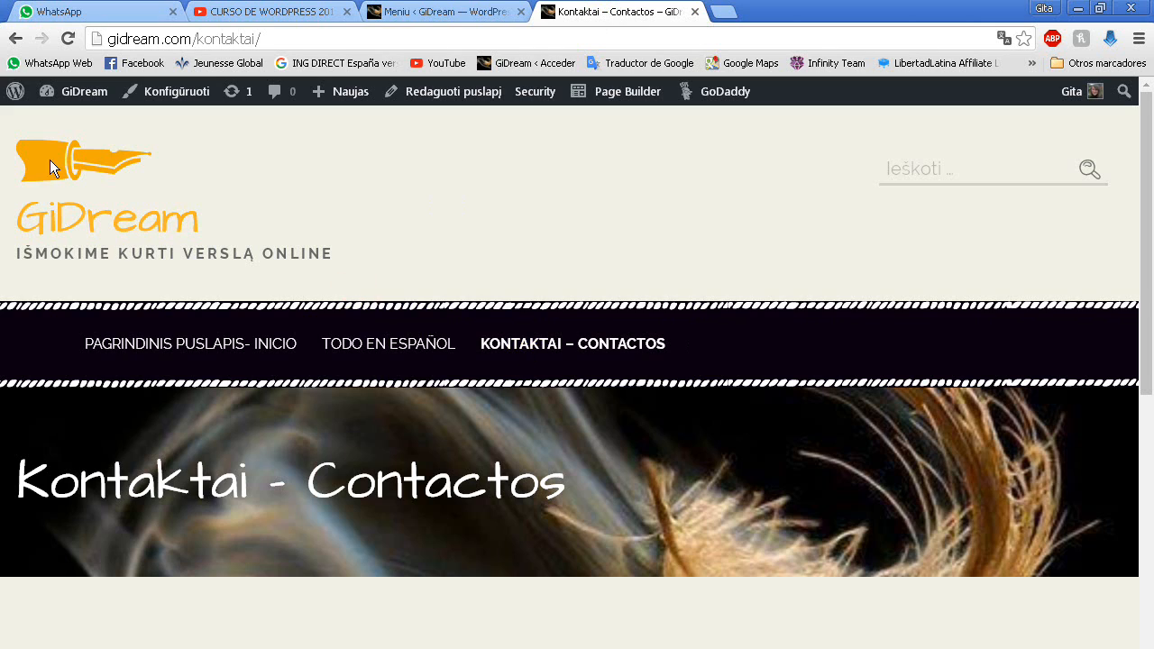
pyautogui.click(75, 38)
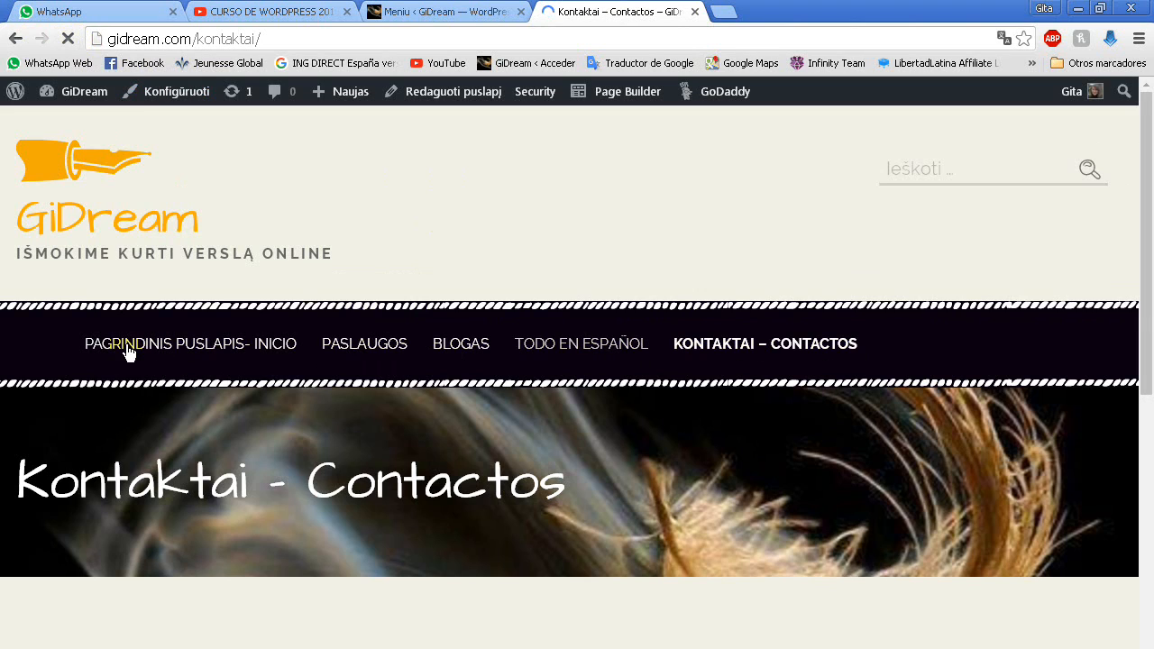
pyautogui.click(360, 346)
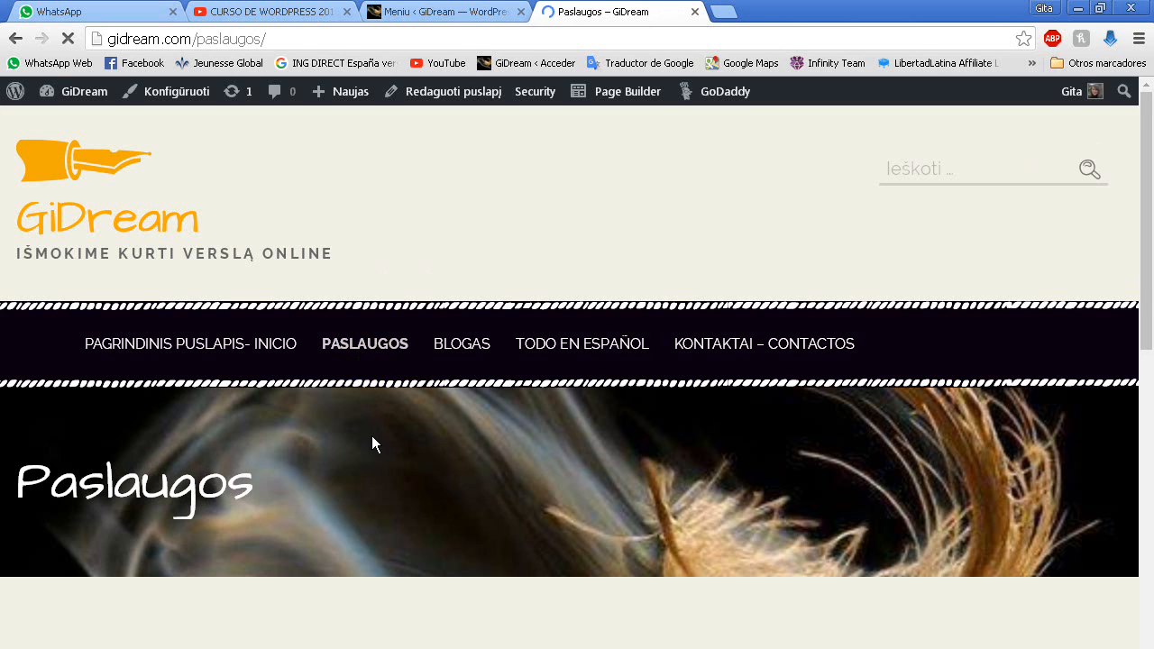
pyautogui.scroll(-4, 371, 436)
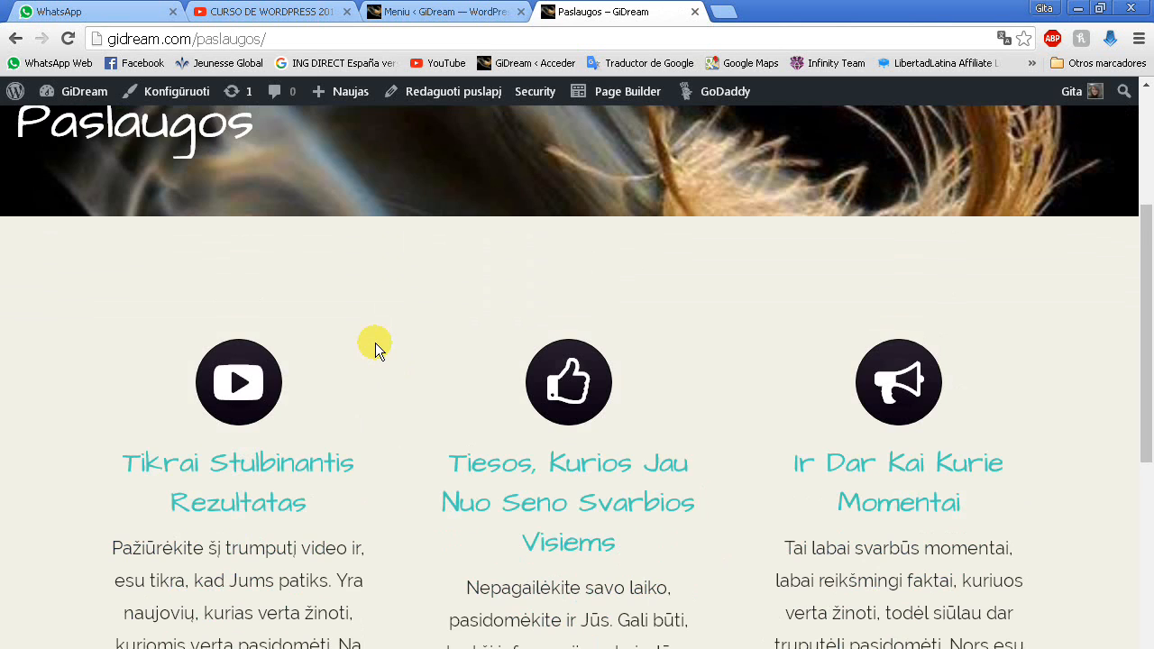
pyautogui.scroll(-5, 375, 344)
pyautogui.scroll(2, 366, 341)
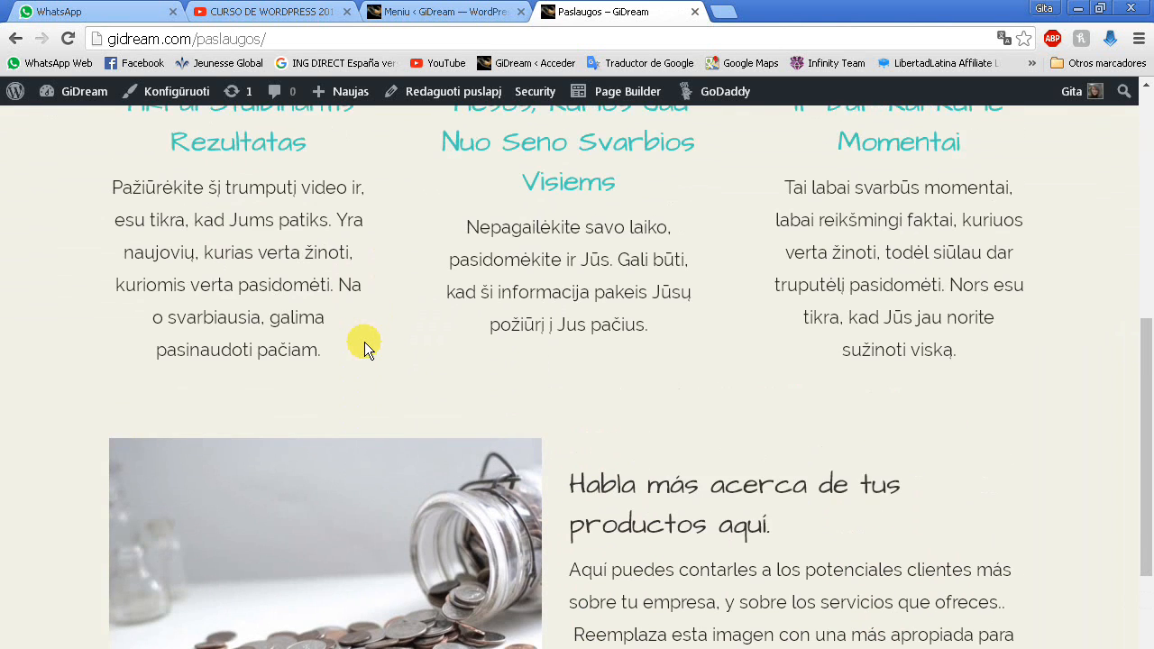
pyautogui.scroll(1, 389, 370)
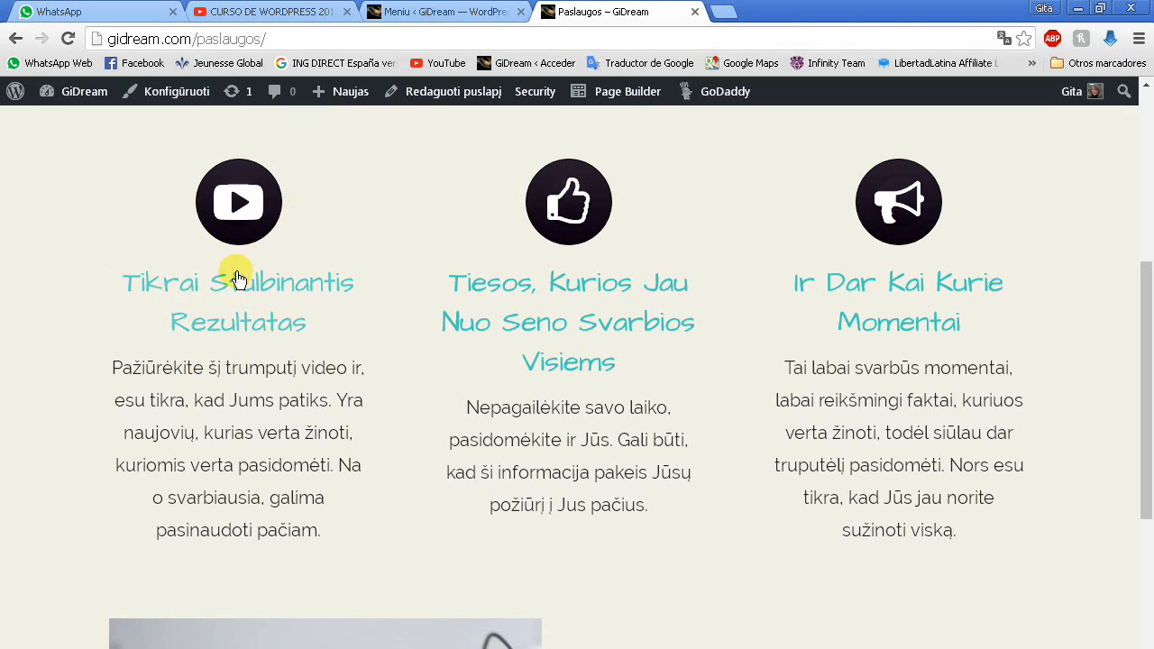
# Open the page linked from the Tikrai Stulbinantis Rezultatas video icon, pause its video, and close that page
pyautogui.click(233, 201)
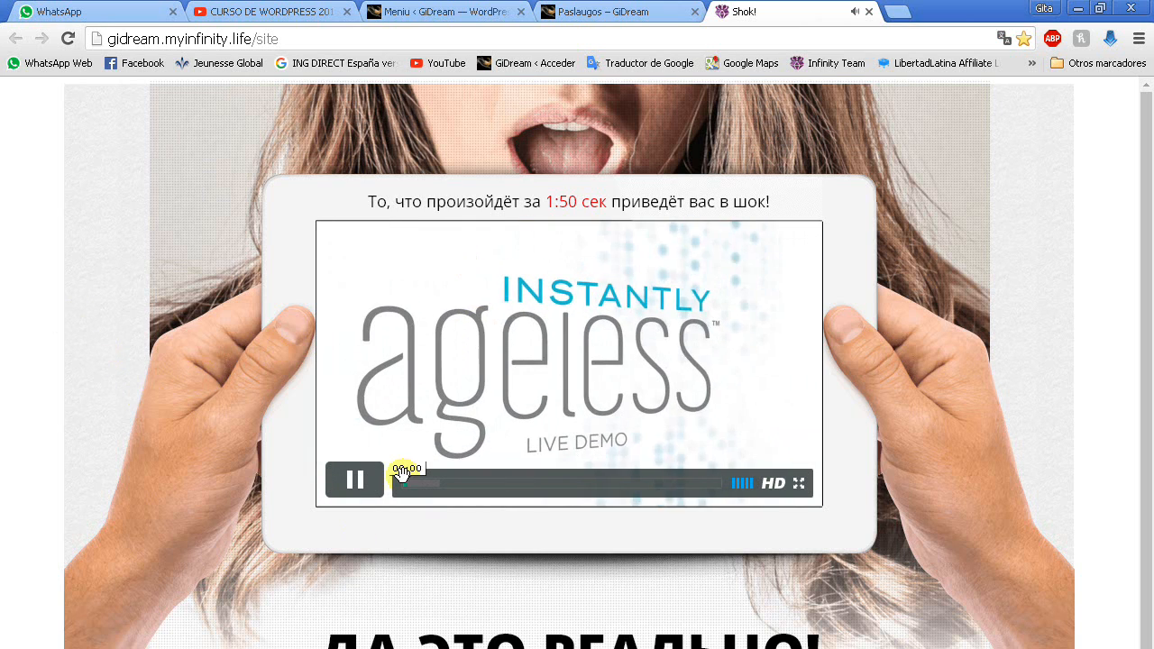
pyautogui.click(368, 478)
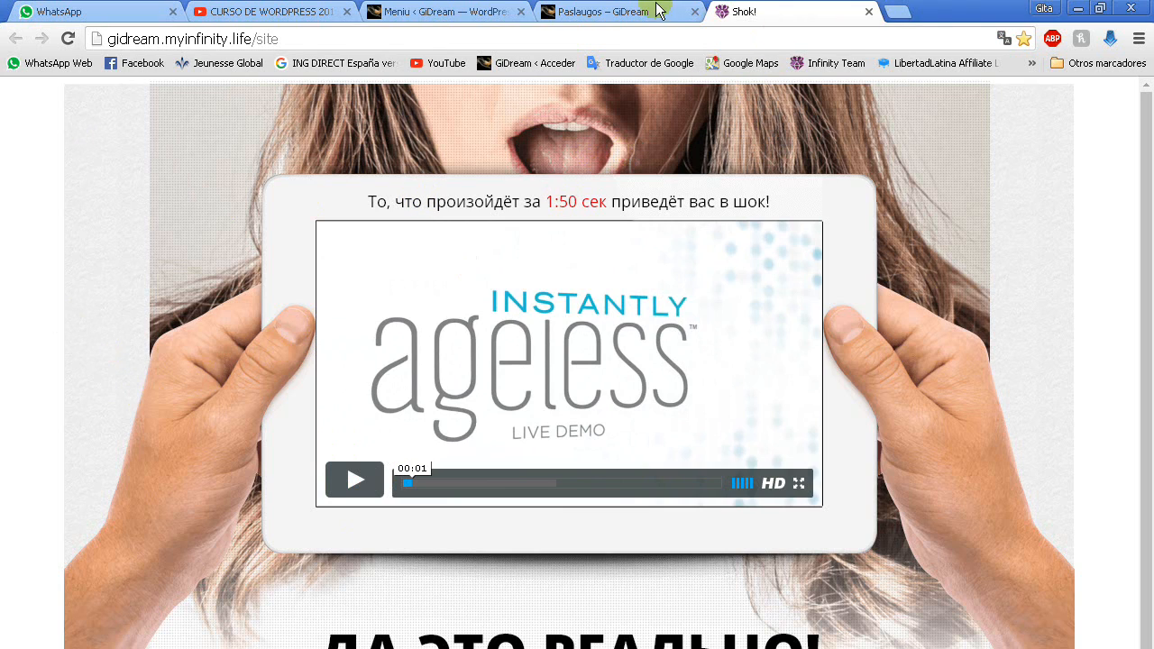
pyautogui.click(631, 12)
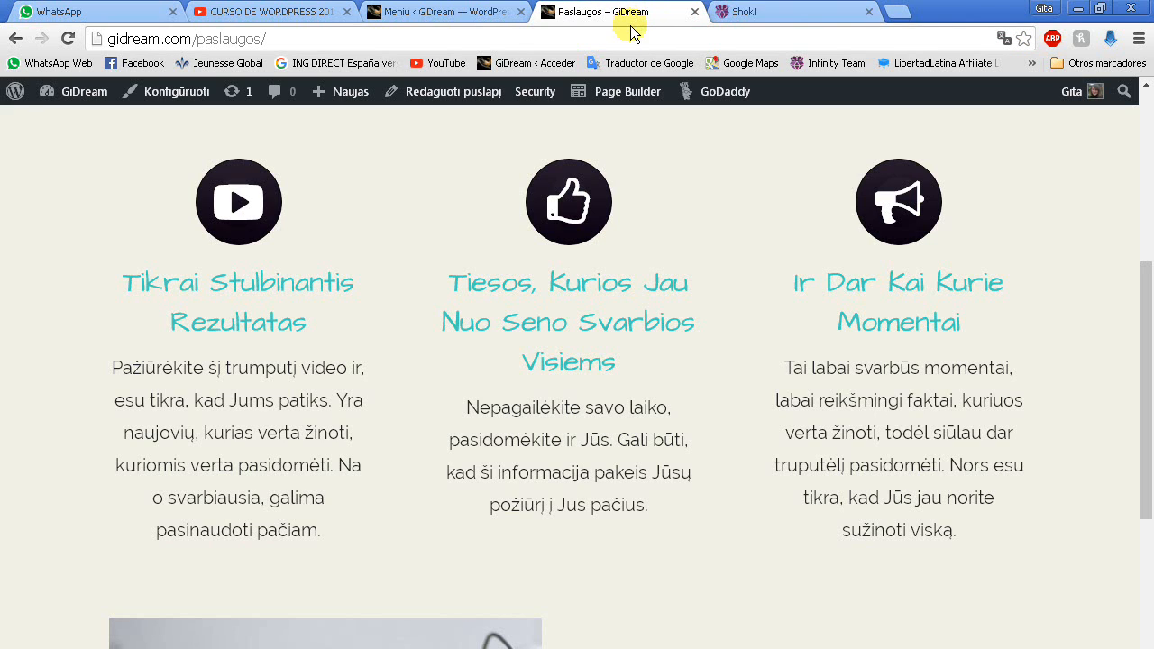
pyautogui.click(868, 12)
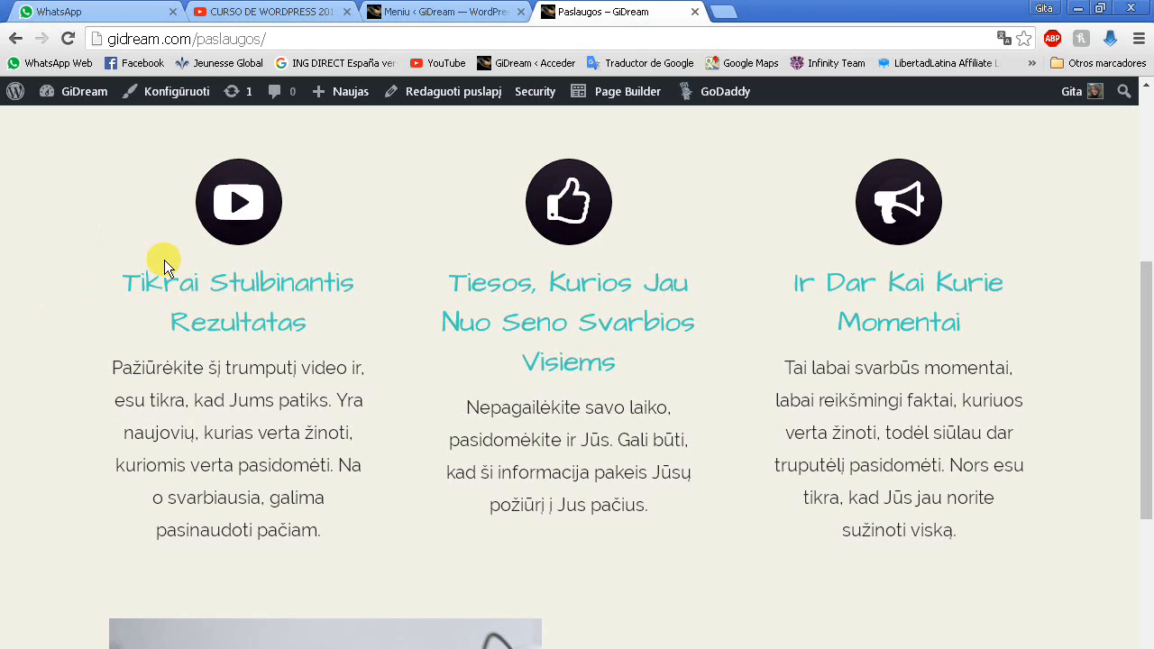
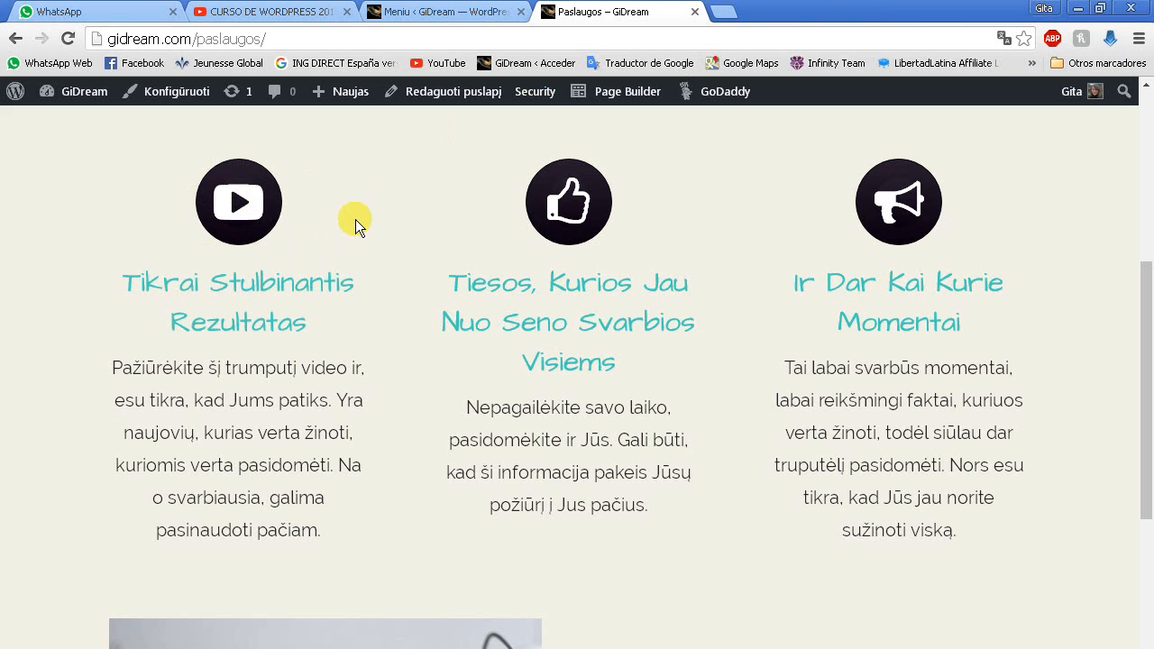
# Open the page linked from the thumbs-up icon on the Paslaugos page, look through its content, and close it
pyautogui.scroll(-1, 363, 246)
pyautogui.scroll(1, 363, 246)
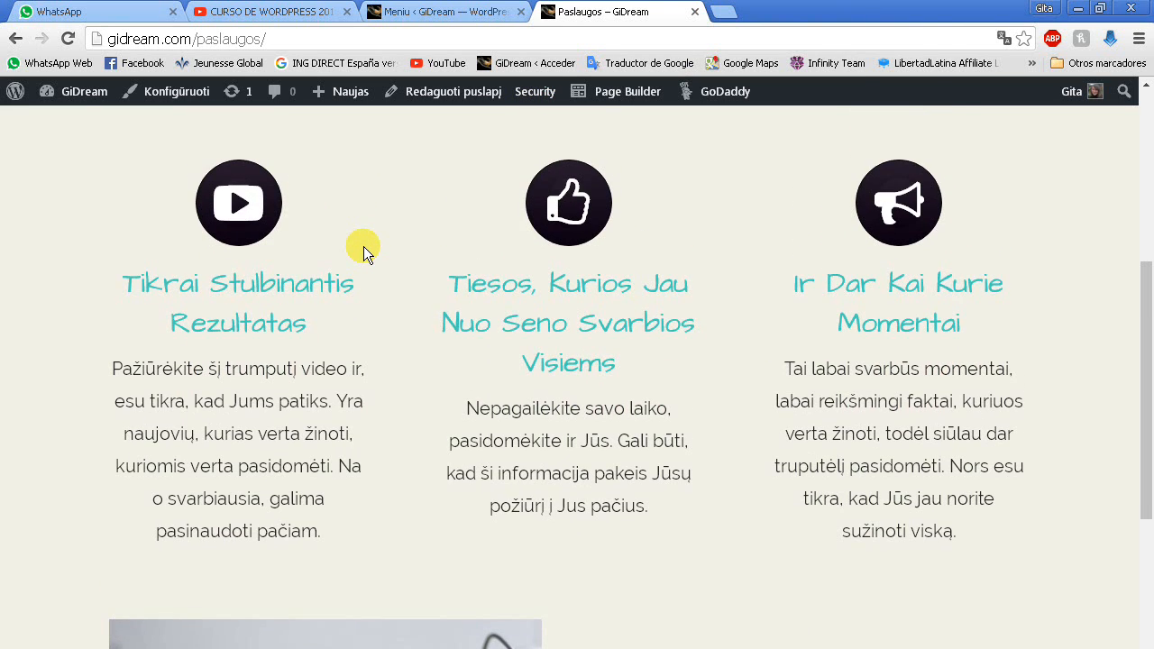
pyautogui.scroll(3, 364, 246)
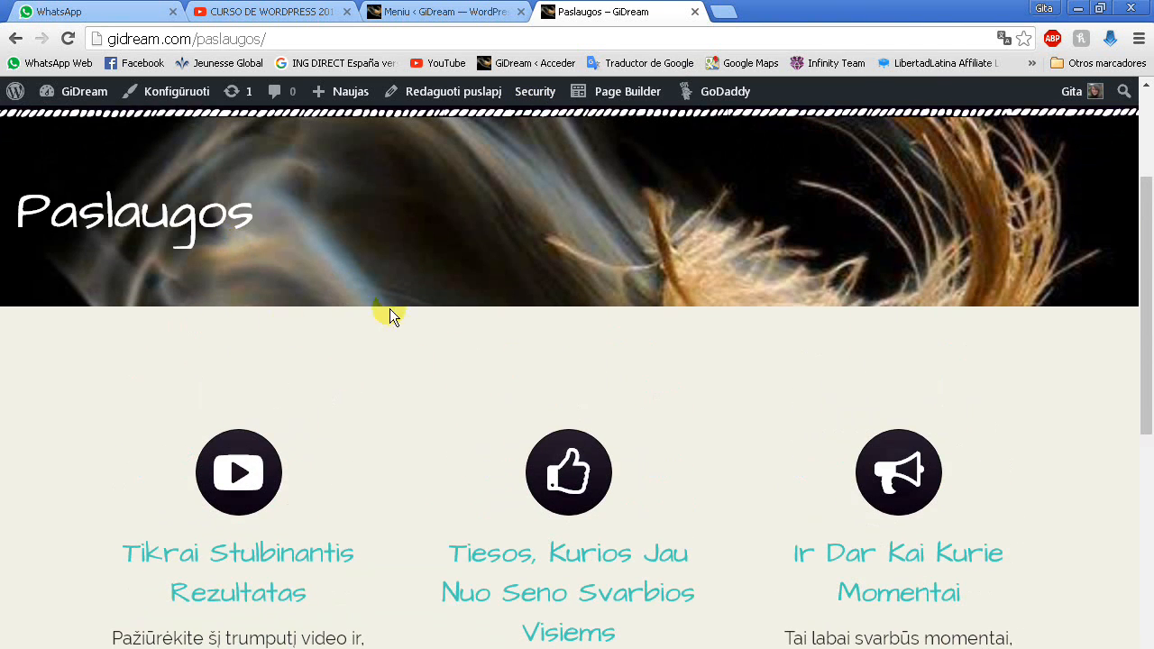
pyautogui.scroll(-1, 296, 372)
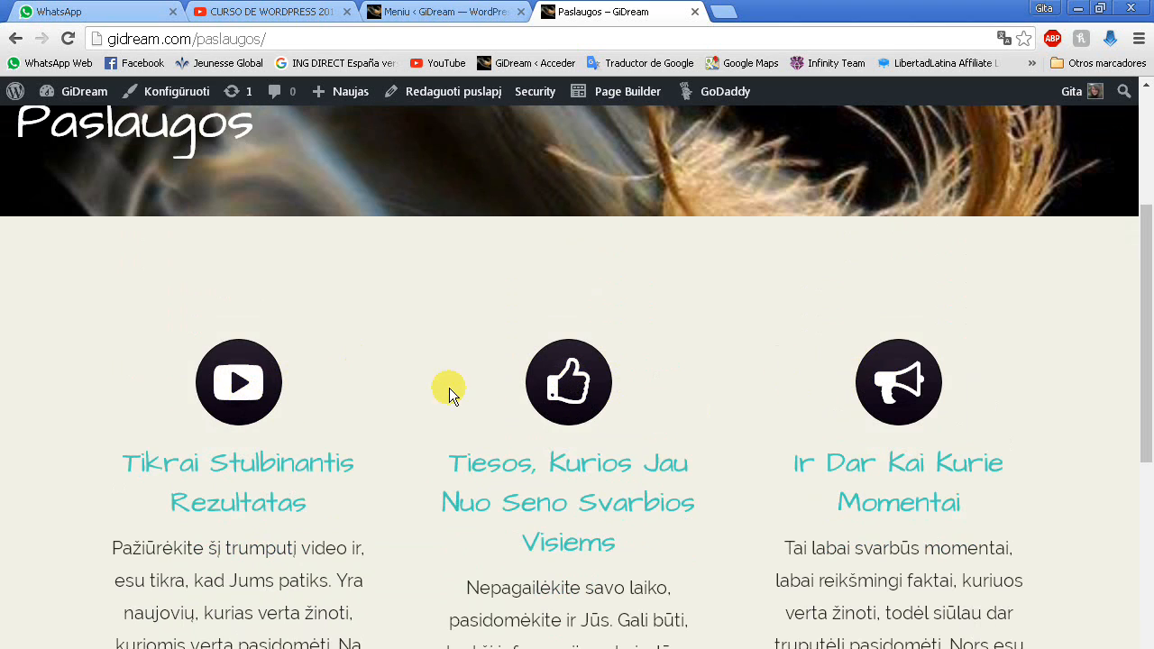
pyautogui.click(568, 377)
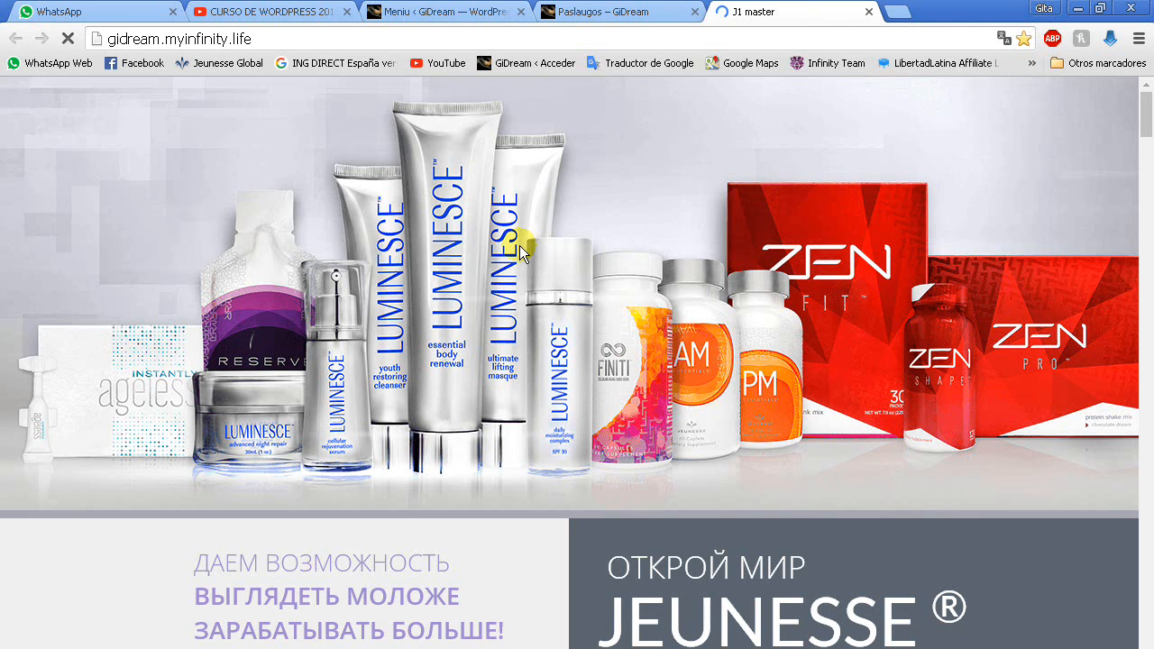
pyautogui.scroll(-2, 390, 295)
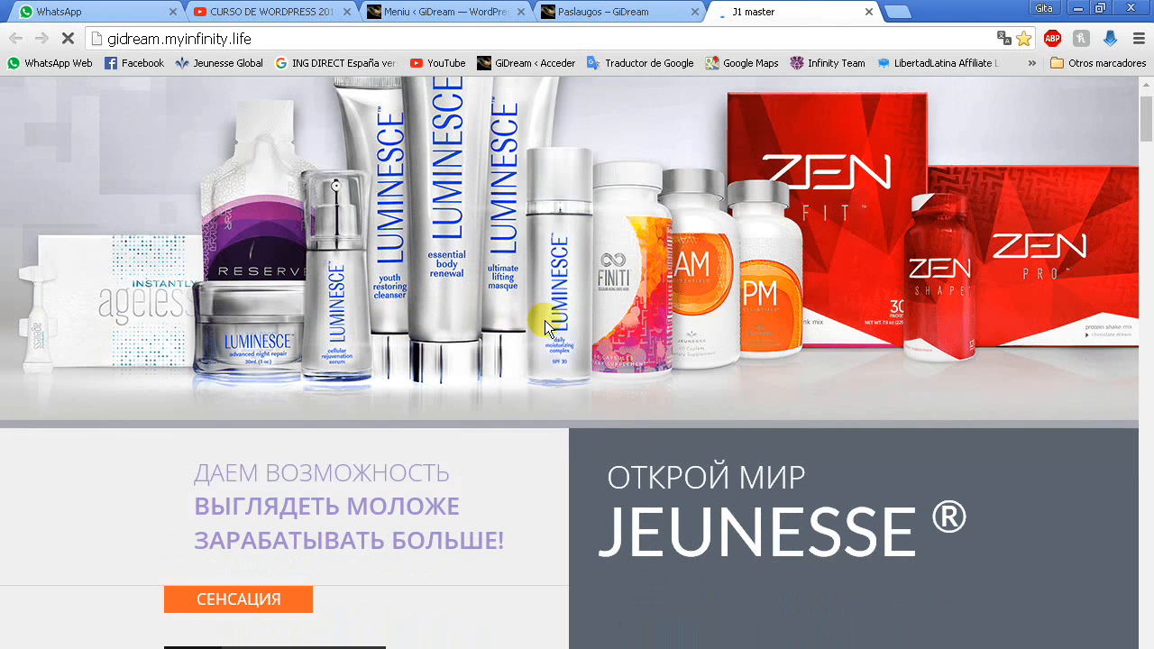
pyautogui.scroll(-14, 520, 295)
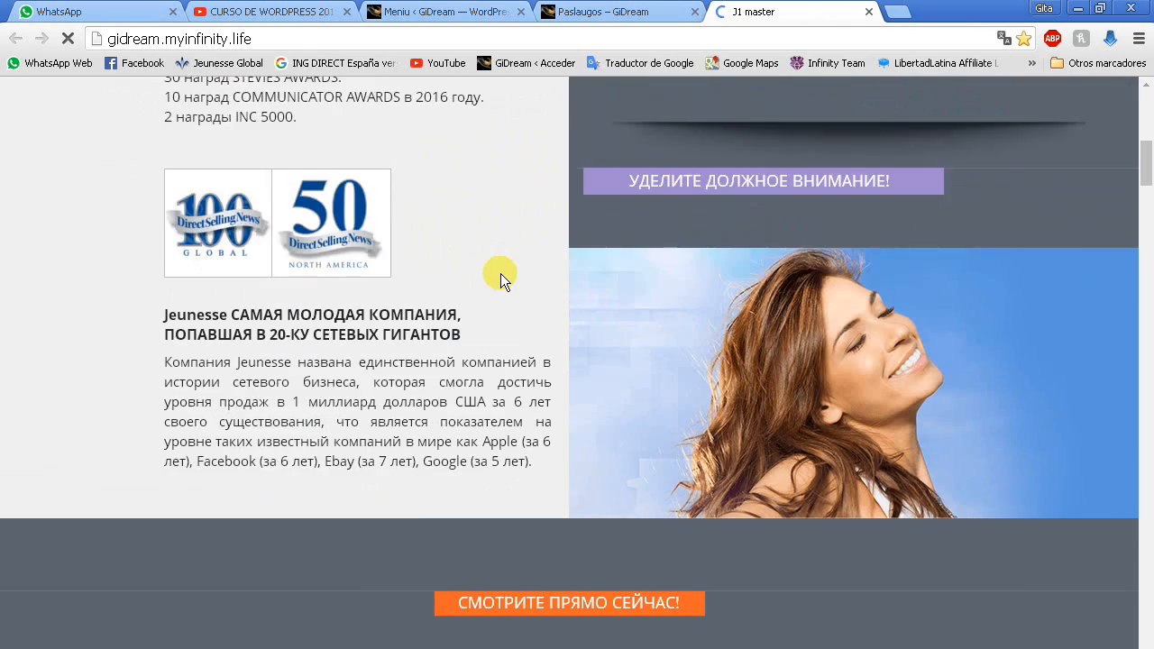
pyautogui.scroll(-10, 495, 276)
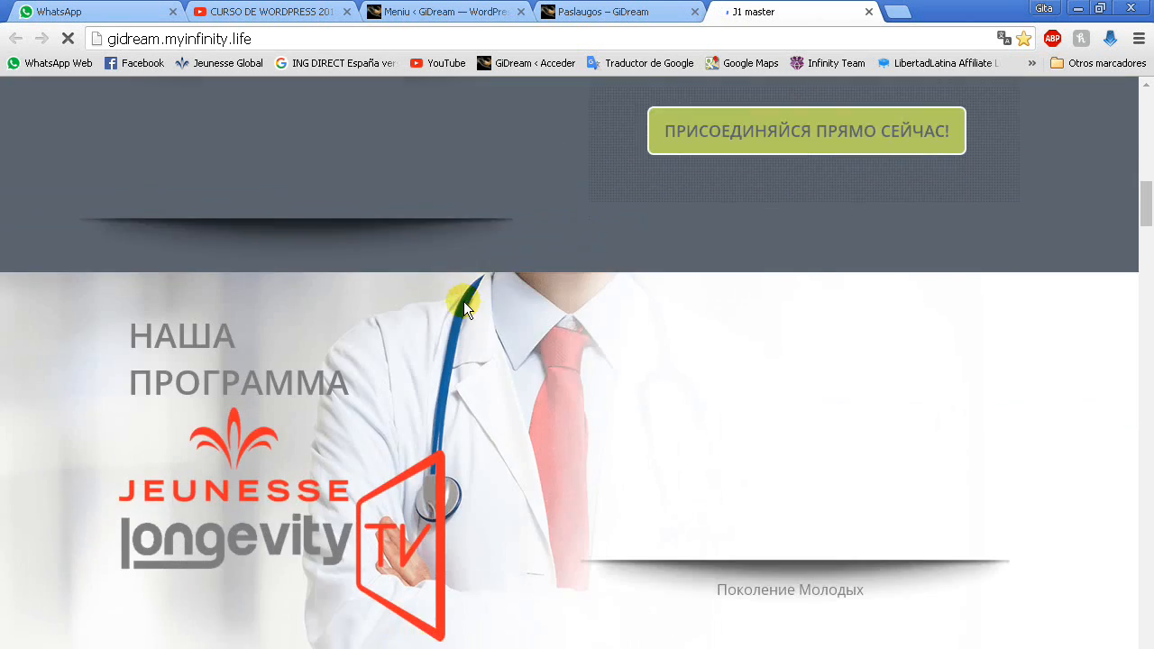
pyautogui.scroll(-4, 456, 299)
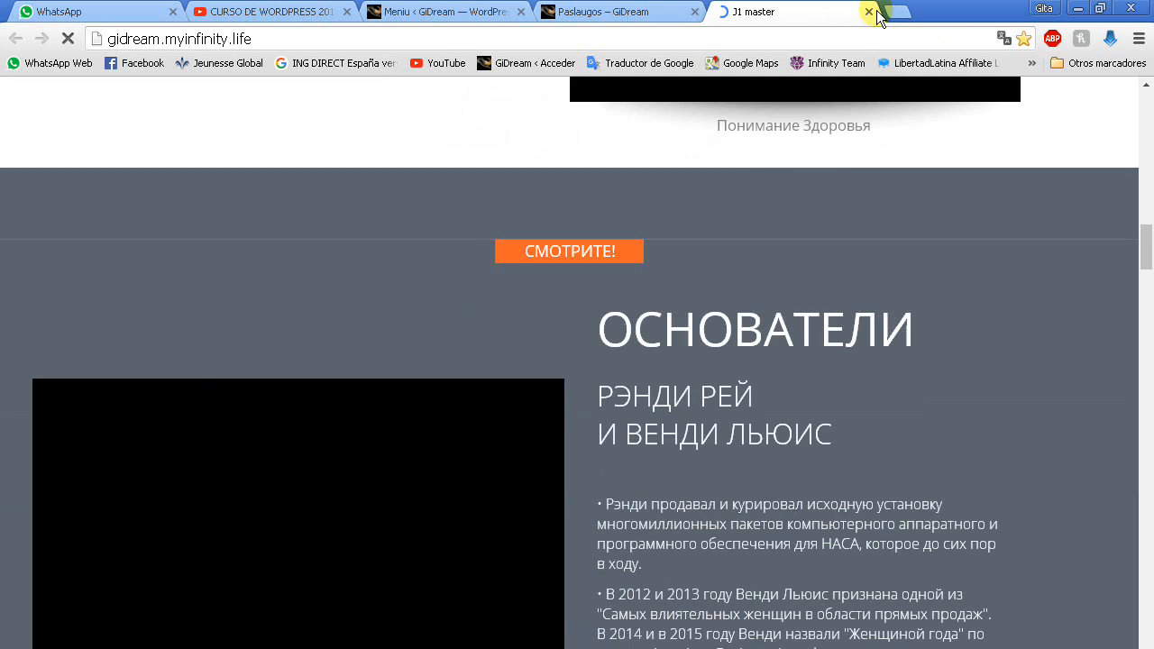
pyautogui.click(869, 12)
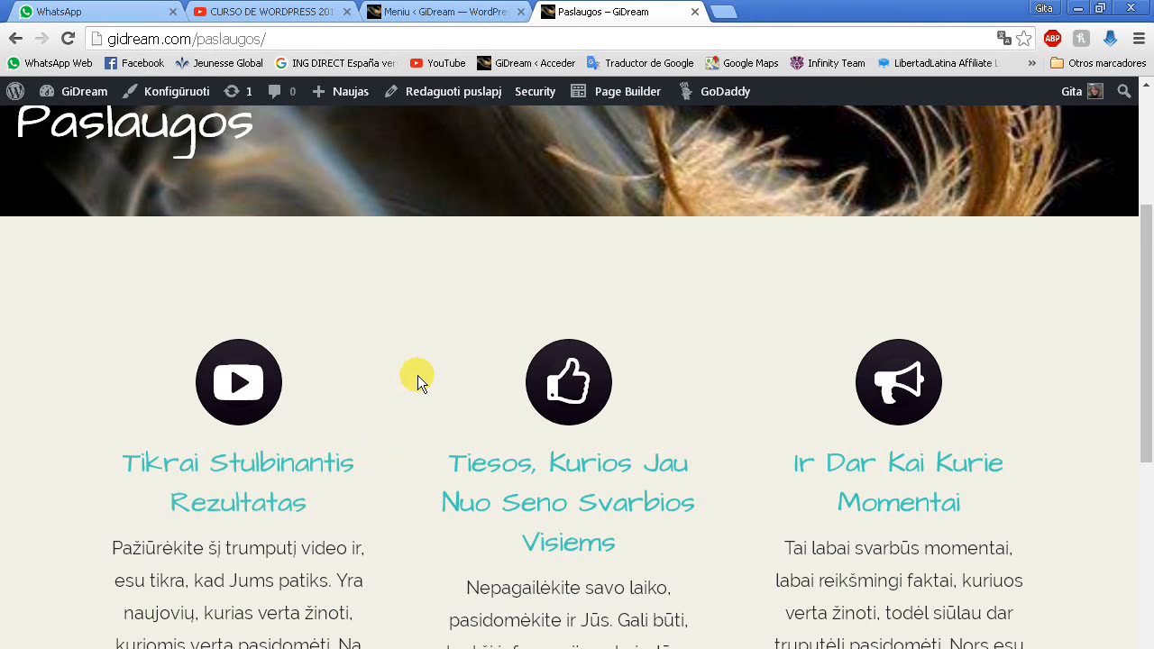
# Back in the Todo en español menu structure, nest Paslaugos as a sub-item under Pagrindinis puslapis- Inicio and save the menu
pyautogui.scroll(4, 400, 366)
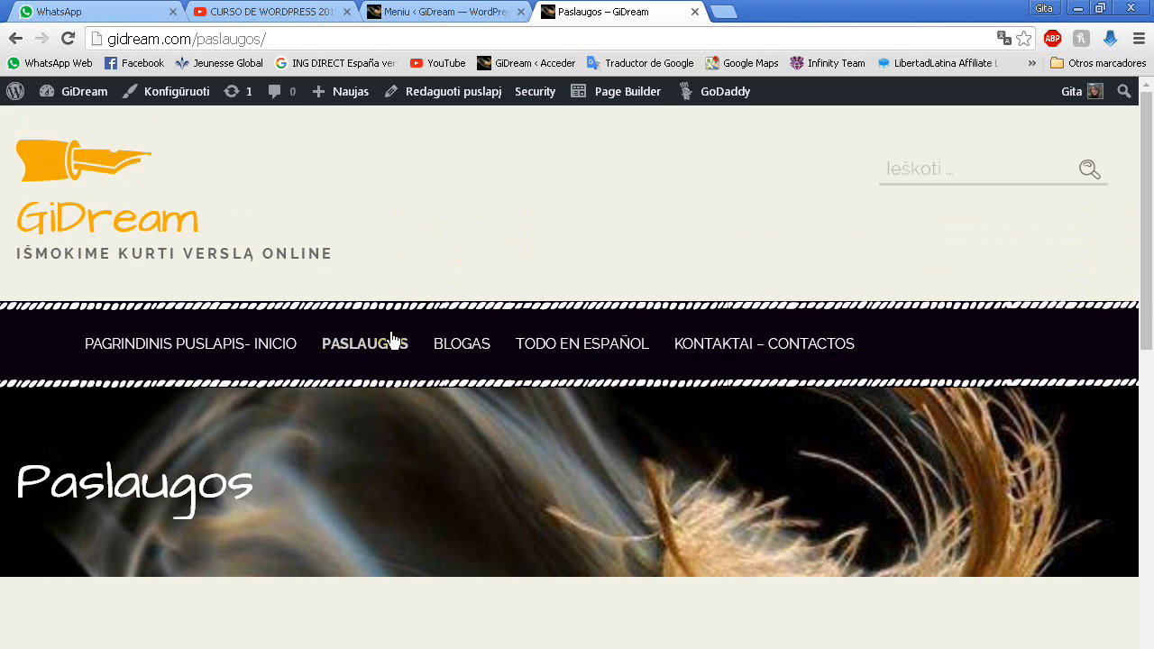
pyautogui.scroll(-1, 454, 225)
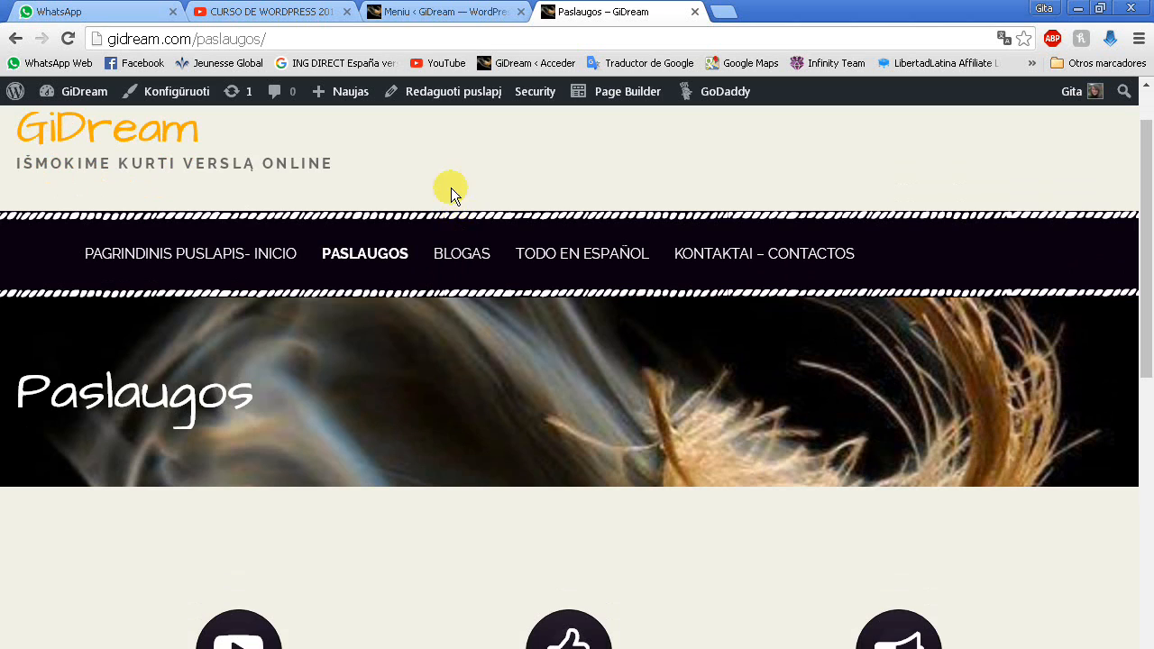
pyautogui.click(411, 12)
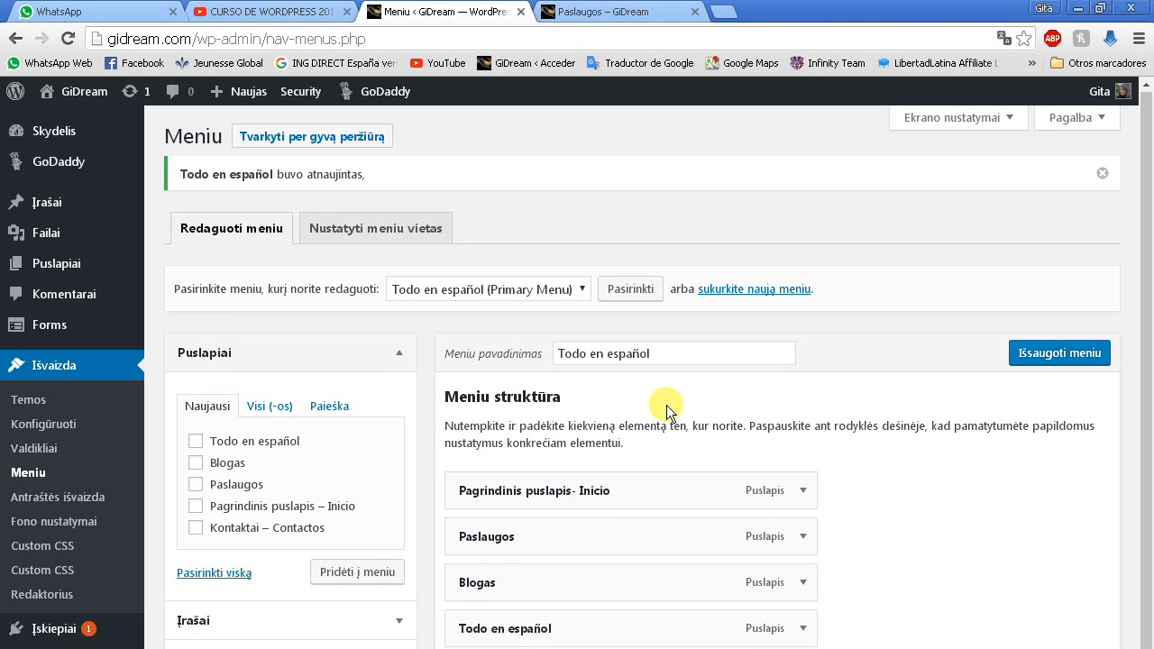
pyautogui.scroll(-3, 901, 446)
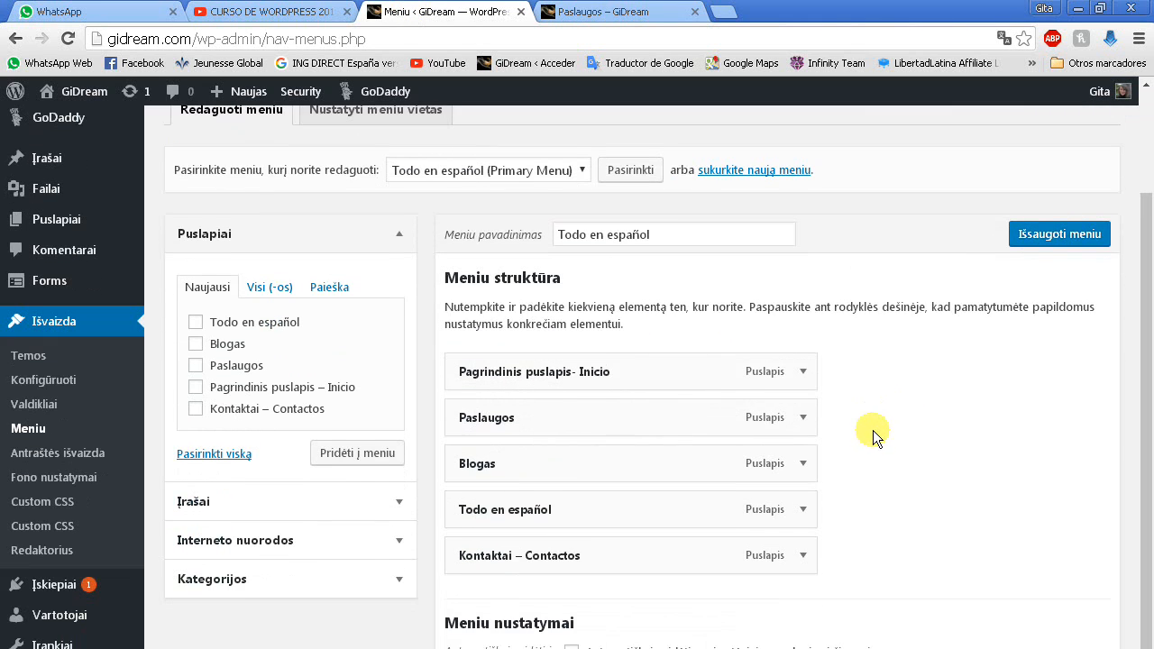
pyautogui.moveTo(587, 423); pyautogui.dragTo(617, 470)
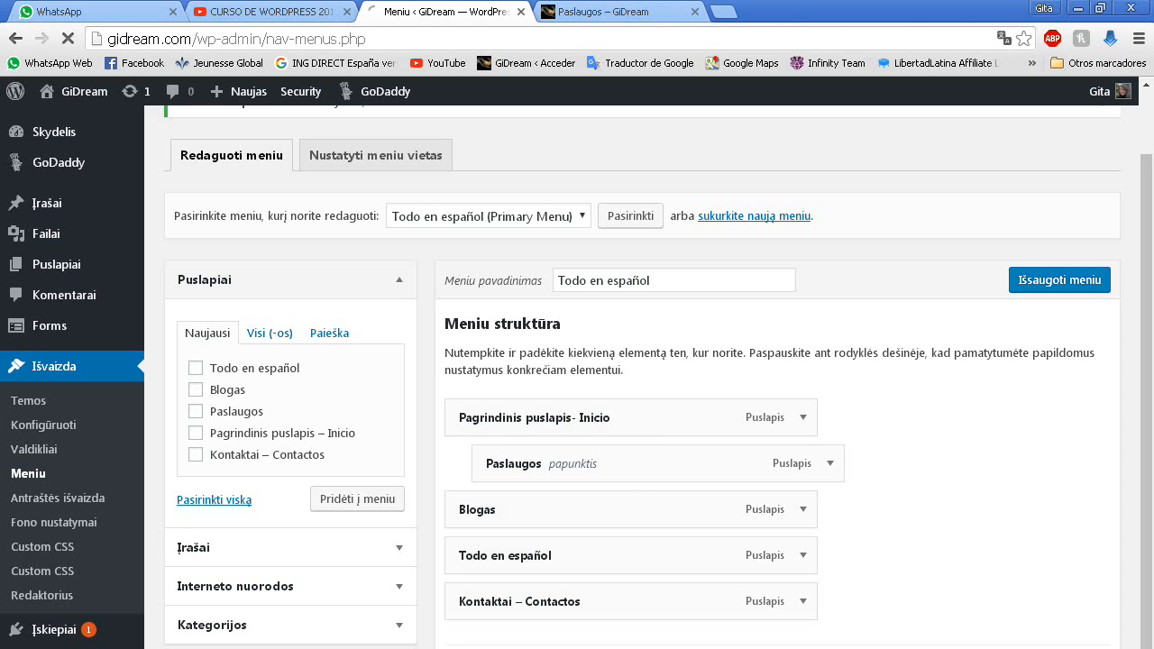
pyautogui.click(257, 158)
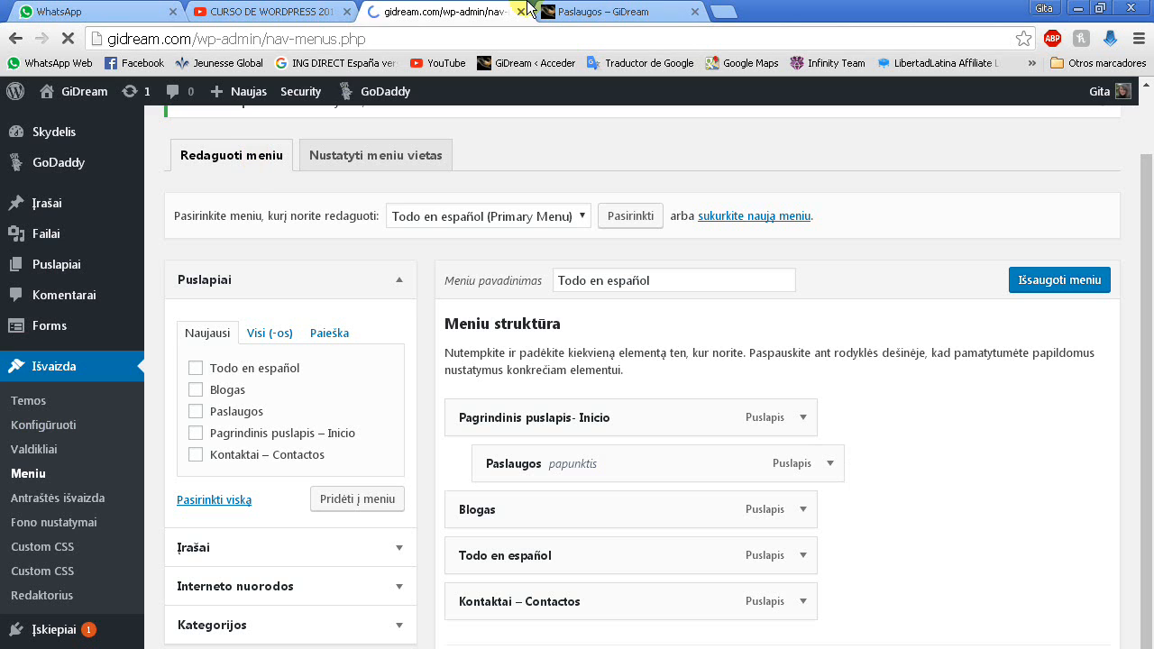
# Reload the live Paslaugos page and check the Pagrindinis puslapis- Inicio entry in the navigation menu for its sub-item
pyautogui.click(594, 12)
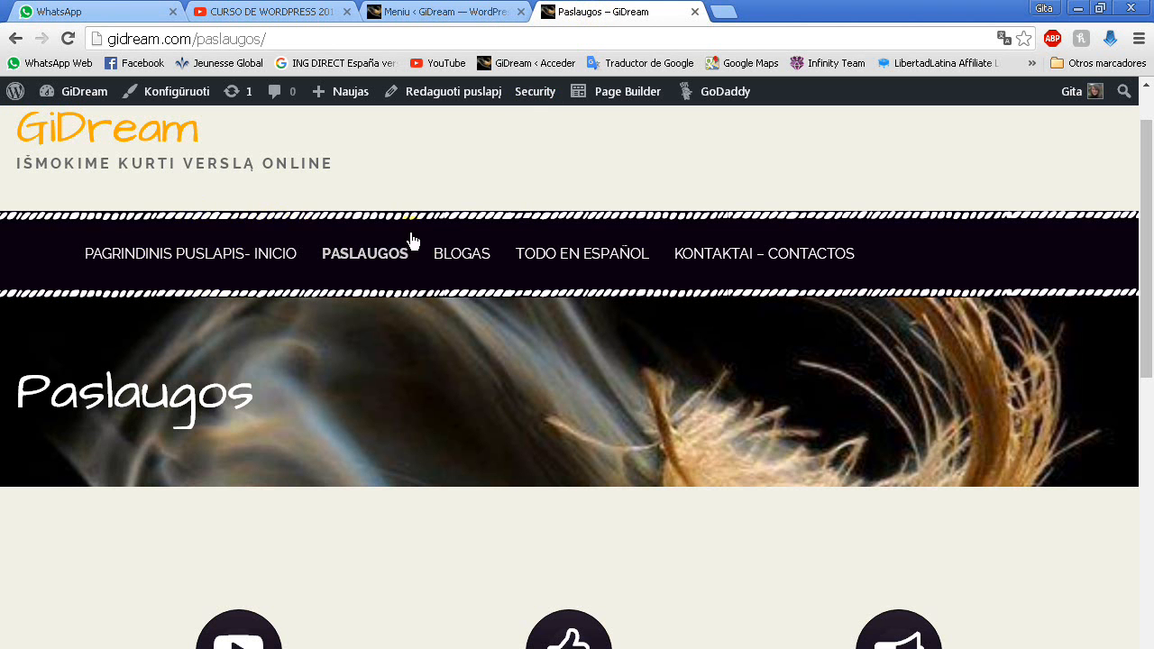
pyautogui.click(63, 36)
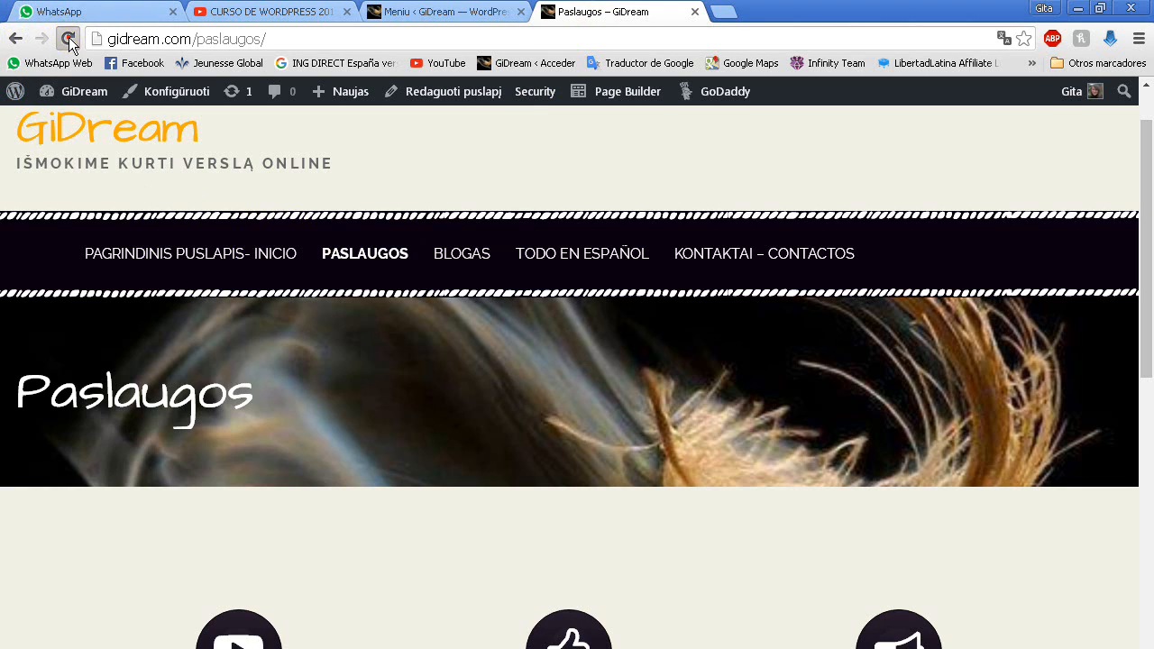
pyautogui.click(65, 38)
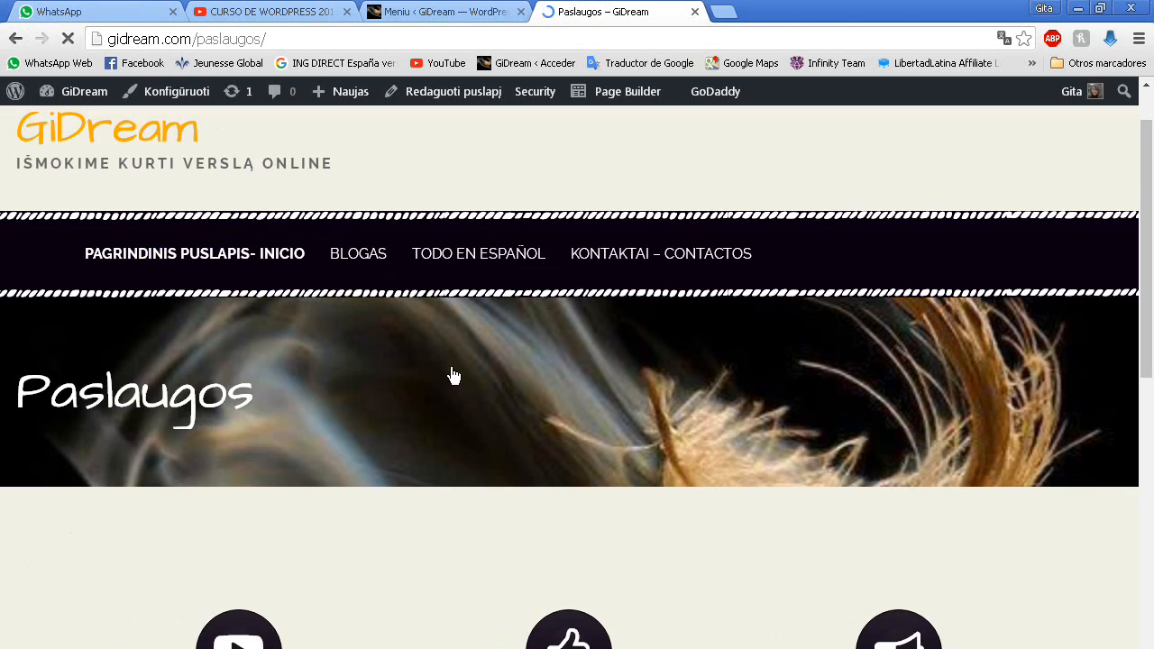
pyautogui.moveTo(186, 258)
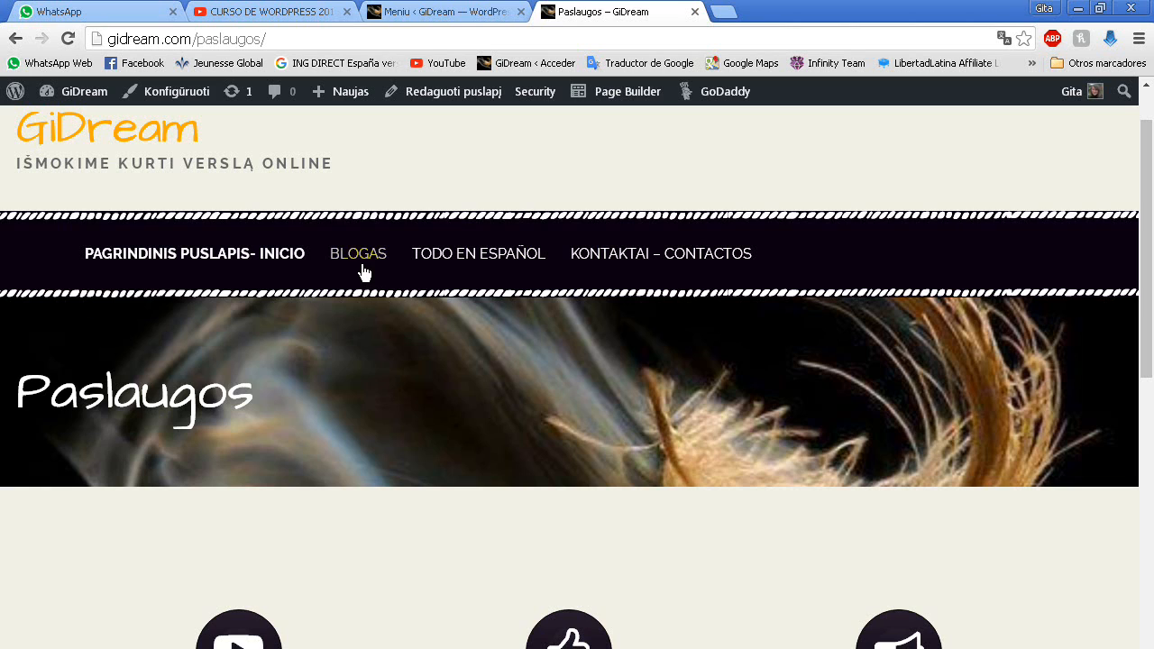
# Open the Valdikliai page in the site administration and add a Kalendorius widget to the Hero area
pyautogui.click(454, 11)
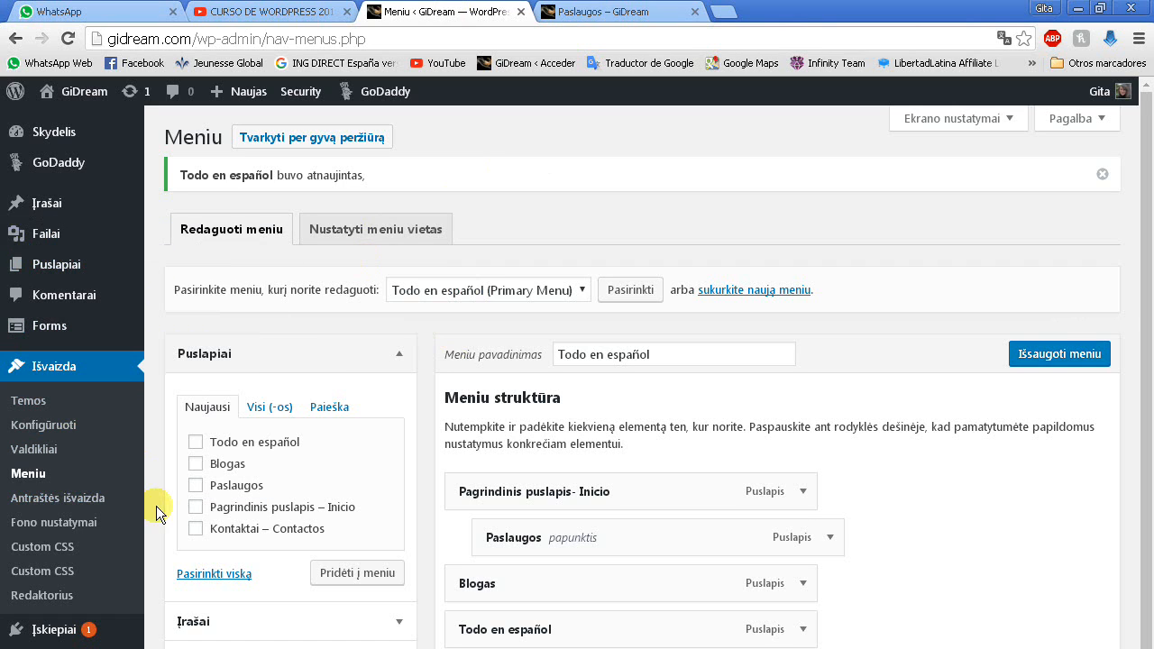
pyautogui.click(44, 454)
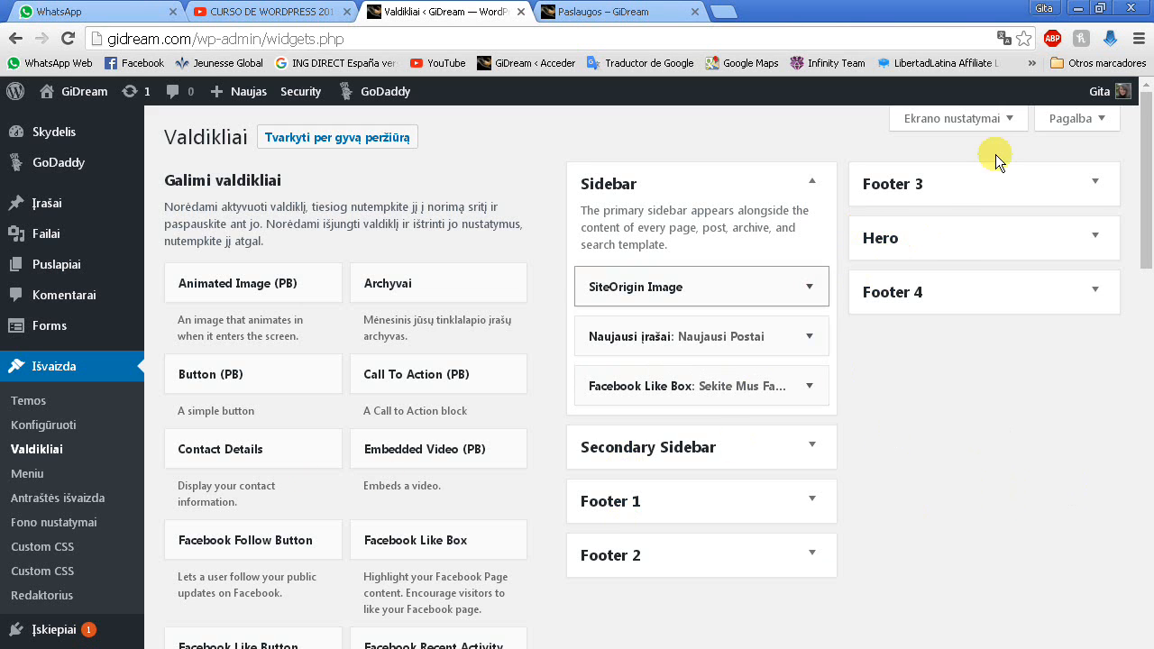
pyautogui.click(599, 10)
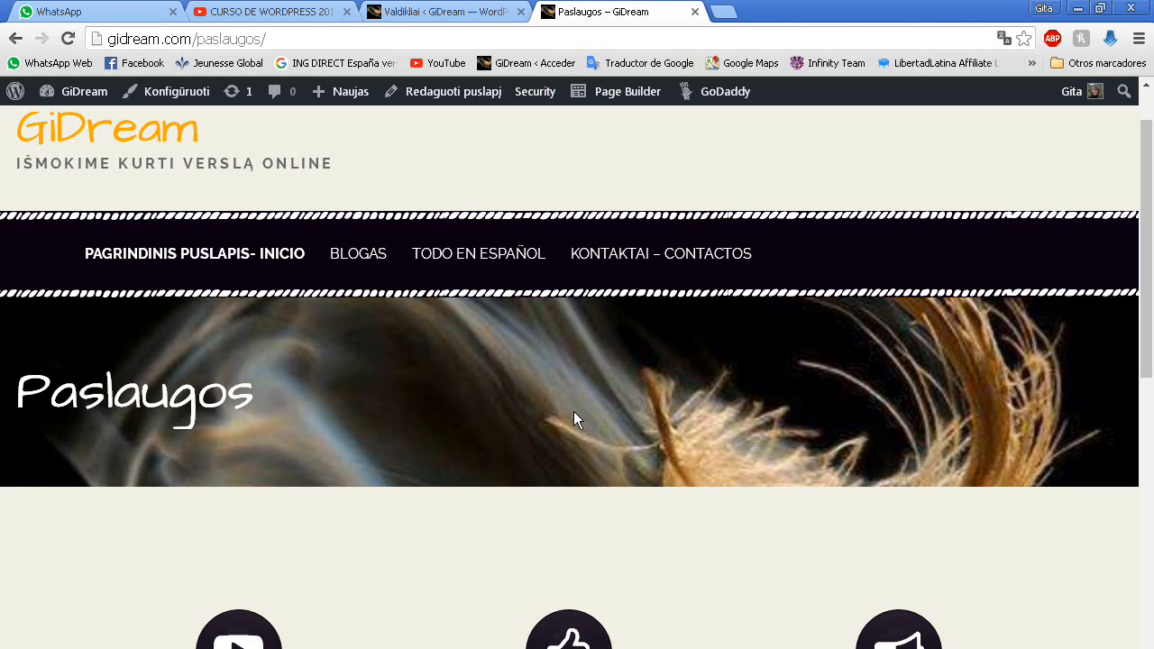
pyautogui.click(413, 12)
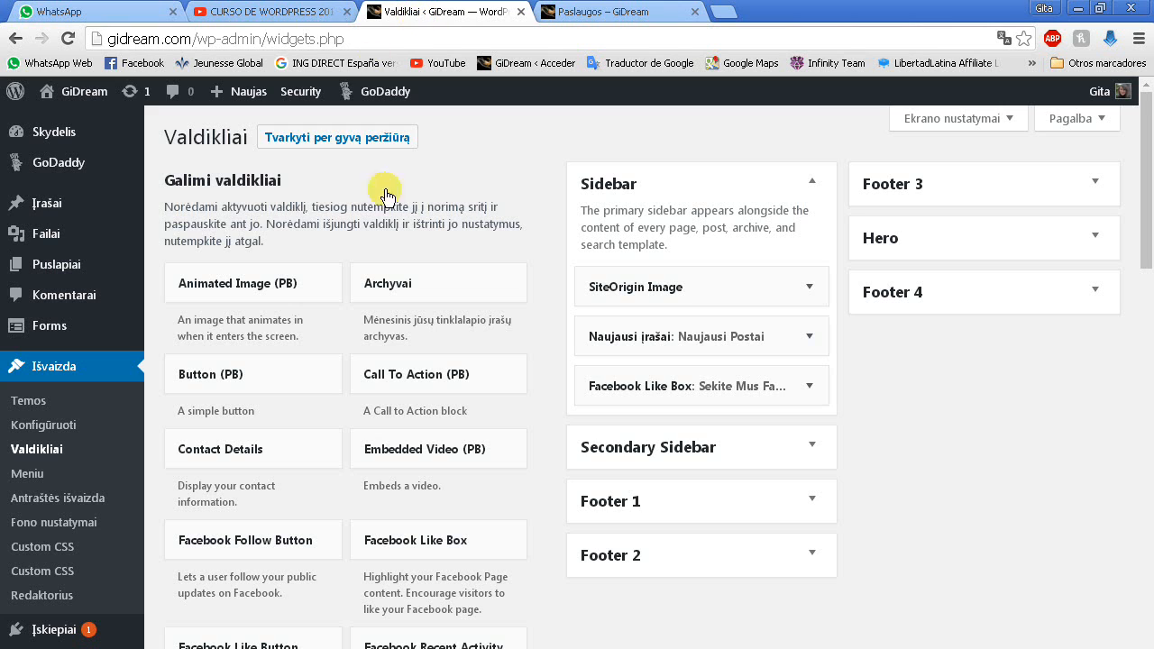
pyautogui.scroll(-1, 550, 575)
pyautogui.scroll(-3, 549, 574)
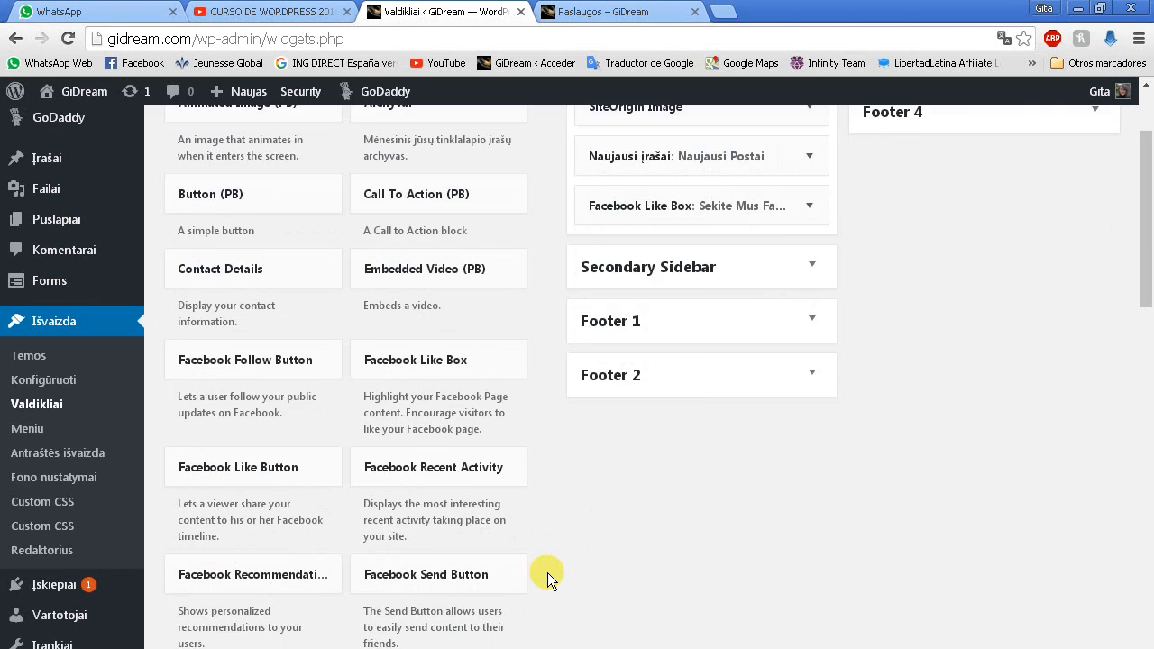
pyautogui.scroll(-1, 349, 570)
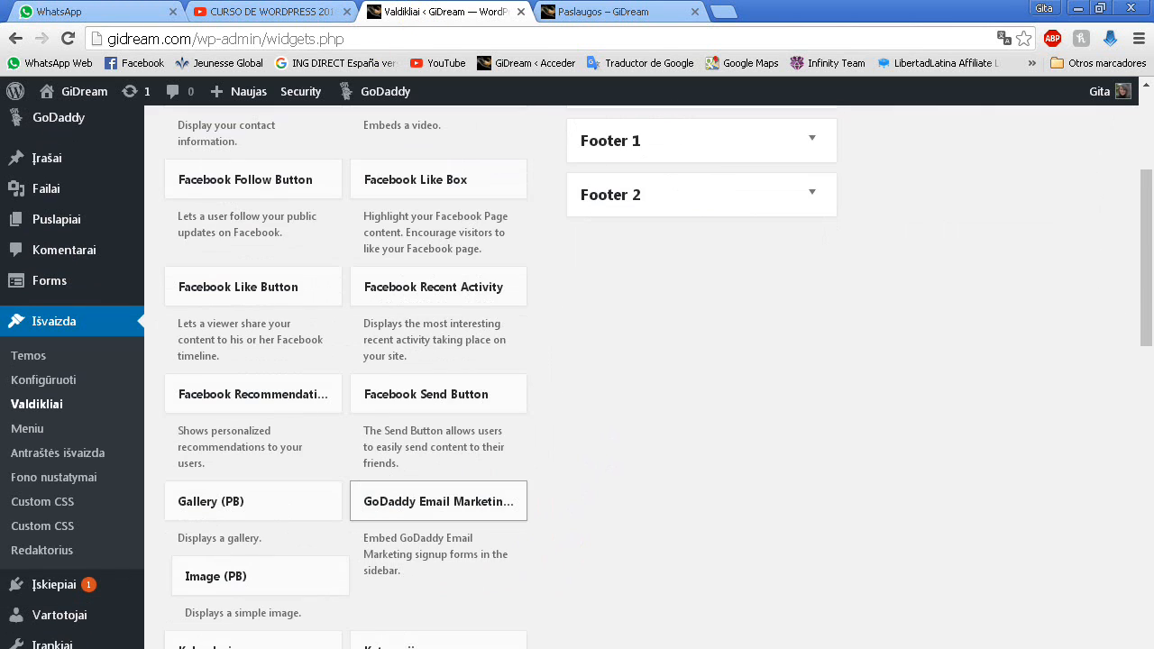
pyautogui.moveTo(217, 577); pyautogui.dragTo(224, 577)
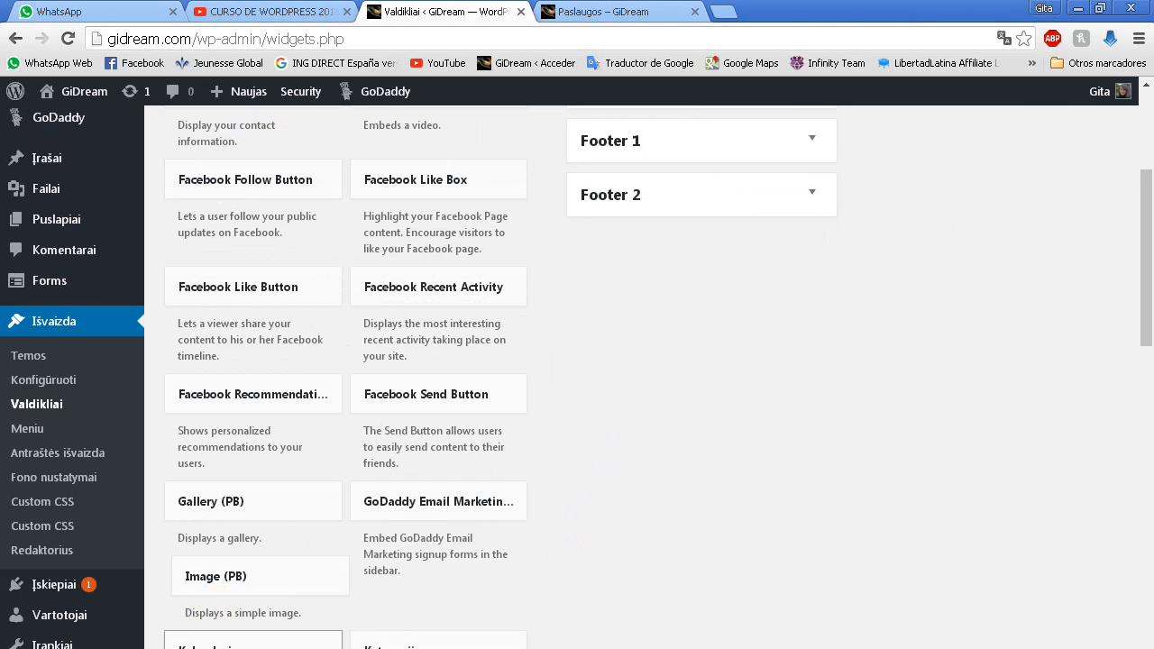
pyautogui.moveTo(189, 642); pyautogui.dragTo(956, 320)
pyautogui.scroll(4, 899, 397)
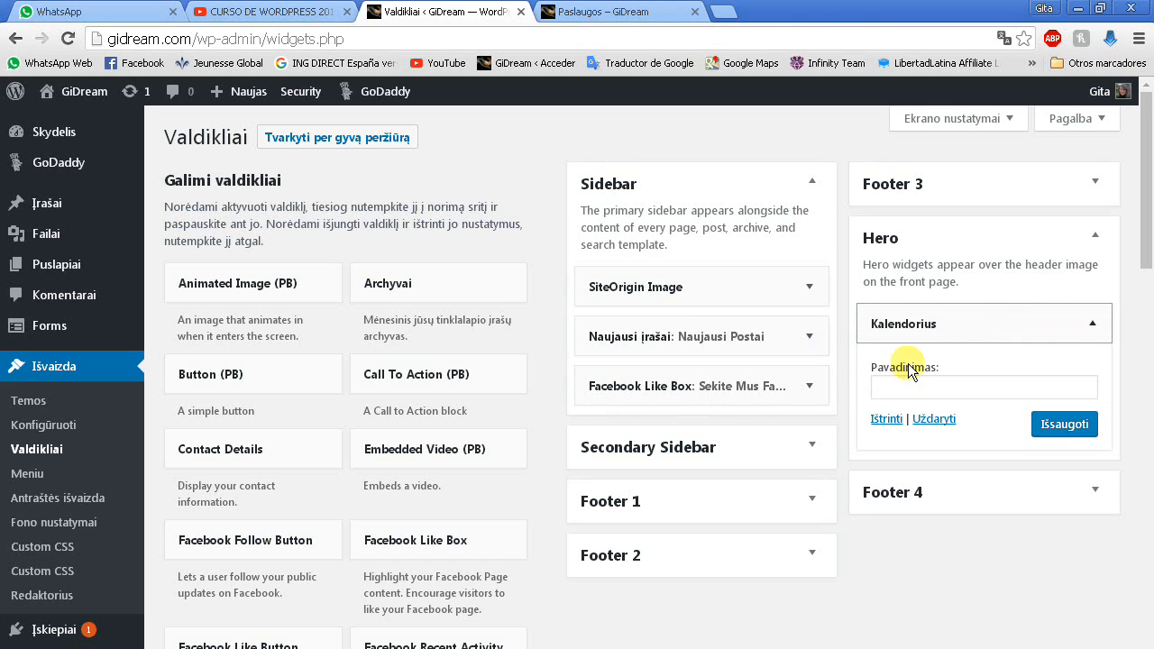
# Title the Hero area's calendar widget Kalendorius and save it
pyautogui.click(887, 385)
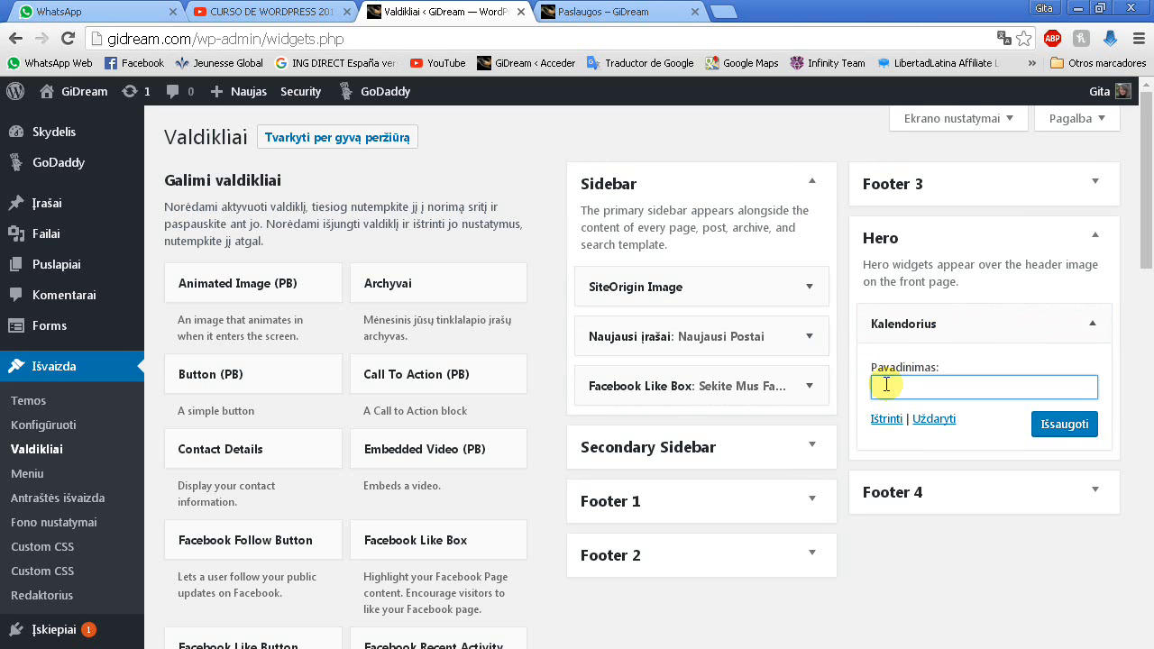
pyautogui.write('Ka')
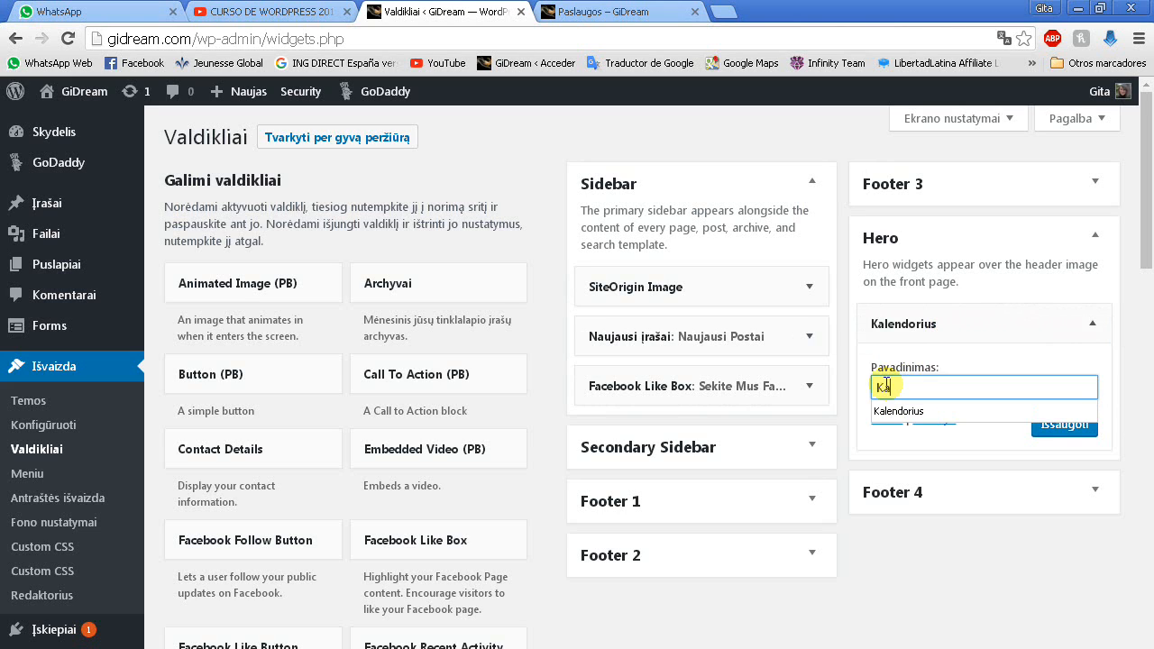
pyautogui.write('lendorius')
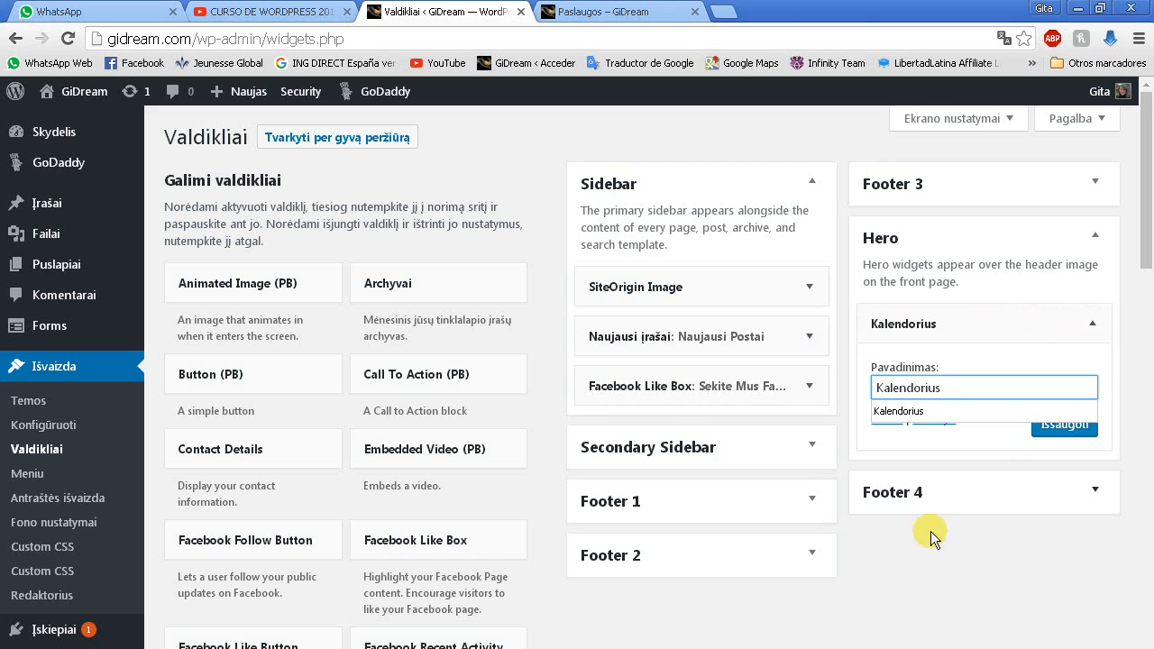
pyautogui.click(945, 412)
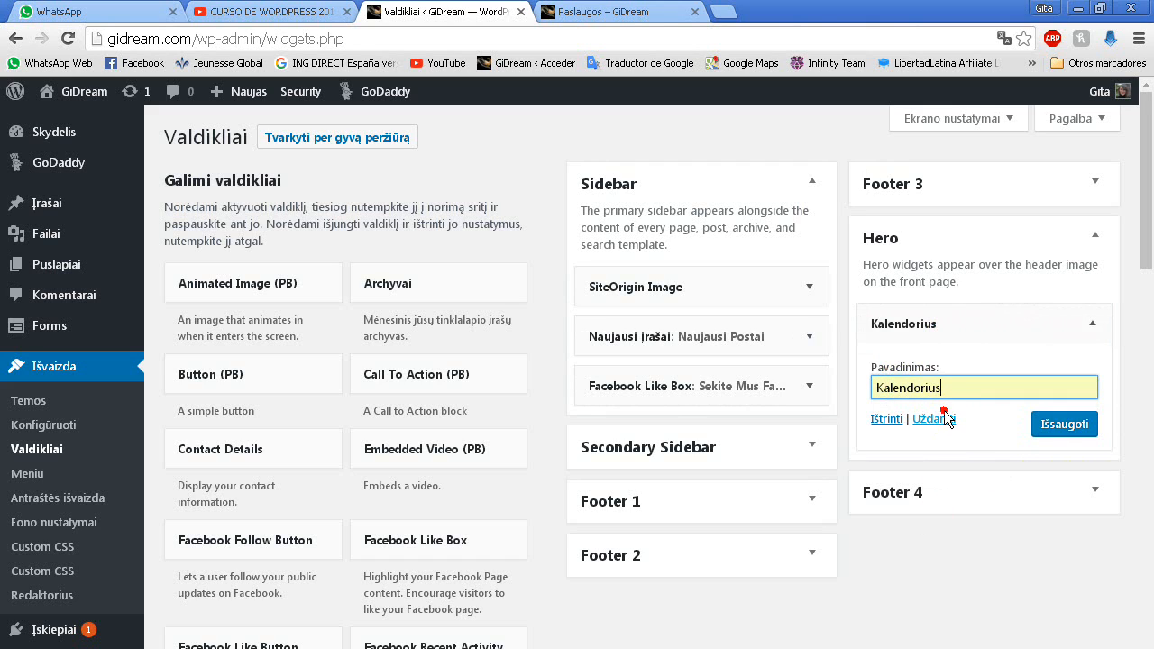
pyautogui.click(1060, 425)
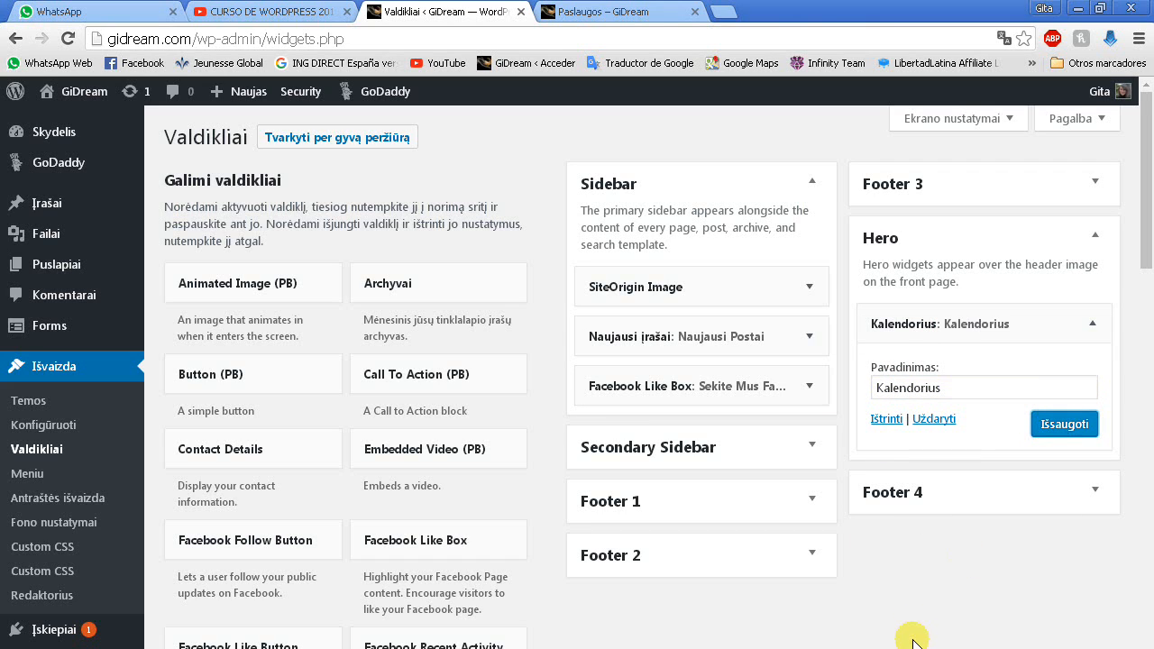
# Reload the live Paslaugos page, then return to the Valdikliai page and save the Kalendorius widget again
pyautogui.click(593, 16)
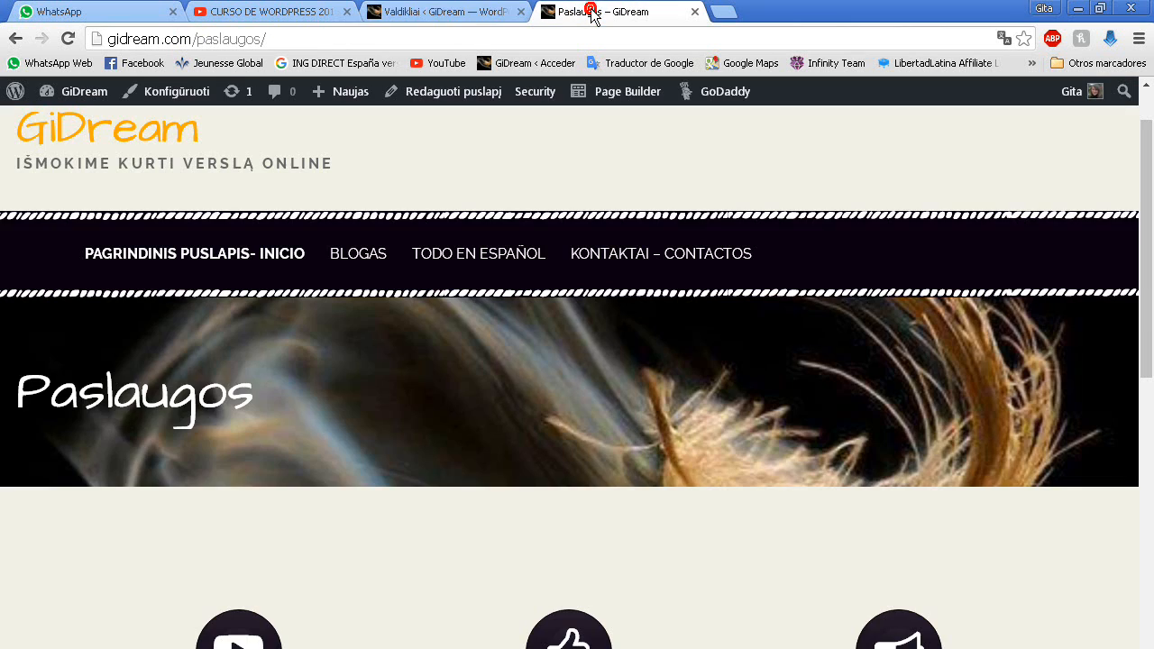
pyautogui.click(68, 37)
pyautogui.click(415, 19)
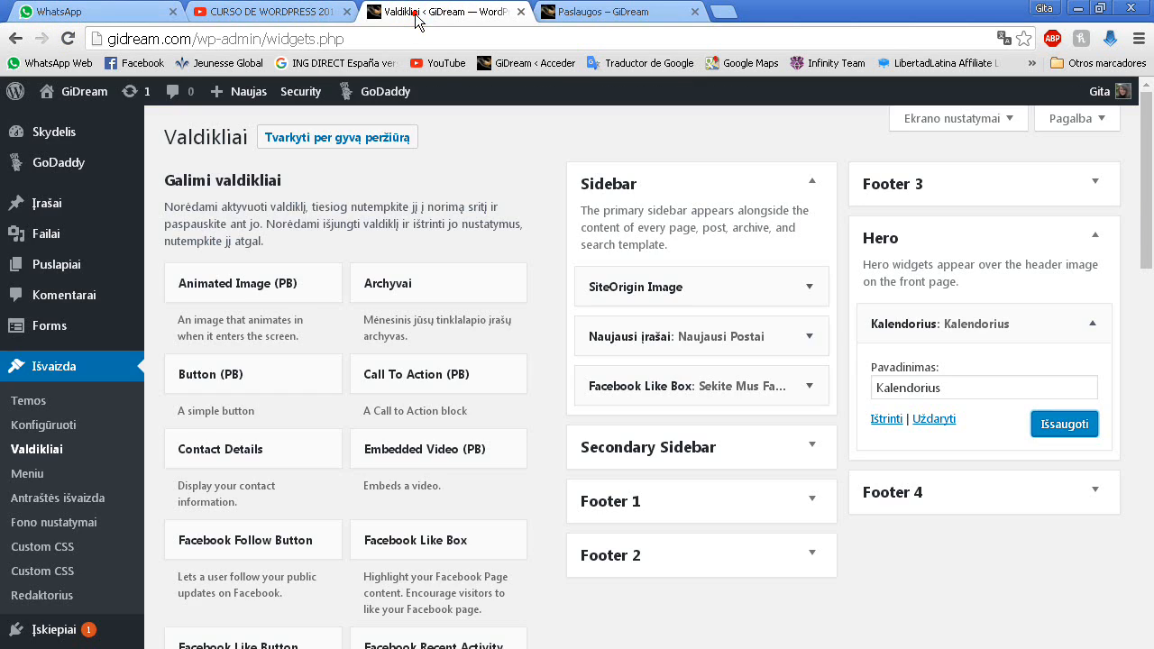
pyautogui.click(1059, 427)
pyautogui.click(1061, 430)
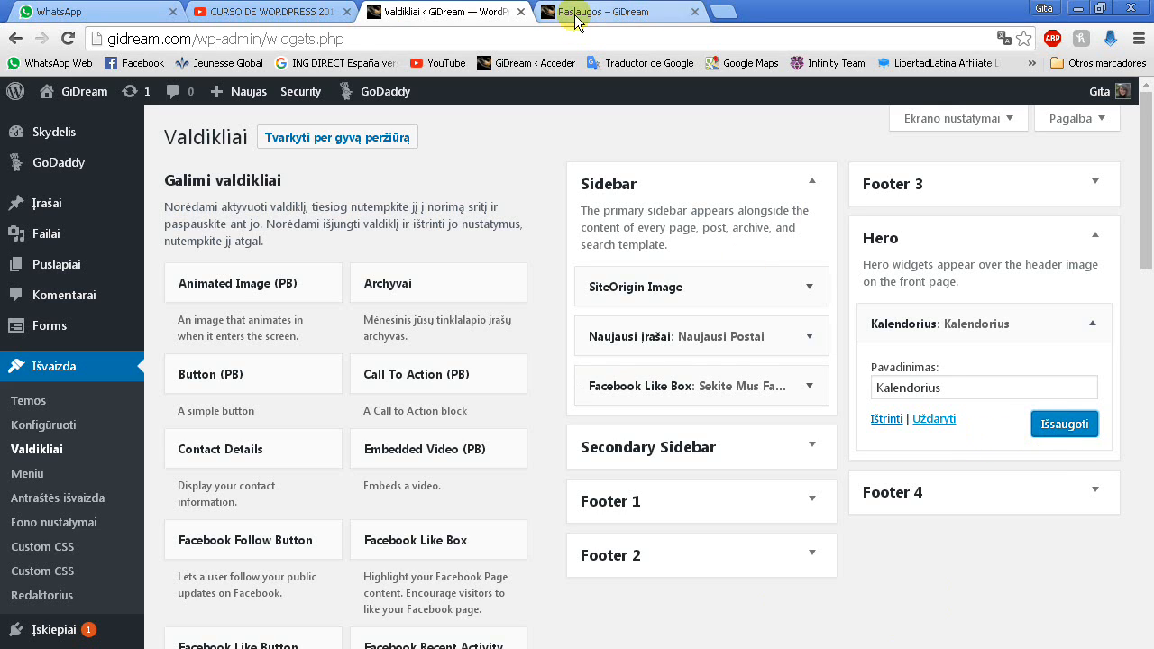
# Look through the live Paslaugos page from header to footer for the calendar, reload it, and check the upper part again
pyautogui.click(616, 12)
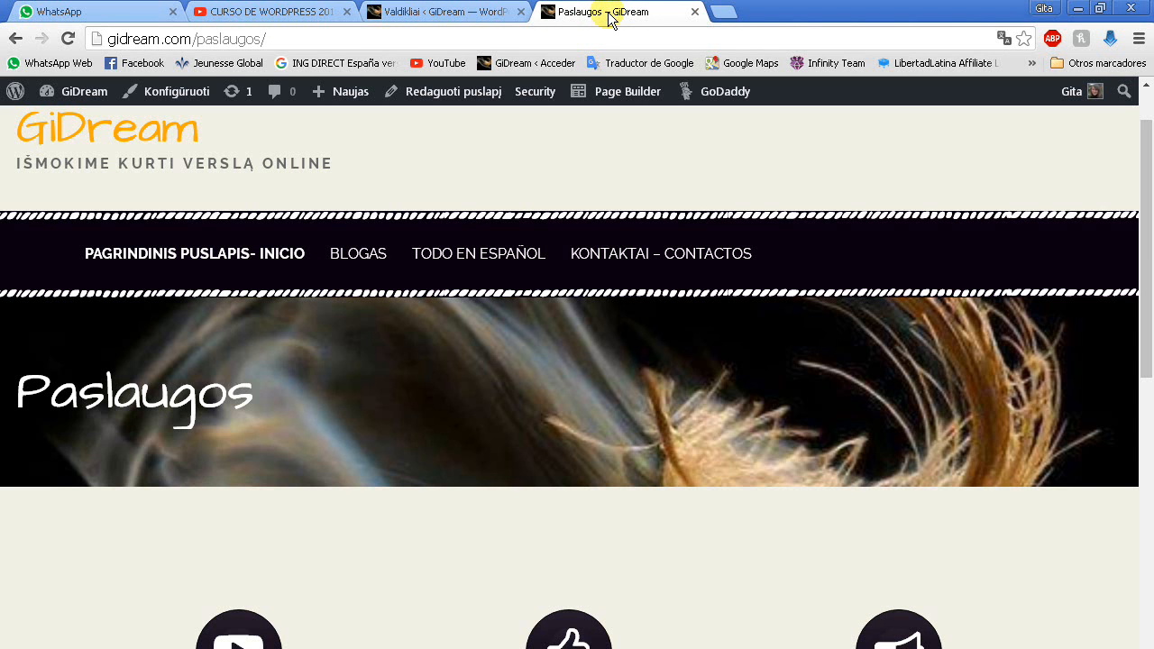
pyautogui.scroll(-1, 232, 357)
pyautogui.scroll(-13, 235, 353)
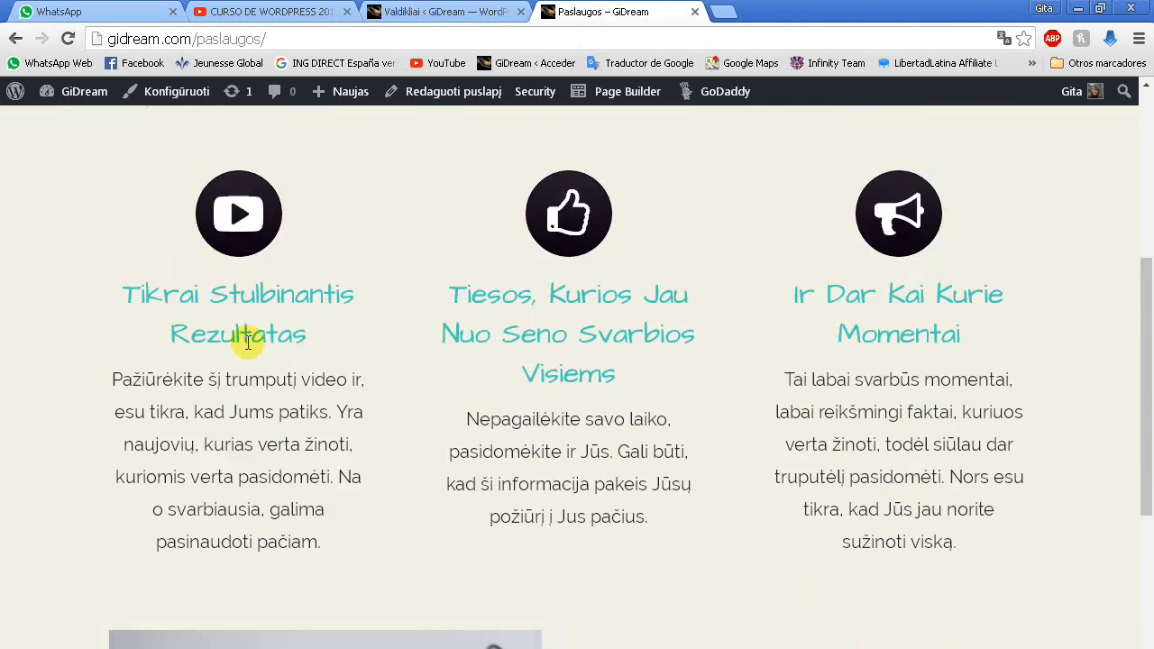
pyautogui.scroll(-4, 256, 330)
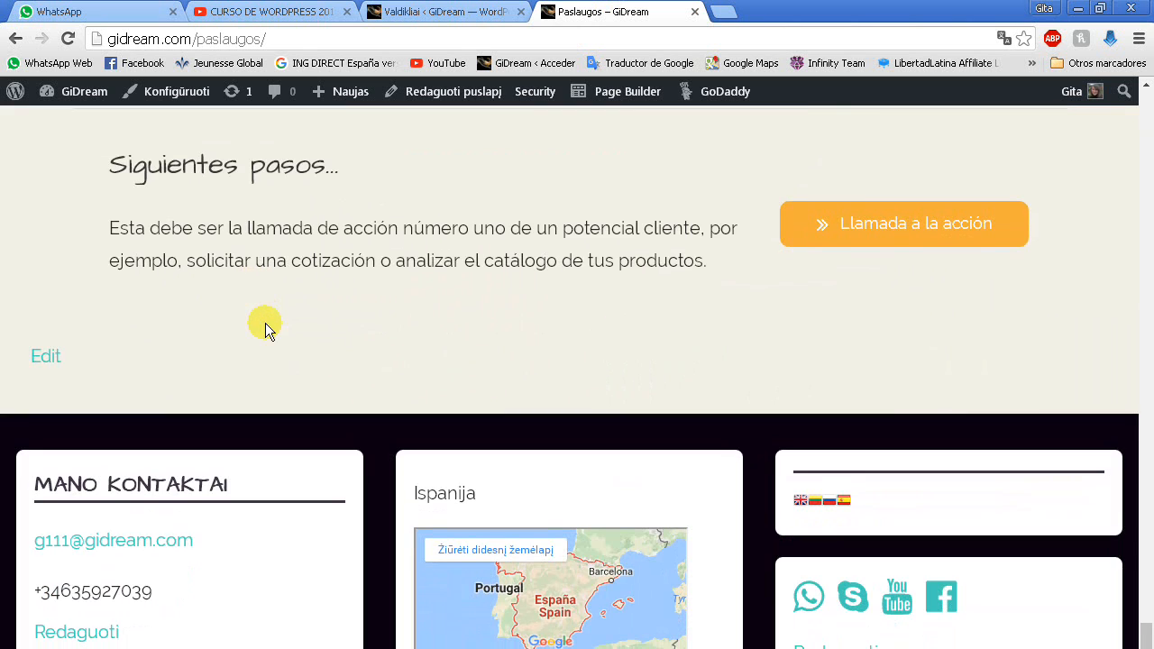
pyautogui.scroll(8, 266, 329)
pyautogui.scroll(10, 265, 326)
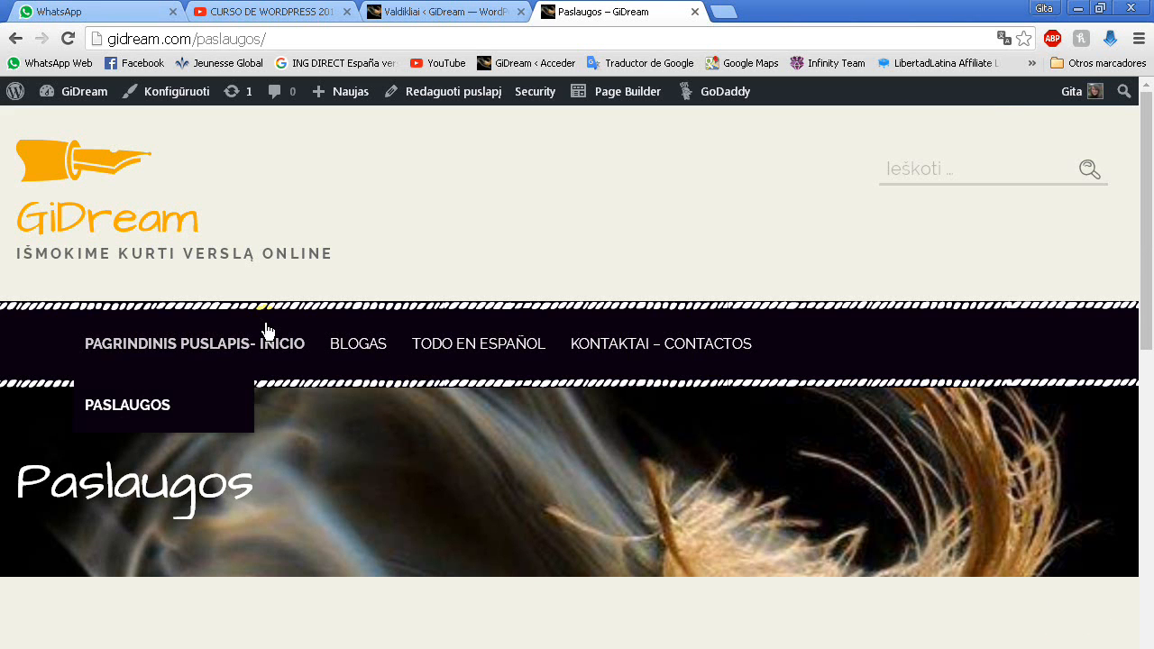
pyautogui.click(67, 36)
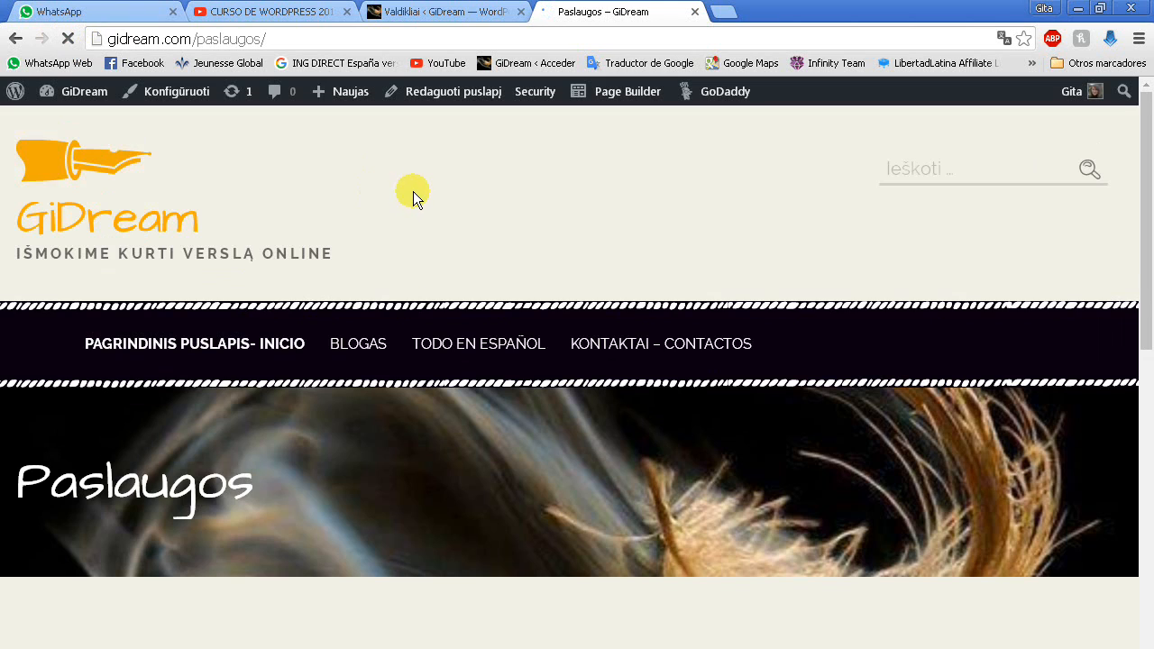
pyautogui.scroll(-2, 439, 186)
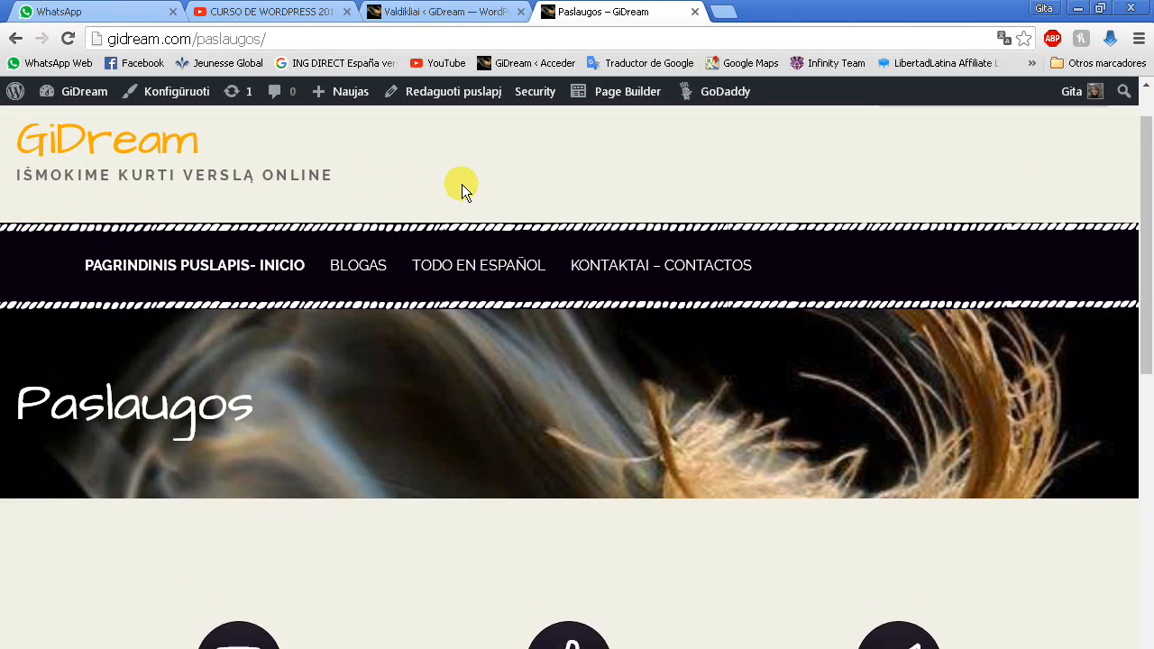
pyautogui.scroll(-2, 309, 320)
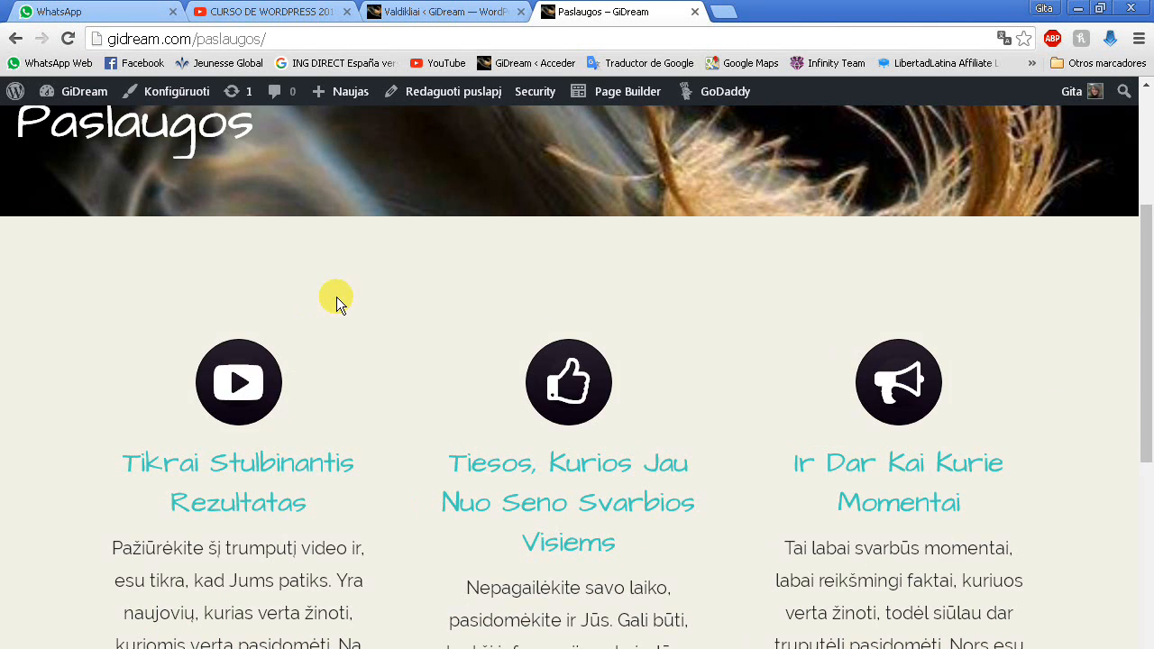
pyautogui.scroll(4, 328, 290)
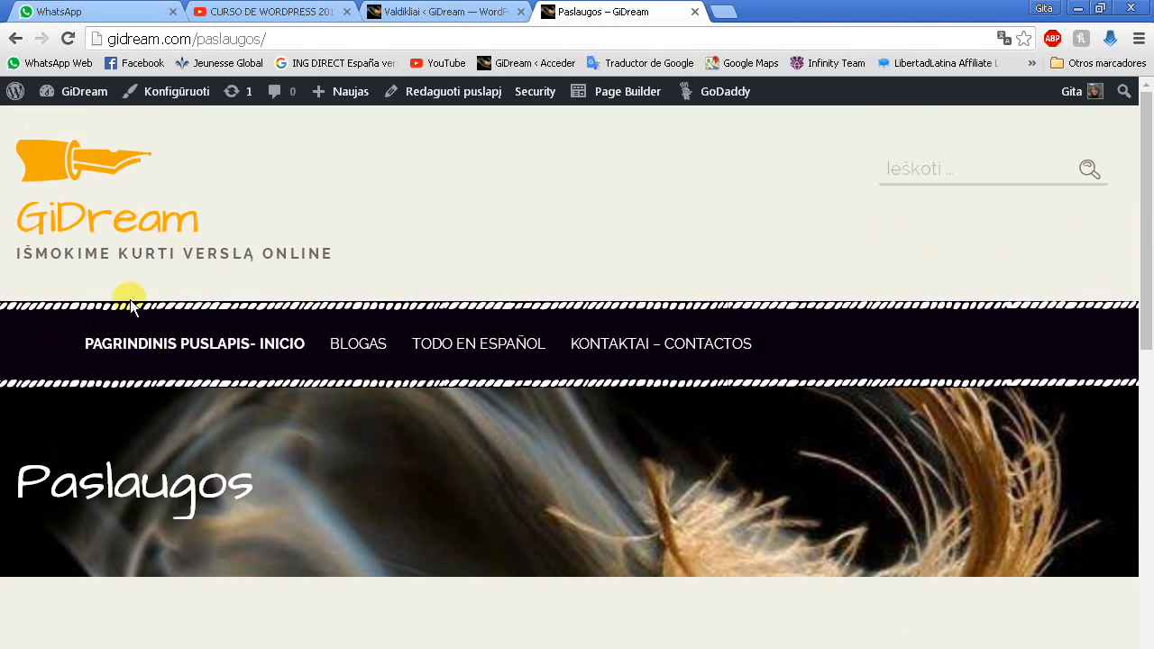
# Open the live Pagrindinis puslapis- Inicio page and examine the Kalendorius widget over the header image
pyautogui.click(139, 341)
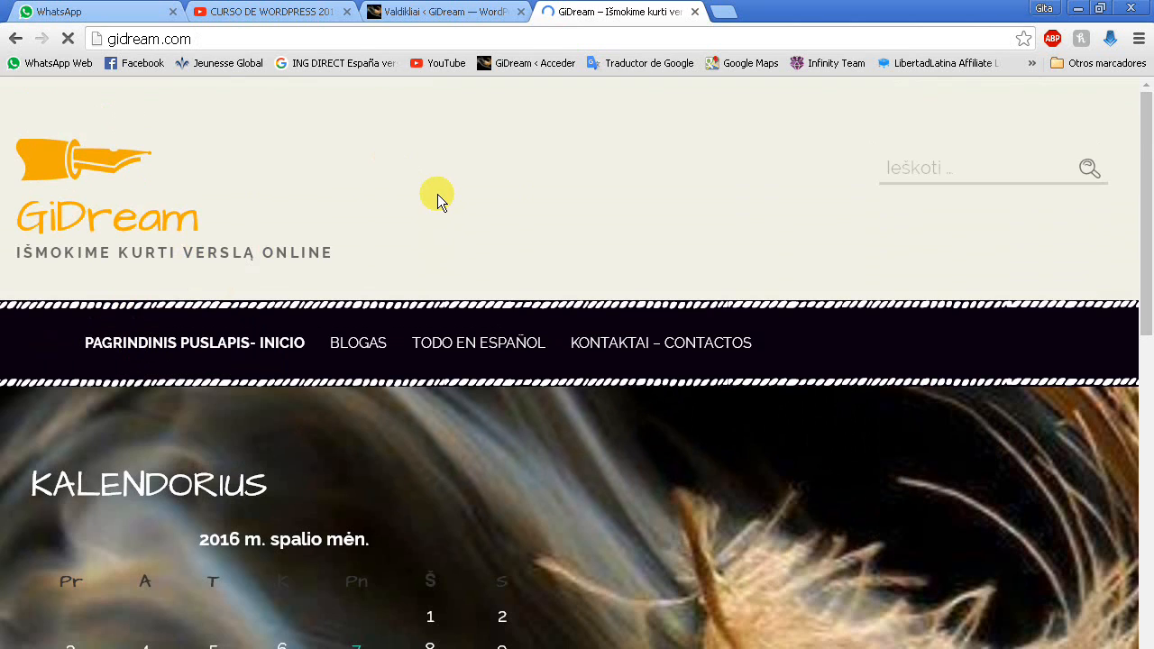
pyautogui.scroll(-2, 437, 194)
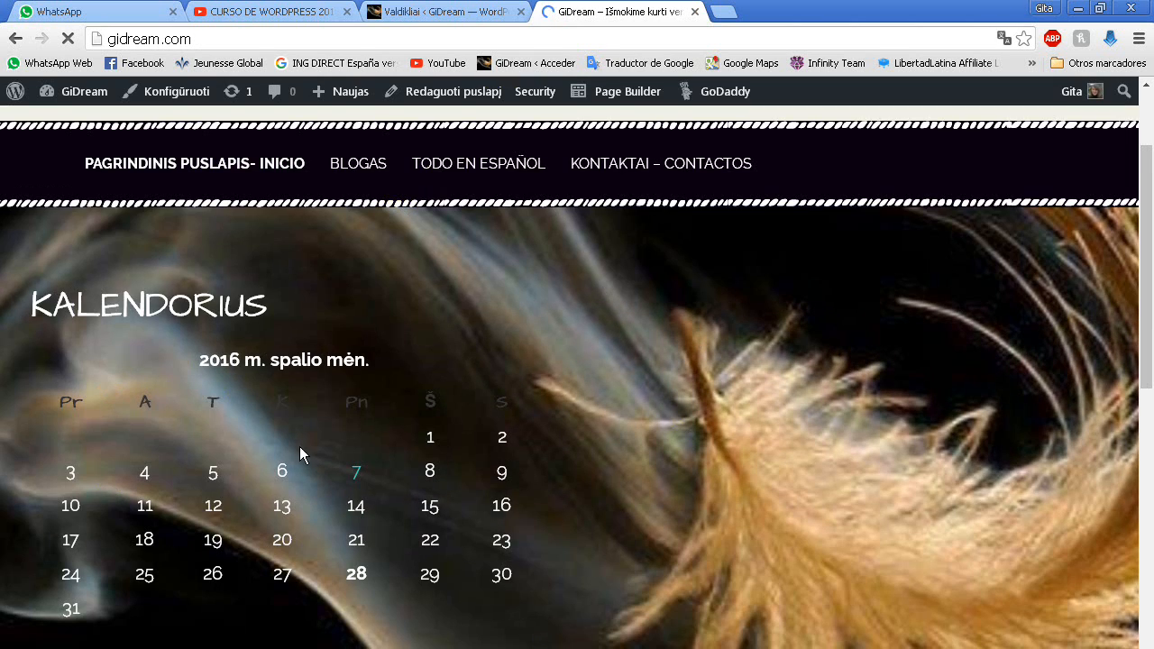
pyautogui.scroll(-1, 460, 462)
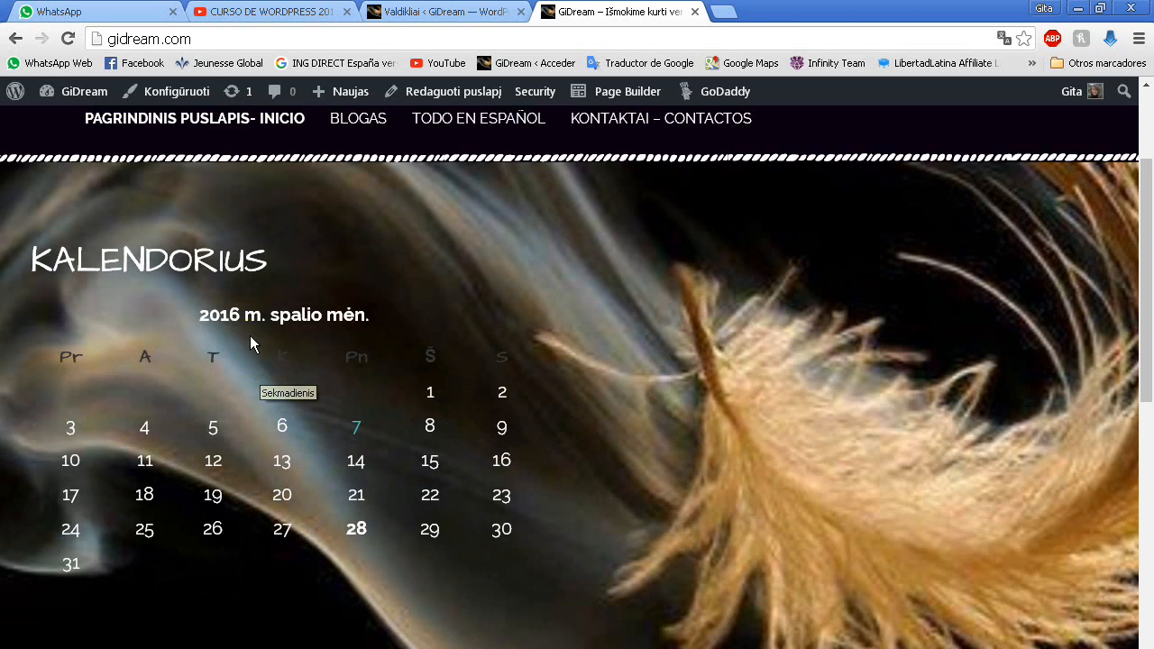
pyautogui.scroll(-3, 271, 311)
pyautogui.scroll(5, 379, 315)
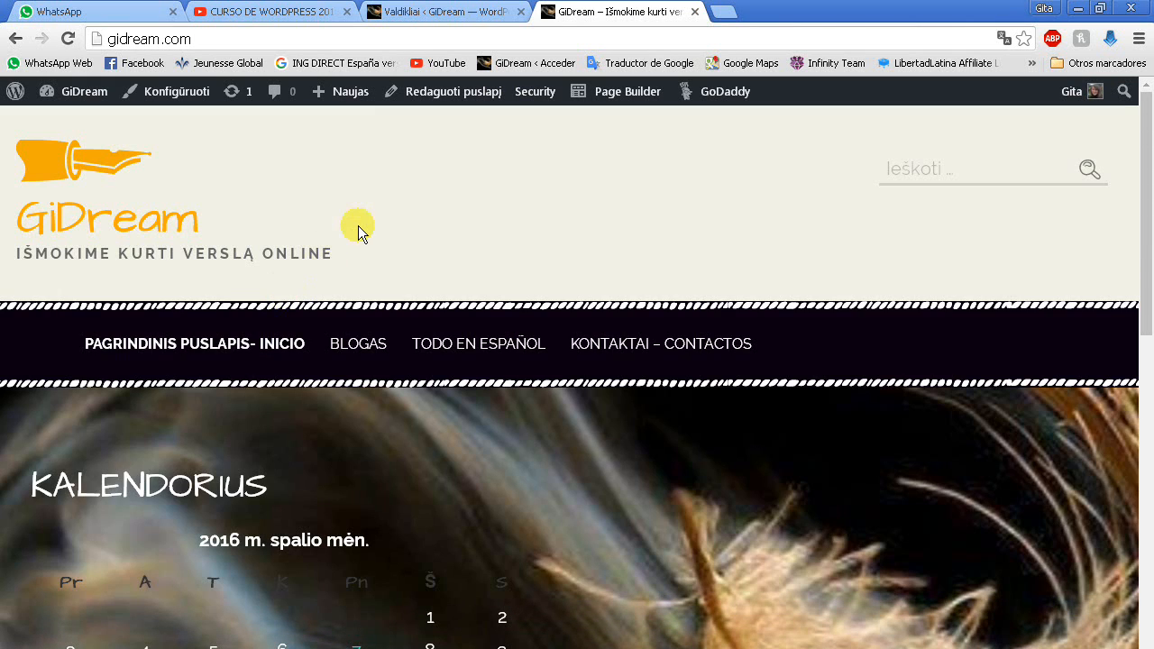
pyautogui.scroll(-2, 329, 372)
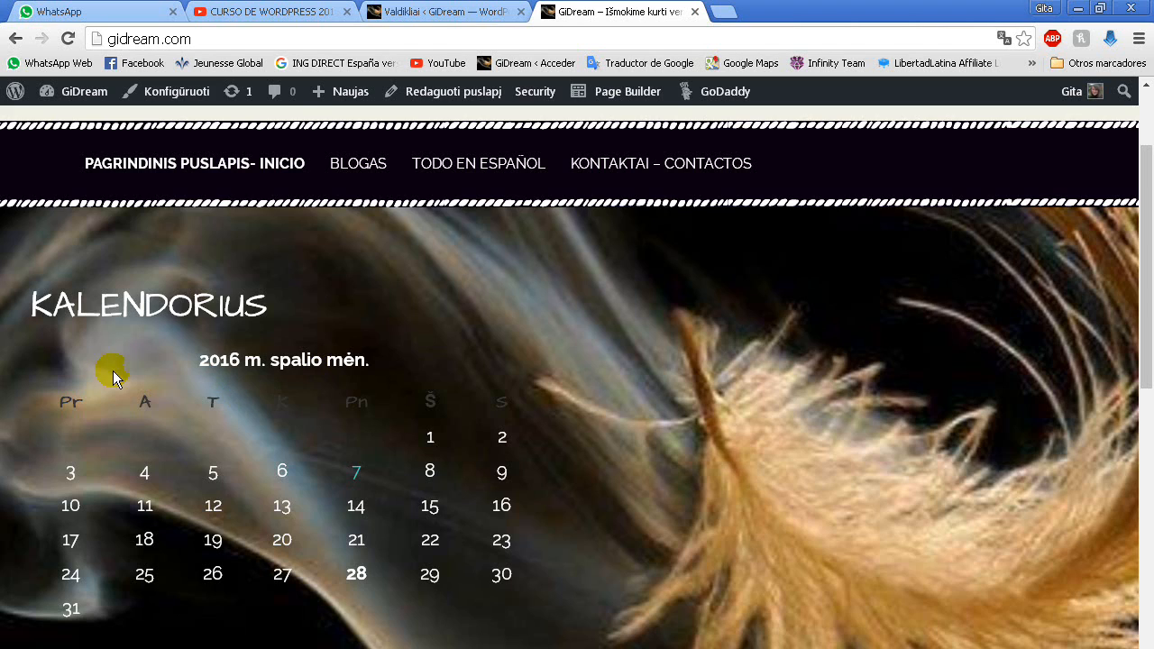
pyautogui.scroll(1, 335, 347)
pyautogui.scroll(2, 335, 342)
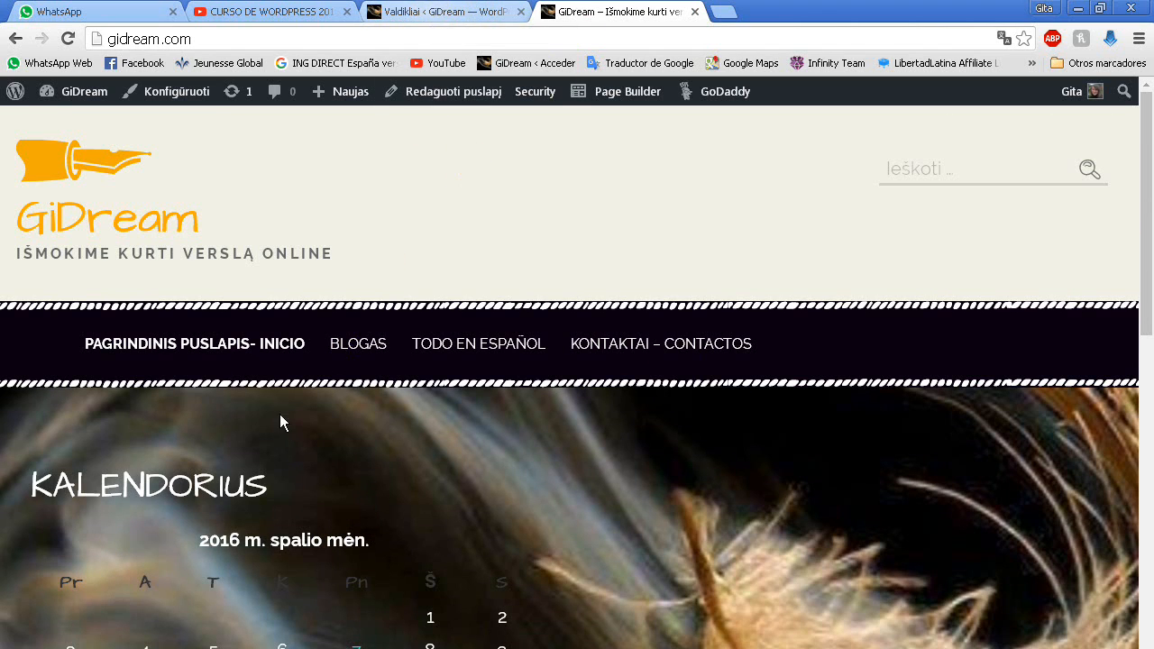
pyautogui.scroll(-2, 331, 564)
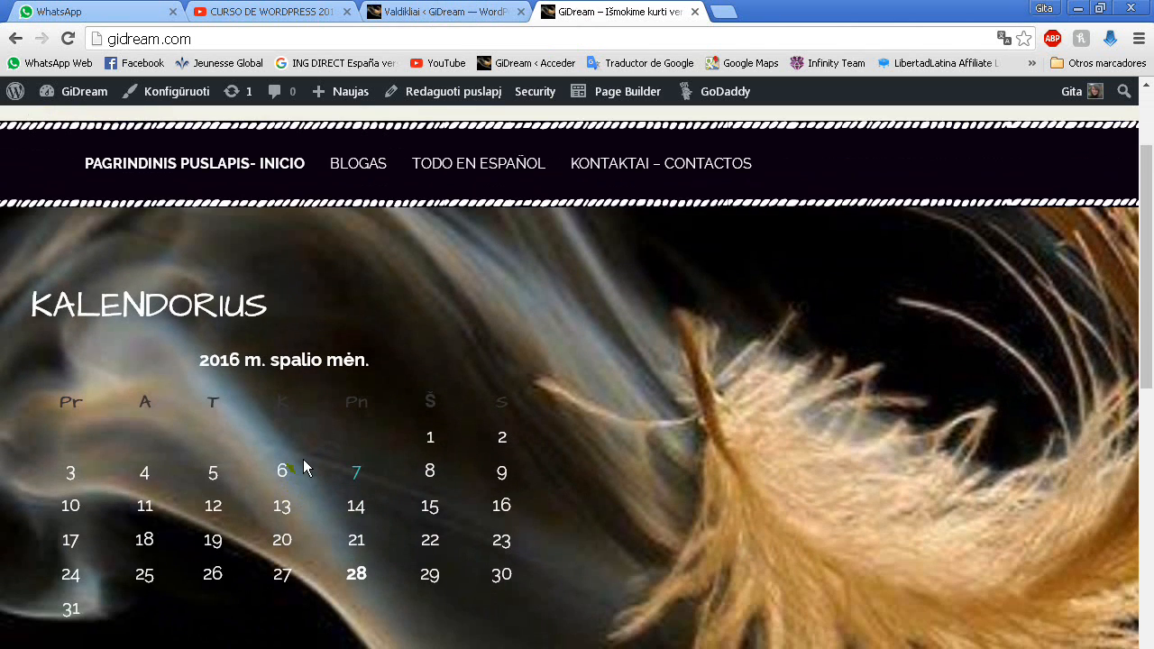
# Return to the Valdikliai page and delete the Kalendorius widget from the Hero area
pyautogui.scroll(2, 303, 459)
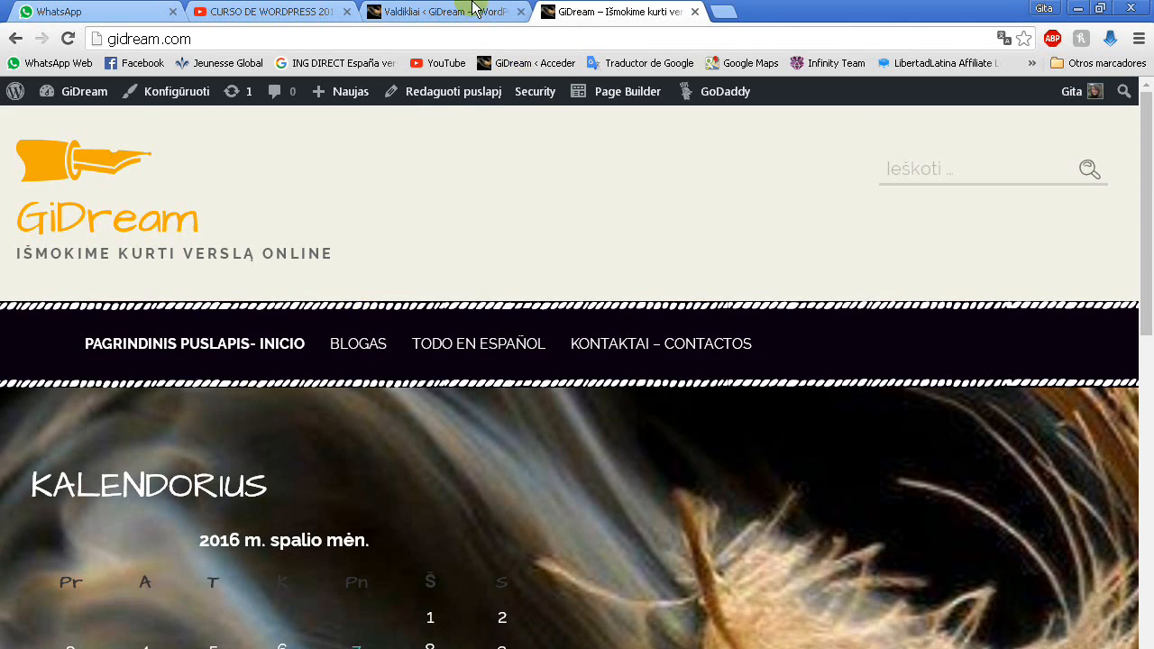
pyautogui.click(447, 14)
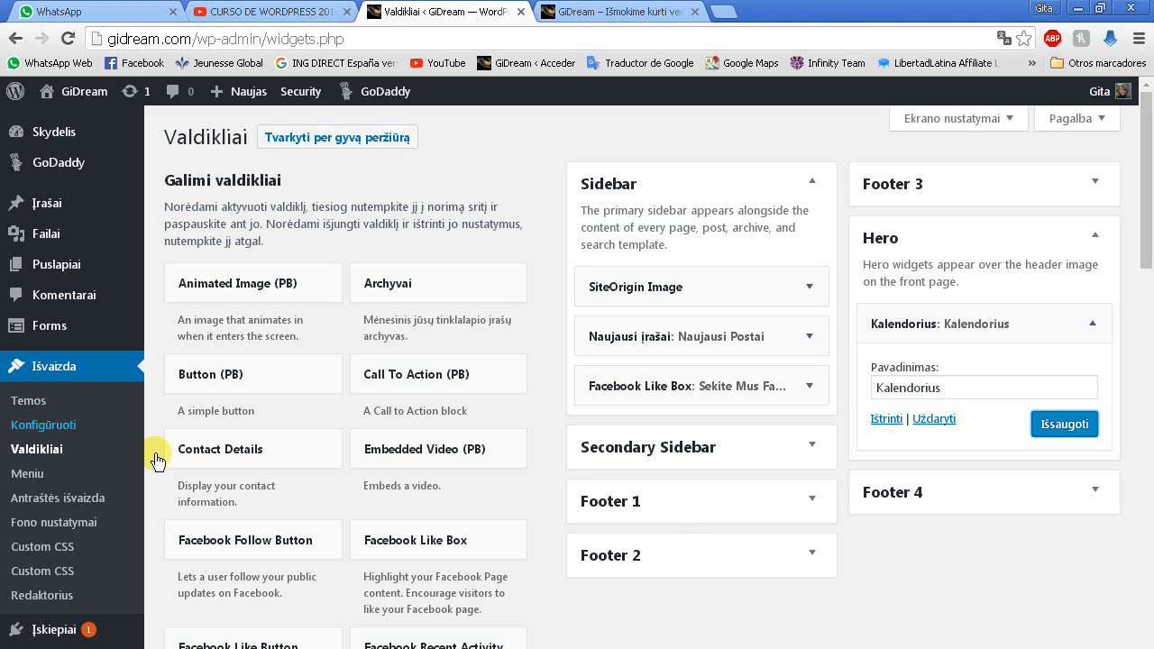
pyautogui.click(888, 420)
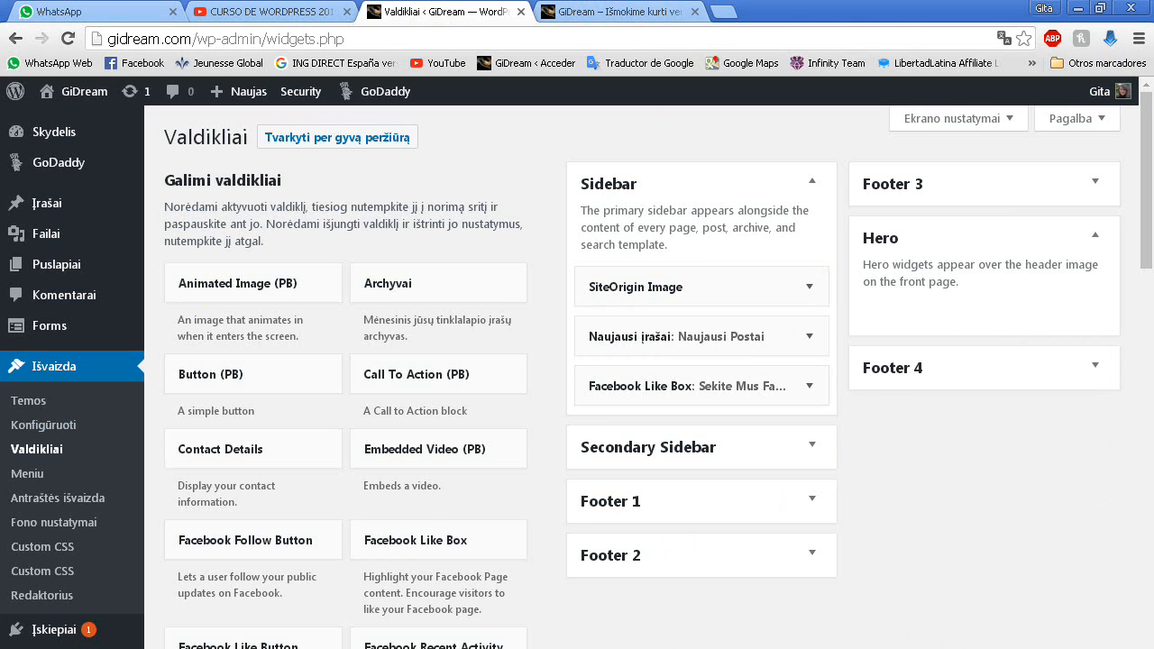
# Add a Kalendorius widget to the Sidebar area directly below SiteOrigin Image, title it Kalendorius and save it
pyautogui.scroll(-1, 433, 636)
pyautogui.scroll(-4, 601, 631)
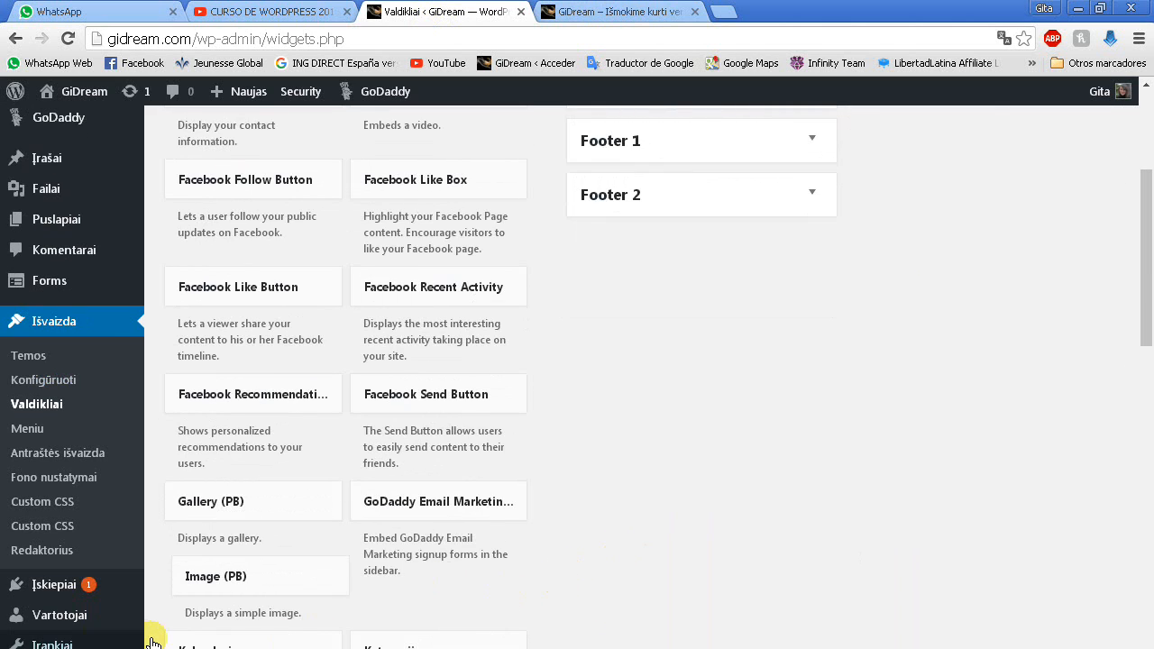
pyautogui.moveTo(55, 643)
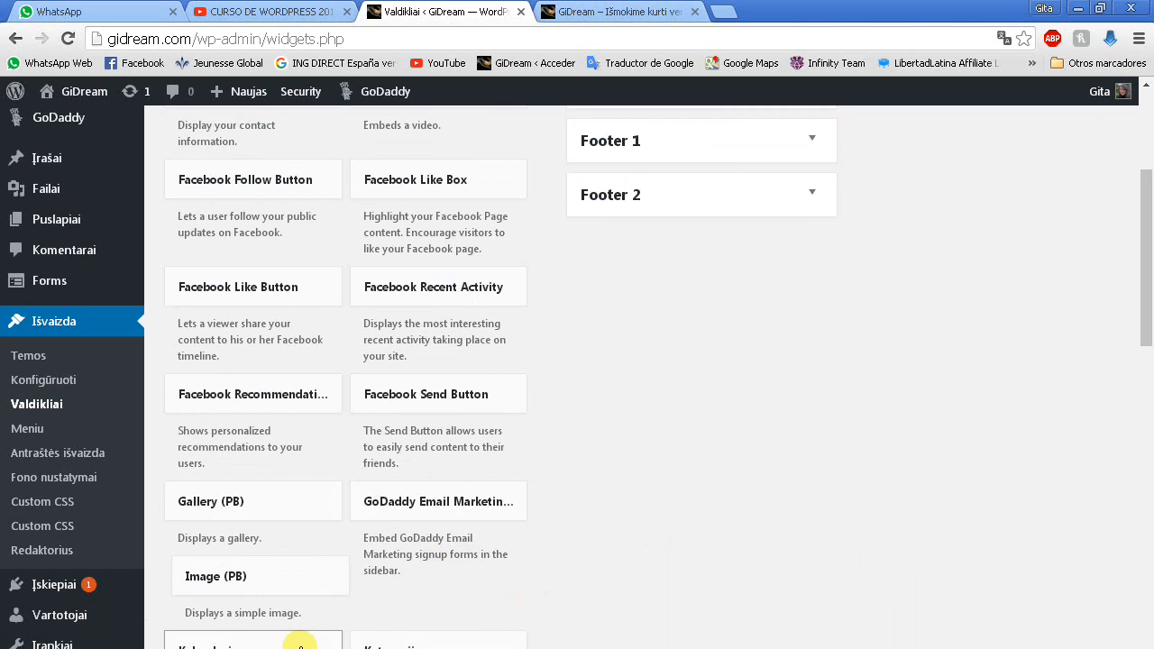
pyautogui.moveTo(239, 648); pyautogui.dragTo(649, 246)
pyautogui.scroll(1, 684, 518)
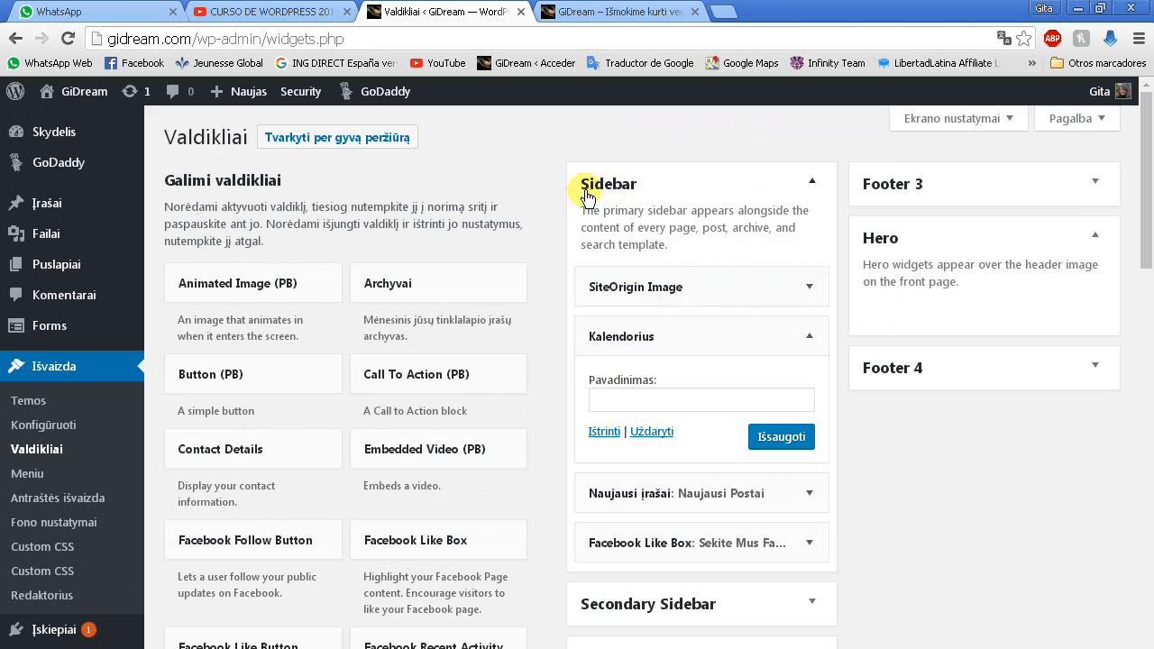
pyautogui.click(622, 403)
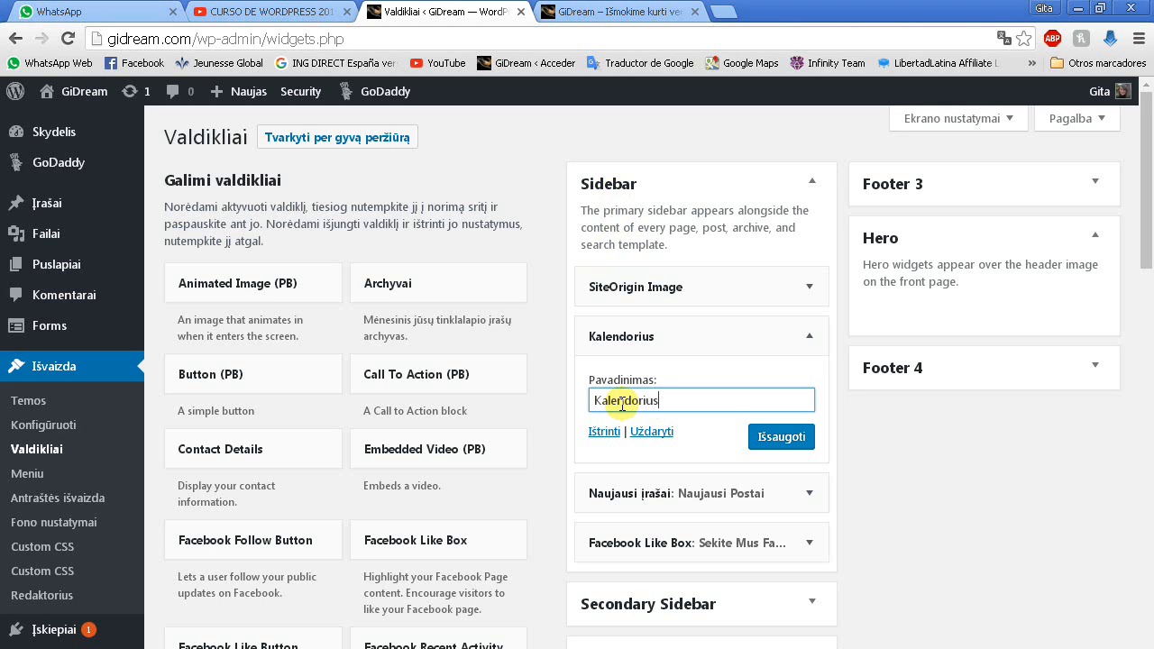
pyautogui.click(781, 438)
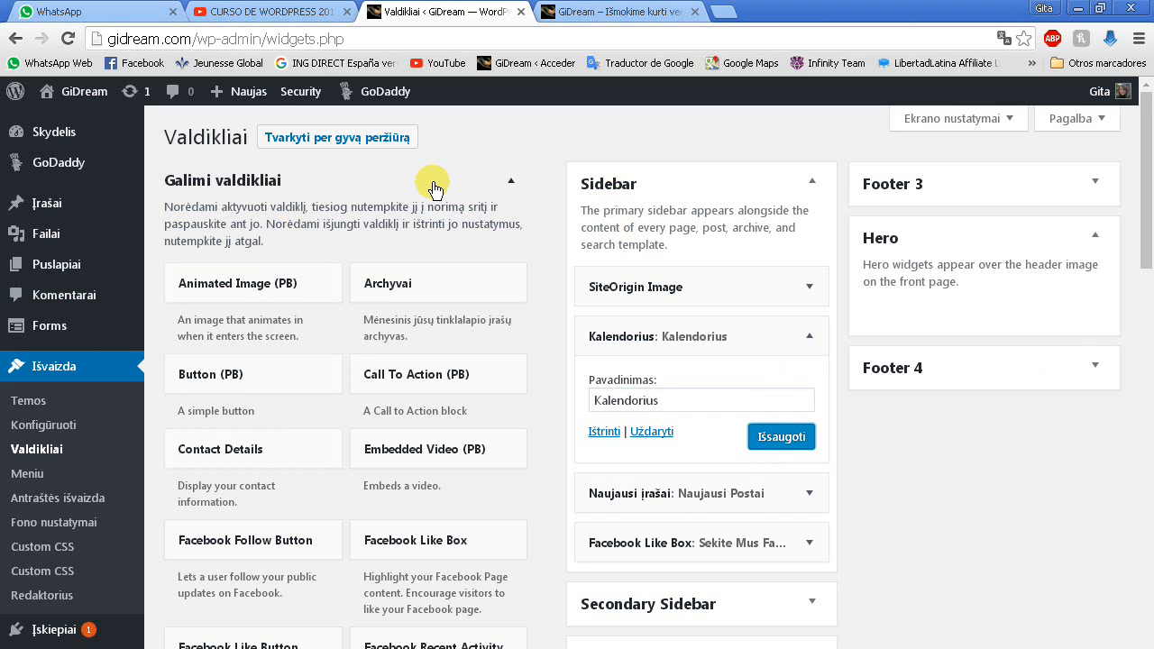
# Reload the live Pagrindinis puslapis - Inicio page and check the header image and the calendar in the sidebar
pyautogui.click(607, 11)
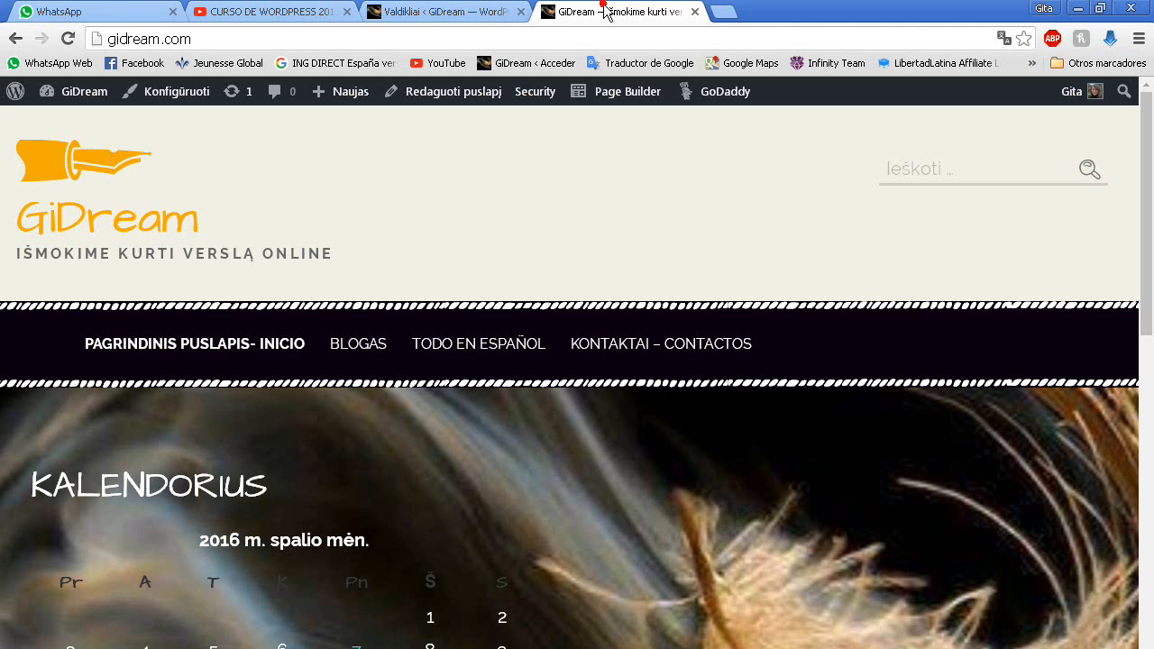
pyautogui.click(69, 39)
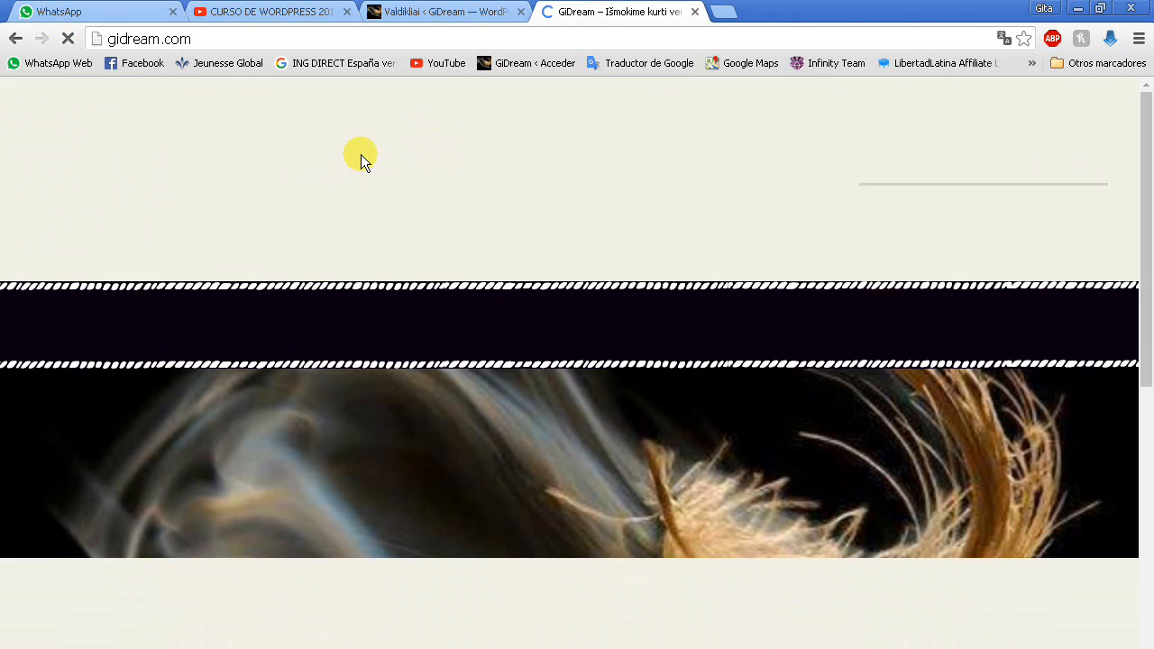
pyautogui.scroll(-1, 364, 149)
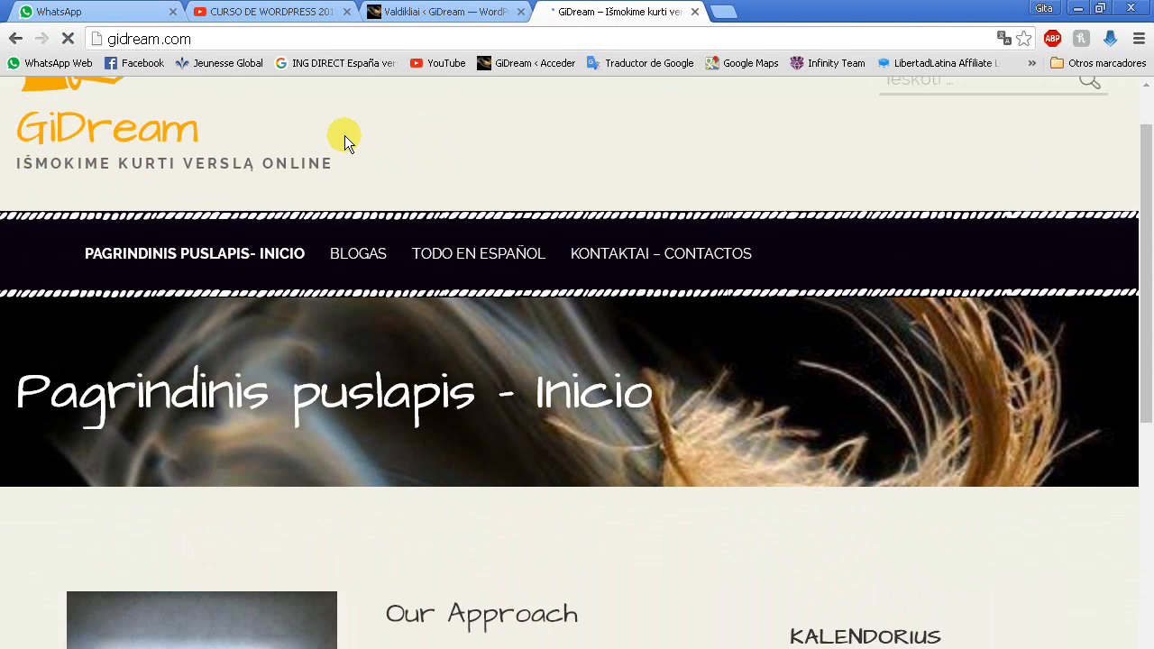
pyautogui.scroll(-3, 260, 348)
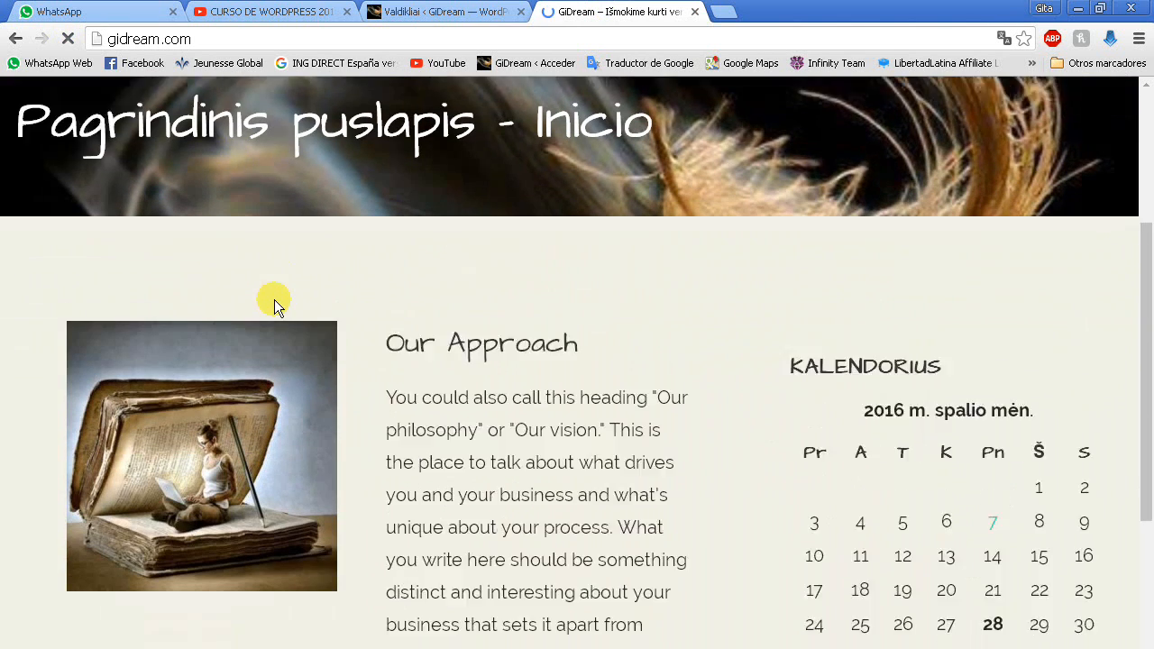
pyautogui.scroll(-1, 276, 294)
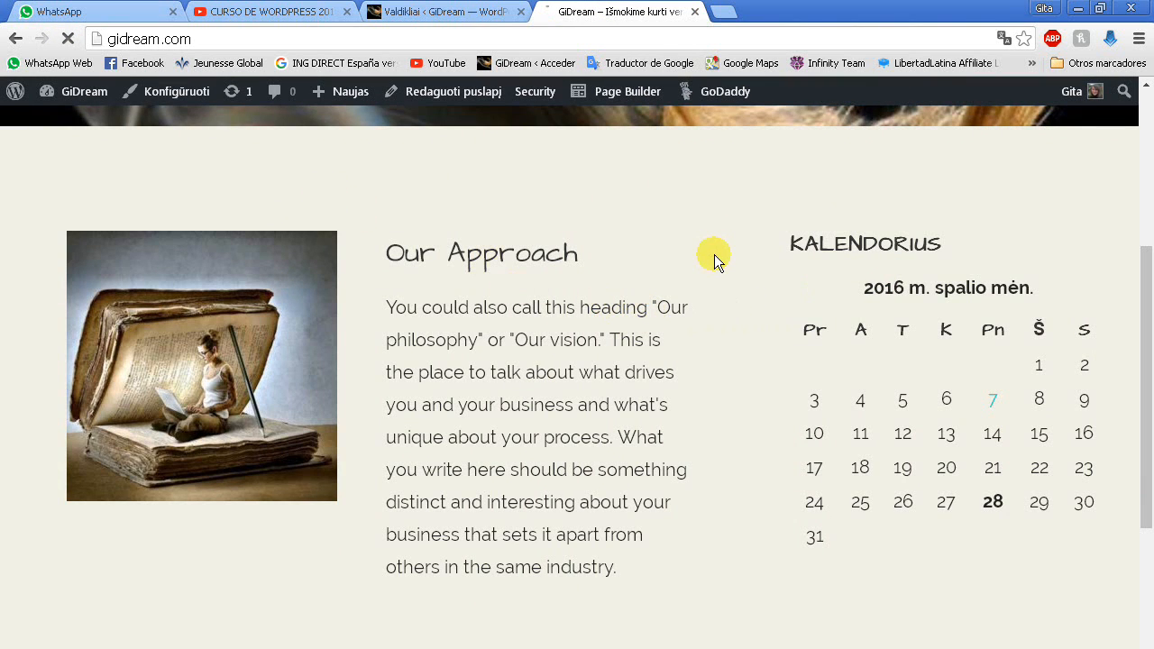
pyautogui.scroll(1, 714, 255)
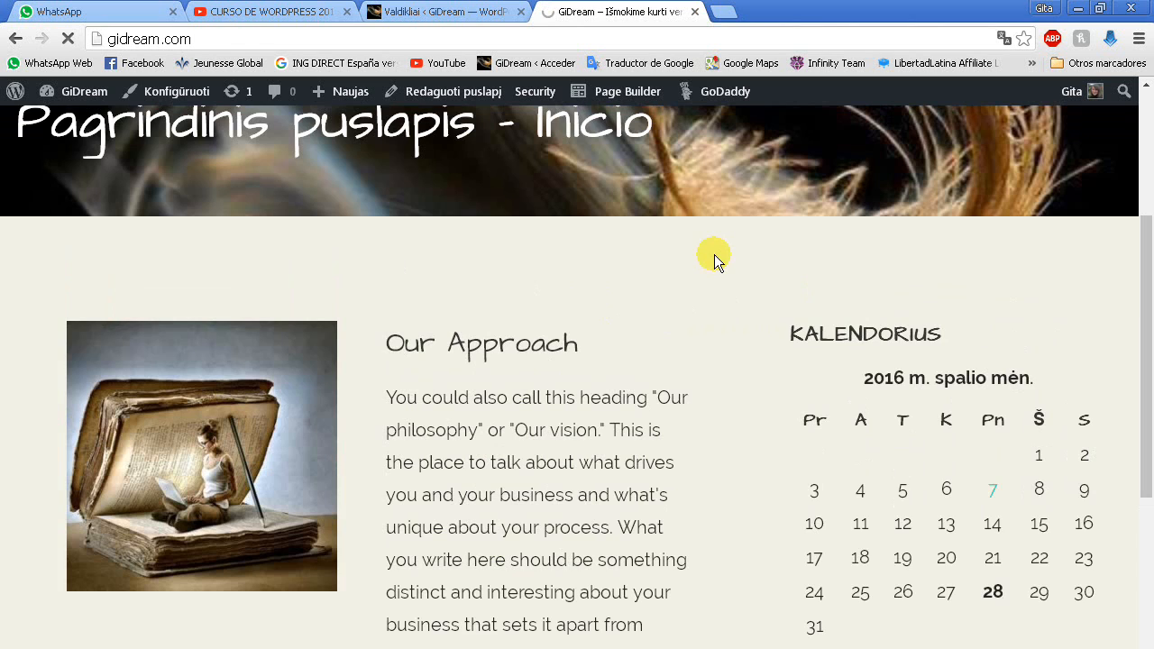
pyautogui.scroll(4, 714, 254)
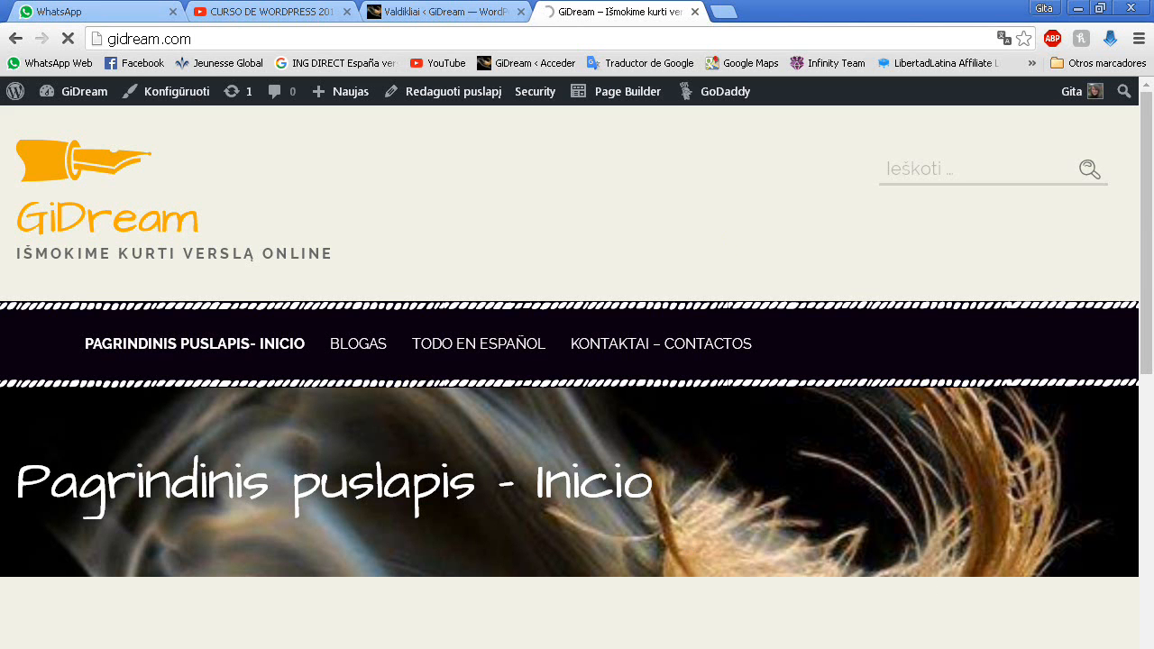
pyautogui.scroll(-1, 928, 415)
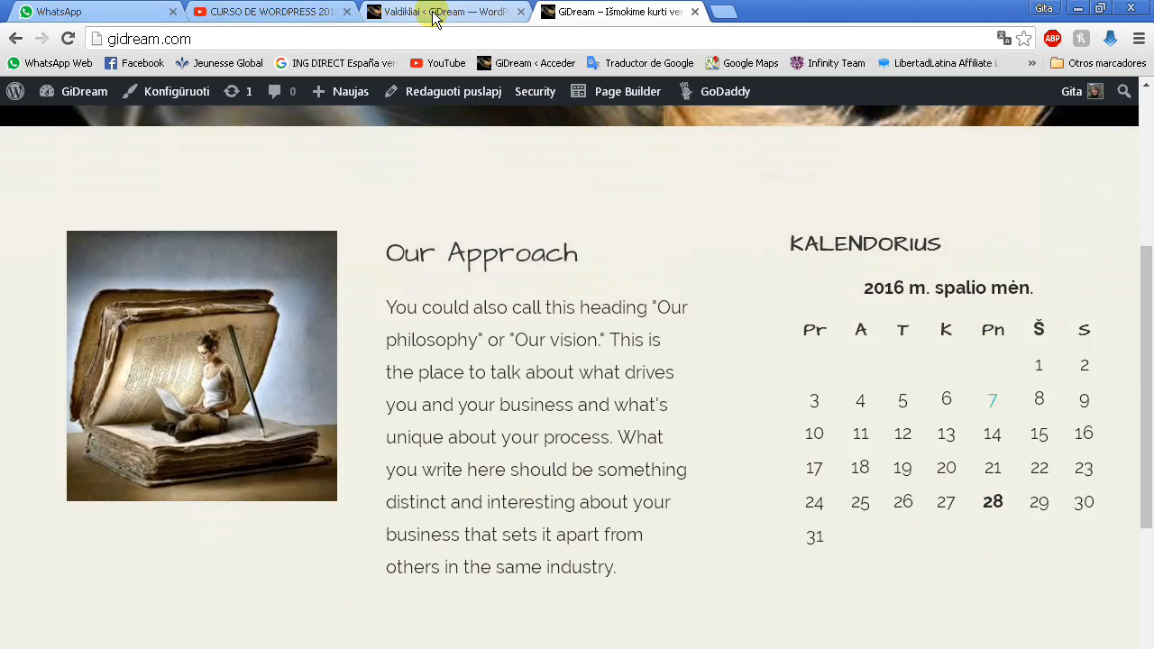
# Compare the Sidebar widget order on the Valdikliai page with the calendar, Naujausi postai and Facebook sections on the live home page
pyautogui.click(434, 12)
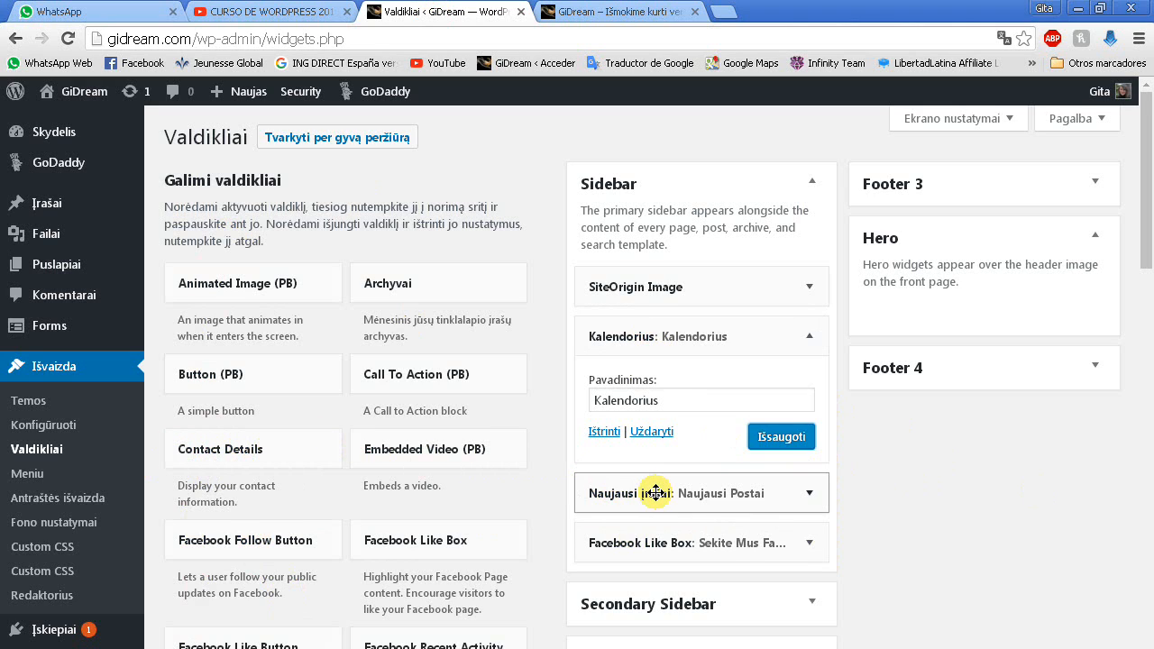
pyautogui.click(604, 11)
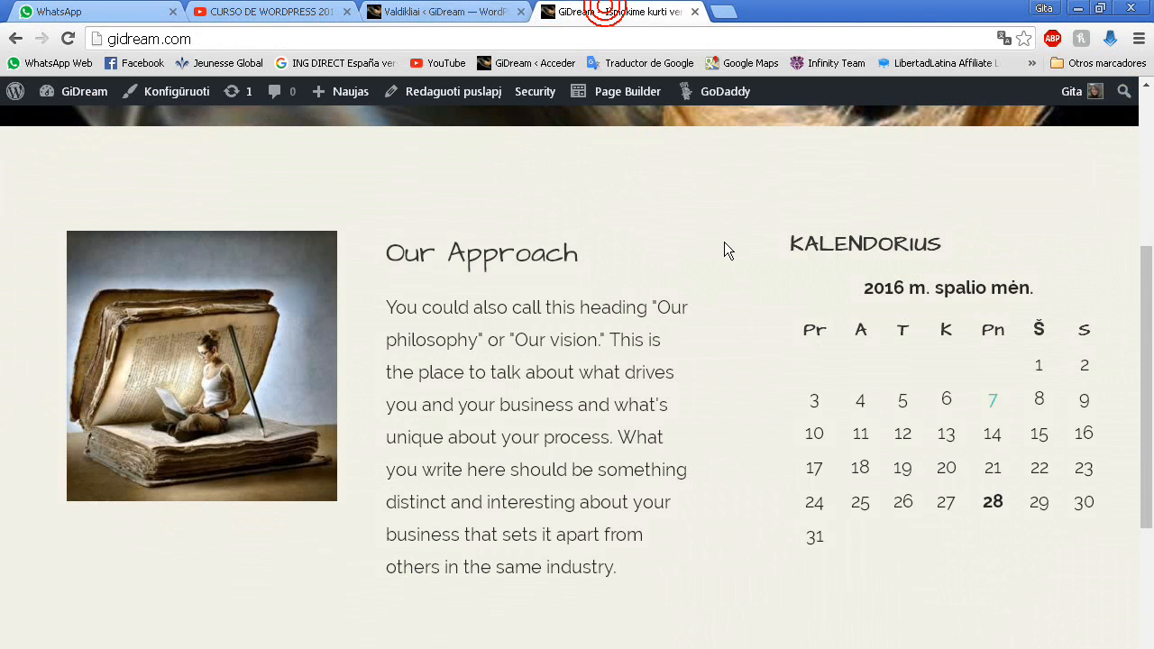
pyautogui.scroll(-3, 725, 442)
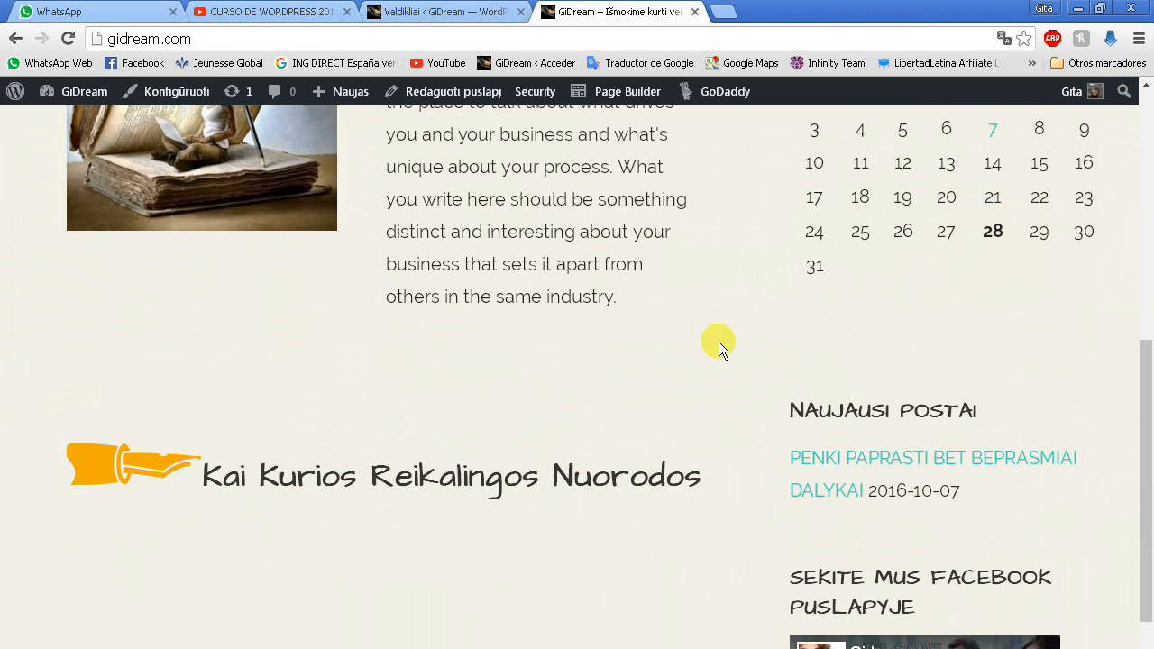
pyautogui.scroll(-1, 685, 361)
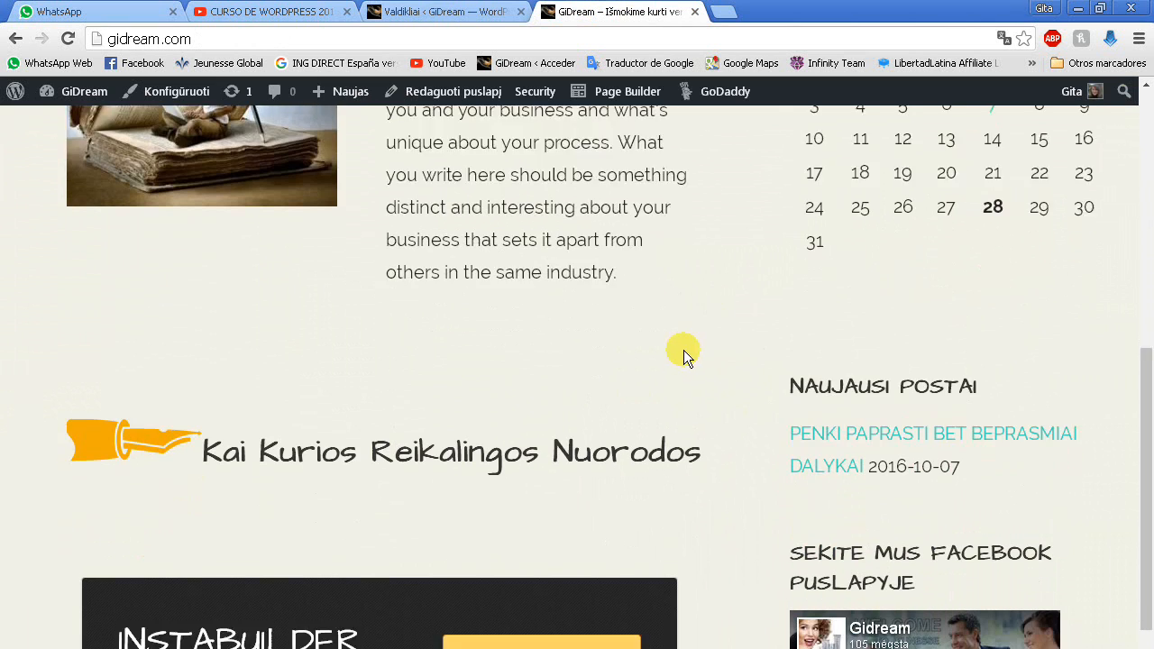
pyautogui.scroll(-1, 683, 356)
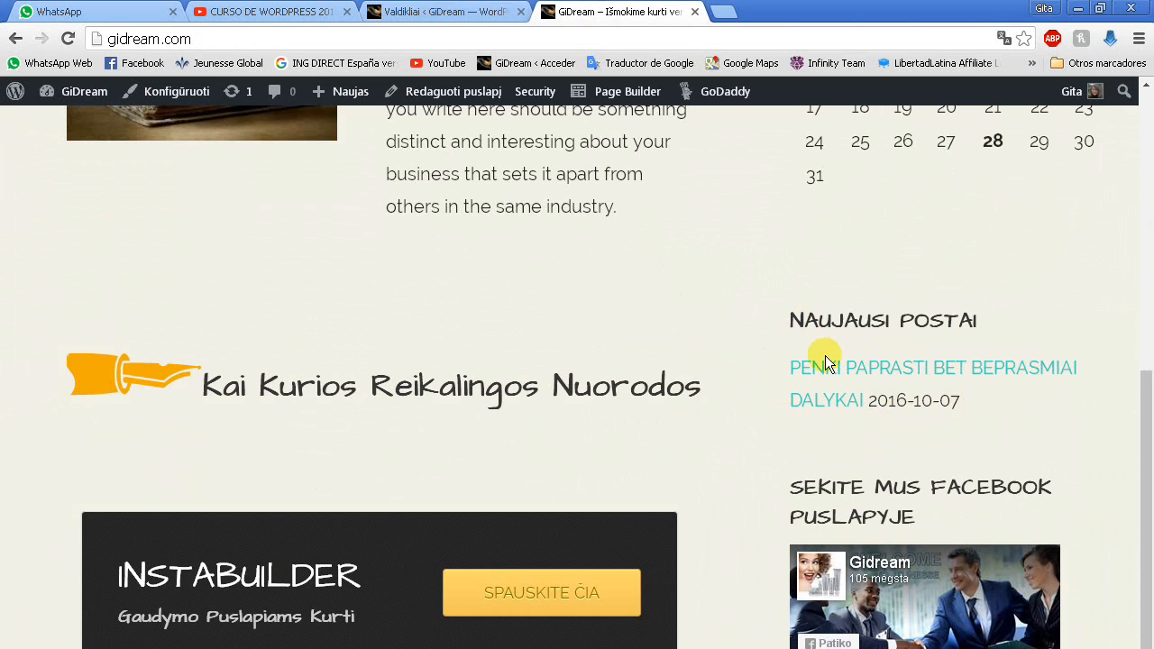
pyautogui.scroll(7, 775, 343)
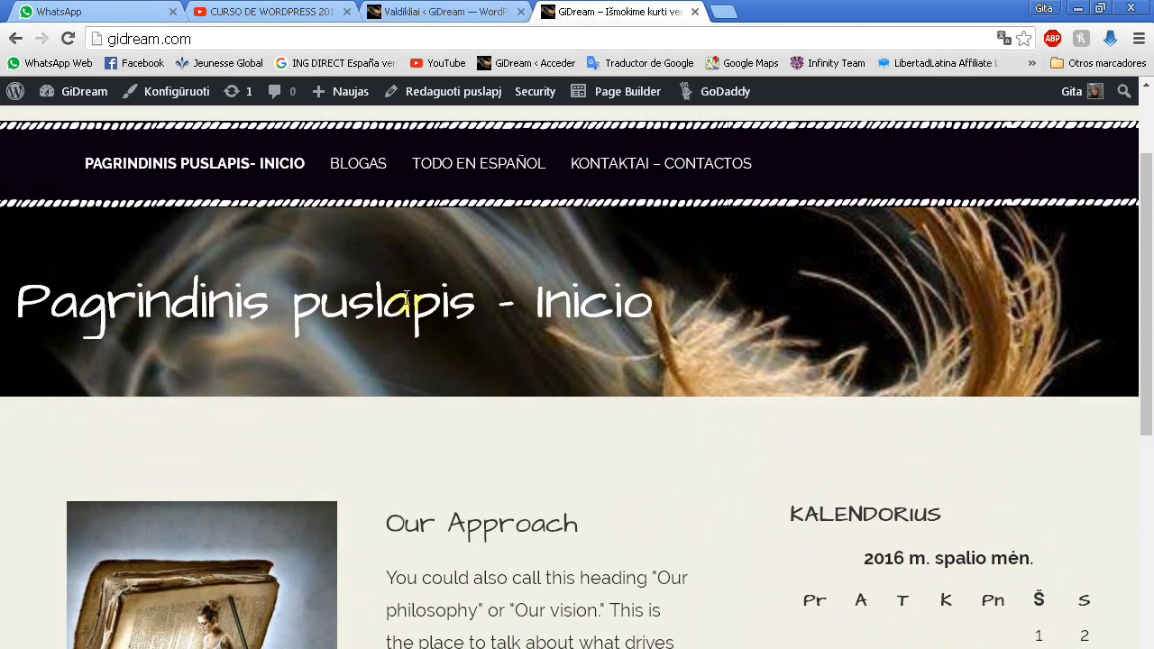
pyautogui.scroll(2, 304, 245)
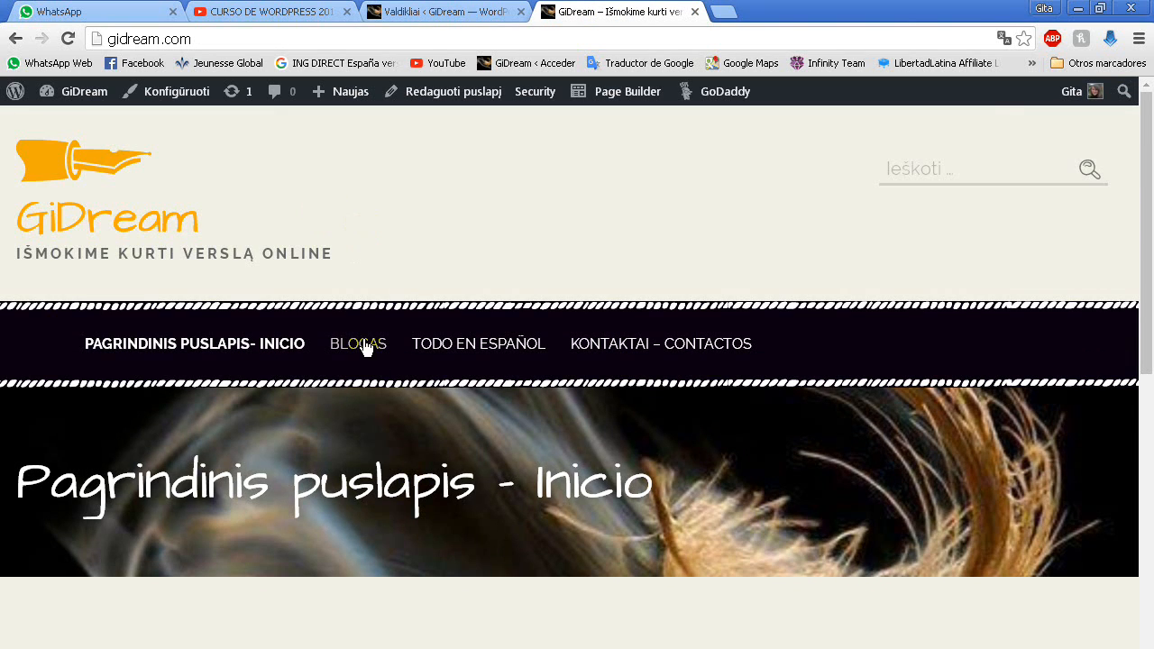
# Open the live Blogas page and examine the post excerpt and the sidebar calendar beside it
pyautogui.click(363, 344)
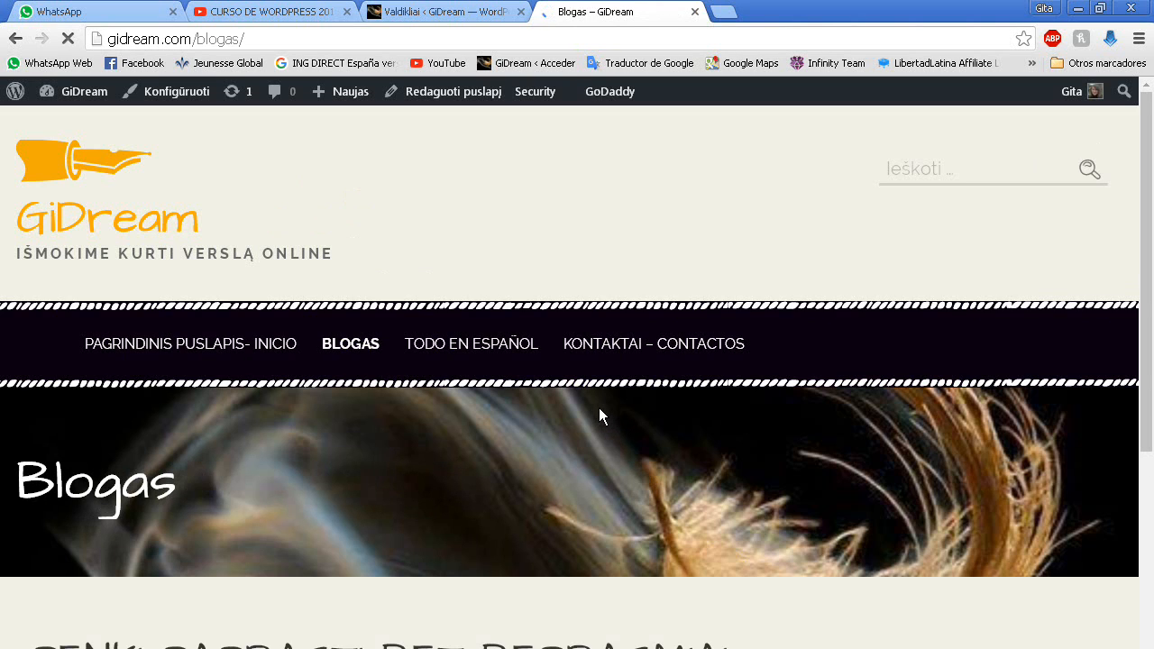
pyautogui.scroll(-1, 621, 413)
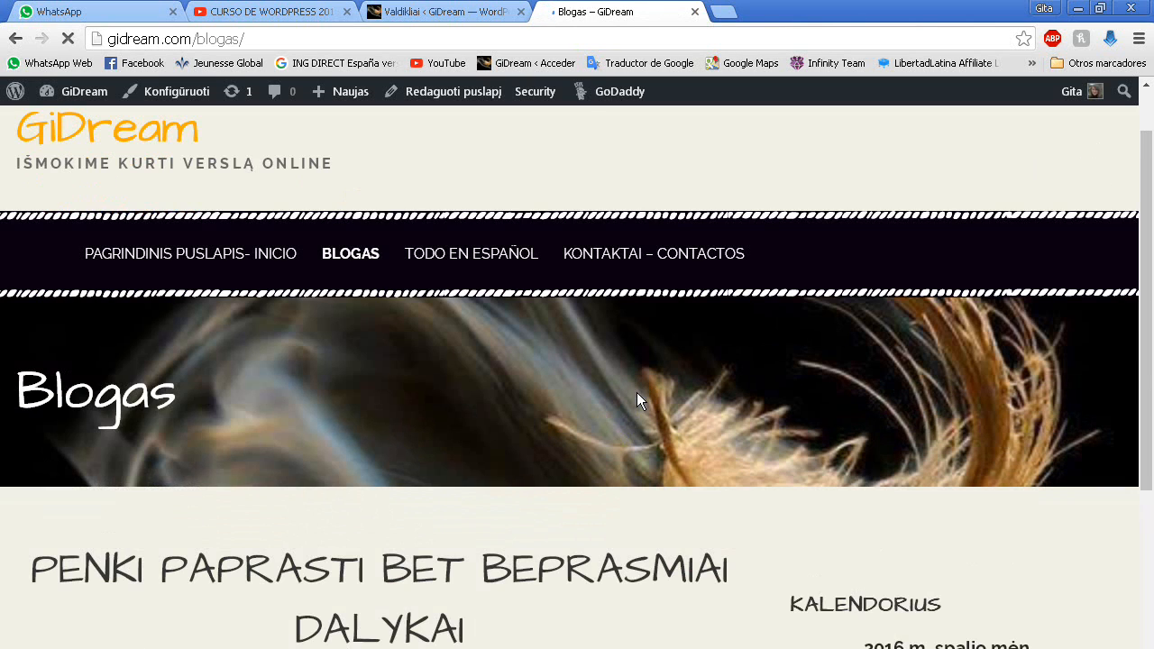
pyautogui.scroll(-1, 632, 415)
pyautogui.scroll(-1, 628, 392)
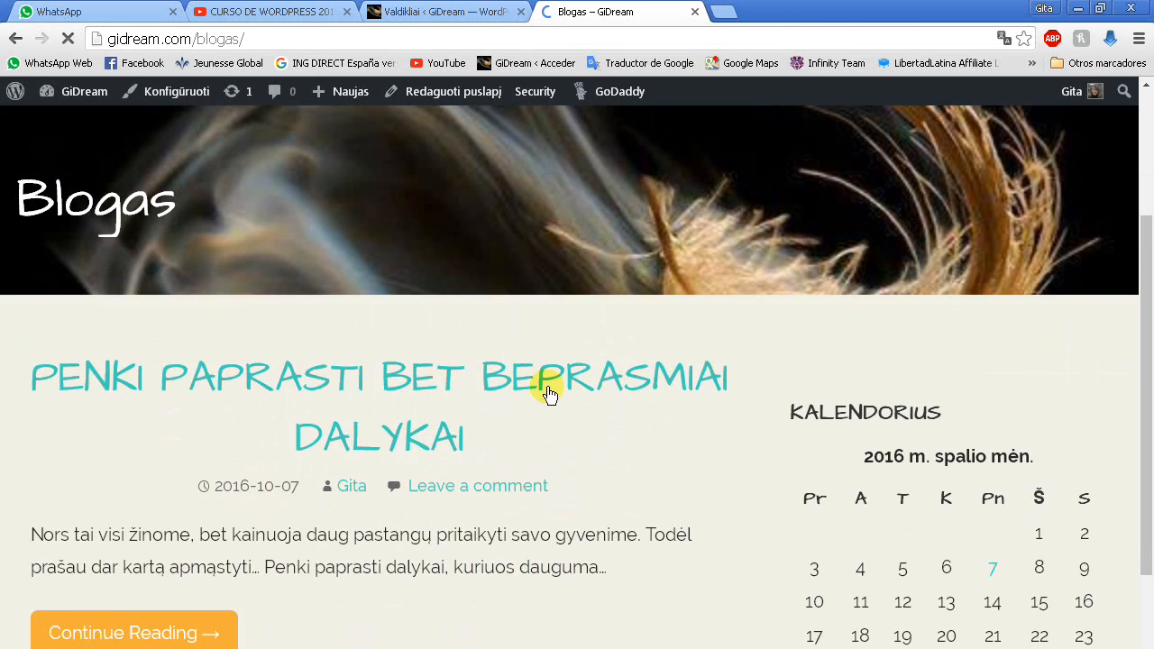
pyautogui.scroll(-1, 577, 396)
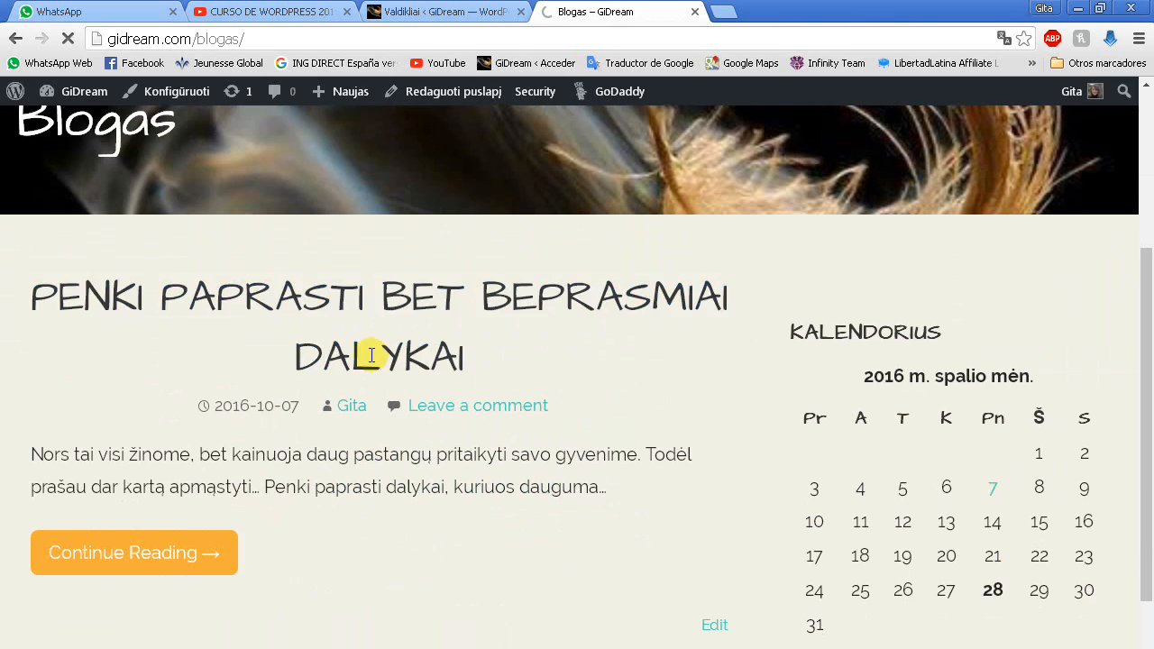
pyautogui.scroll(-1, 365, 359)
pyautogui.scroll(-1, 262, 347)
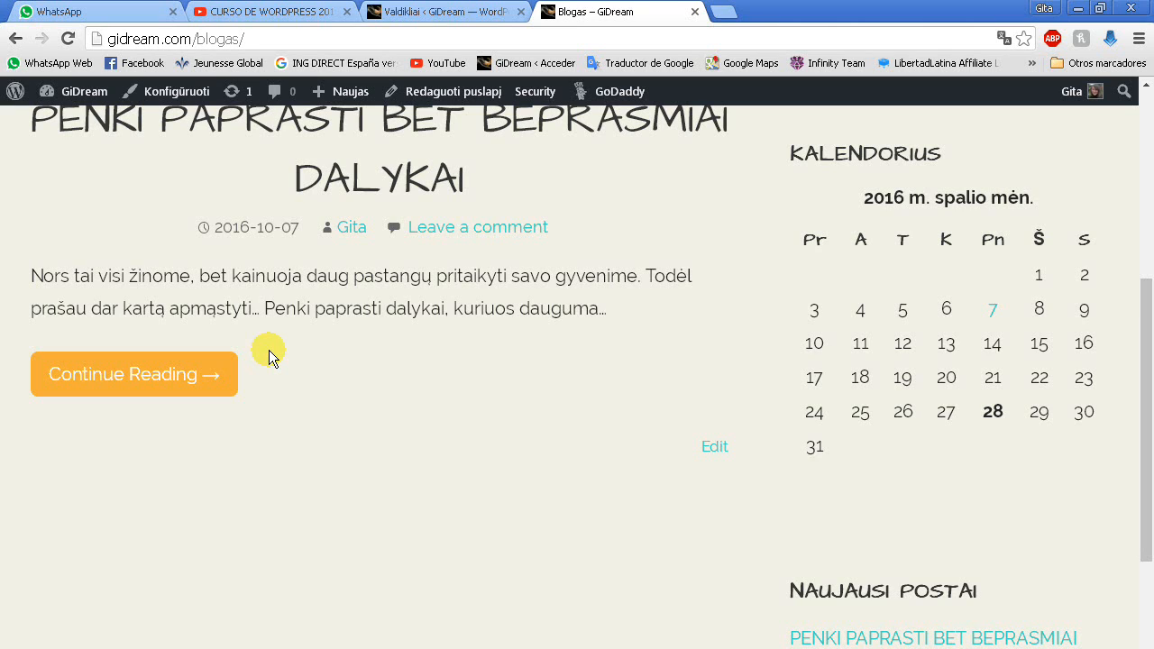
# Open the full Penki paprasti bet beprasmiai dalykai post and look through its text, sidebar and comment form
pyautogui.click(137, 367)
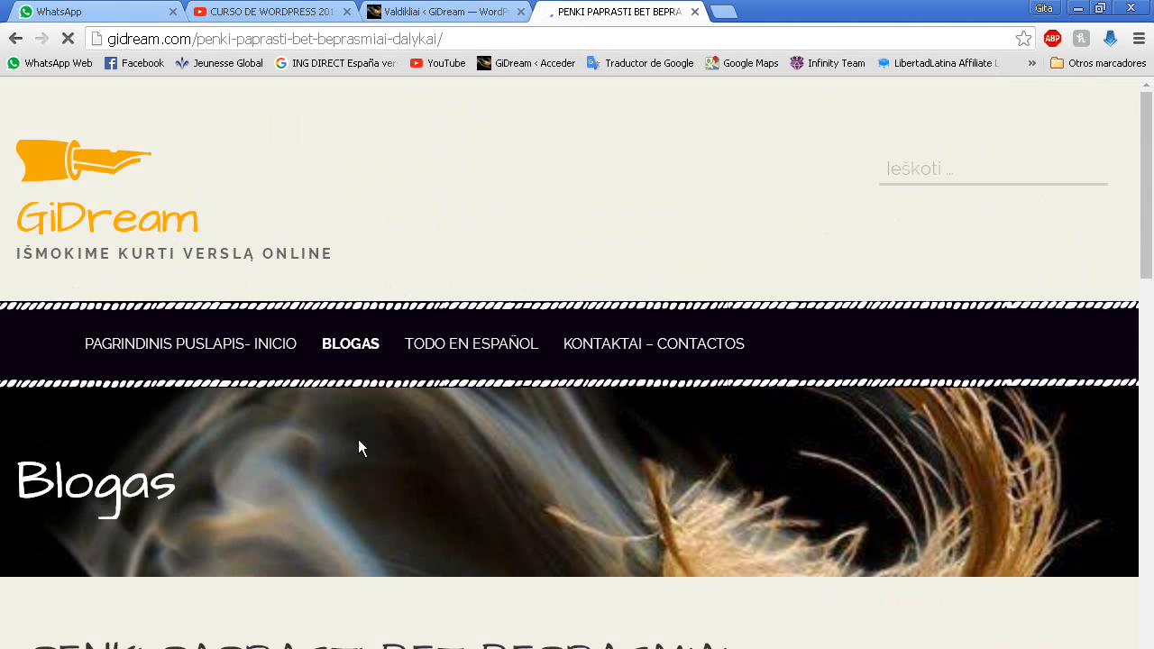
pyautogui.scroll(-7, 386, 433)
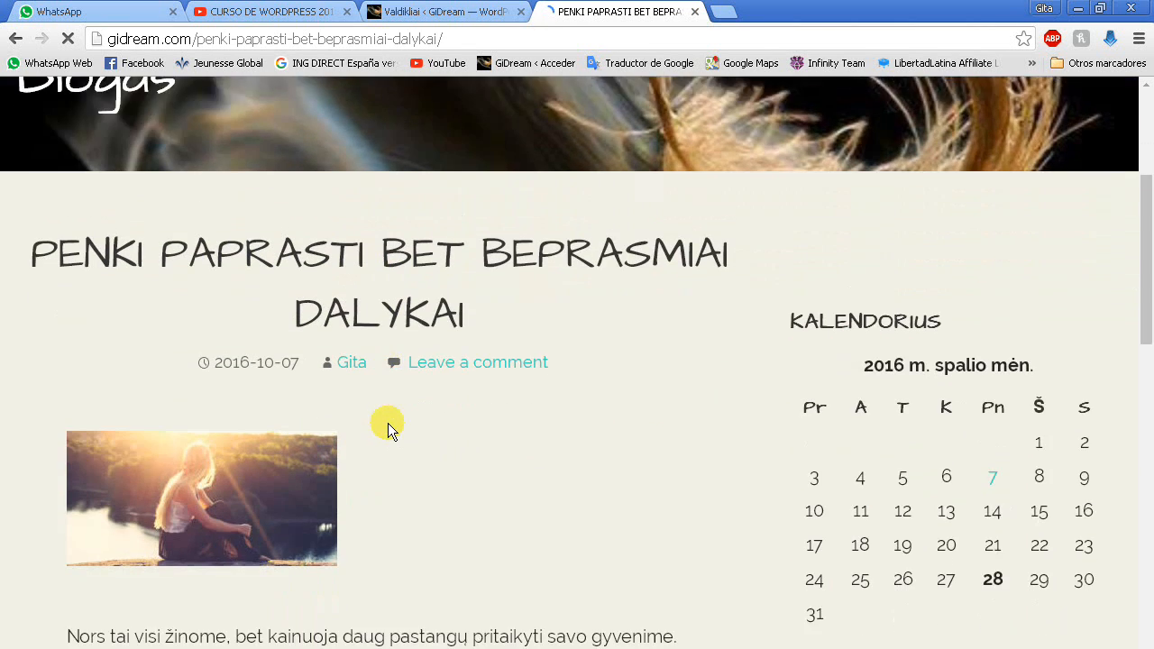
pyautogui.scroll(-2, 434, 333)
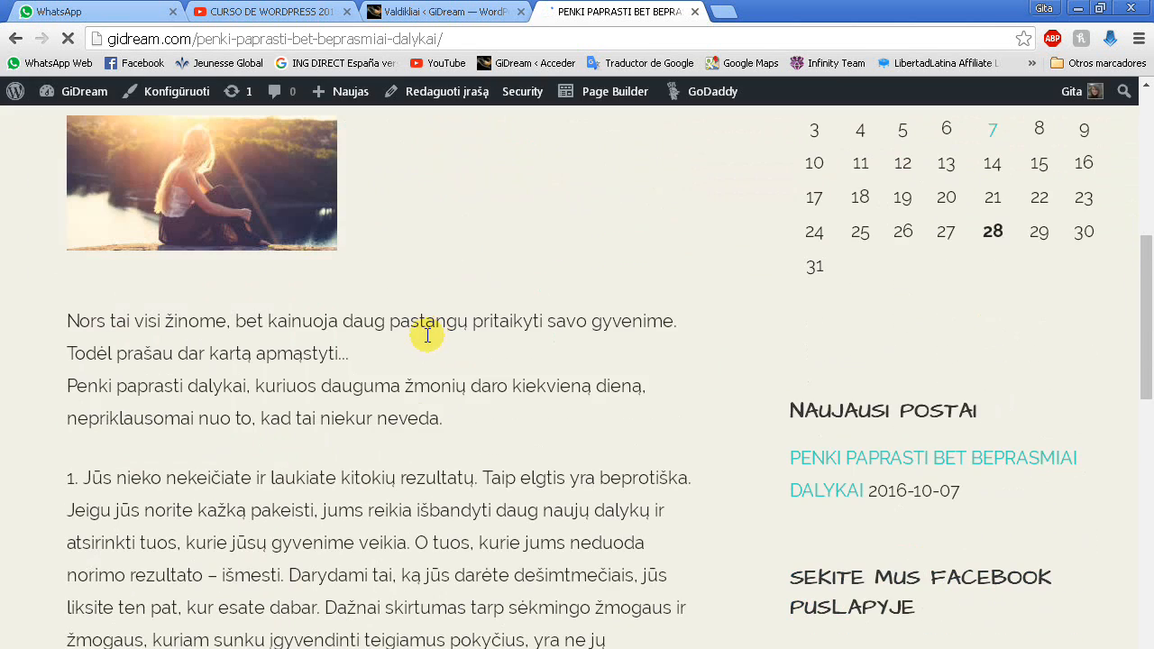
pyautogui.scroll(-2, 425, 422)
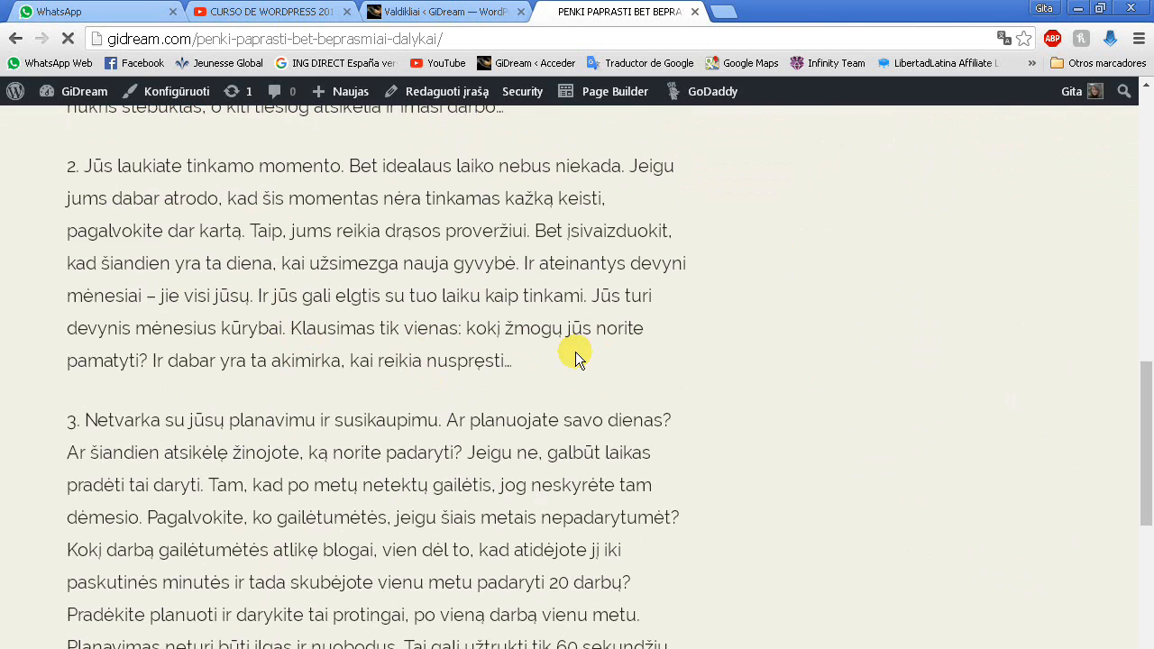
pyautogui.scroll(-5, 566, 350)
pyautogui.scroll(-20, 628, 338)
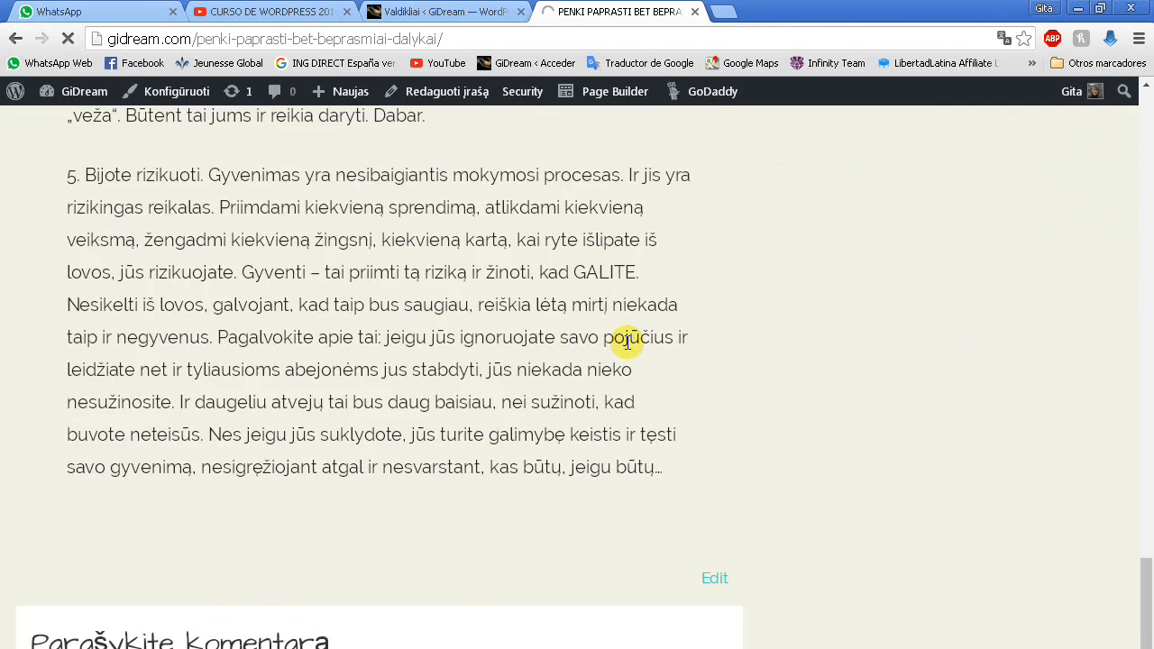
pyautogui.scroll(3, 263, 320)
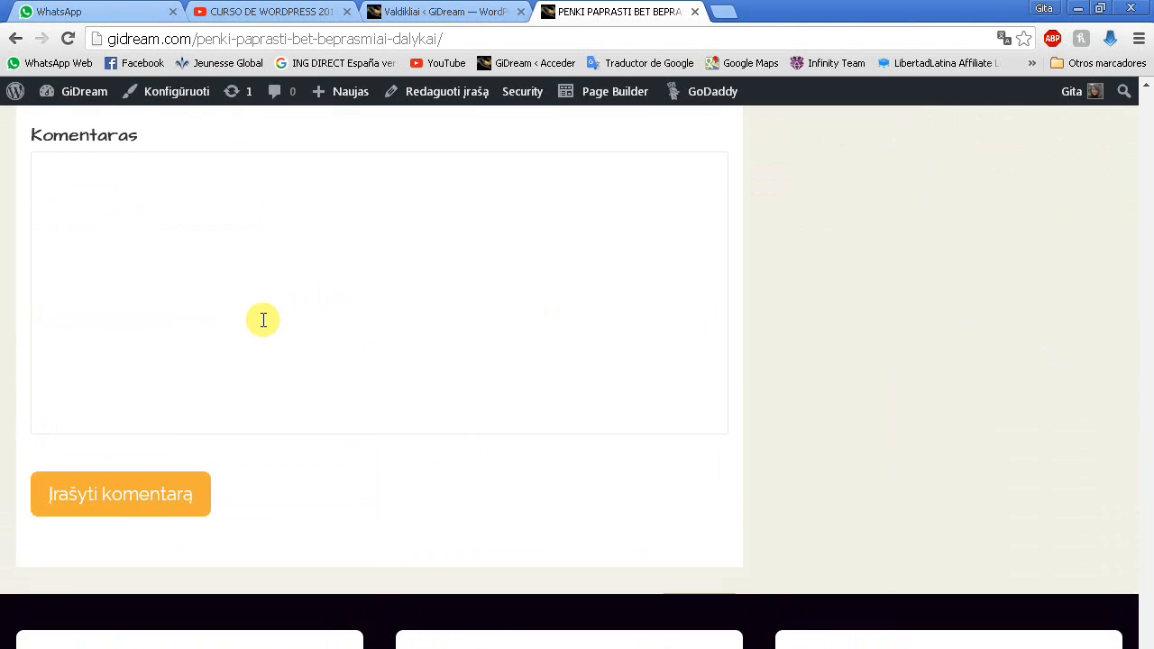
pyautogui.scroll(2, 210, 436)
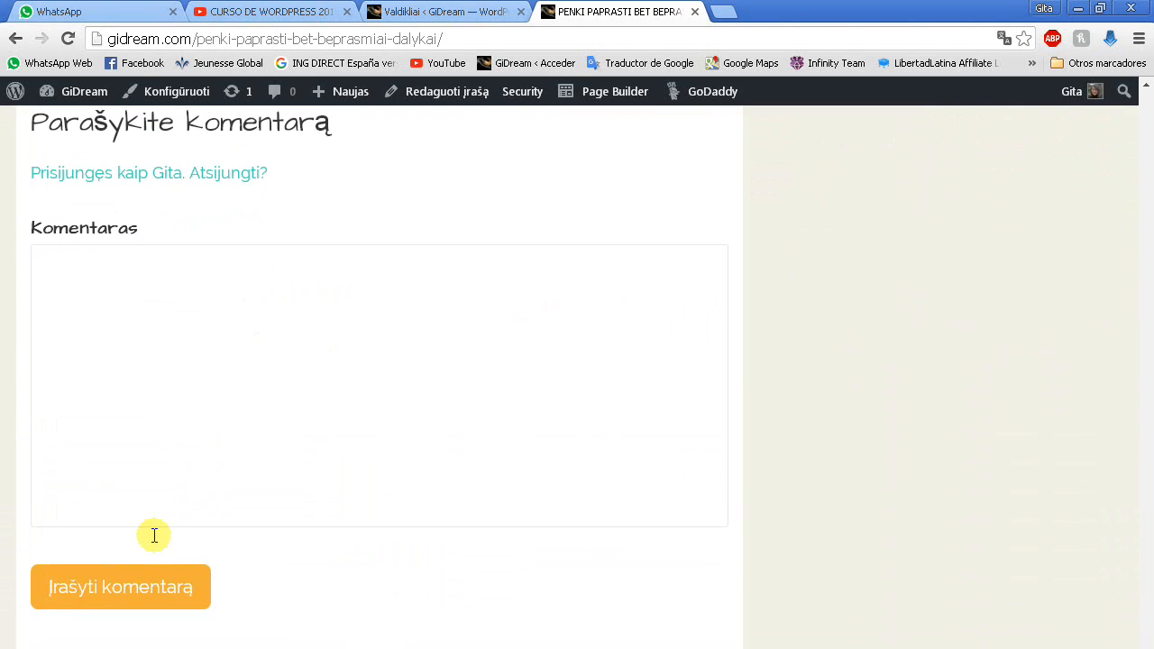
# Examine the Parašykite komentarą form under the post, including its Komentaras field and Įrašyti komentarą option, and return to the post's beginning
pyautogui.scroll(4, 412, 352)
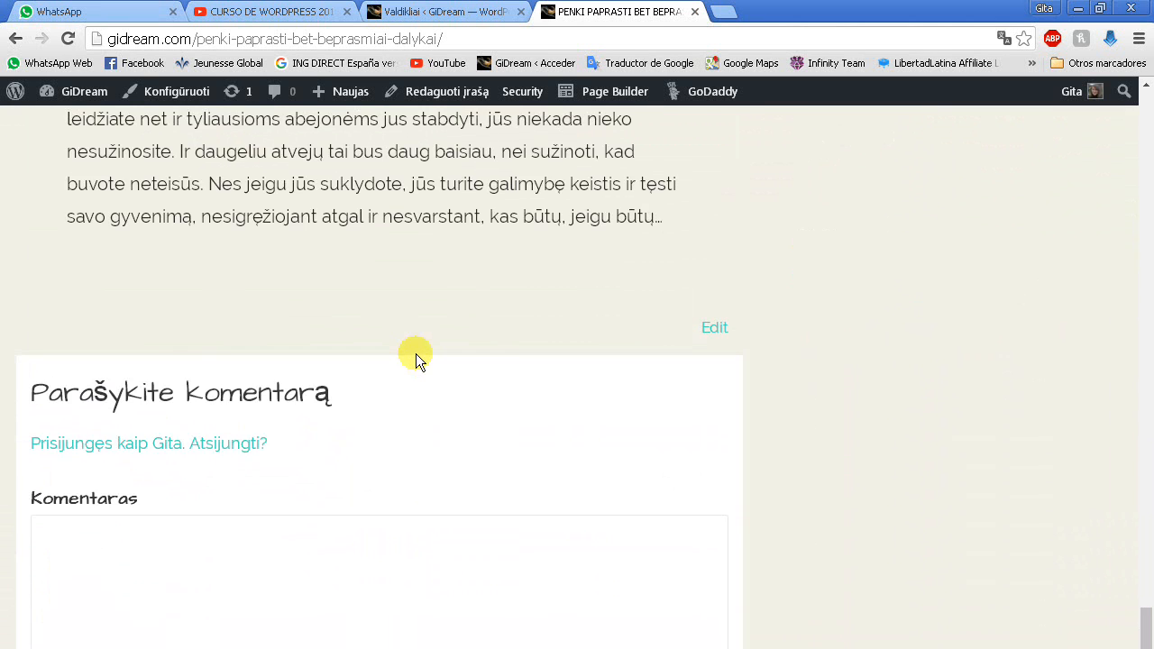
pyautogui.scroll(-4, 417, 358)
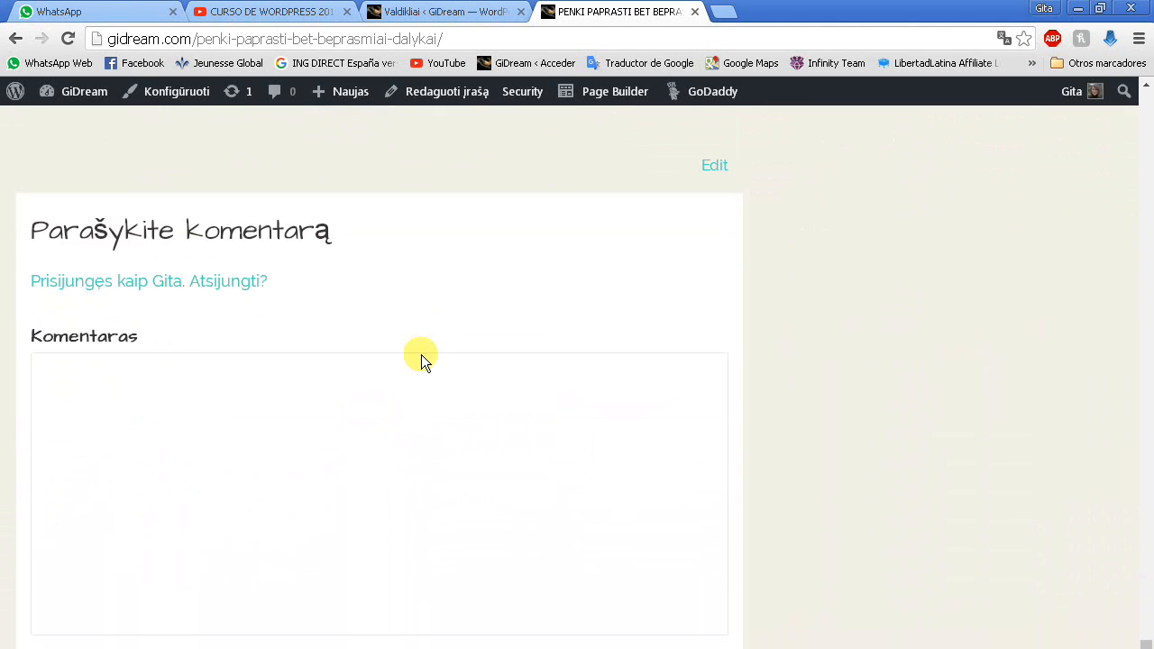
pyautogui.scroll(2, 386, 399)
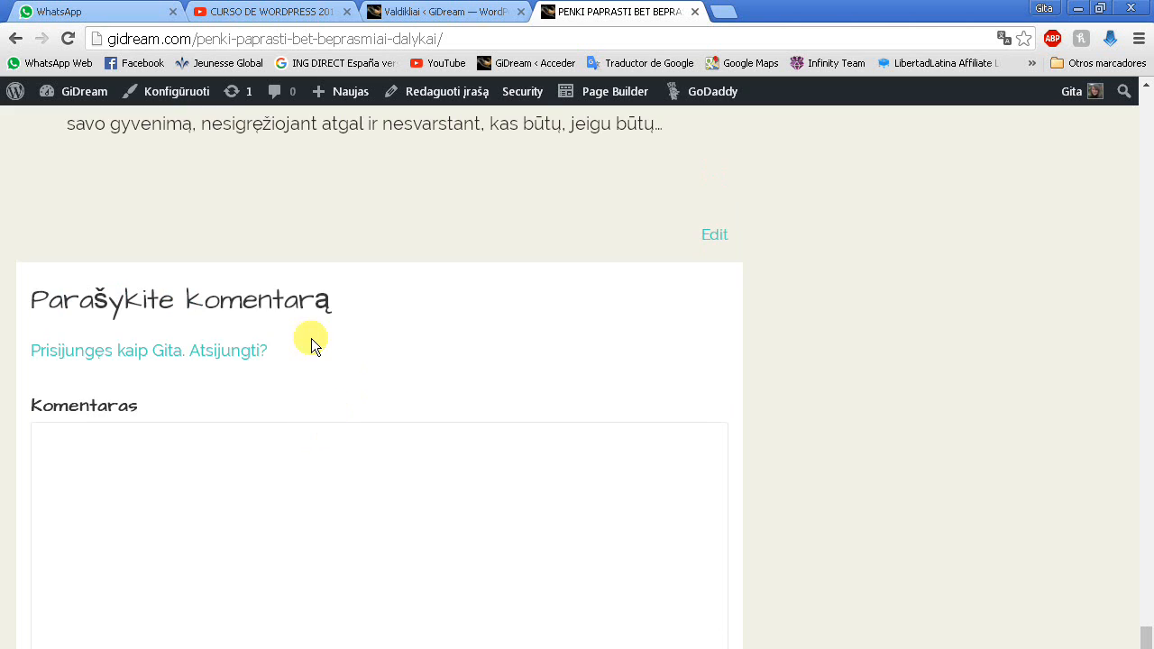
pyautogui.scroll(-1, 310, 340)
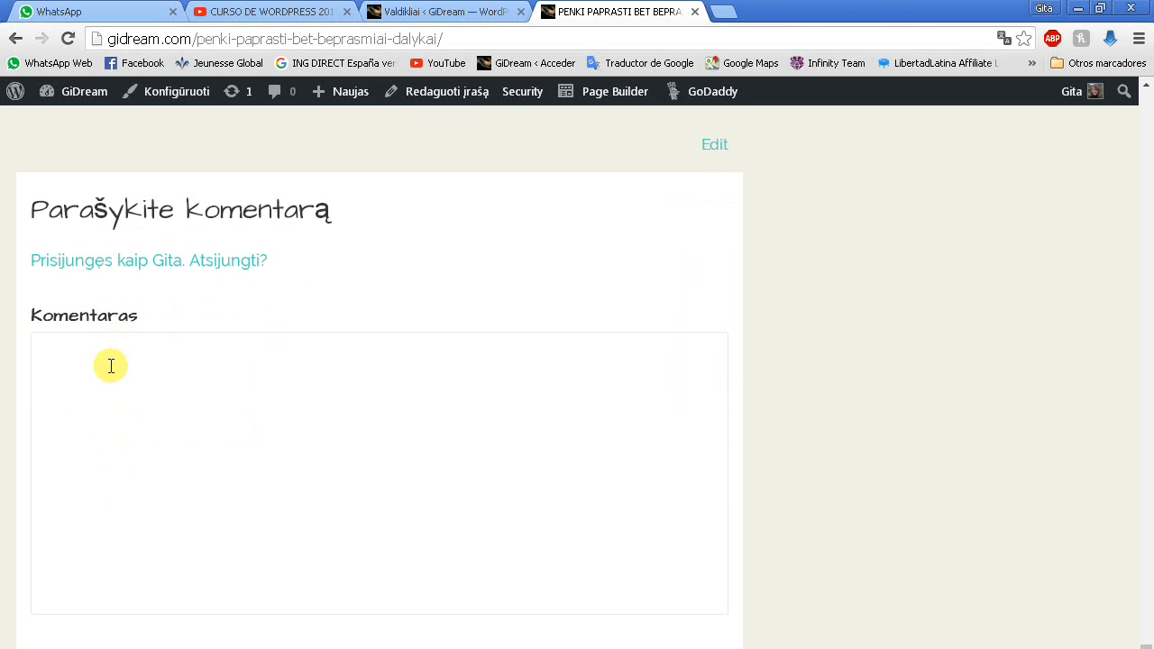
pyautogui.scroll(-2, 89, 405)
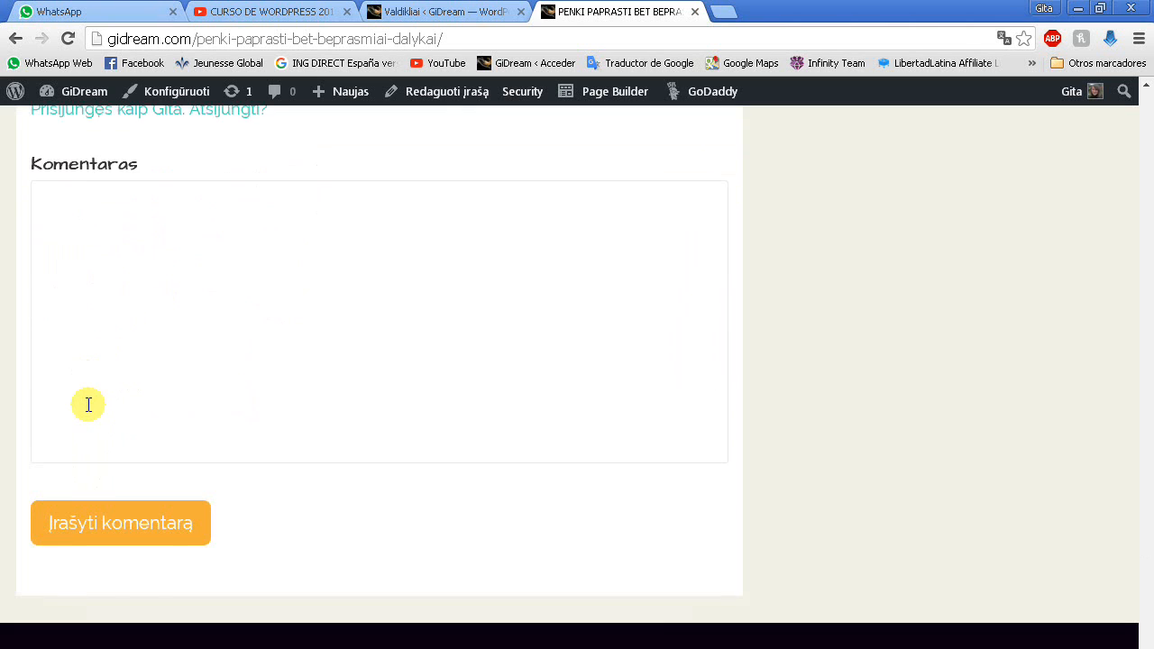
pyautogui.scroll(1, 87, 373)
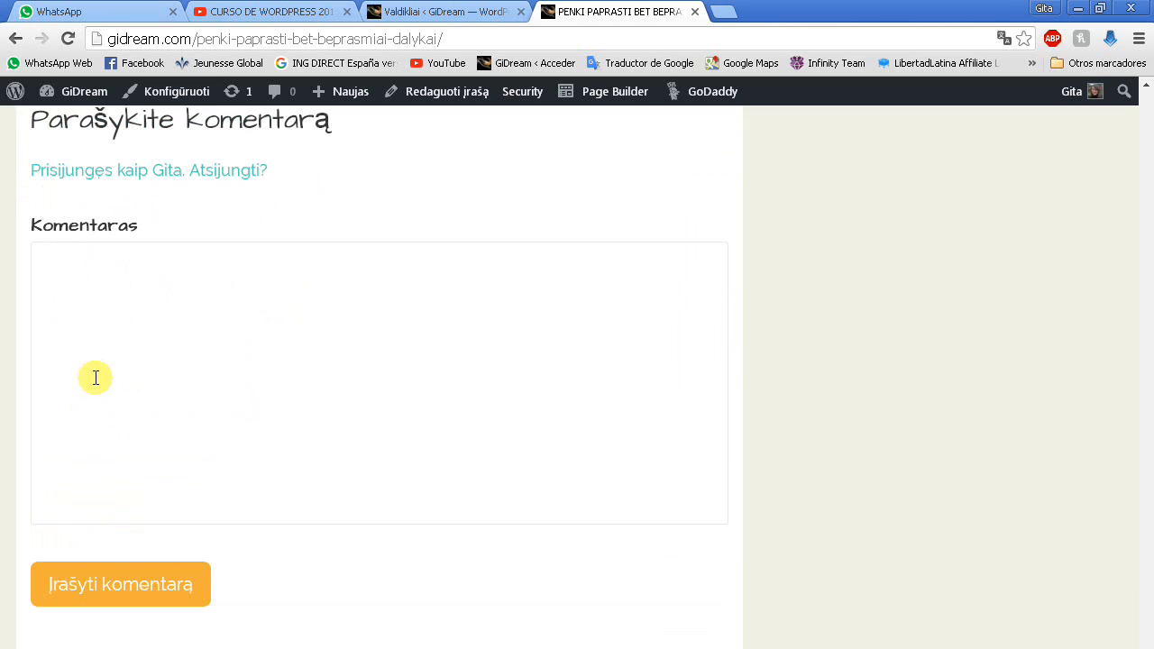
pyautogui.scroll(1, 108, 381)
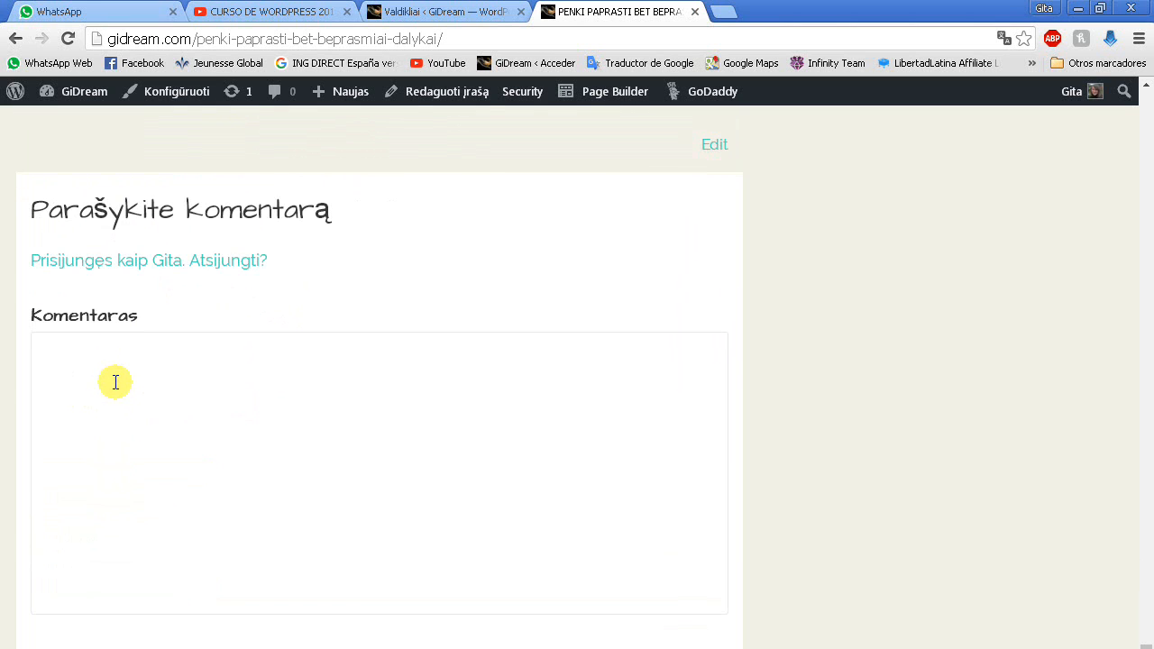
pyautogui.scroll(-1, 116, 382)
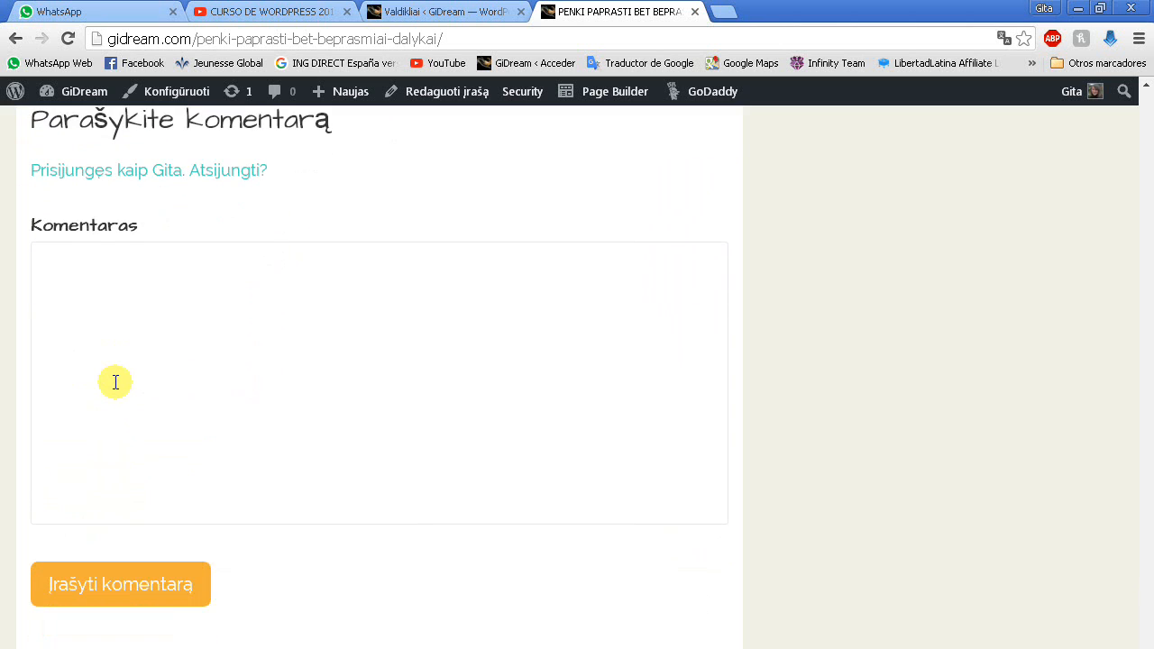
pyautogui.scroll(3, 115, 382)
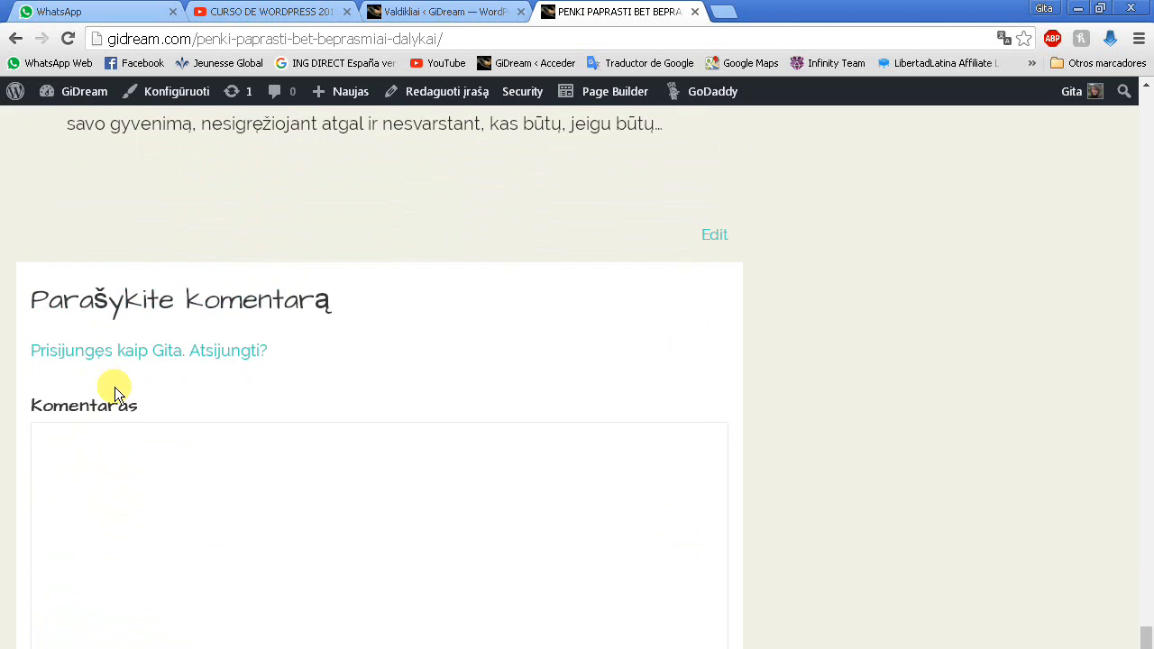
pyautogui.scroll(-3, 224, 336)
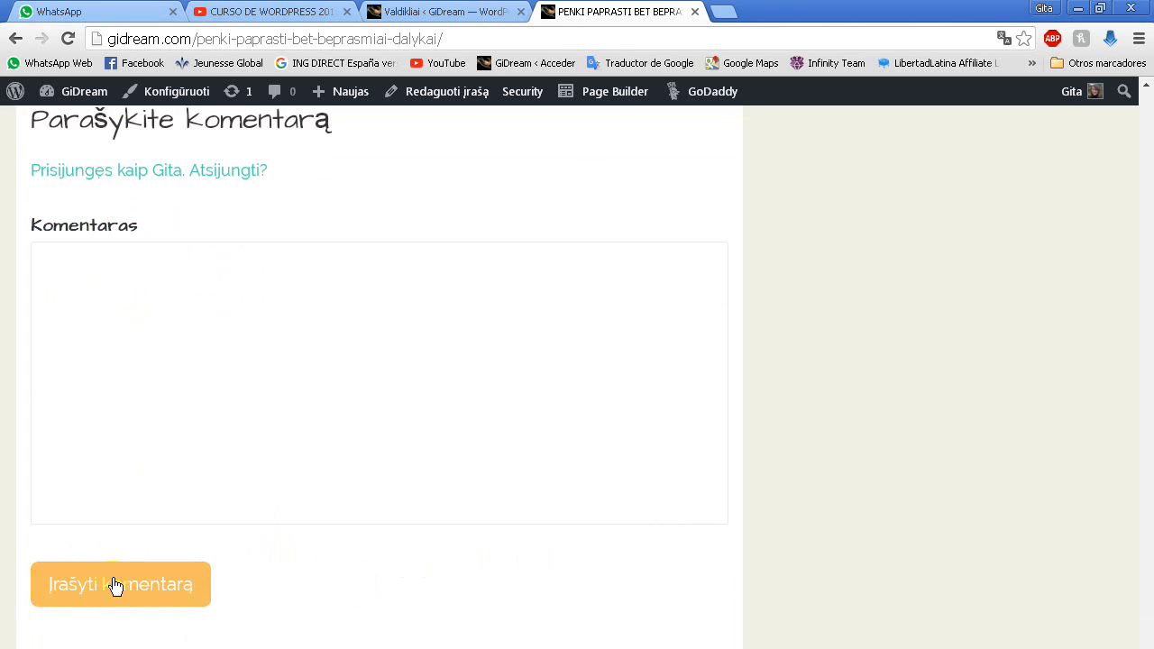
pyautogui.scroll(2, 445, 441)
pyautogui.scroll(8, 446, 442)
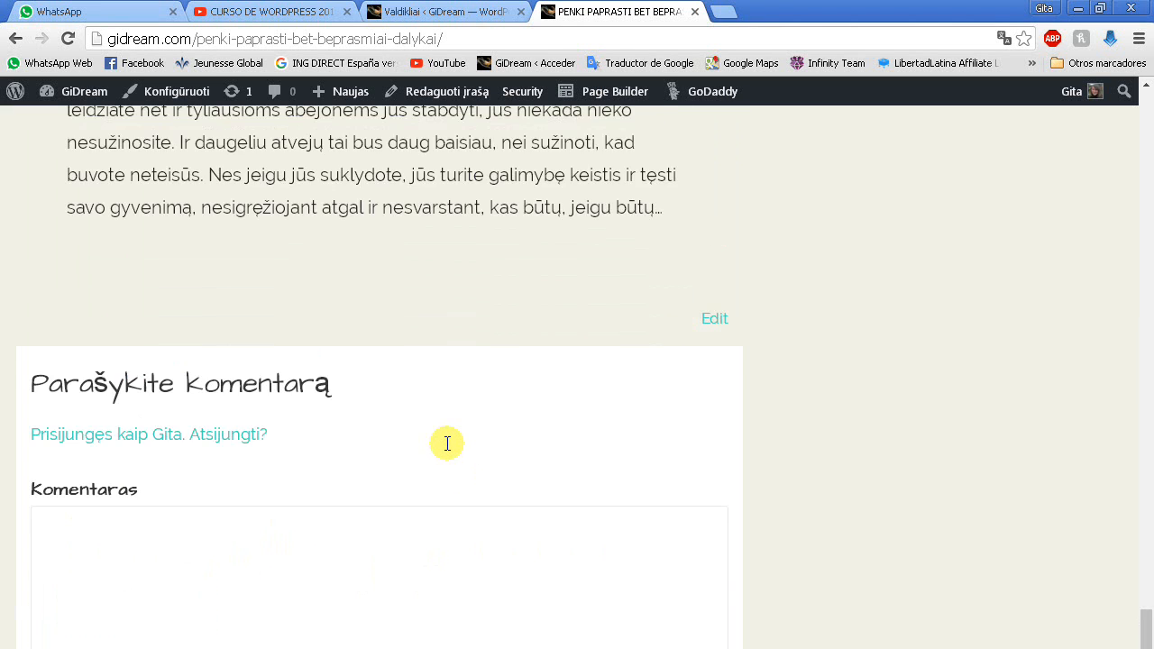
pyautogui.scroll(10, 445, 442)
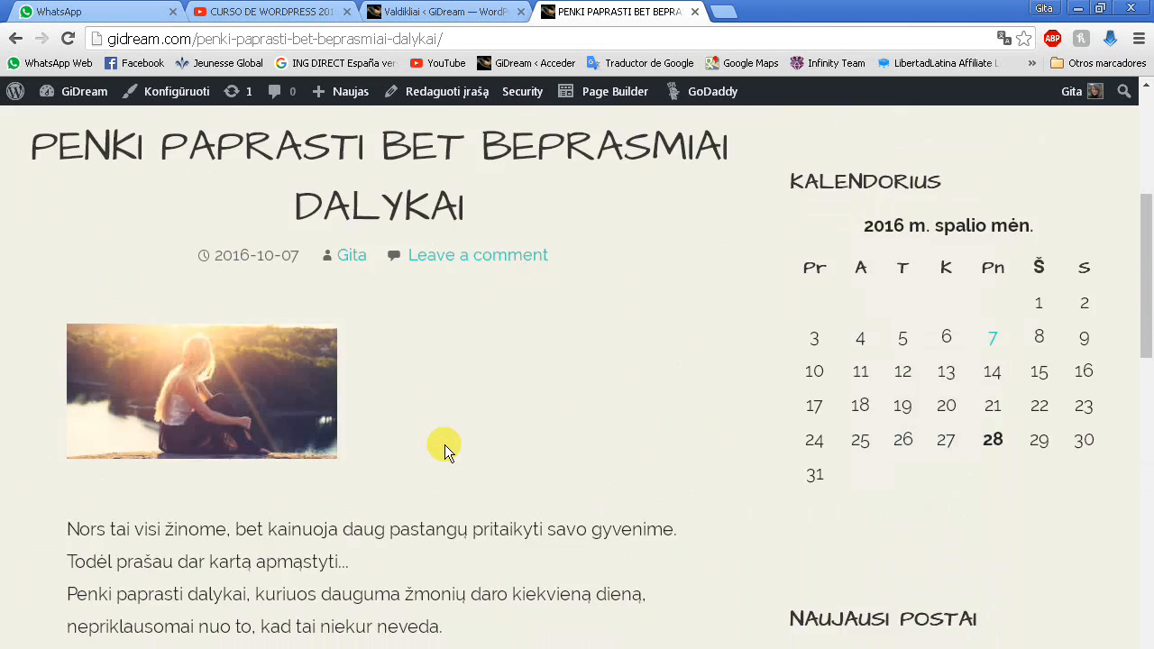
# Return to the Valdikliai page and look through the available widgets and those placed in the Sidebar
pyautogui.click(449, 12)
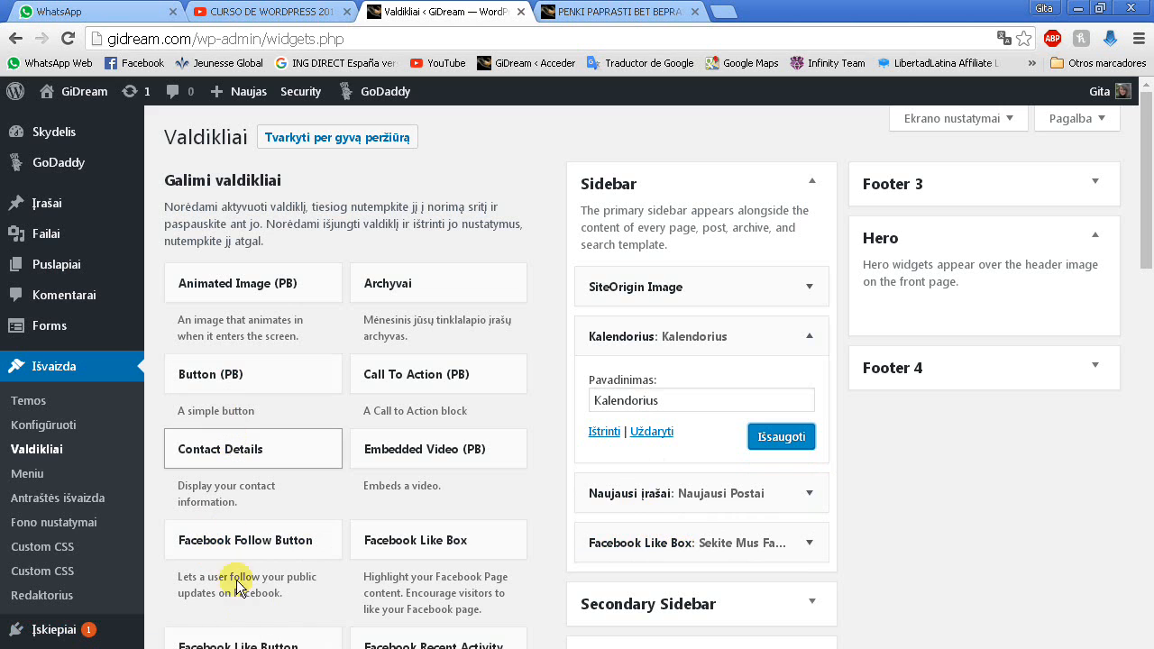
pyautogui.scroll(-4, 243, 510)
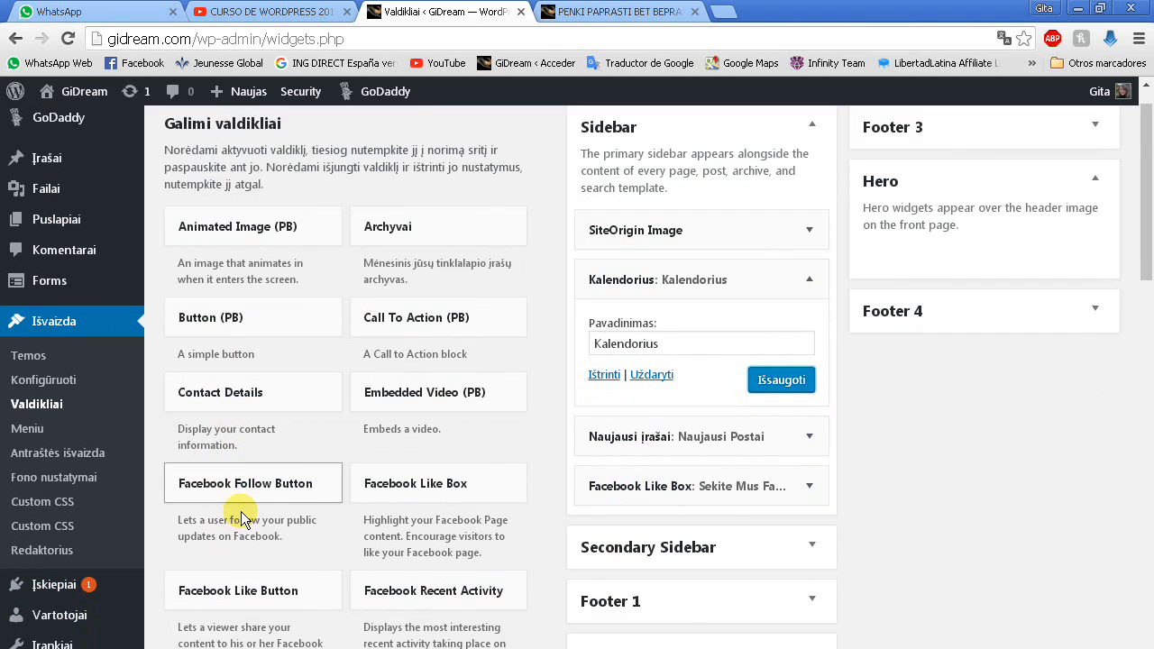
pyautogui.scroll(-2, 221, 586)
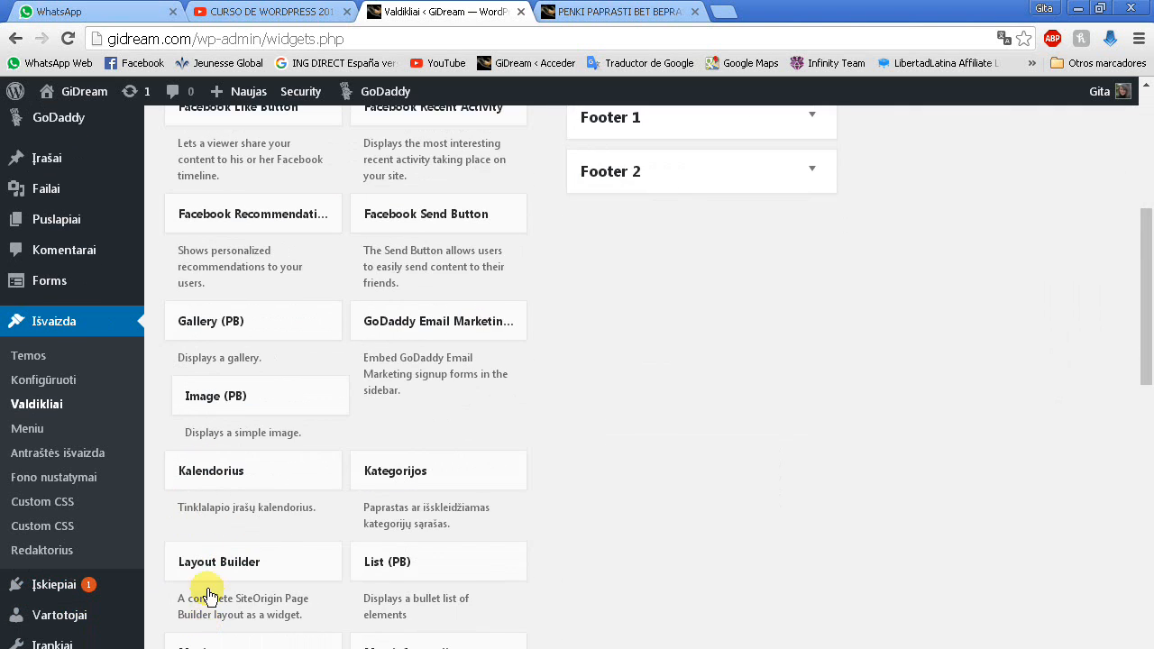
pyautogui.scroll(1, 388, 563)
pyautogui.scroll(4, 186, 471)
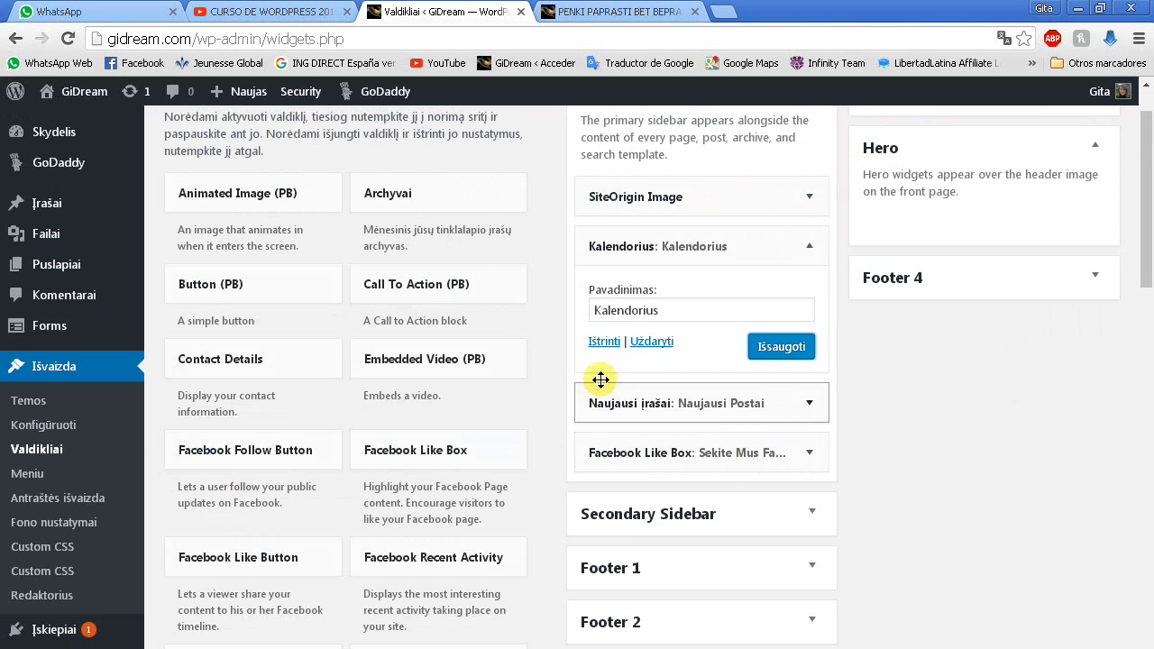
pyautogui.scroll(1, 897, 442)
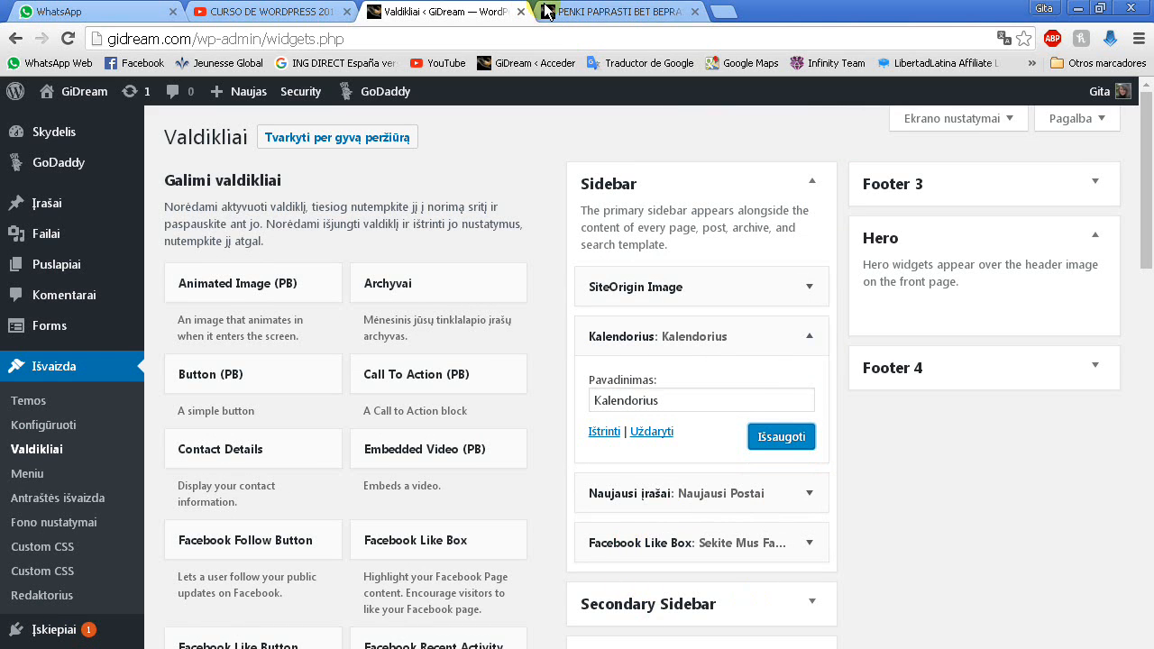
# Go back to the live Penki paprasti bet beprasmiai dalykai post and find the Sekite mus Facebook puslapyje section in its sidebar
pyautogui.click(610, 13)
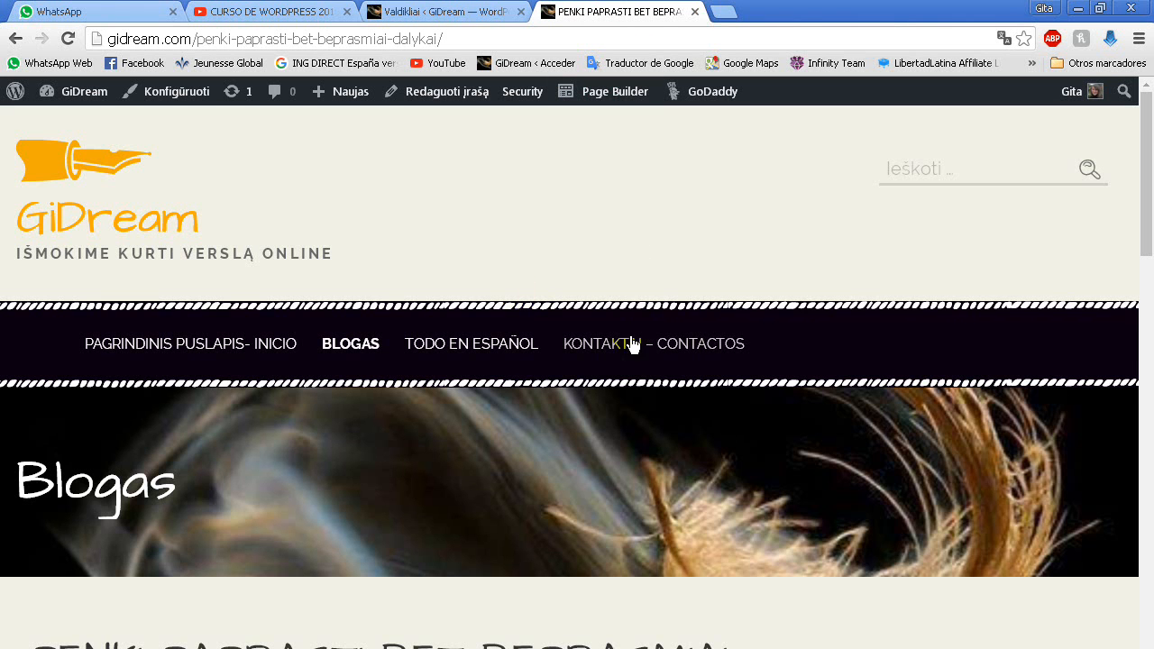
pyautogui.scroll(-4, 631, 343)
pyautogui.scroll(-7, 613, 286)
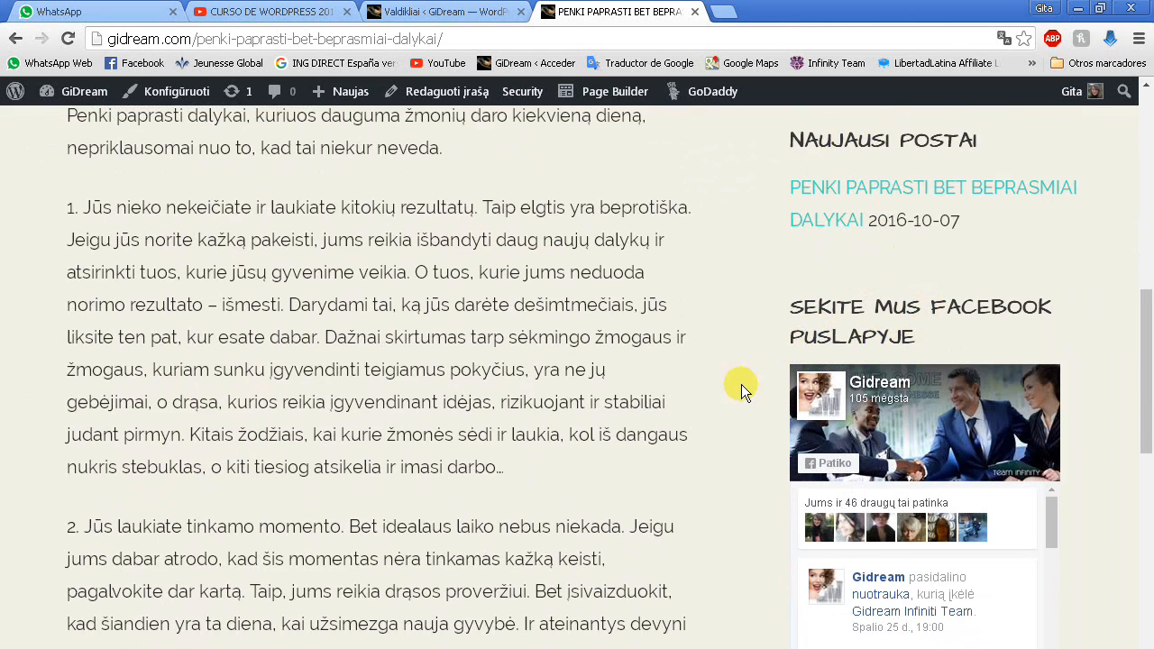
pyautogui.scroll(-1, 747, 377)
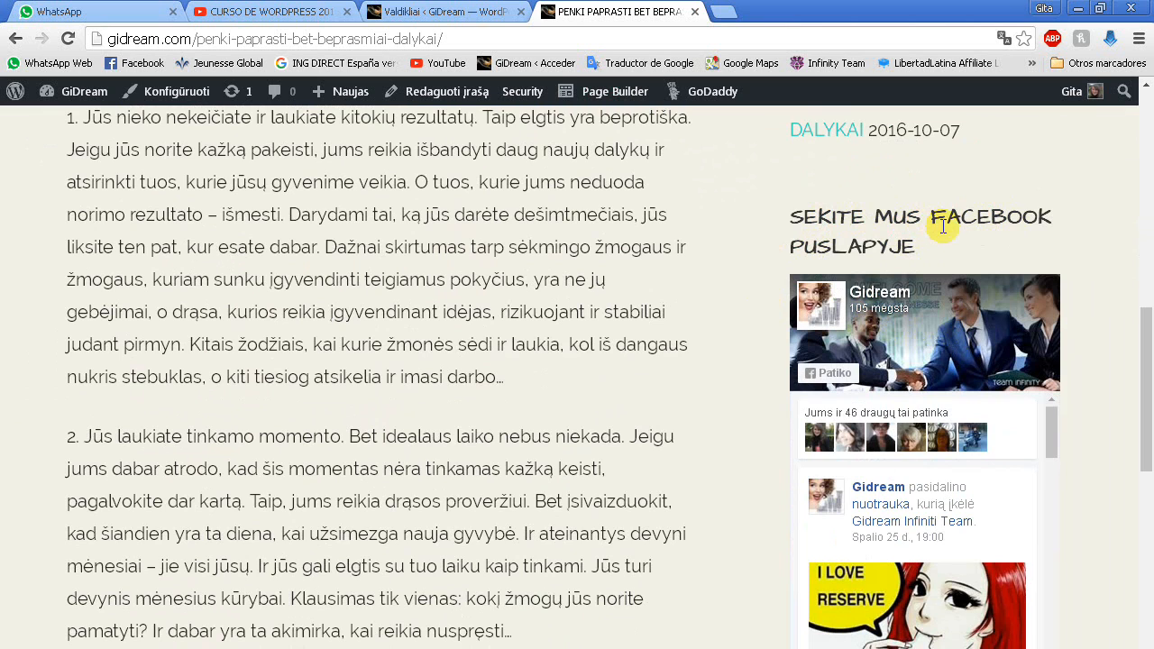
pyautogui.scroll(-1, 926, 382)
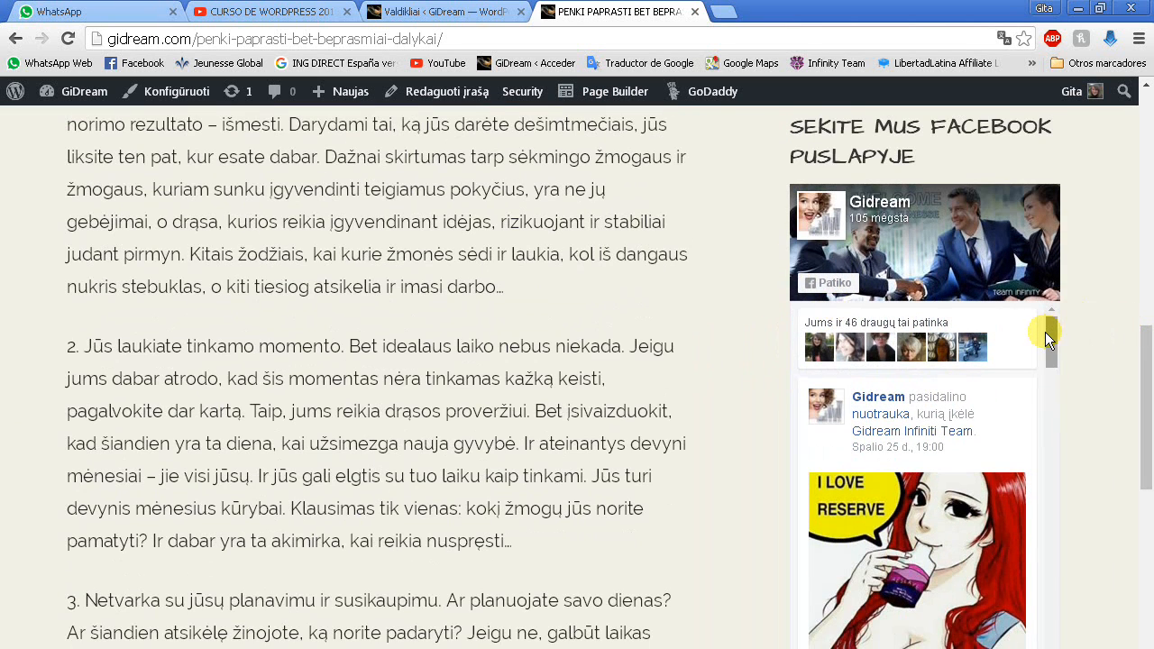
# Browse the Gidream feed inside the sidebar's Facebook box down to its oldest listed post
pyautogui.scroll(-3, 1046, 332)
pyautogui.scroll(-4, 1051, 347)
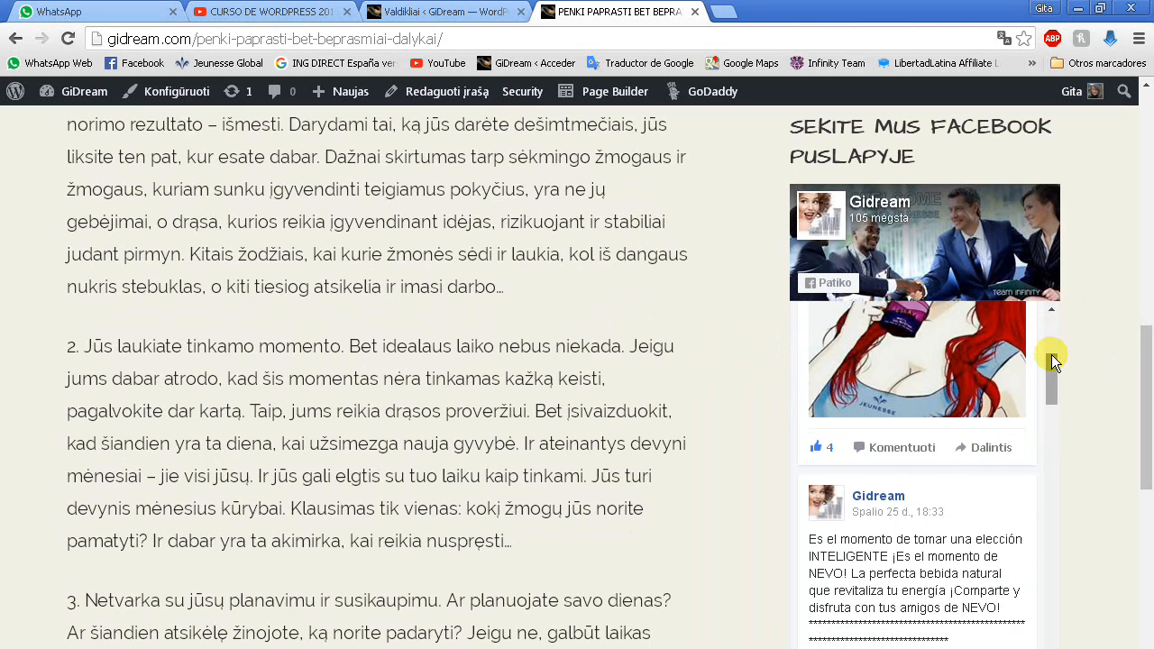
pyautogui.scroll(-5, 1047, 388)
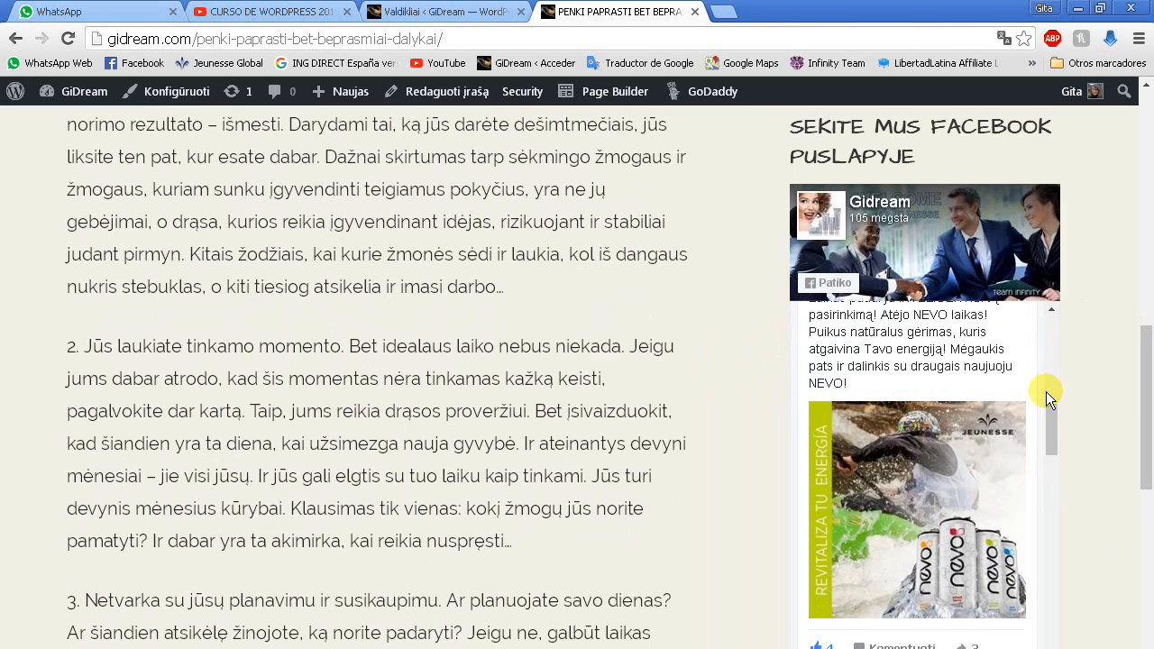
pyautogui.scroll(-5, 1046, 424)
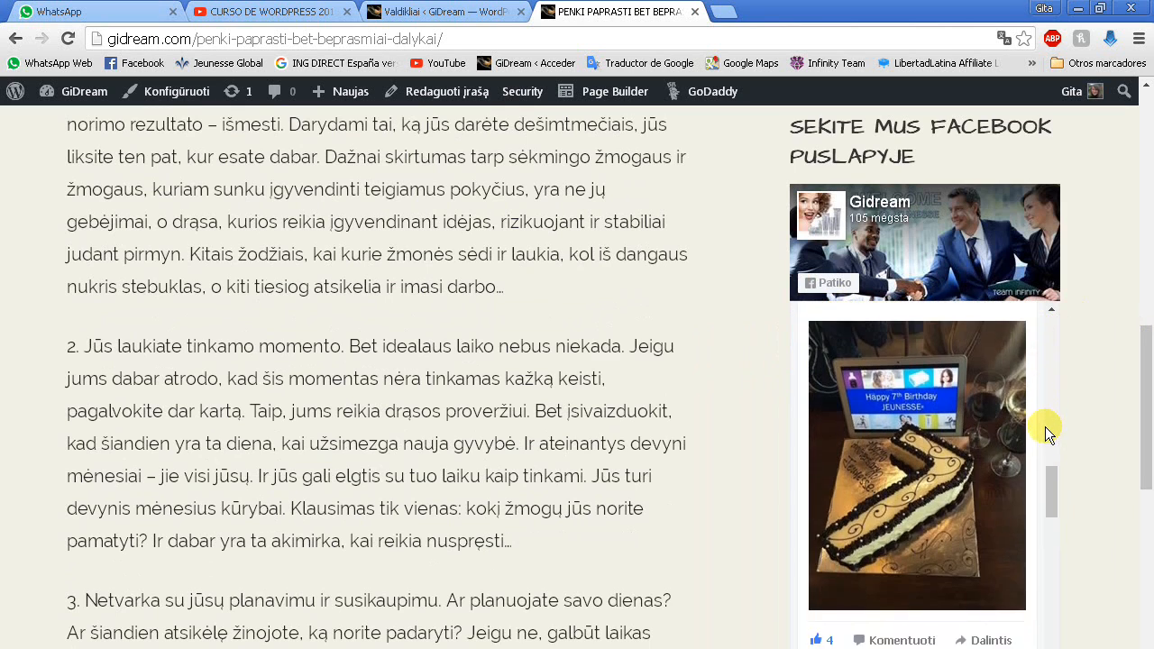
pyautogui.scroll(-5, 1051, 470)
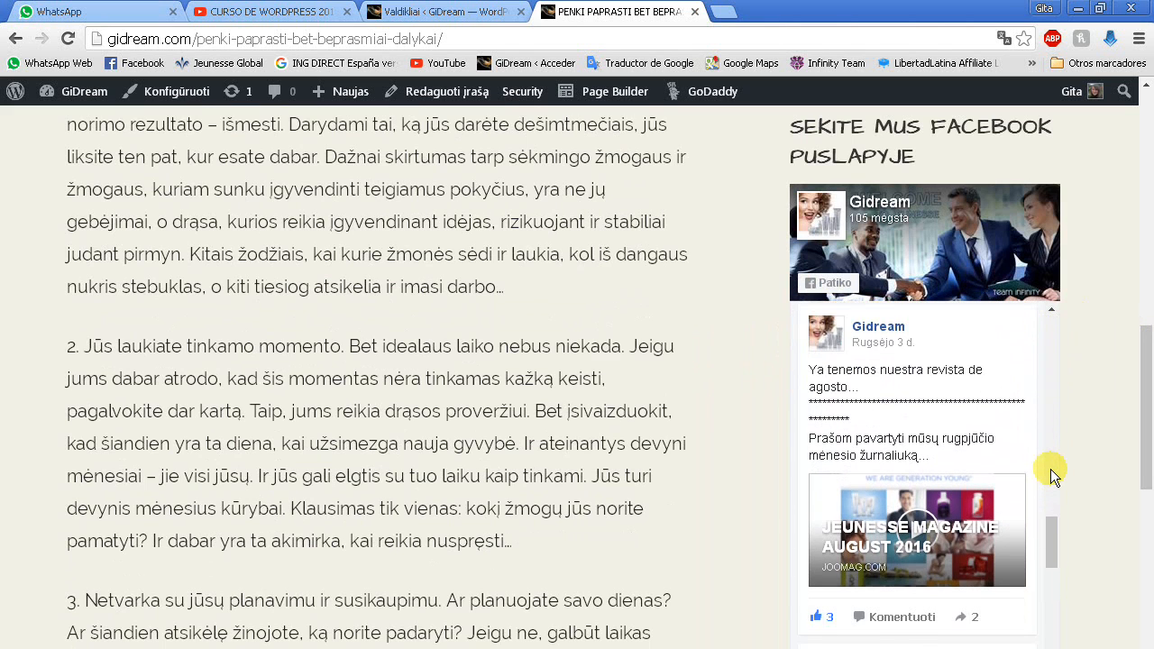
pyautogui.scroll(-5, 1050, 469)
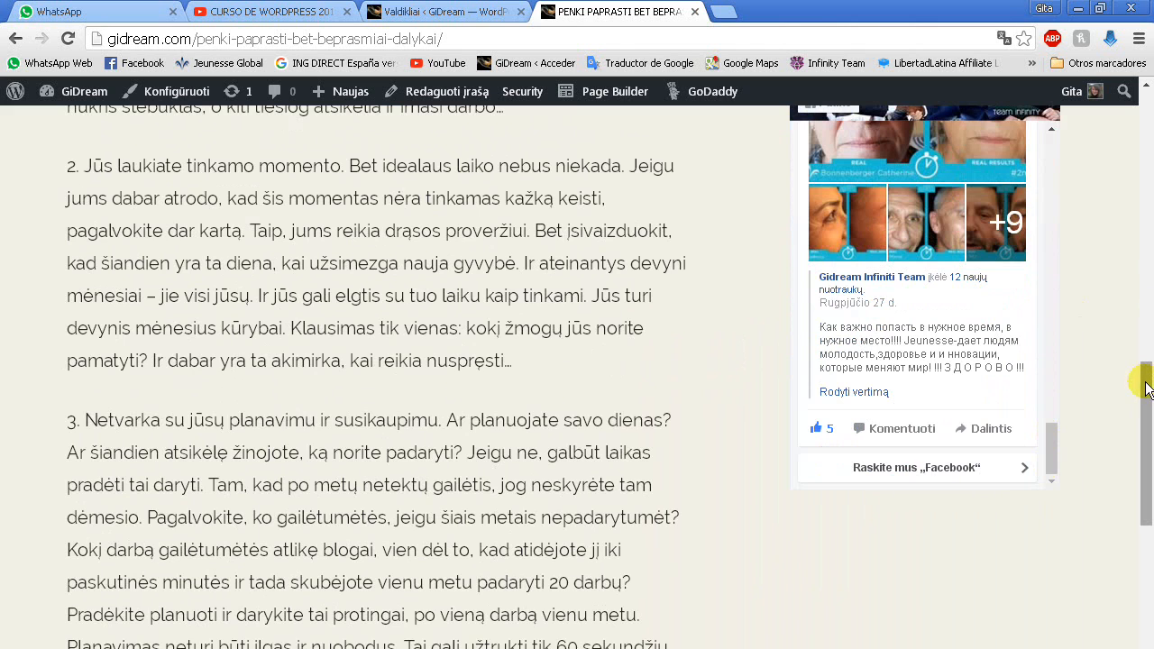
# Go back up the Gidream Facebook feed to the Happy 7th Birthday cake post and inspect its like, comment and share options
pyautogui.scroll(3, 1143, 381)
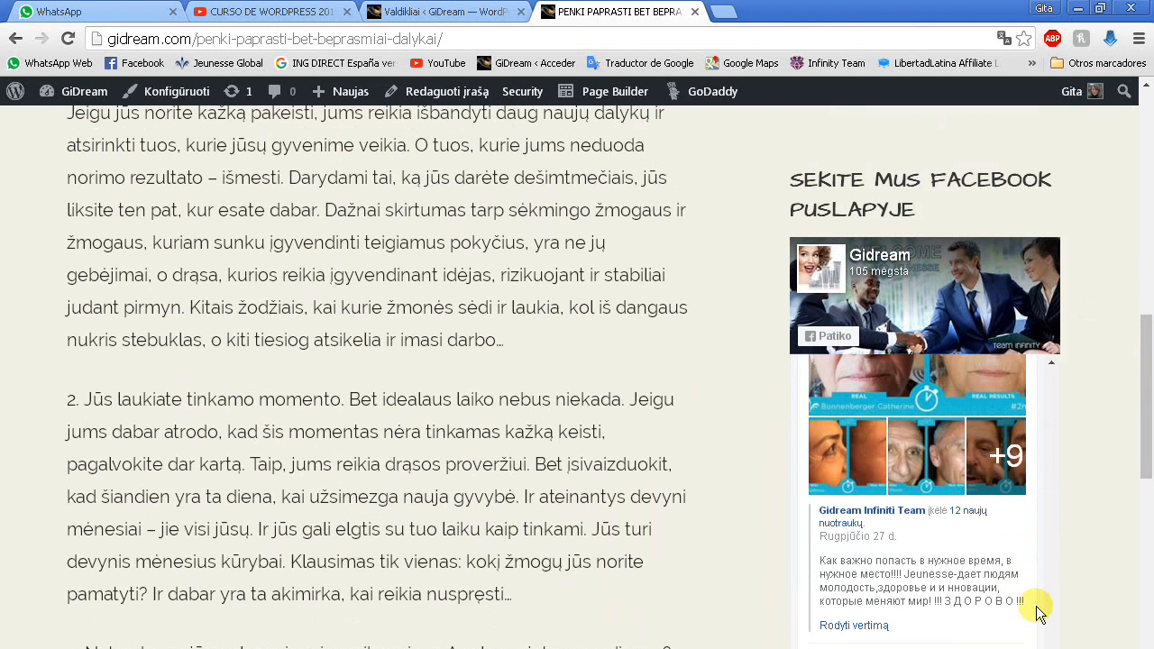
pyautogui.scroll(4, 1037, 465)
pyautogui.scroll(5, 1020, 475)
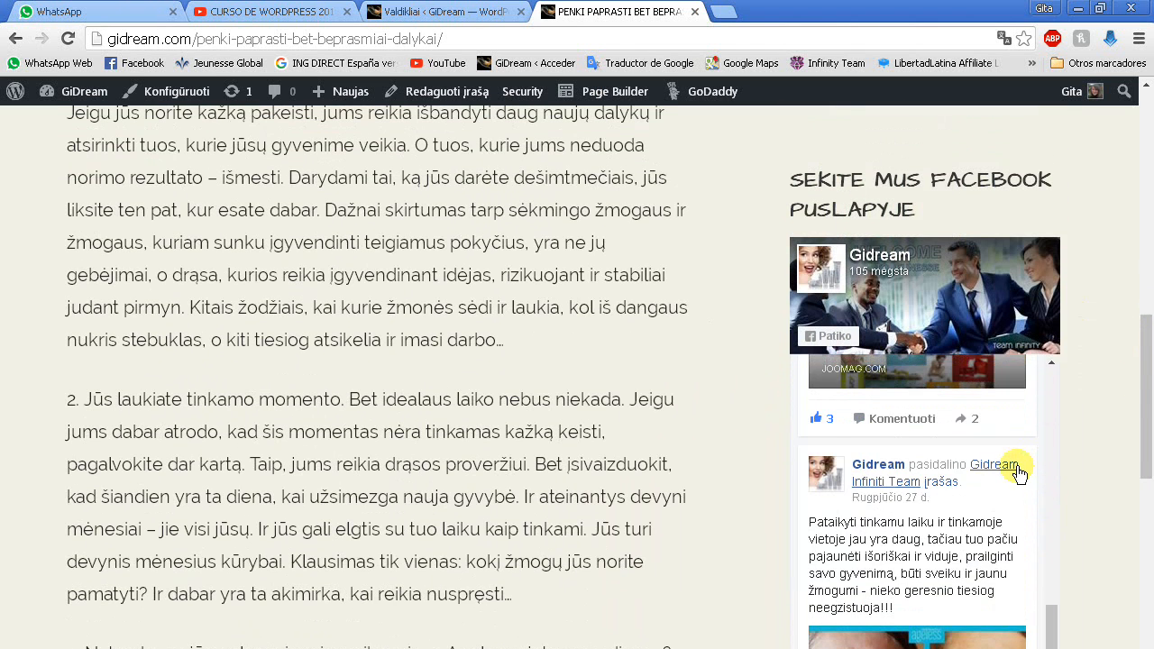
pyautogui.scroll(2, 1020, 475)
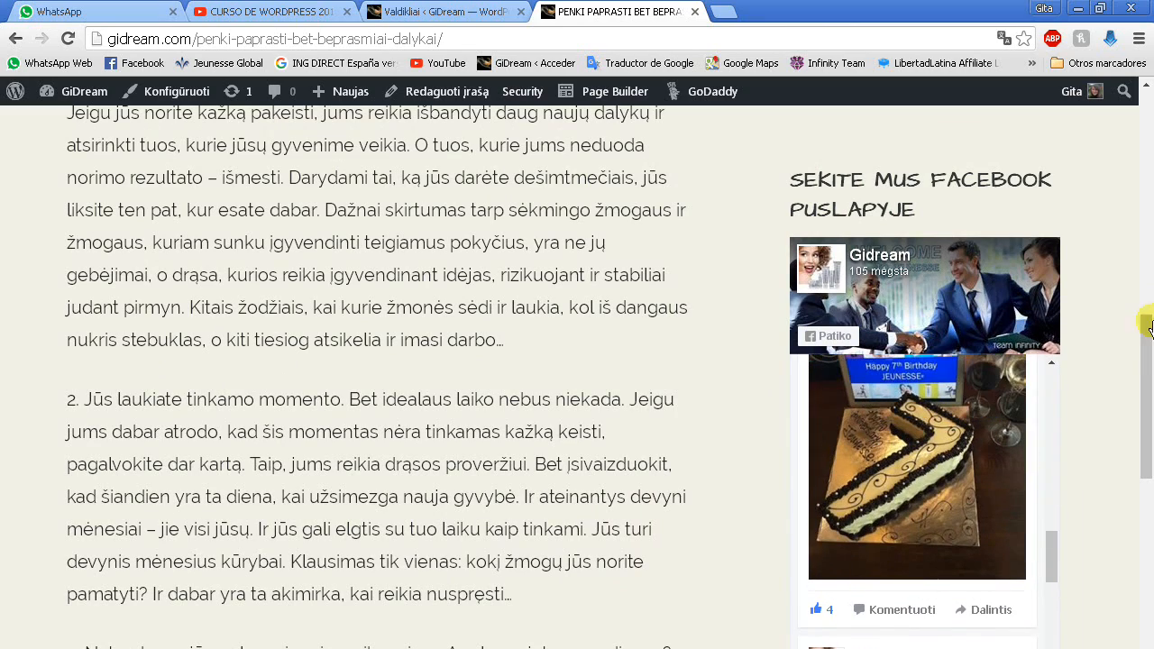
pyautogui.moveTo(1142, 341)
pyautogui.mouseDown()
pyautogui.moveTo(1149, 390)
pyautogui.moveTo(1148, 360)
pyautogui.mouseUp()
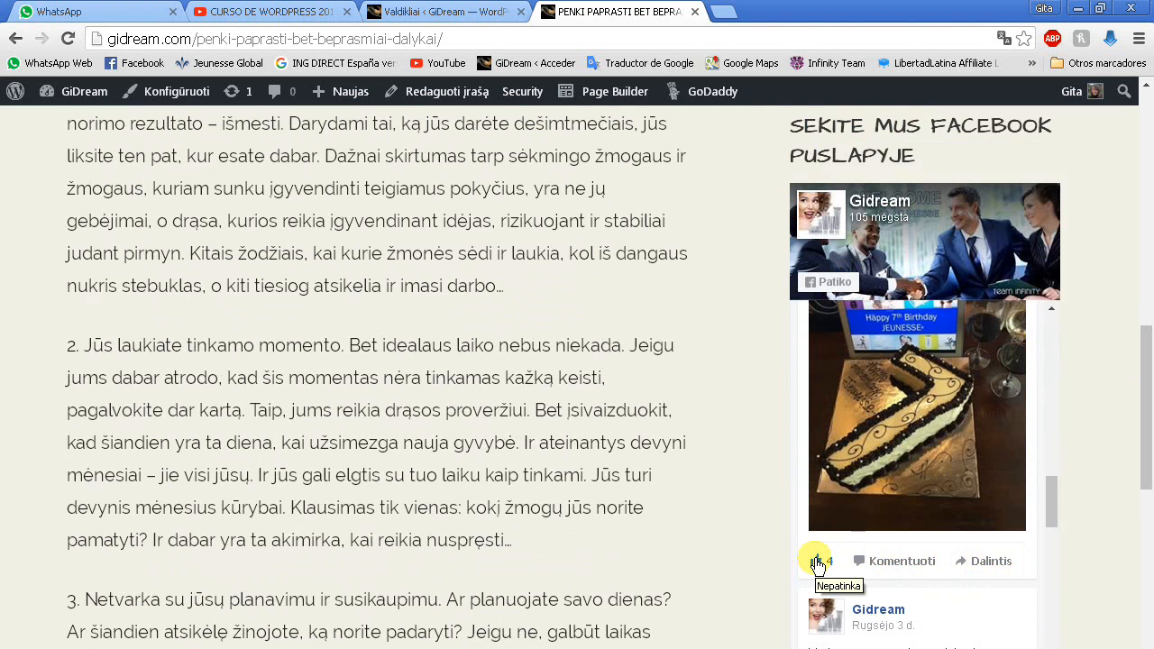
pyautogui.scroll(1, 1084, 392)
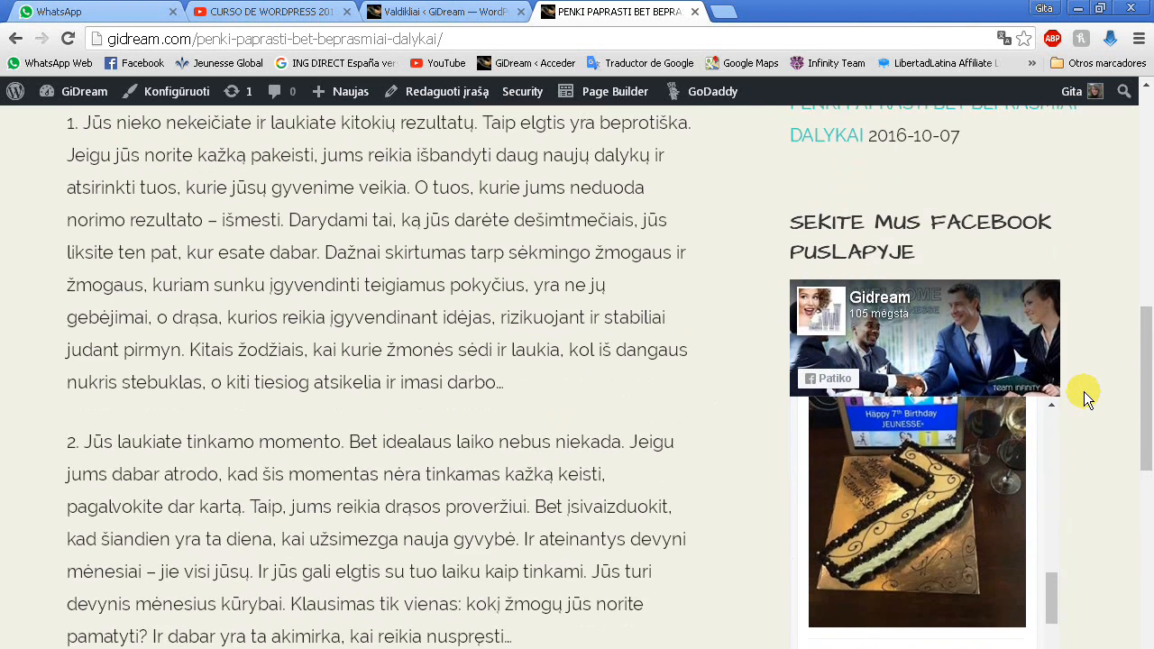
# Review the live post again from the Blogas header past the calendar and Naujausi postai to the Facebook box
pyautogui.scroll(8, 1084, 391)
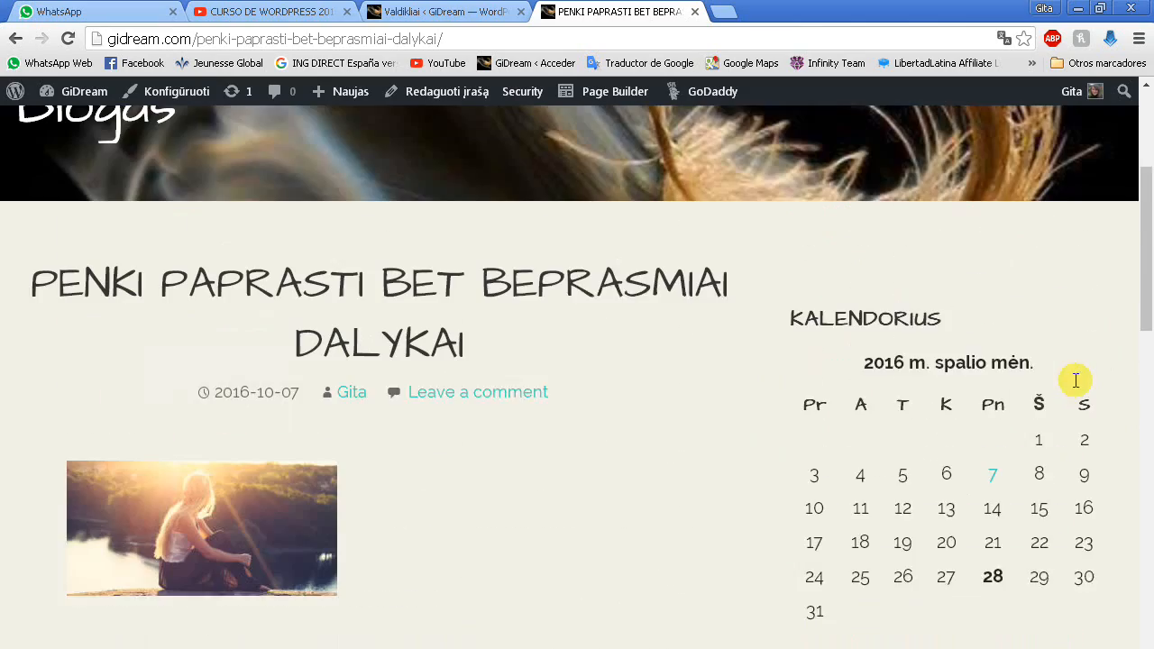
pyautogui.scroll(4, 806, 391)
pyautogui.scroll(-2, 760, 400)
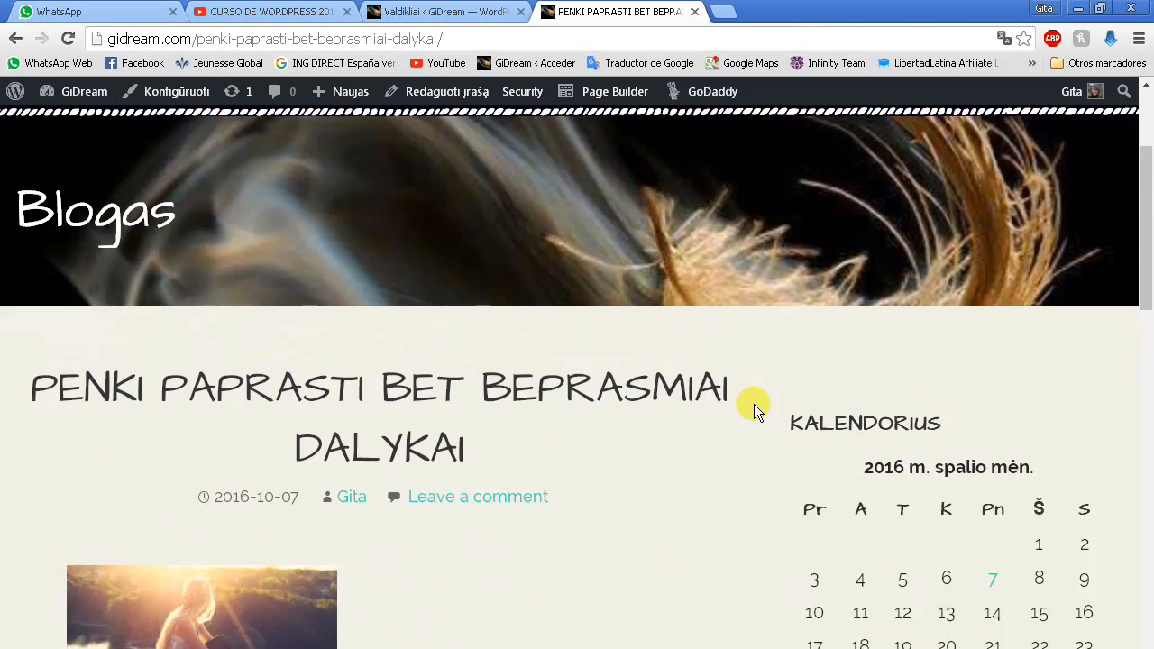
pyautogui.scroll(-8, 754, 404)
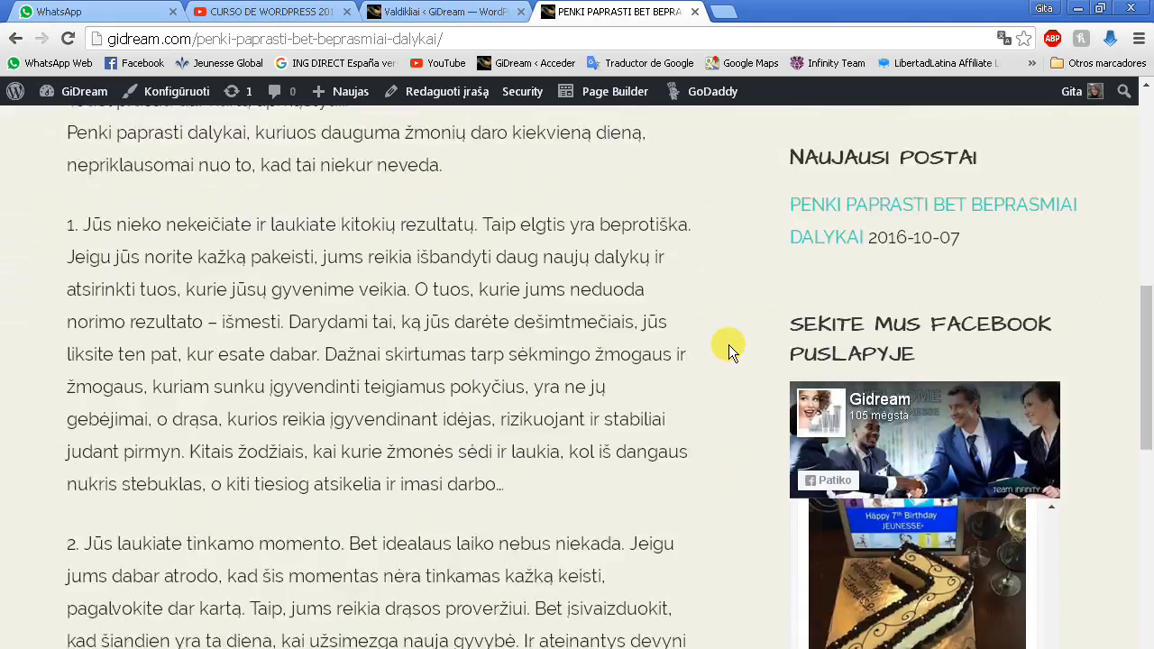
pyautogui.scroll(-2, 728, 344)
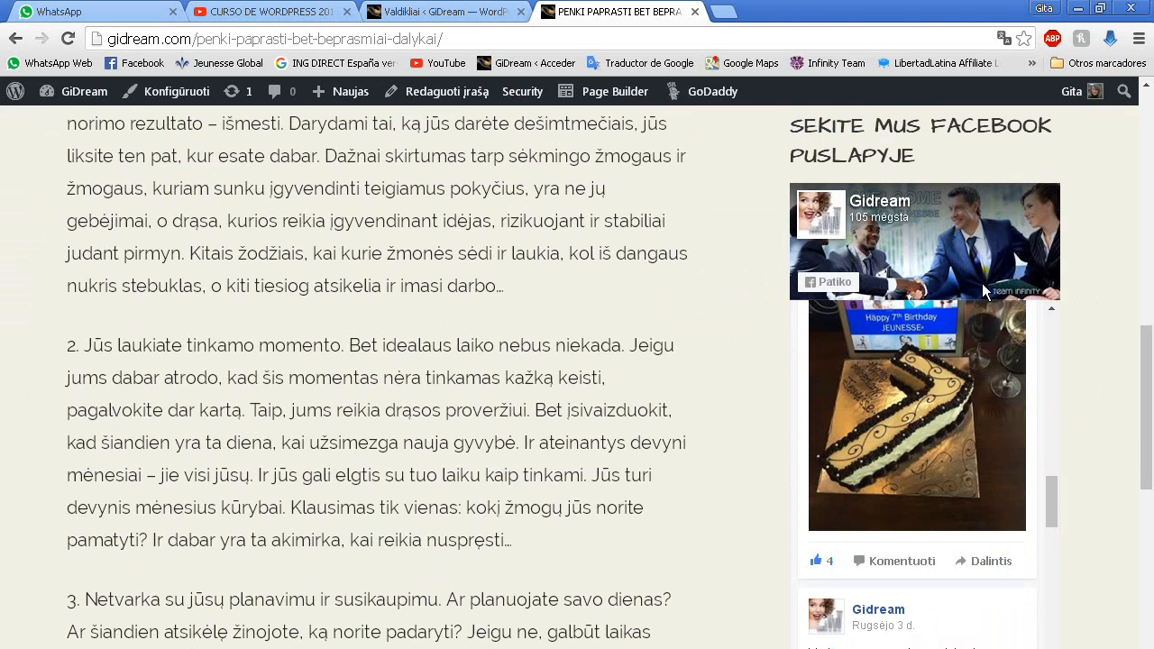
# Go back up the live post from the Facebook box to the GiDream header and main menu
pyautogui.scroll(1, 1078, 335)
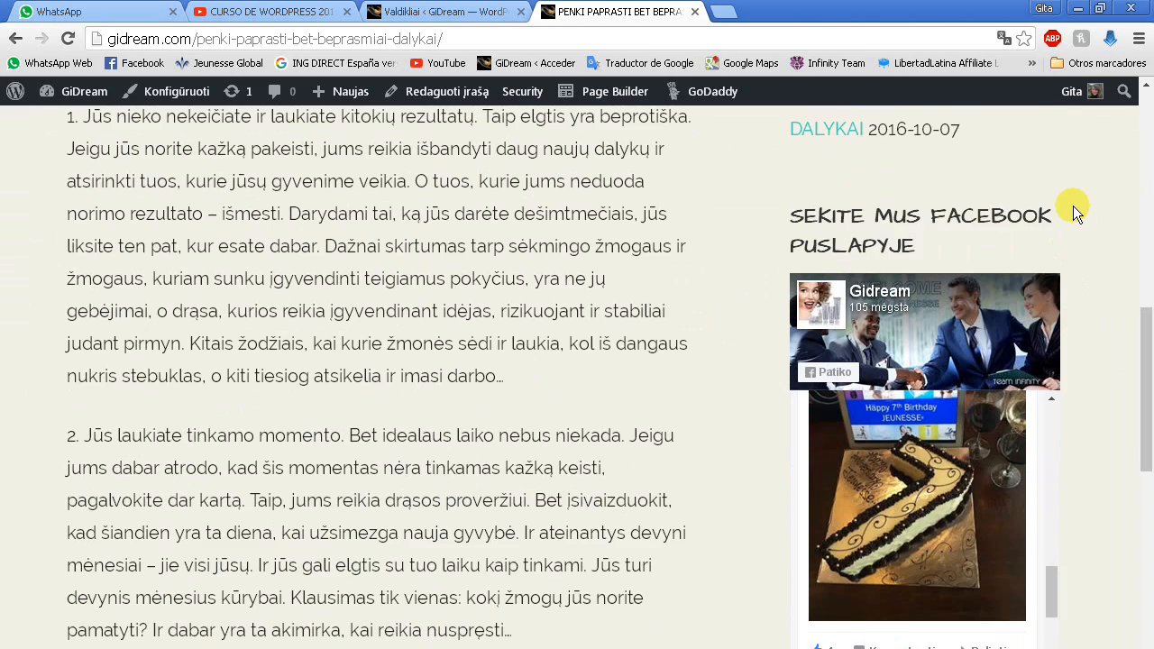
pyautogui.scroll(8, 1075, 209)
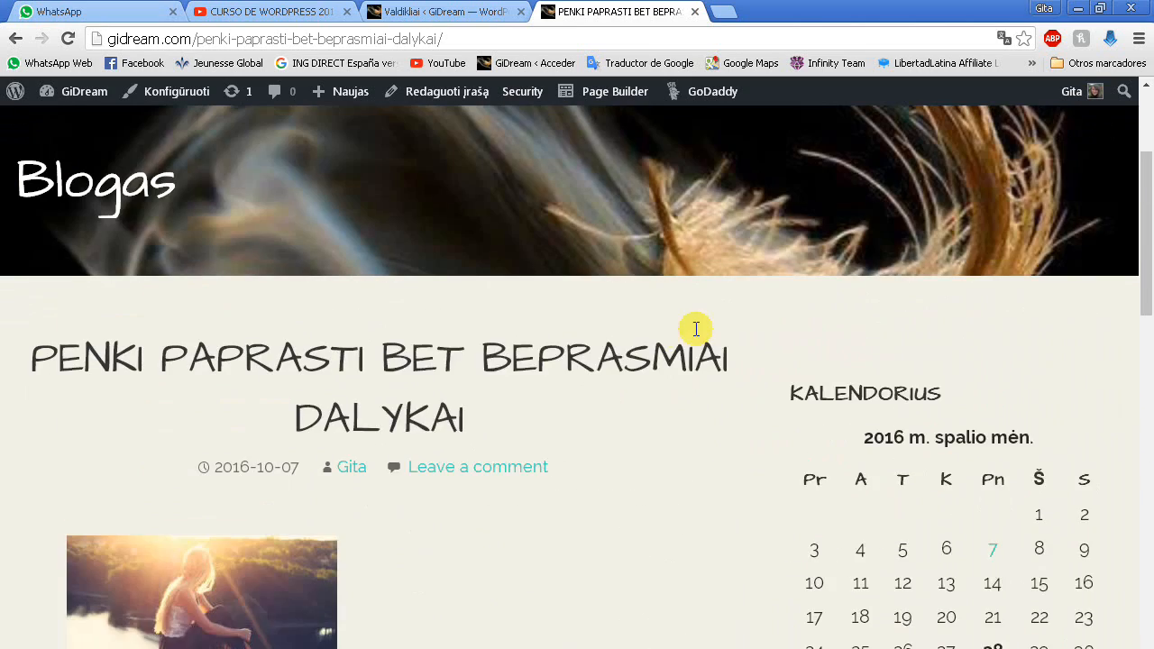
pyautogui.scroll(3, 696, 329)
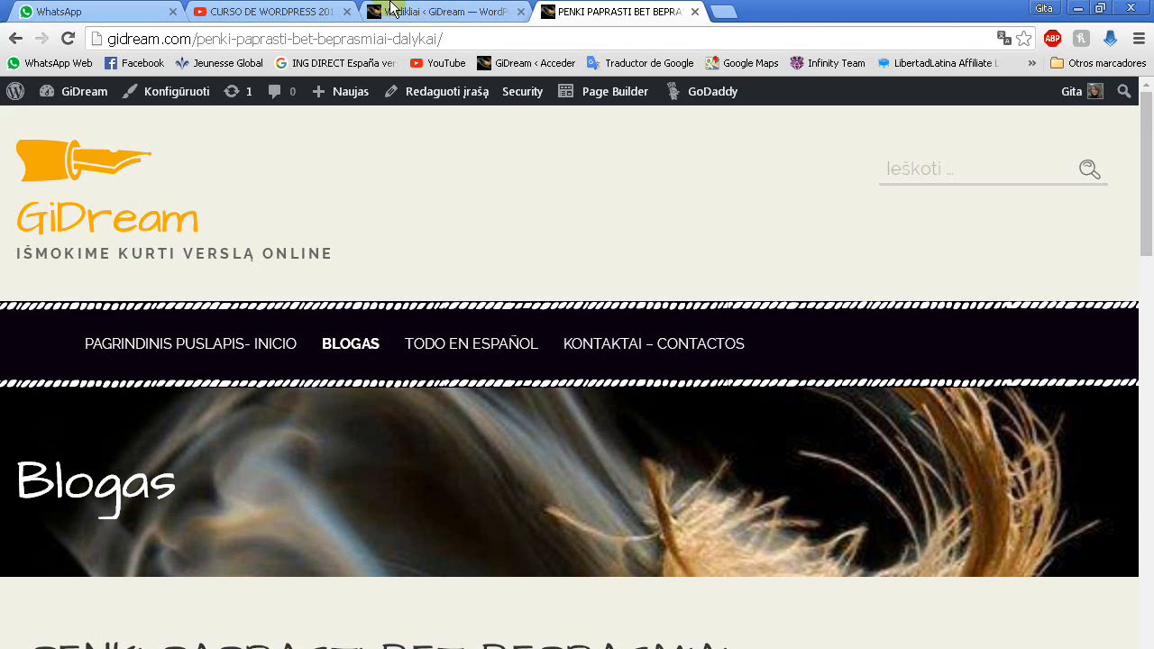
# Start a new post in the site's WordPress administration and minimize the Registry Mechanic window covering it
pyautogui.click(399, 12)
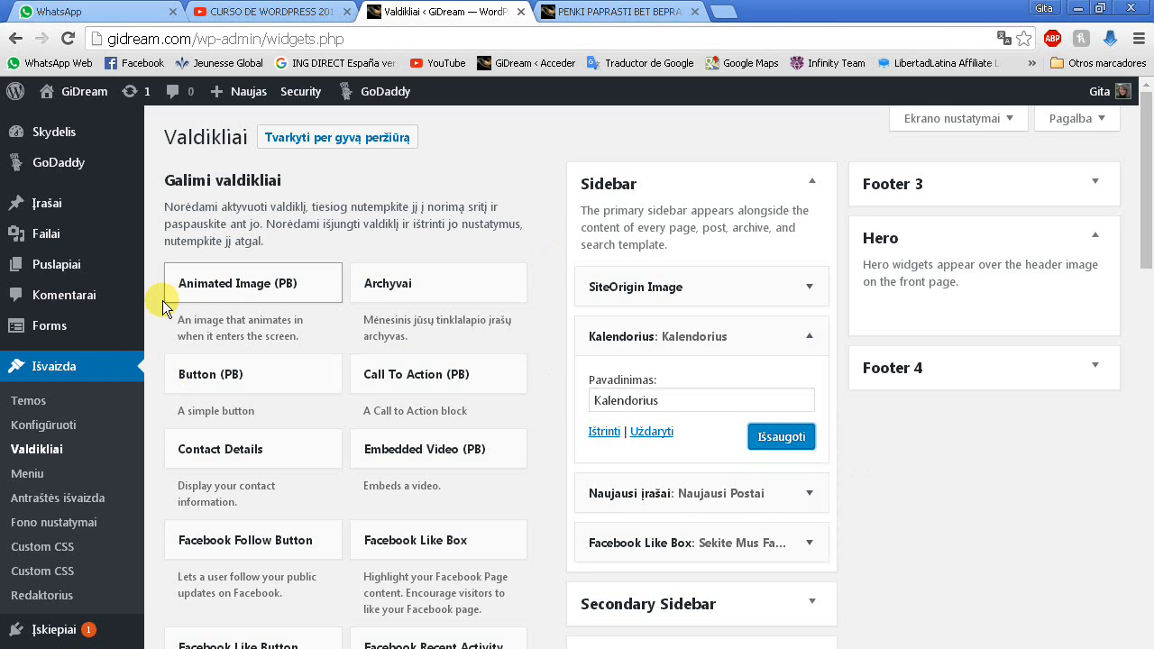
pyautogui.moveTo(120, 320)
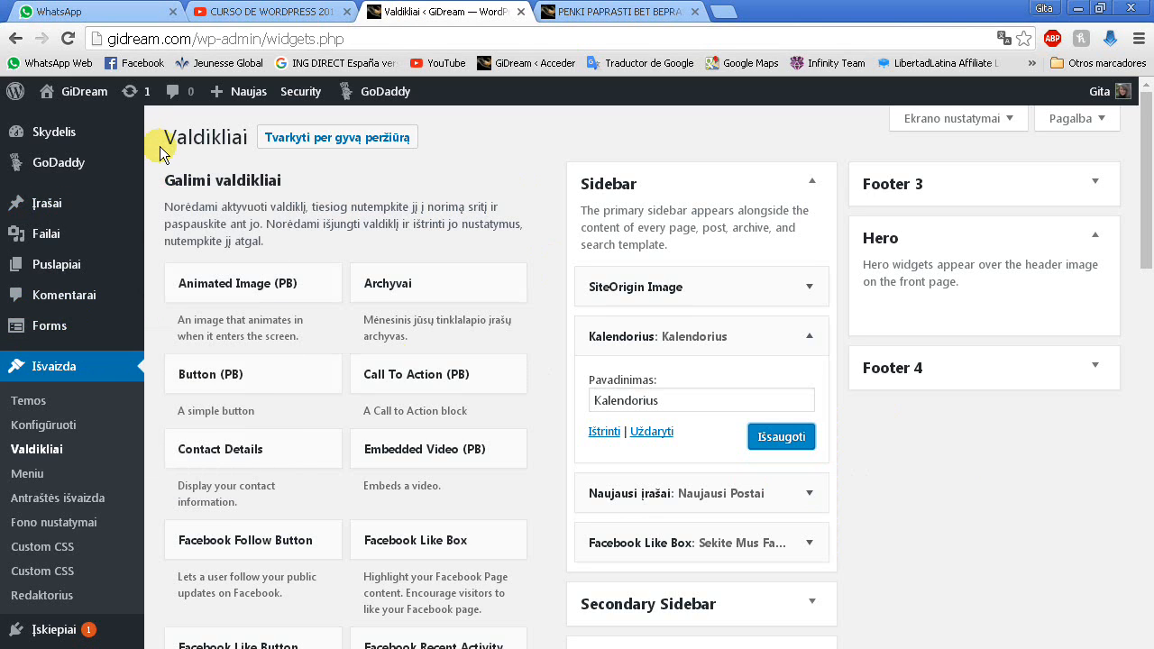
pyautogui.moveTo(52, 208)
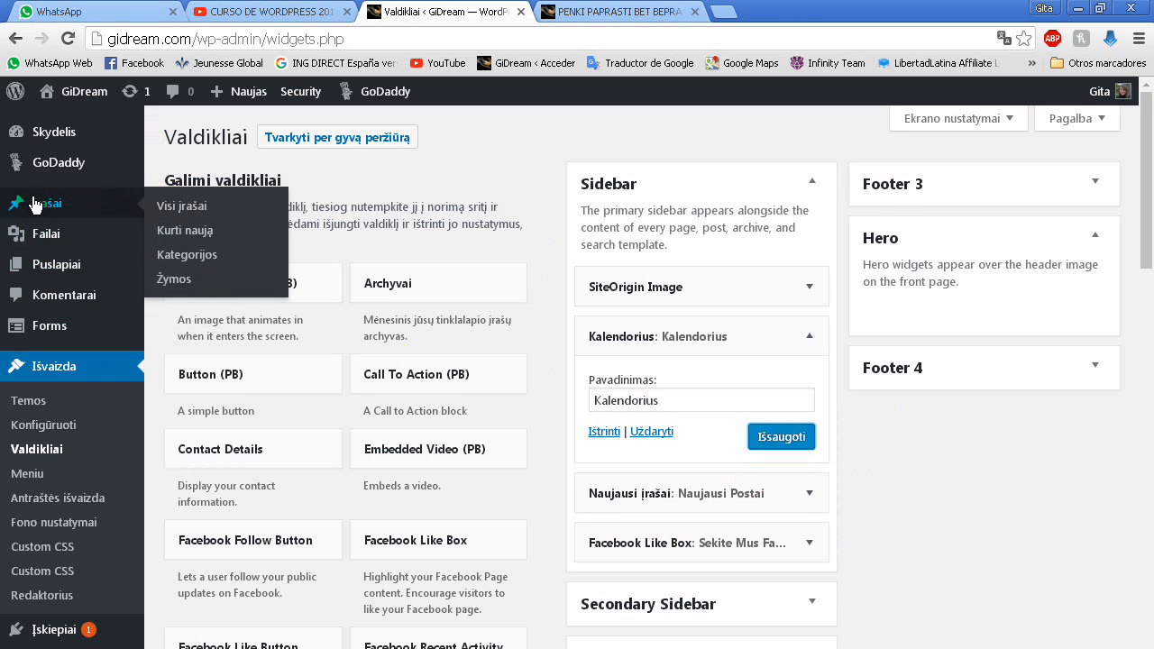
pyautogui.moveTo(56, 274)
pyautogui.click(194, 232)
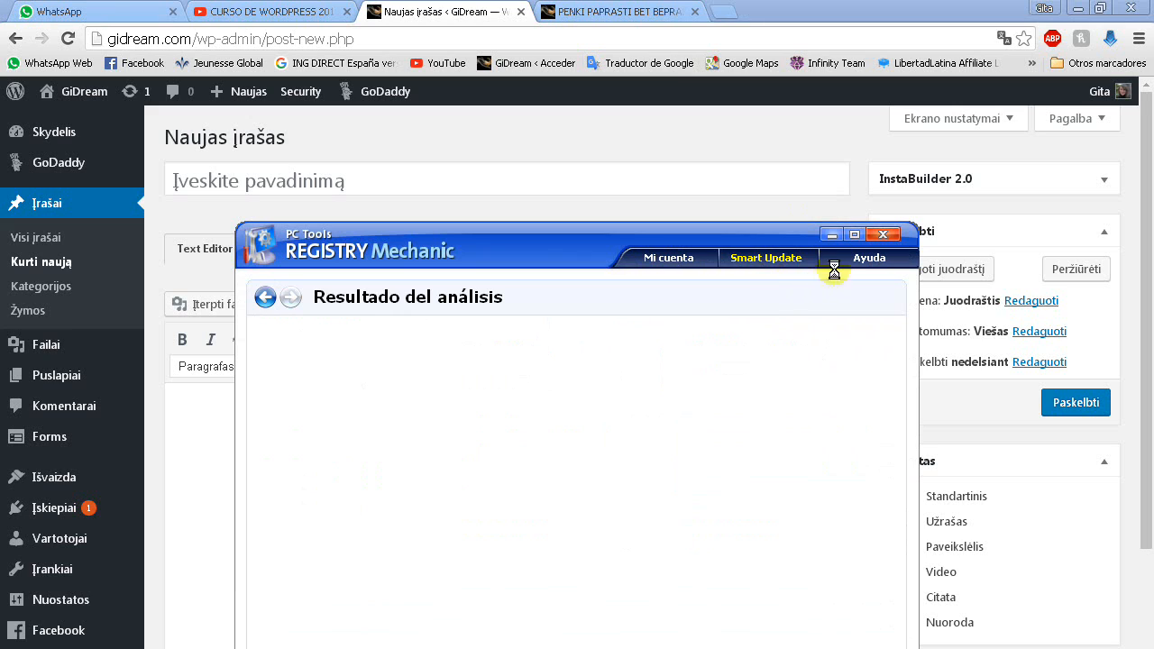
pyautogui.click(829, 240)
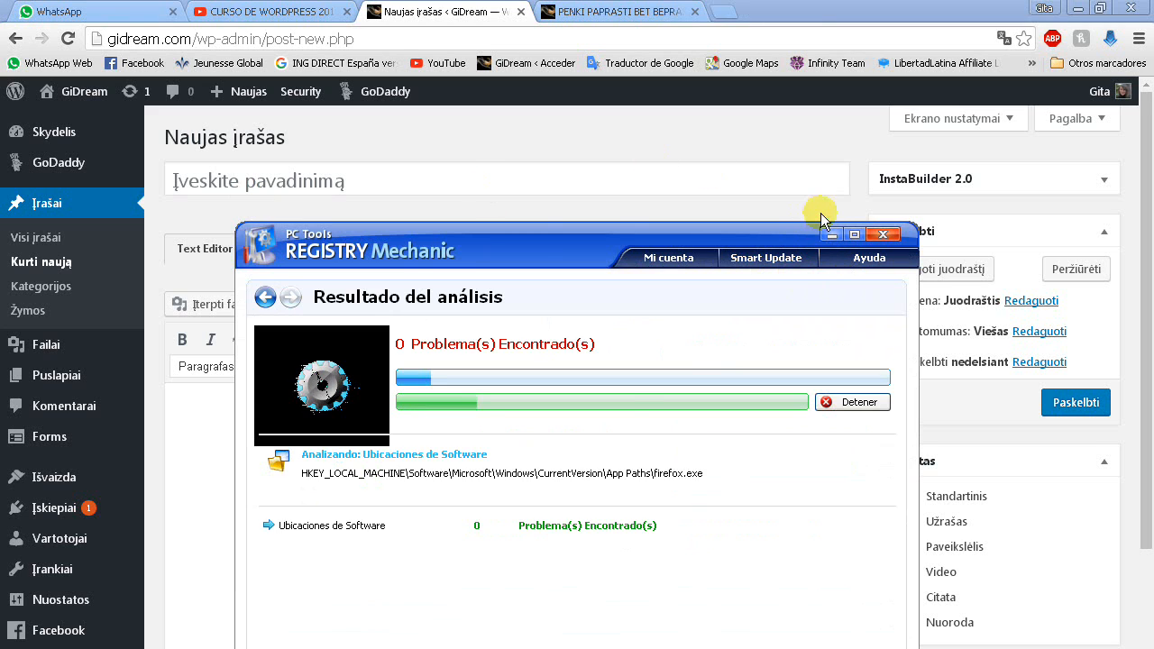
pyautogui.click(830, 235)
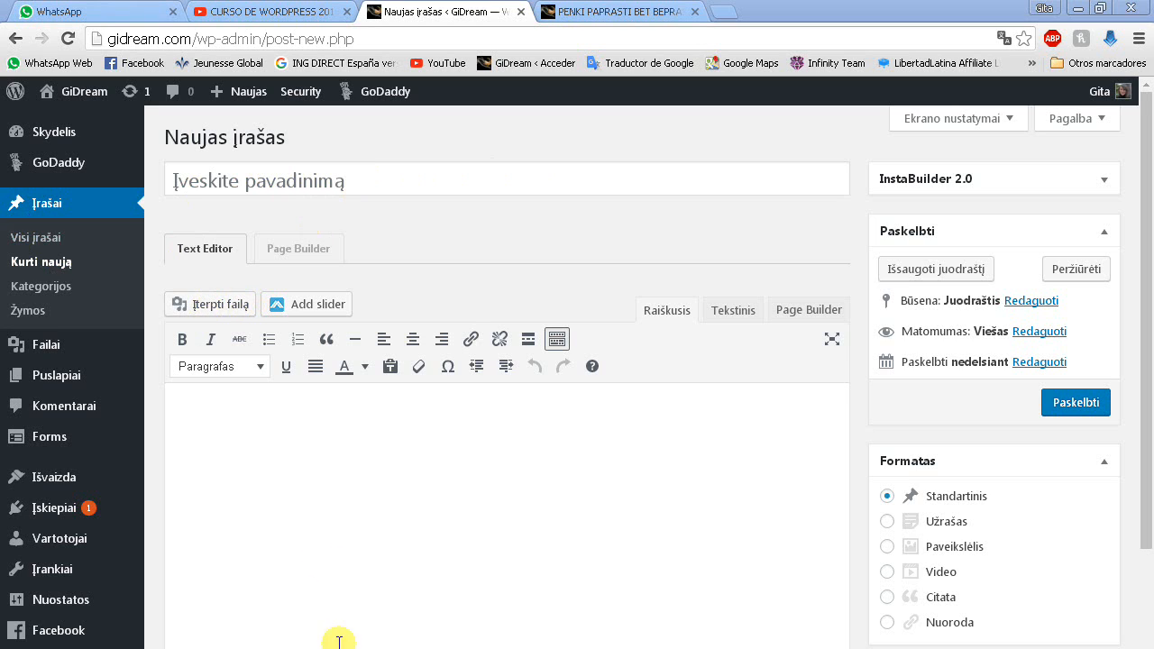
# Browse the images in the new post's media library for inserting files, and close it without inserting anything
pyautogui.click(200, 307)
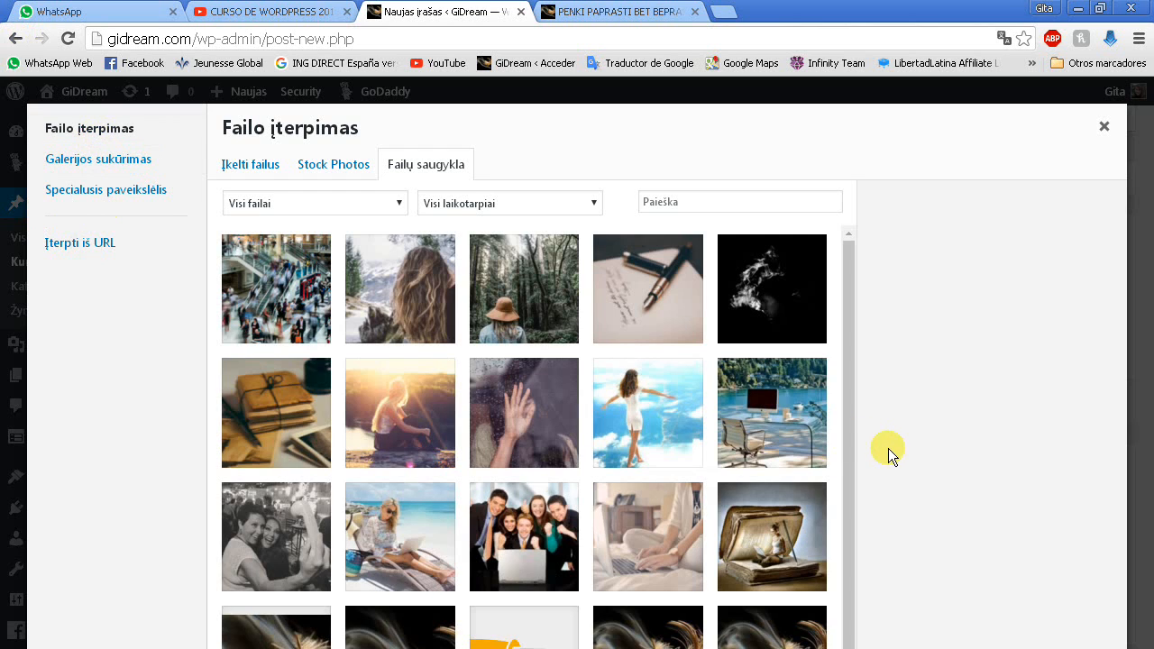
pyautogui.scroll(-1, 422, 411)
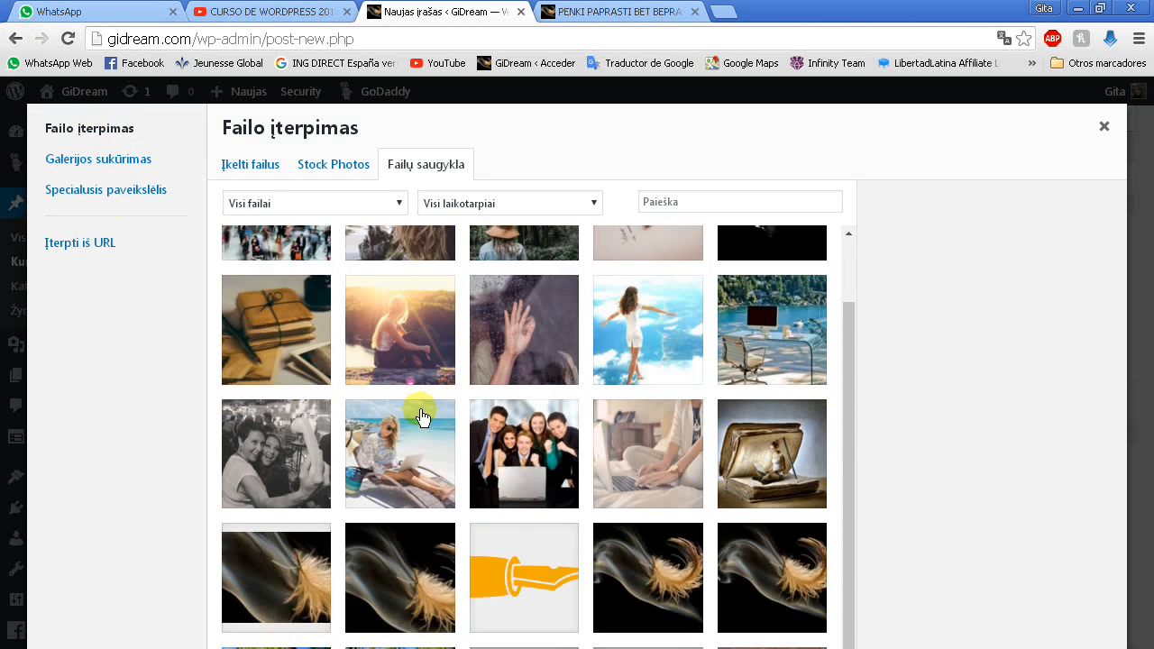
pyautogui.scroll(-1, 422, 417)
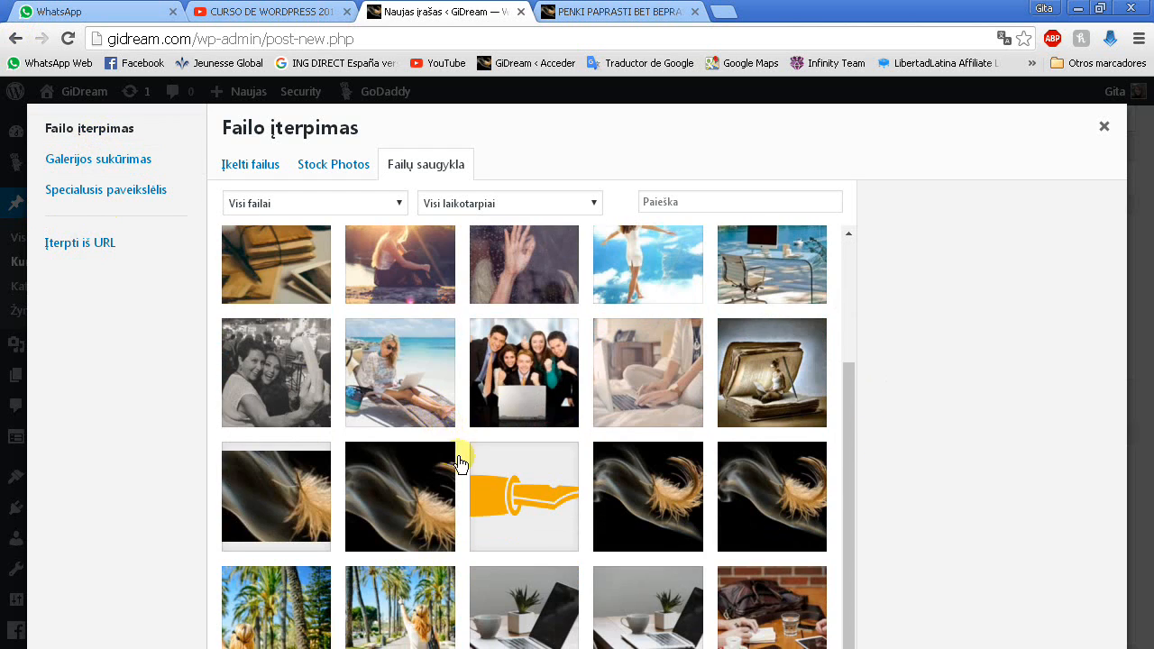
pyautogui.scroll(2, 458, 460)
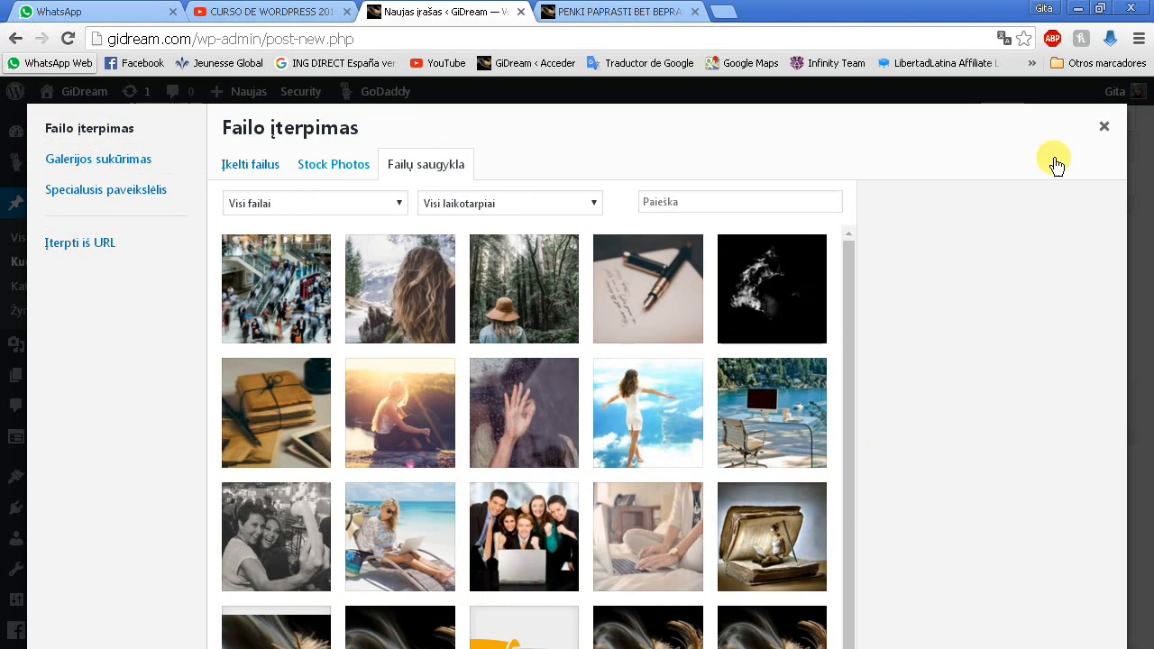
pyautogui.click(1106, 129)
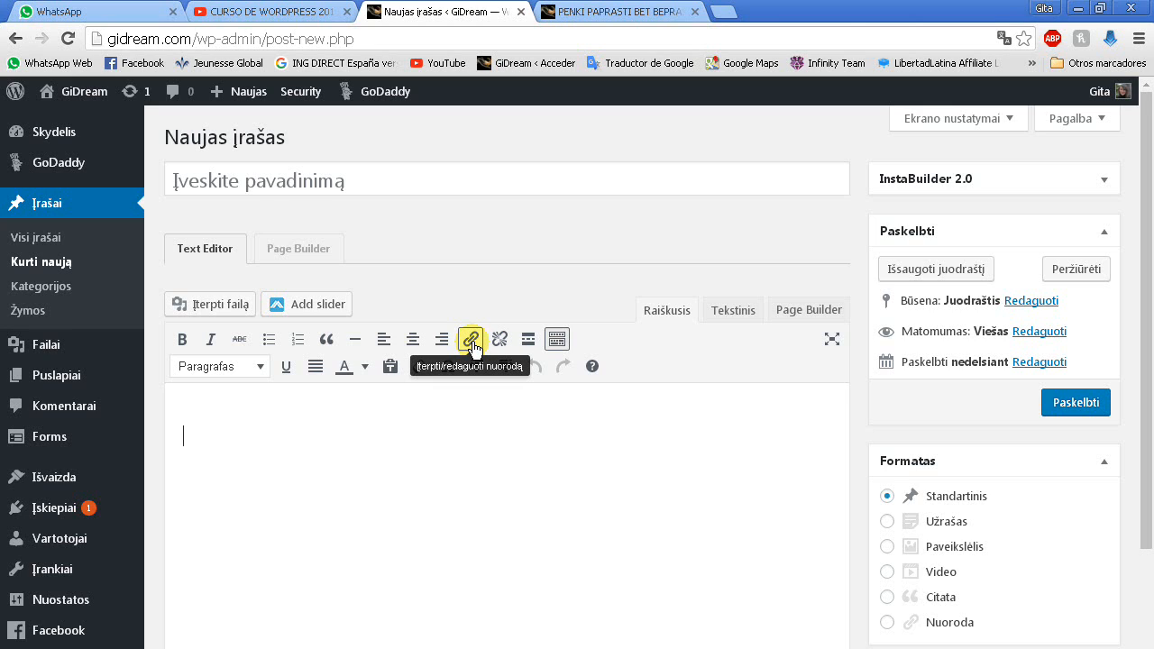
# Inspect the link insertion options of the post editor, including the URL and link text fields, and dismiss them
pyautogui.click(471, 340)
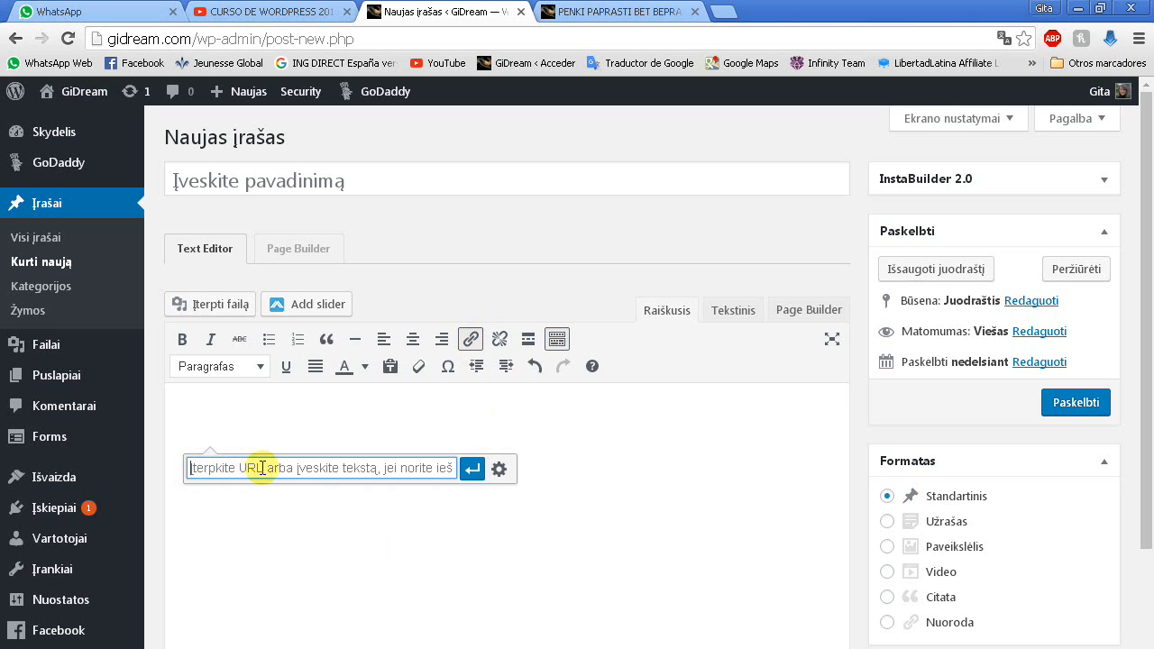
pyautogui.click(500, 470)
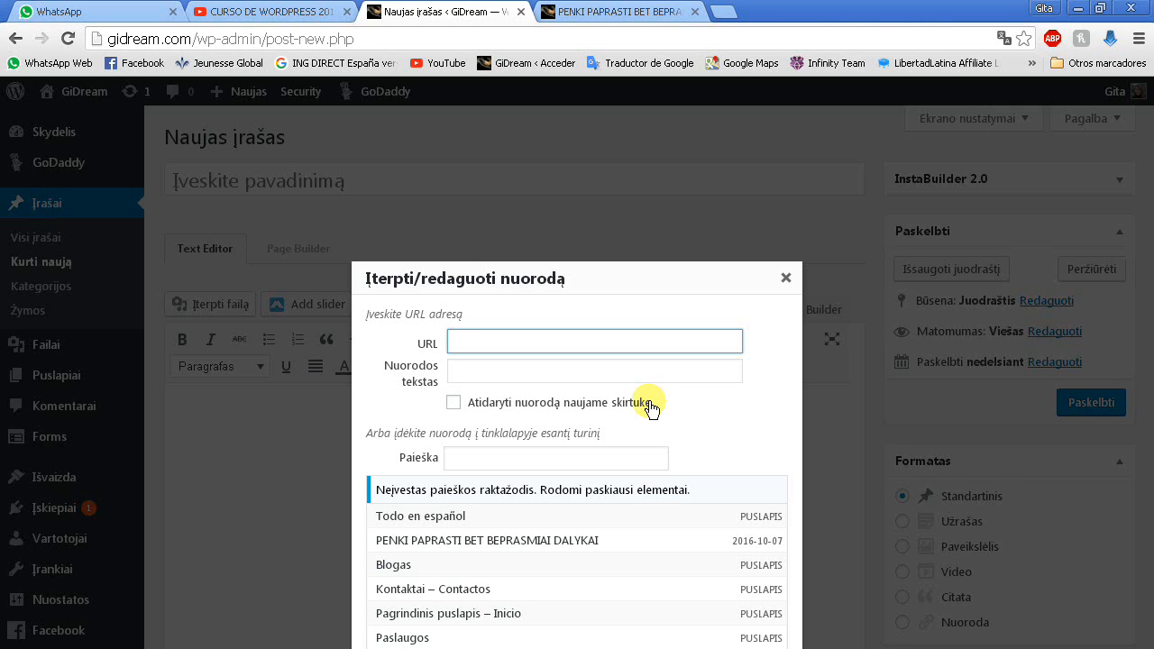
pyautogui.click(785, 278)
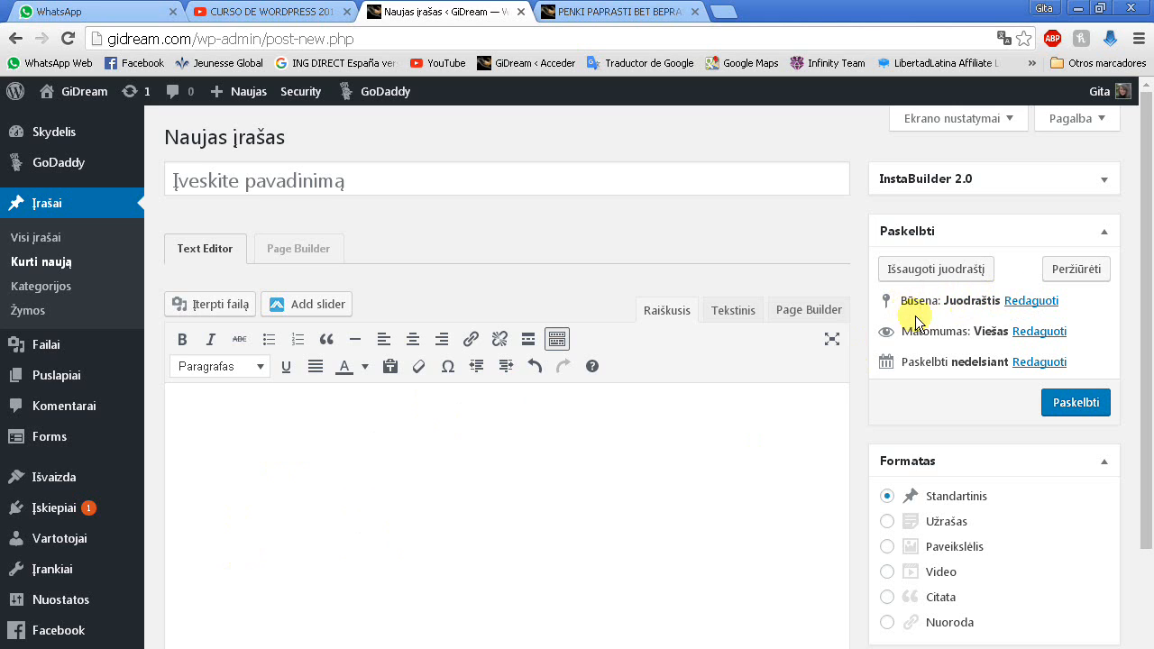
# Examine the new post's status, visibility and publication date options one after another, cancelling each without changes
pyautogui.click(1027, 302)
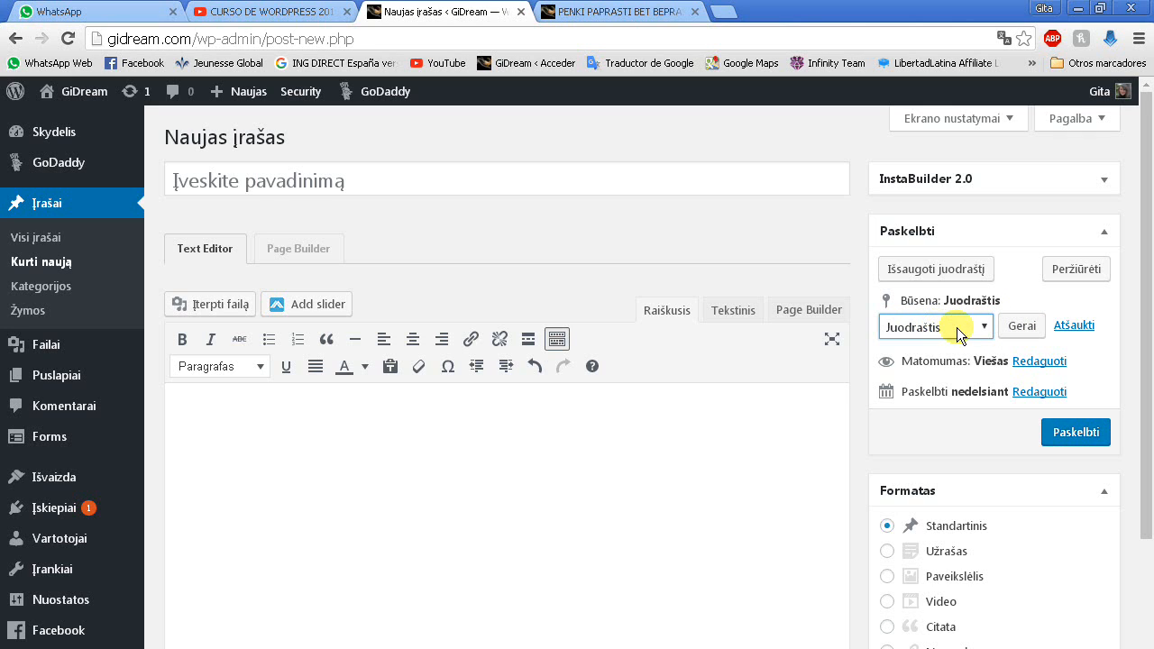
pyautogui.click(1075, 326)
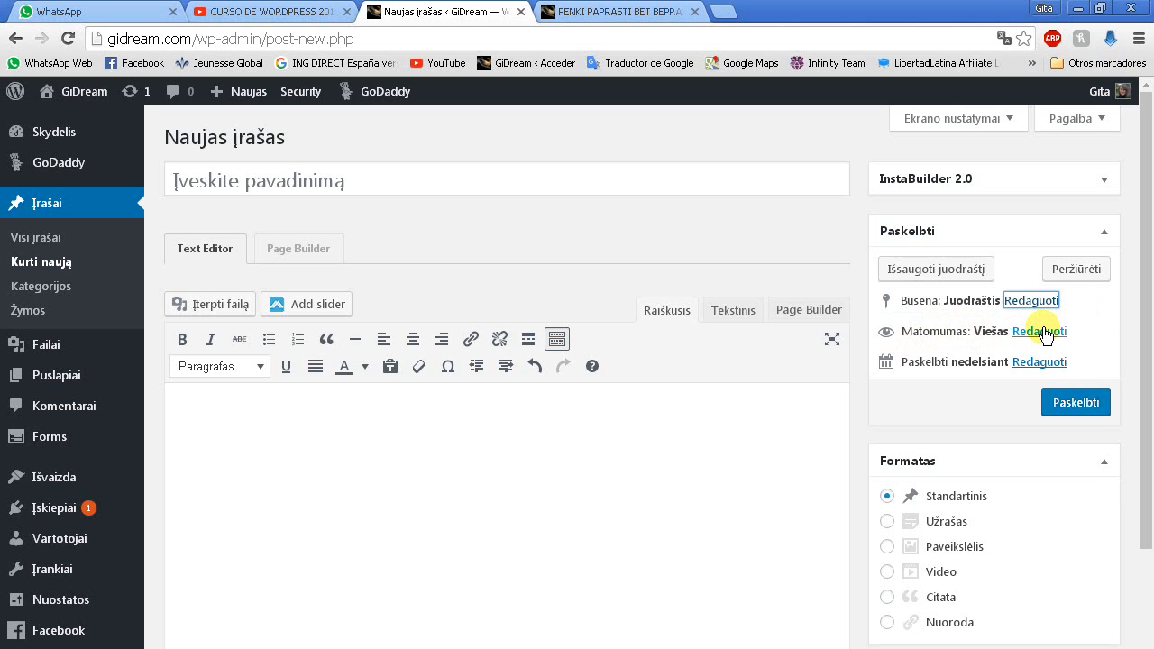
pyautogui.click(1042, 332)
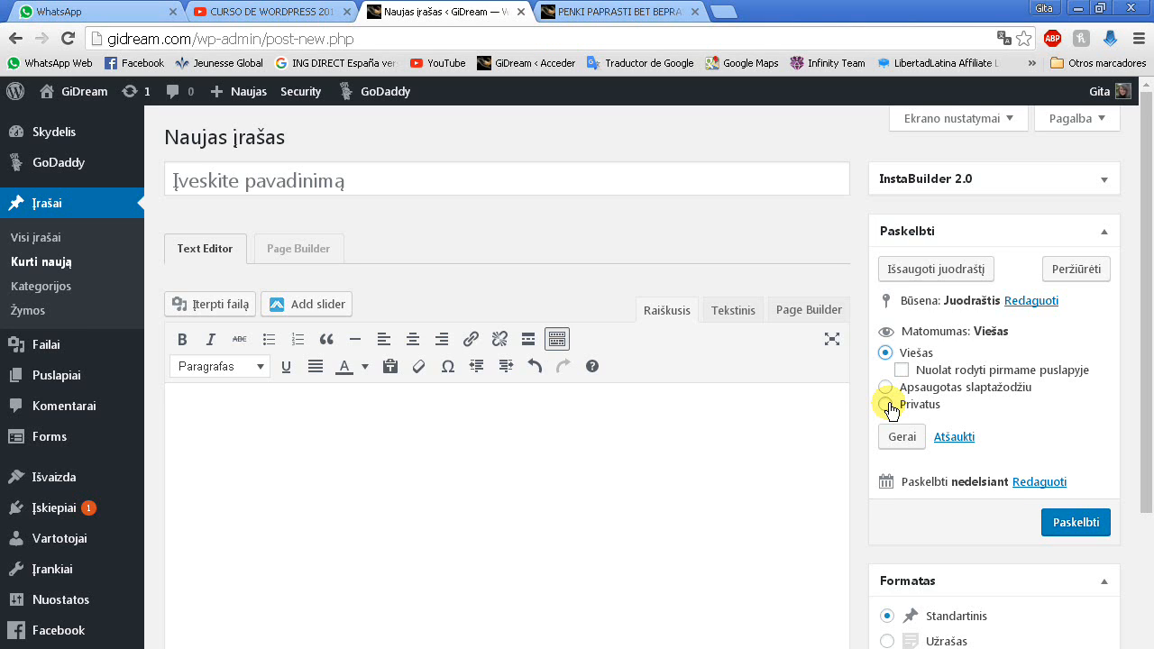
pyautogui.click(950, 438)
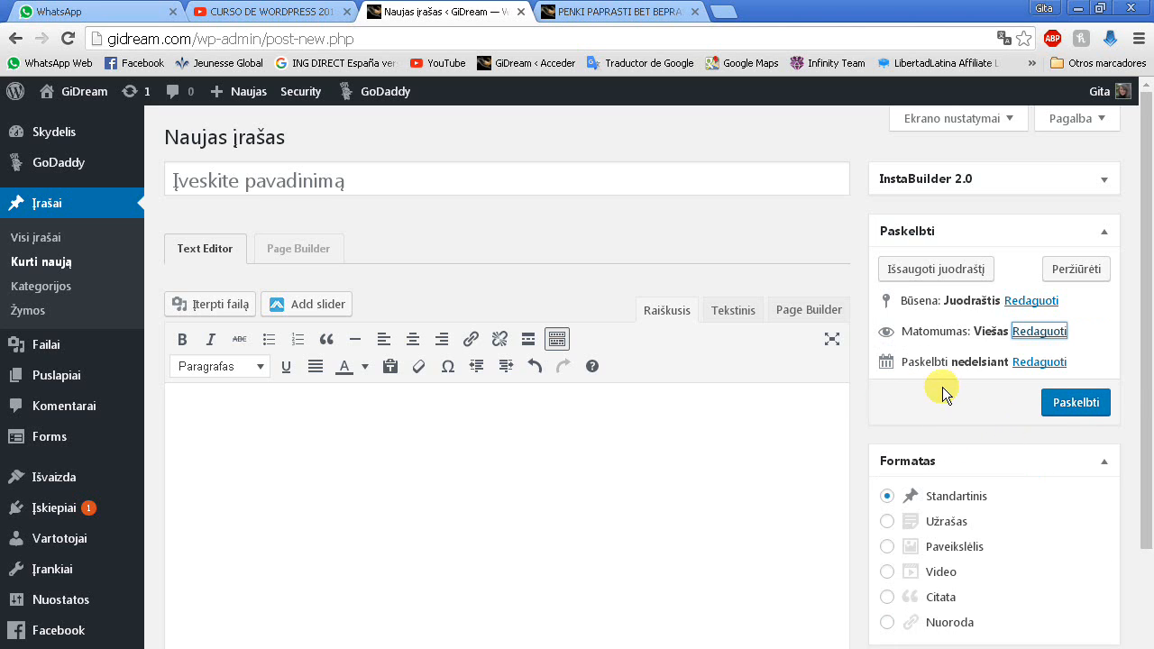
pyautogui.click(1038, 363)
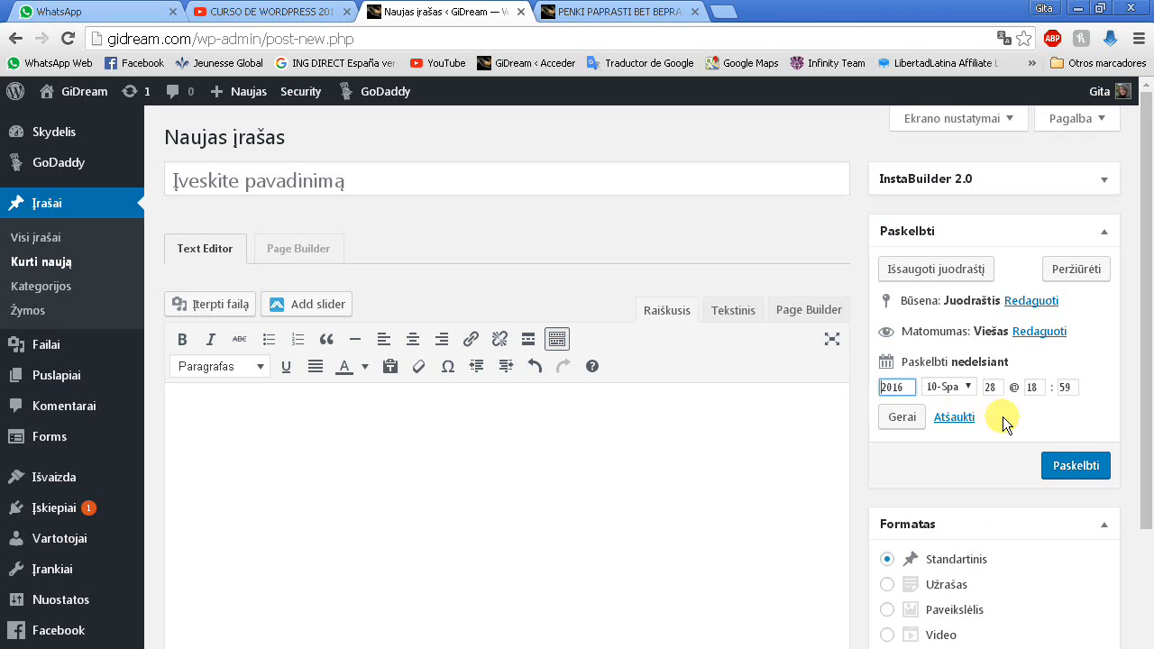
pyautogui.click(954, 418)
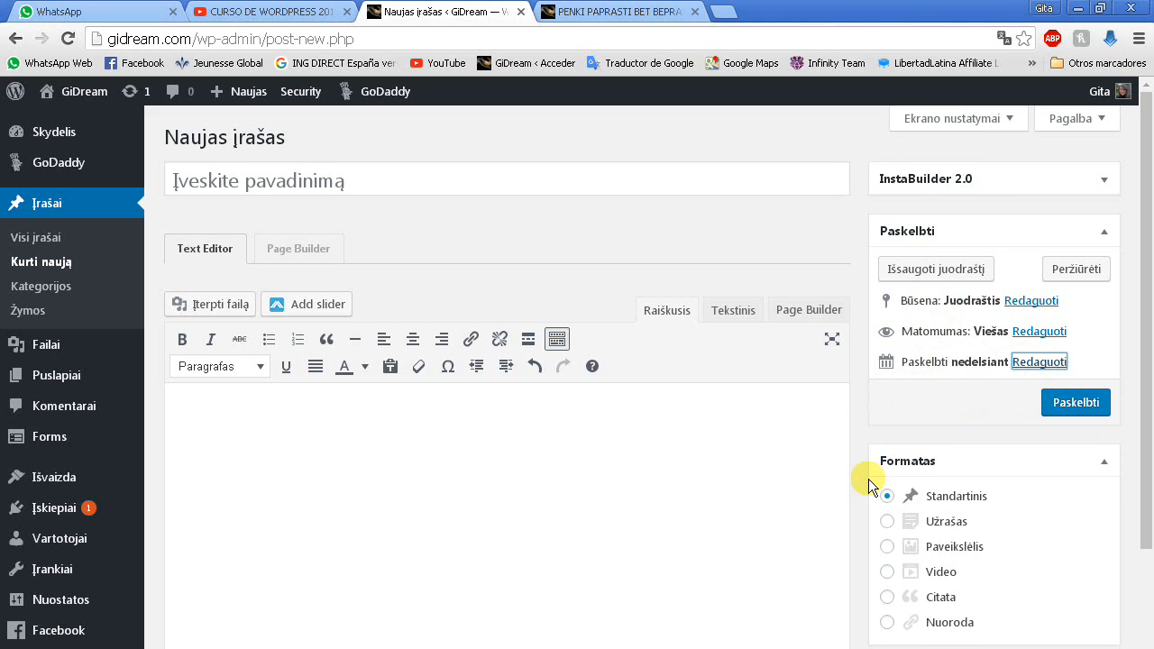
# Review the post's Formatas and Kategorijos settings and open the form for creating a new category
pyautogui.scroll(-1, 867, 480)
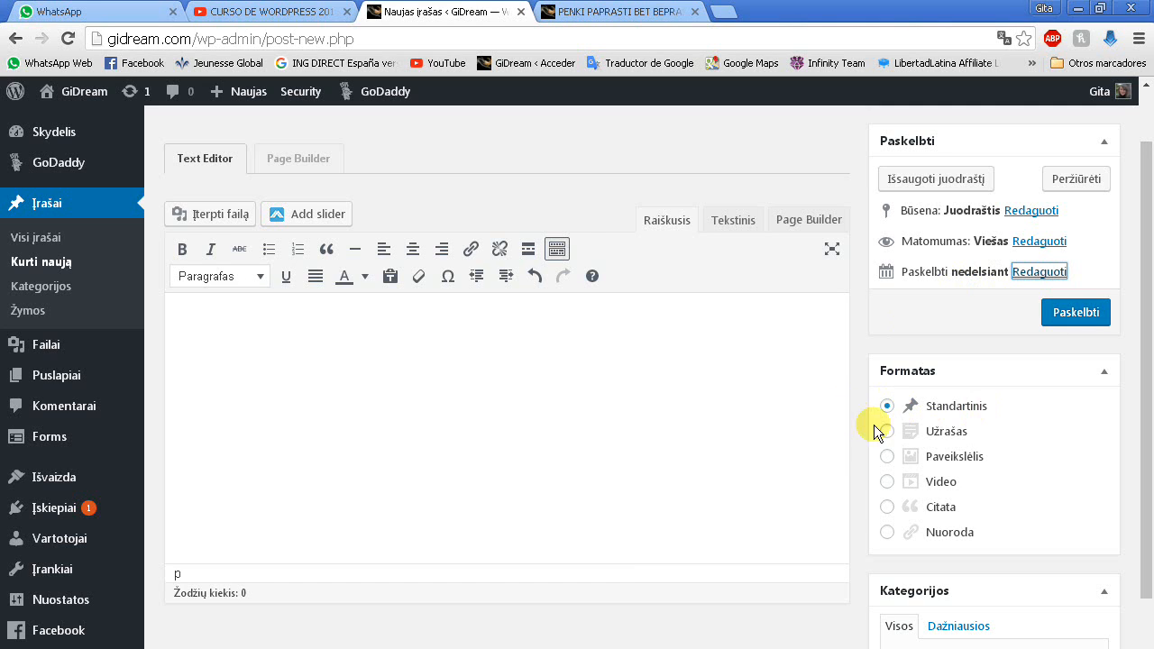
pyautogui.scroll(-1, 866, 437)
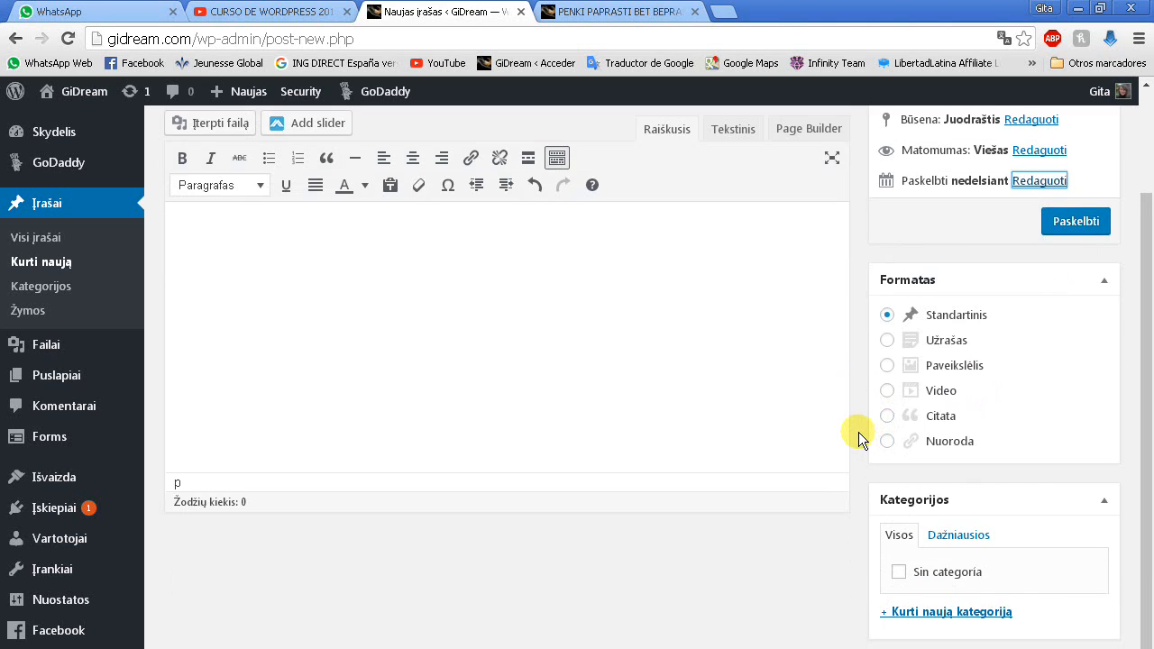
pyautogui.scroll(-1, 859, 438)
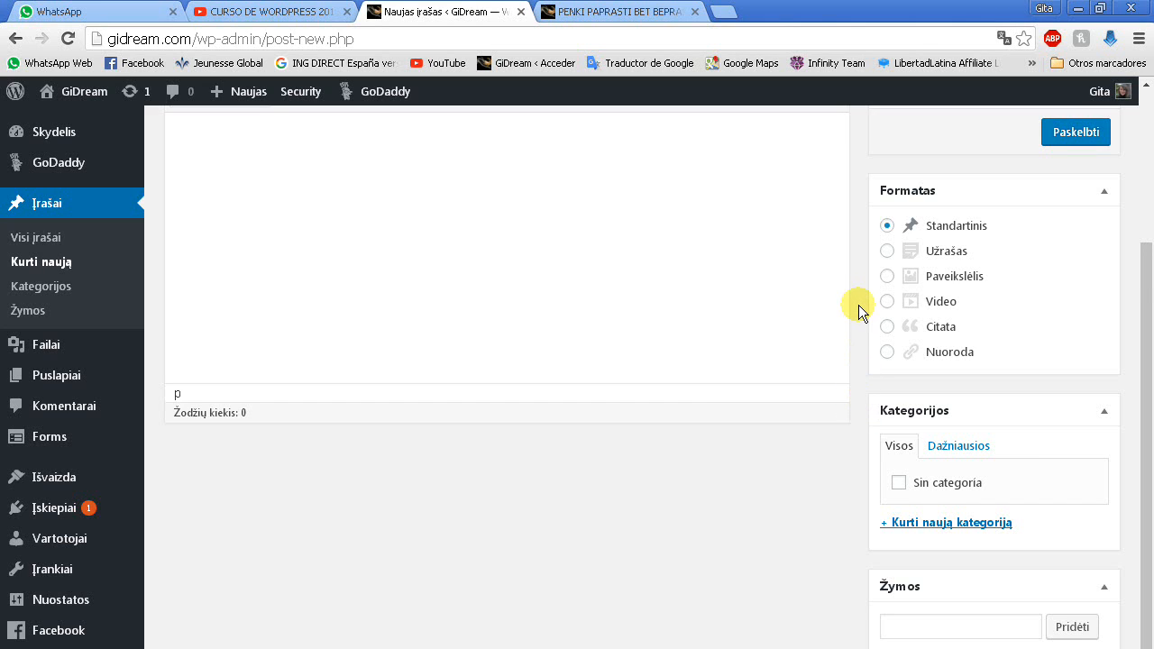
pyautogui.scroll(-1, 858, 309)
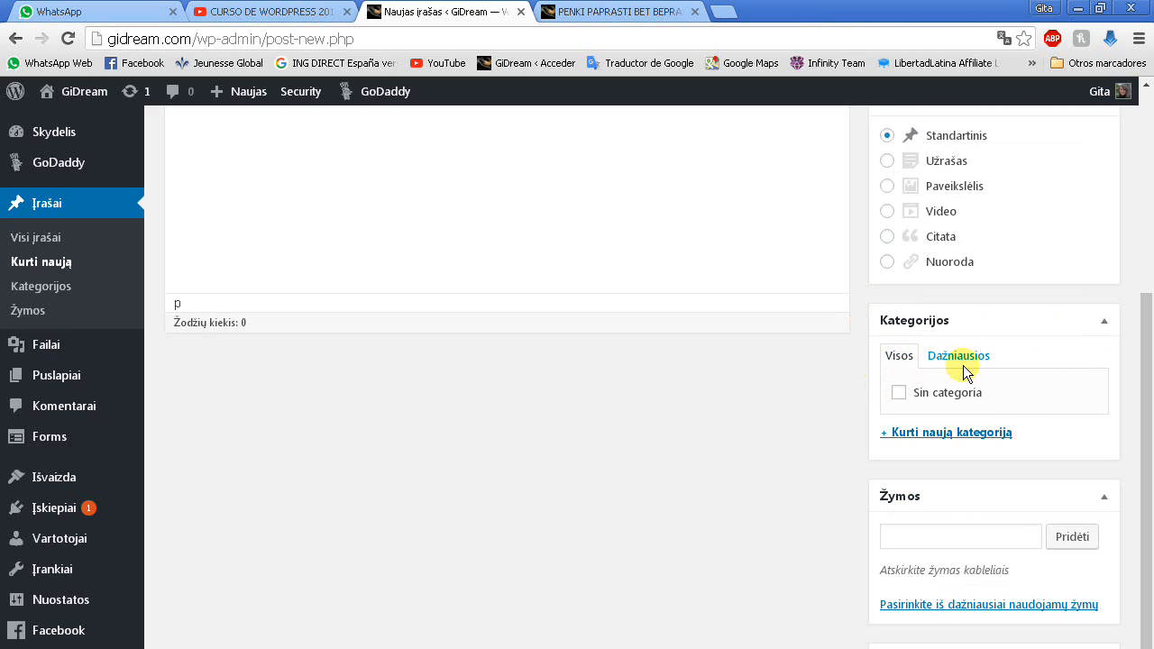
pyautogui.click(916, 437)
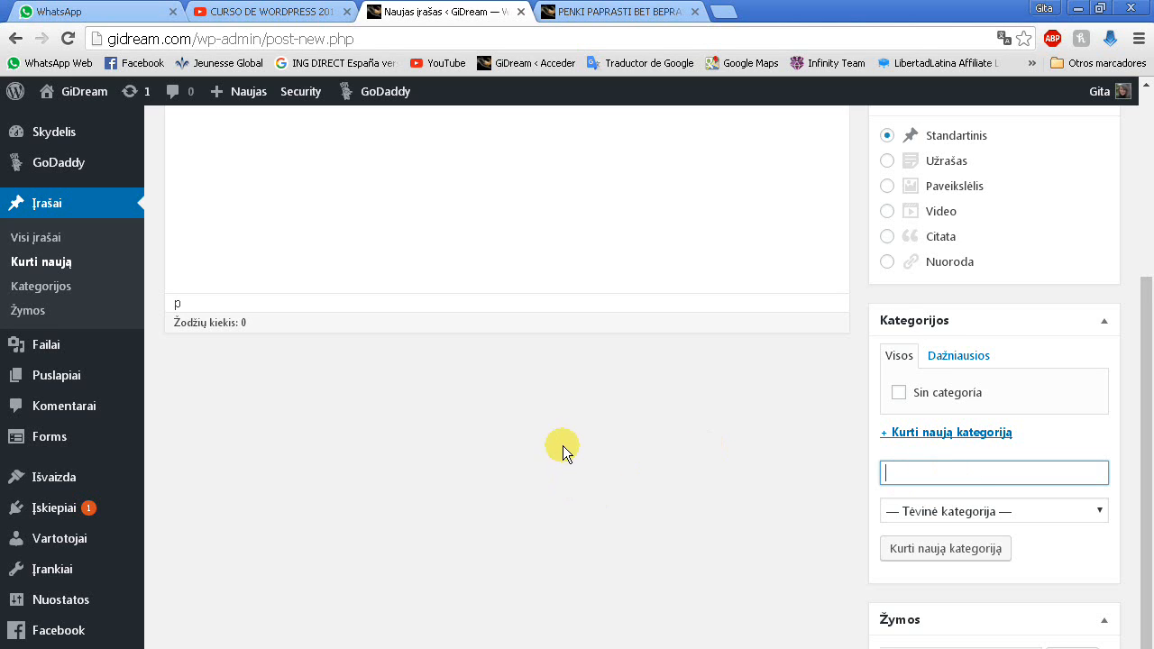
# Look over the new category form and the Žymos, Append a Ninja Forms and Layout settings, and return to the post title
pyautogui.scroll(3, 563, 445)
pyautogui.scroll(-1, 596, 478)
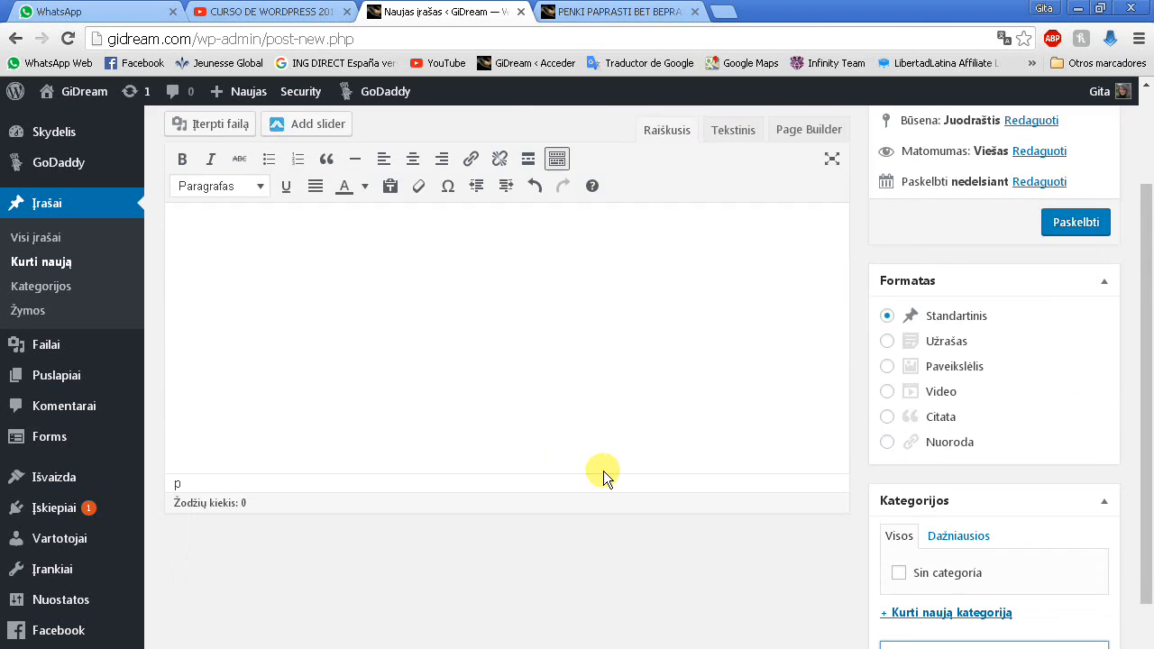
pyautogui.scroll(-6, 603, 471)
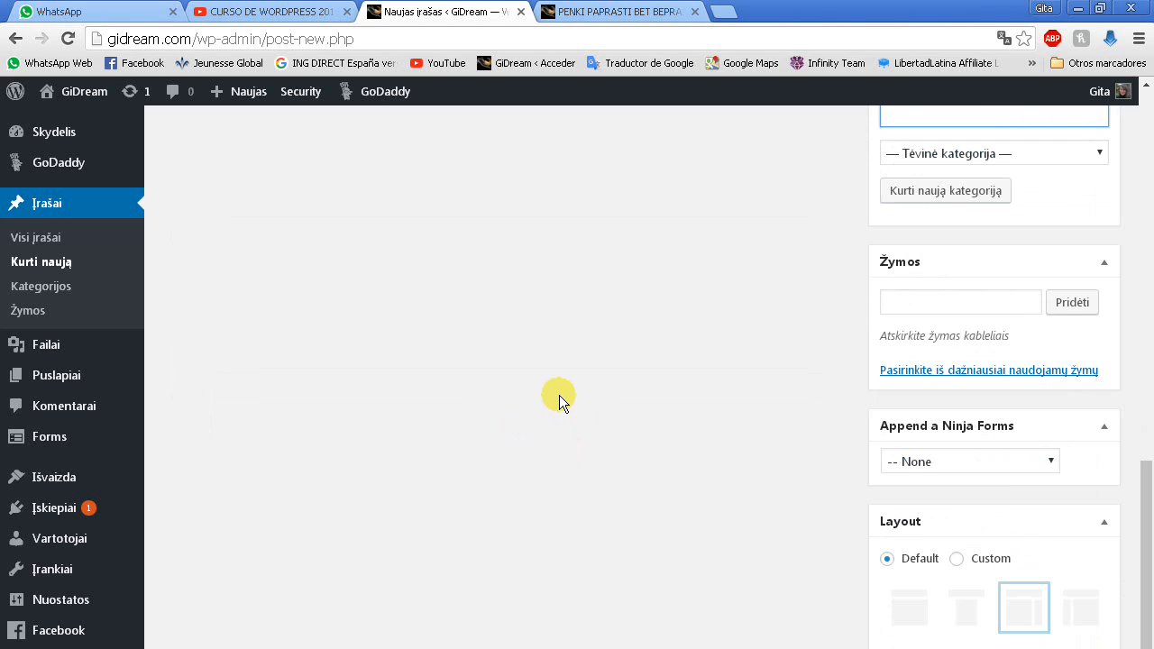
pyautogui.scroll(1, 559, 402)
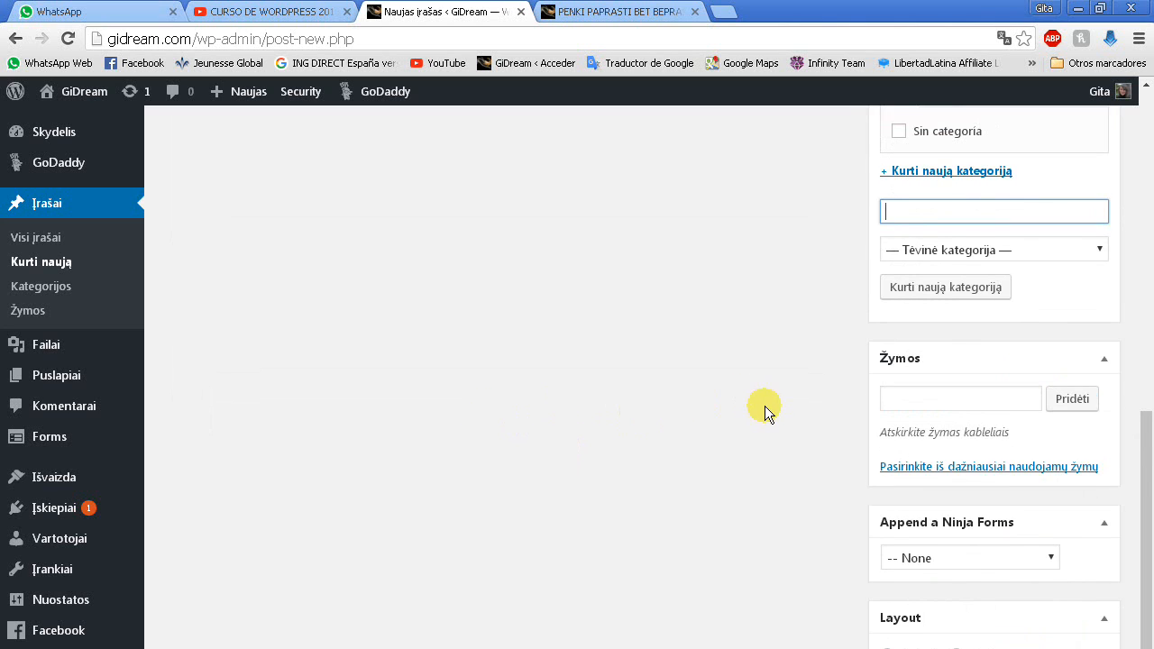
pyautogui.scroll(2, 757, 407)
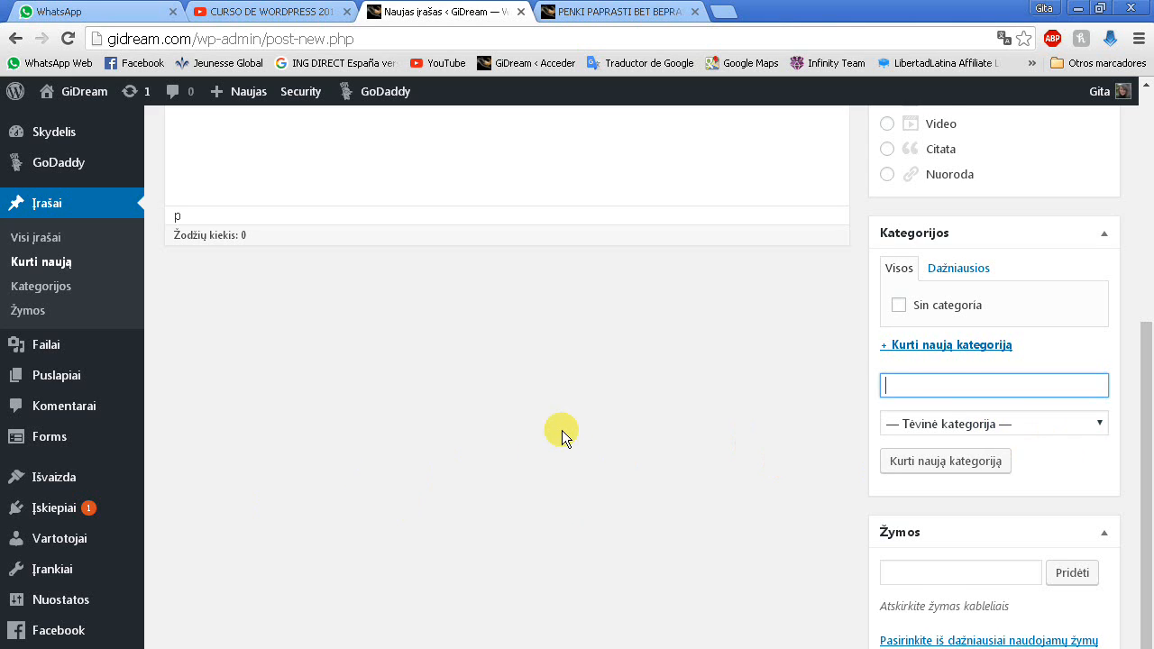
pyautogui.scroll(-1, 595, 420)
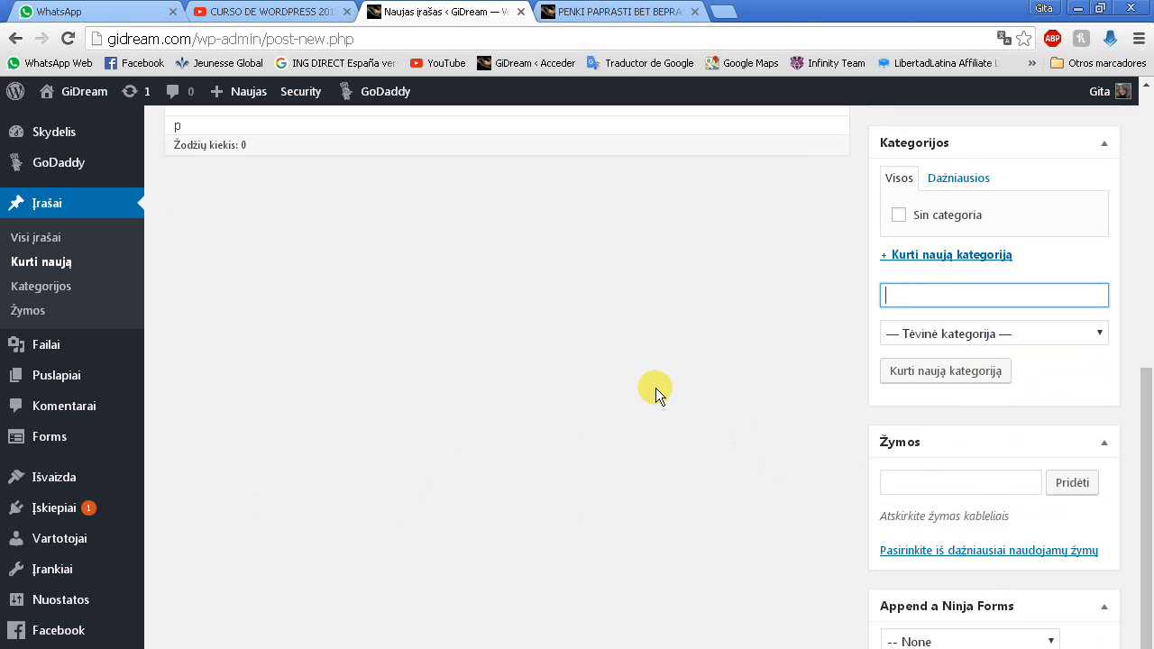
pyautogui.scroll(-2, 633, 403)
pyautogui.scroll(7, 586, 432)
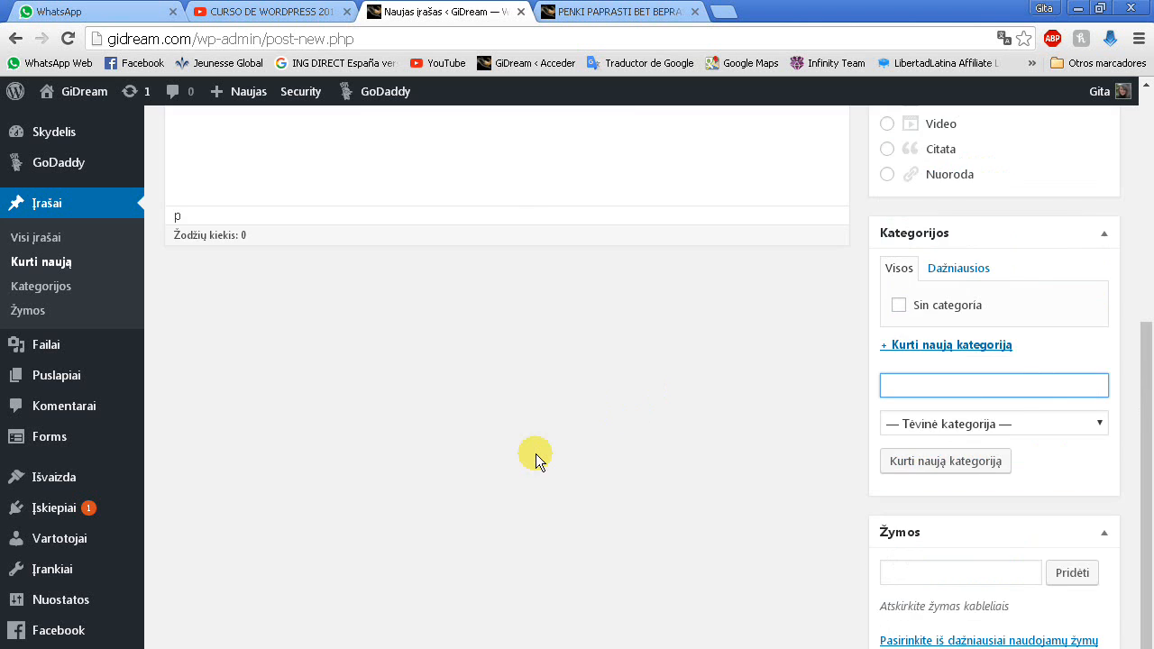
pyautogui.scroll(1, 530, 472)
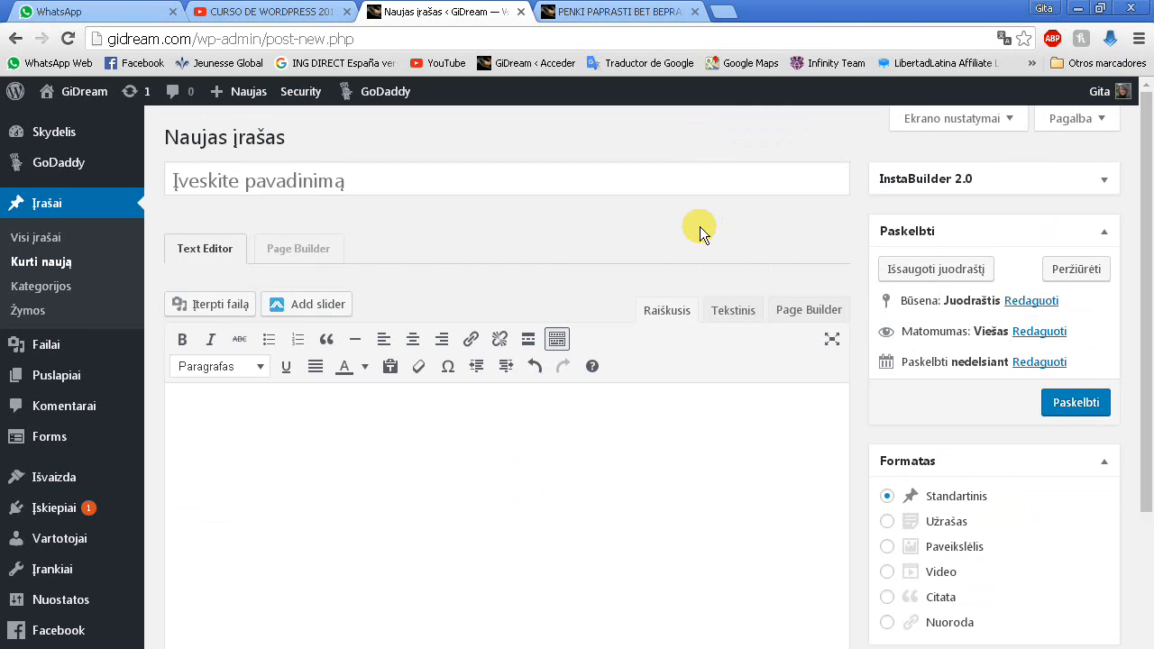
# Switch back to the live Penki paprasti bet beprasmiai dalykai post
pyautogui.moveTo(56, 509)
pyautogui.click(595, 11)
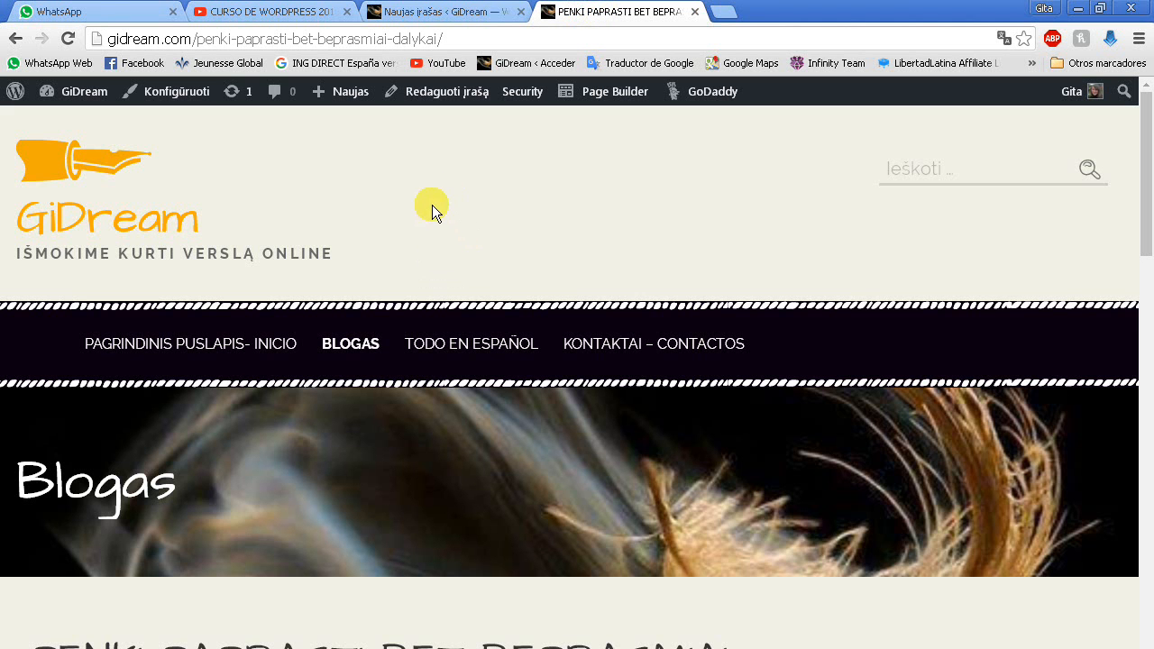